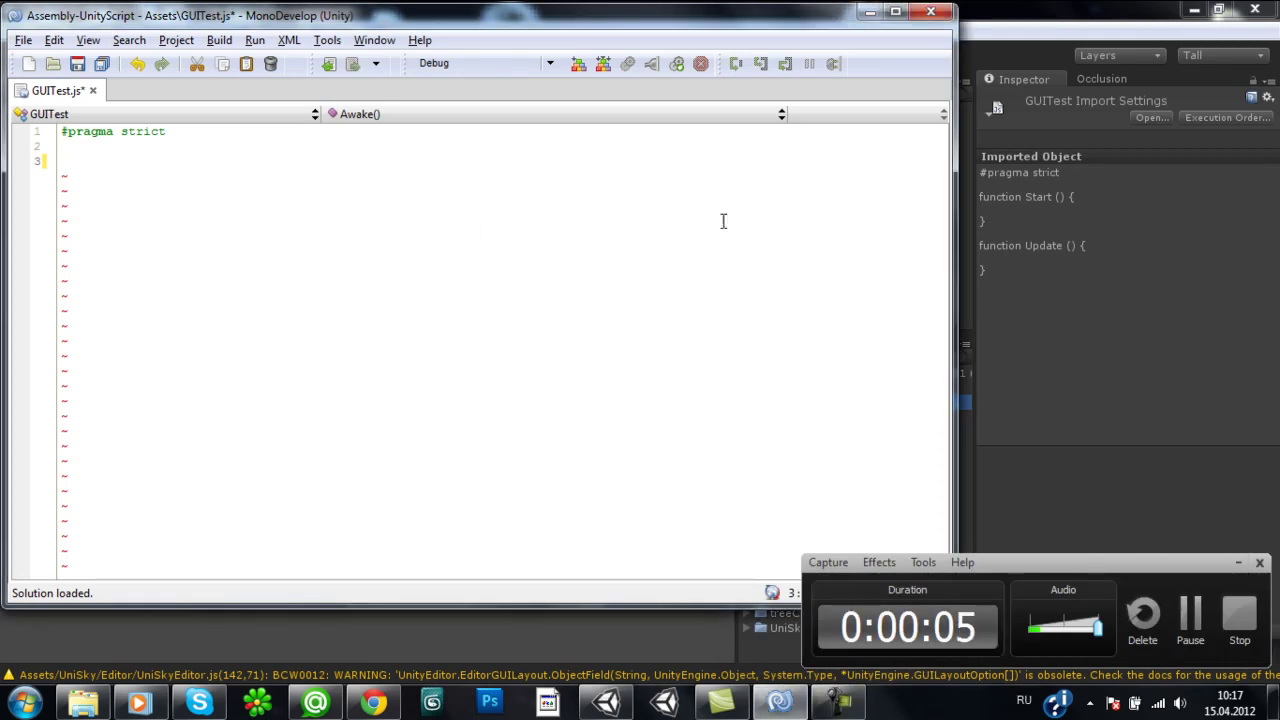
# Step: Switch between Unity and MonoDevelop and open the GUITest script for editing
pyautogui.click(1070, 480)
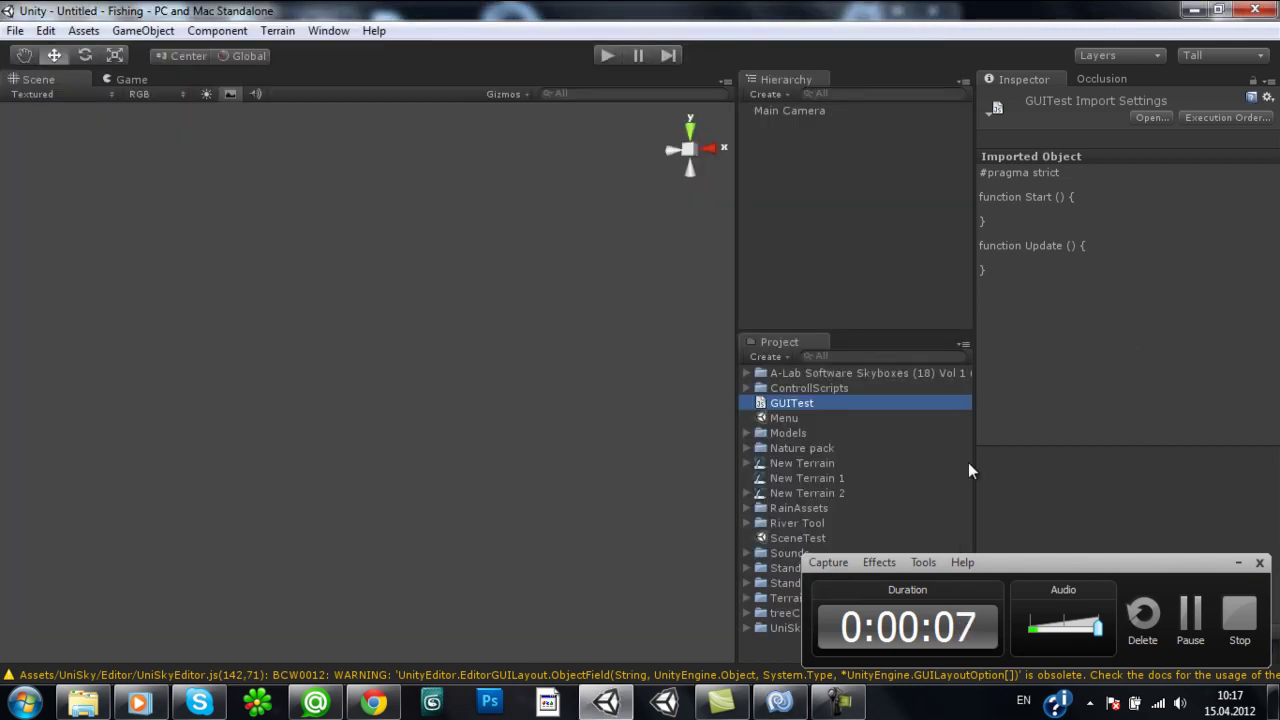
pyautogui.click(1238, 562)
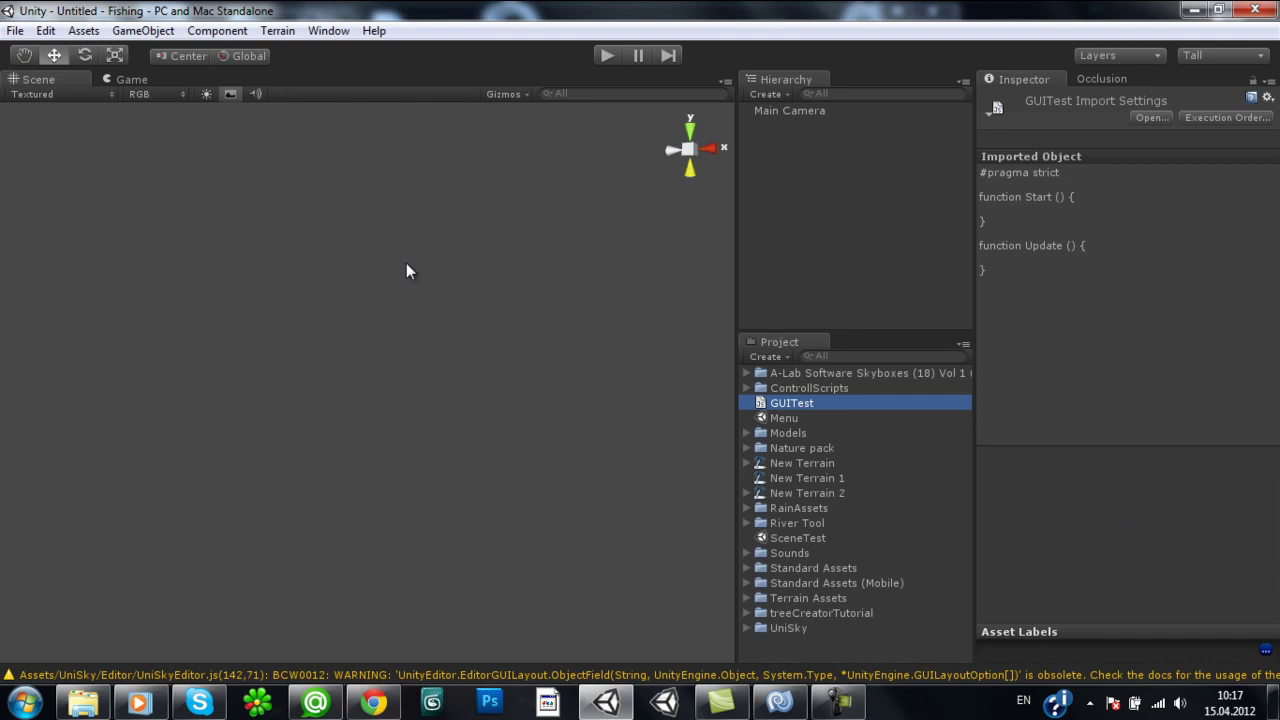
pyautogui.click(779, 702)
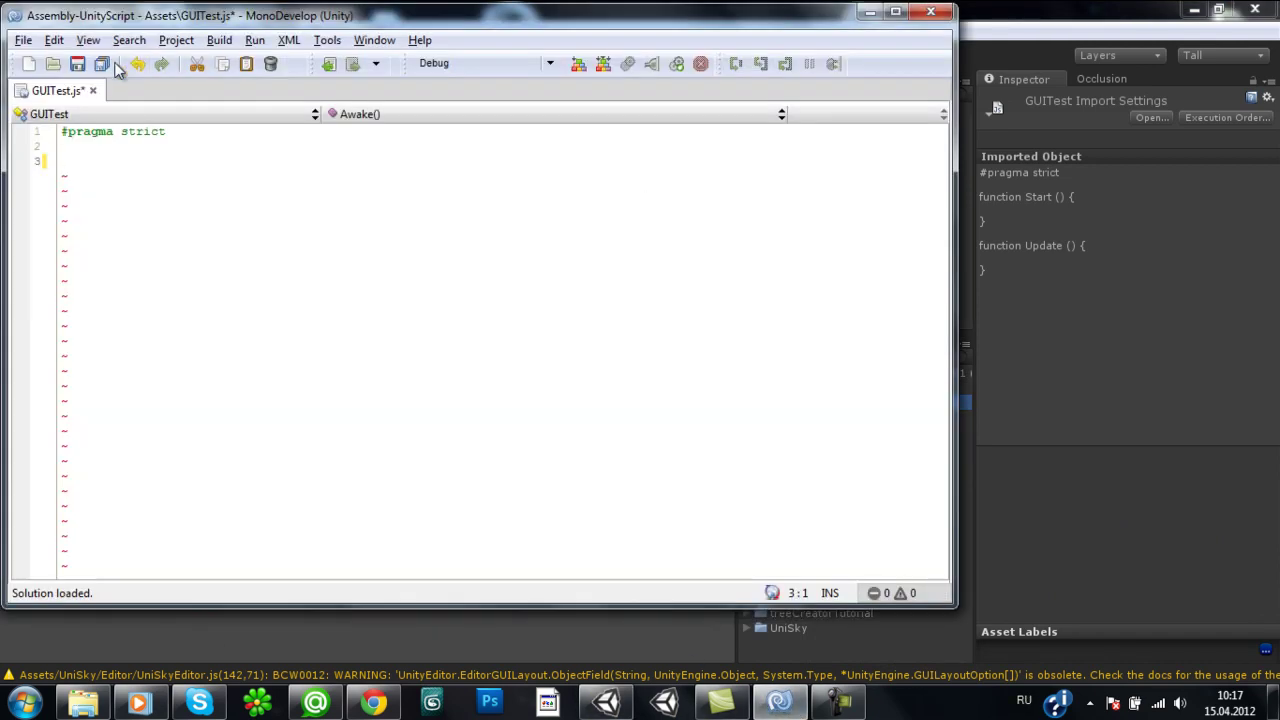
pyautogui.click(1176, 280)
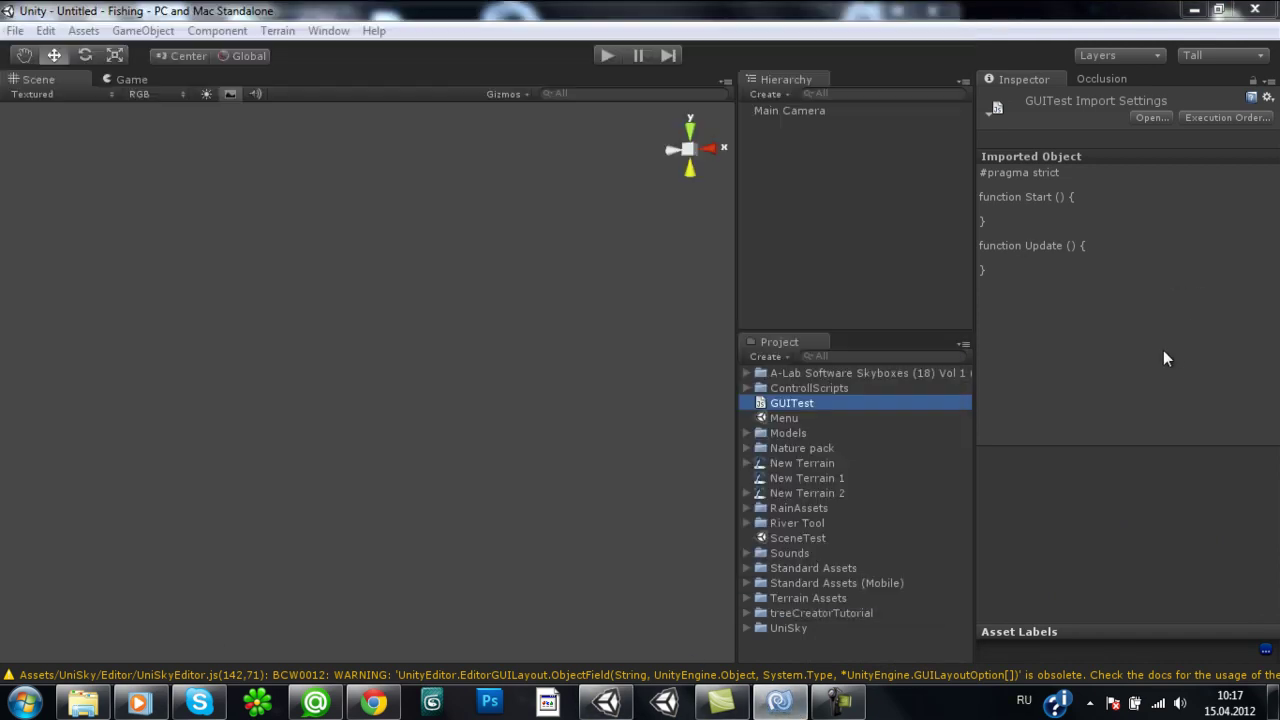
pyautogui.doubleClick(772, 404)
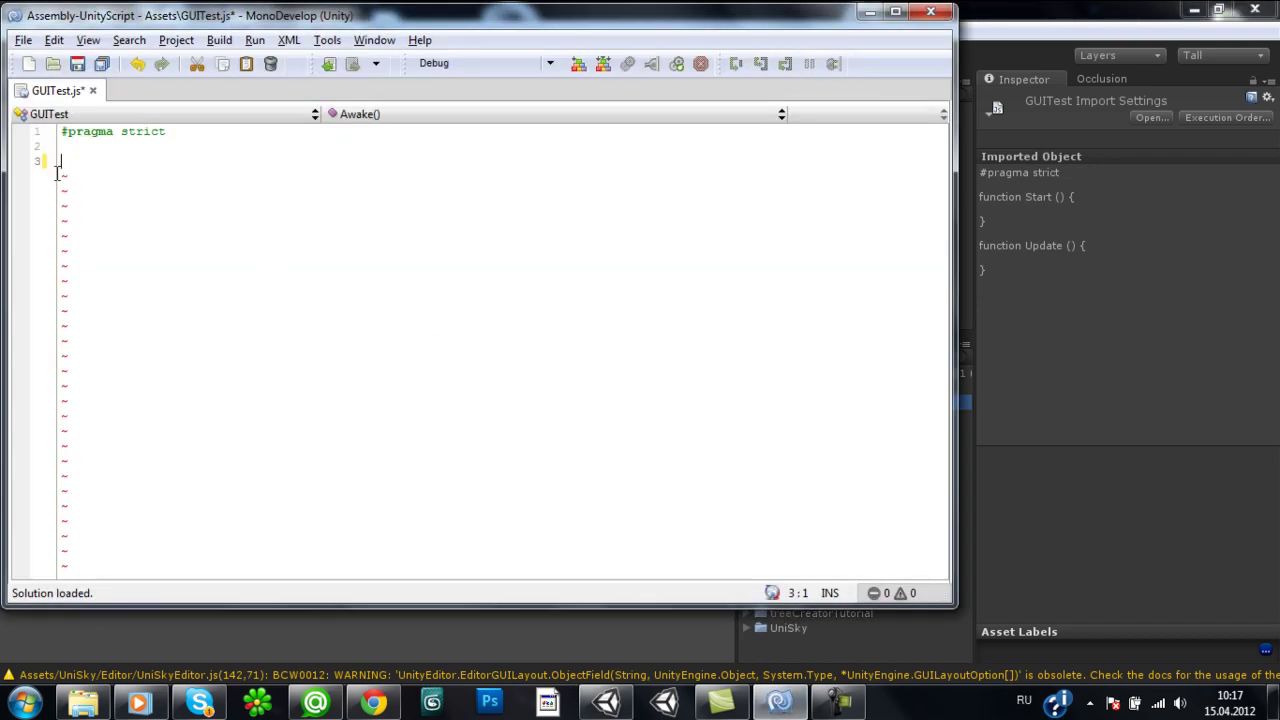
pyautogui.hotkey('ctrl', 's')
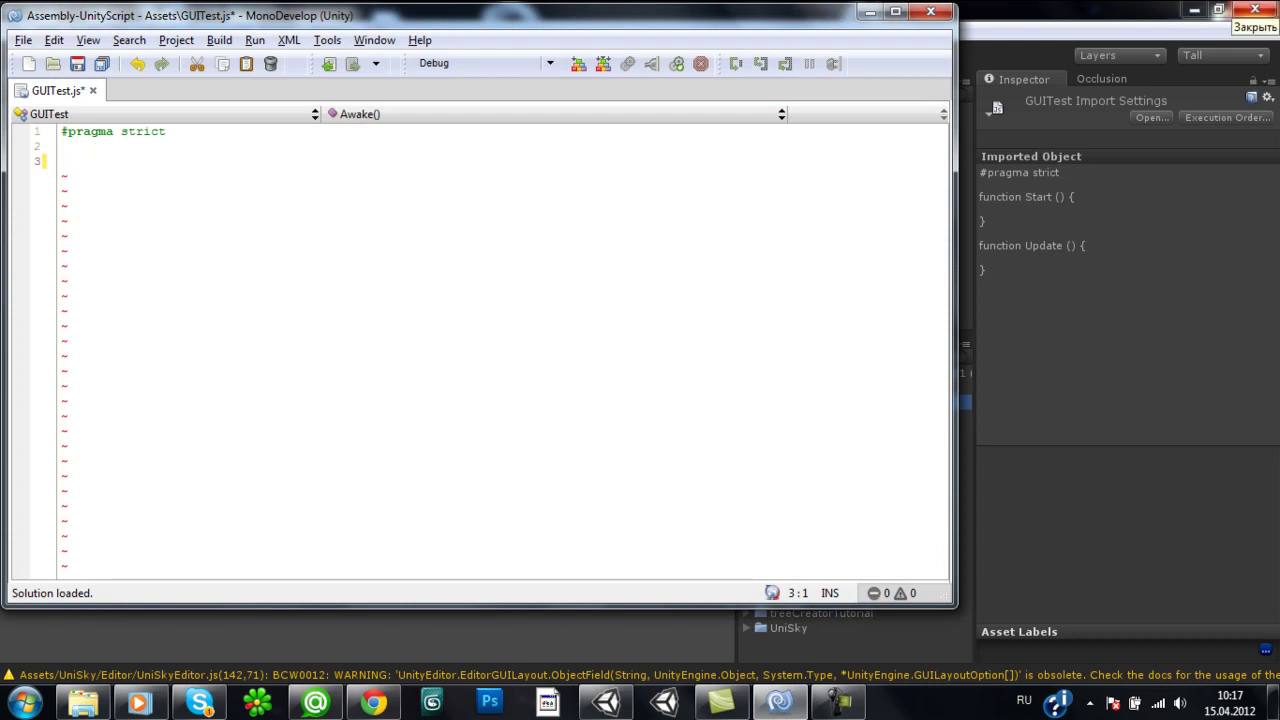
# Step: Declare var button : Rect;, var label : Rect; and var window : Rect; below #pragma strict
pyautogui.hotkey('alt', 'shift')
pyautogui.write('var ')
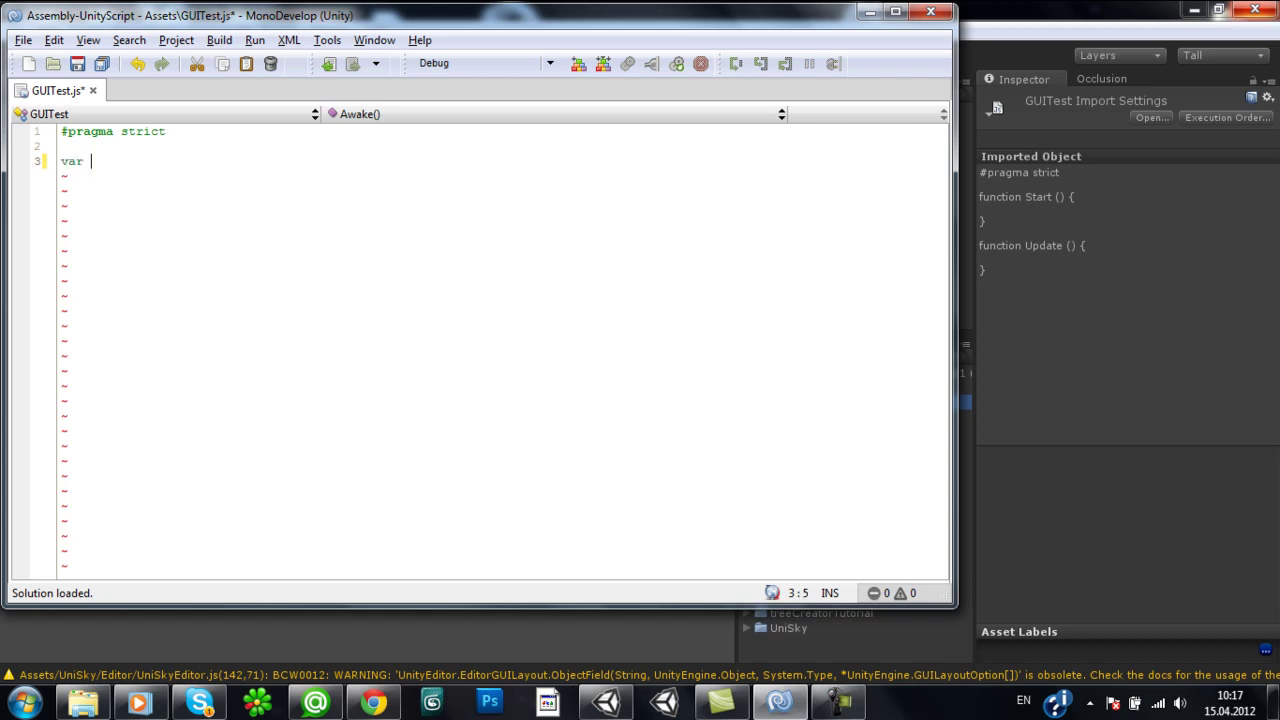
pyautogui.write('button')
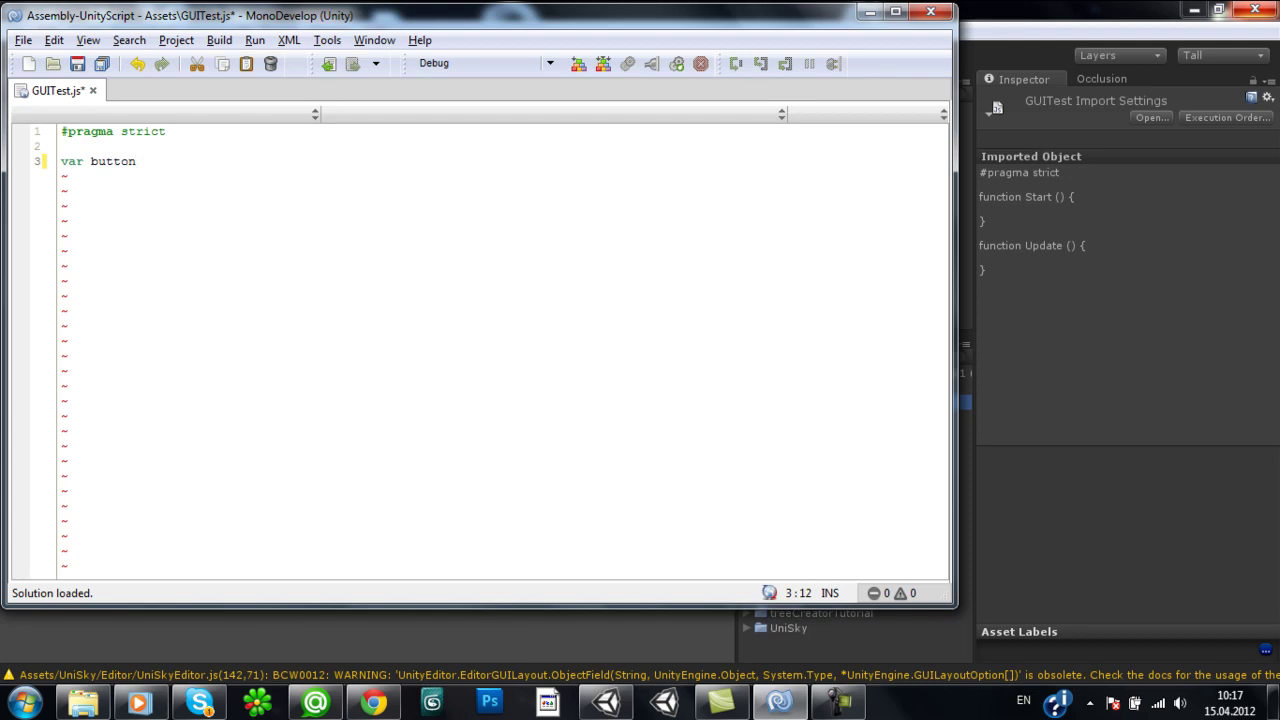
pyautogui.write(' : ')
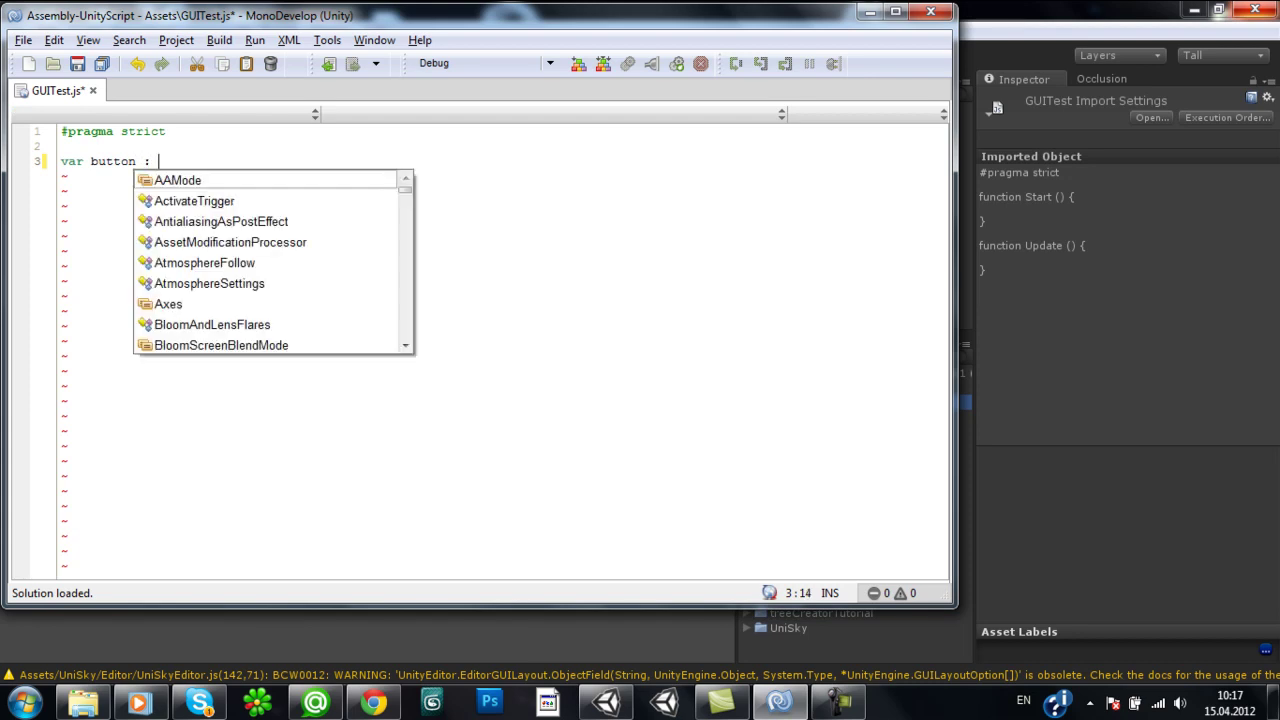
pyautogui.write('Rect')
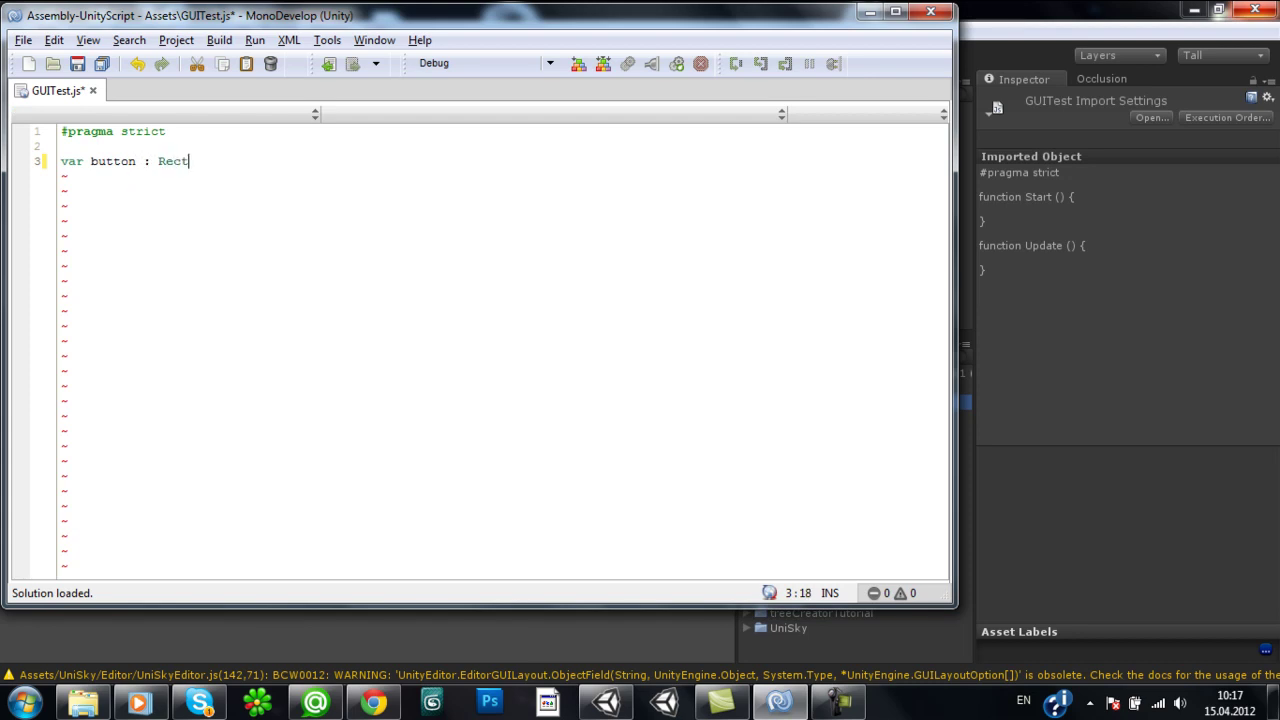
pyautogui.write(';')
pyautogui.press('Return')
pyautogui.write('var leng')
pyautogui.press('BackSpace')
pyautogui.press('BackSpace')
pyautogui.press('BackSpace')
pyautogui.write('ab')
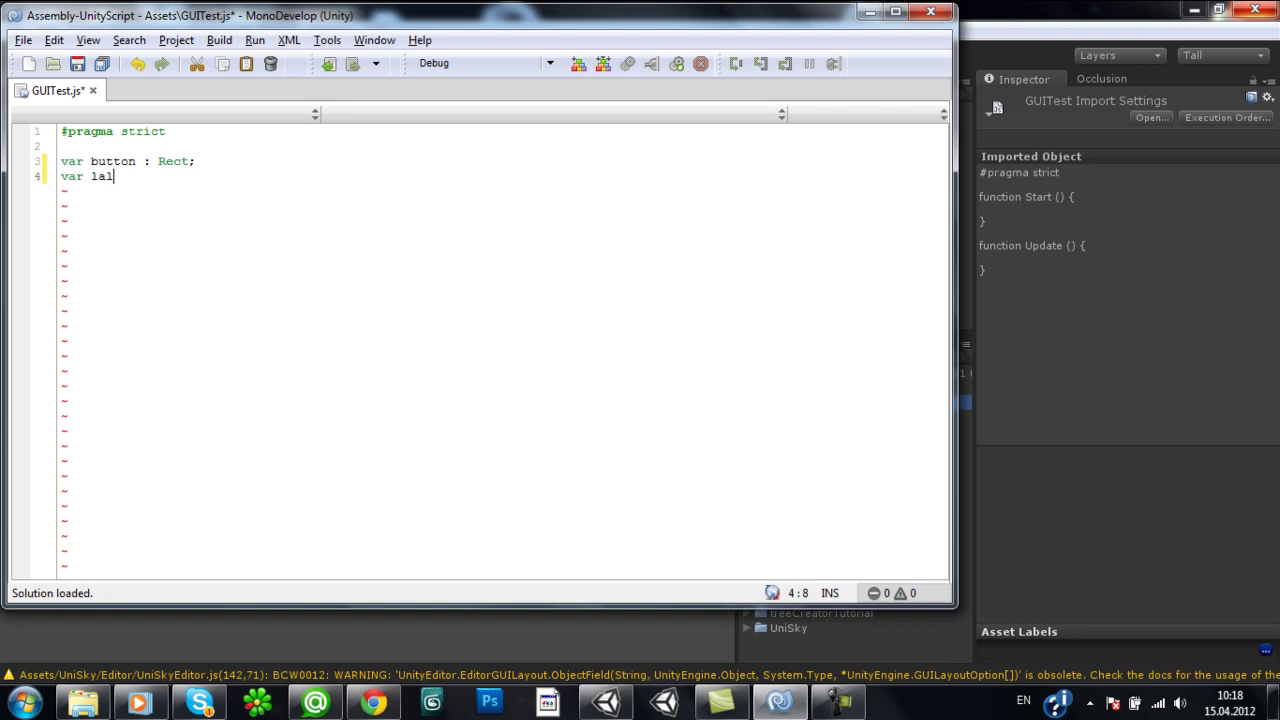
pyautogui.press('BackSpace')
pyautogui.write('bel : Rect')
pyautogui.press('Return')
pyautogui.write('var window')
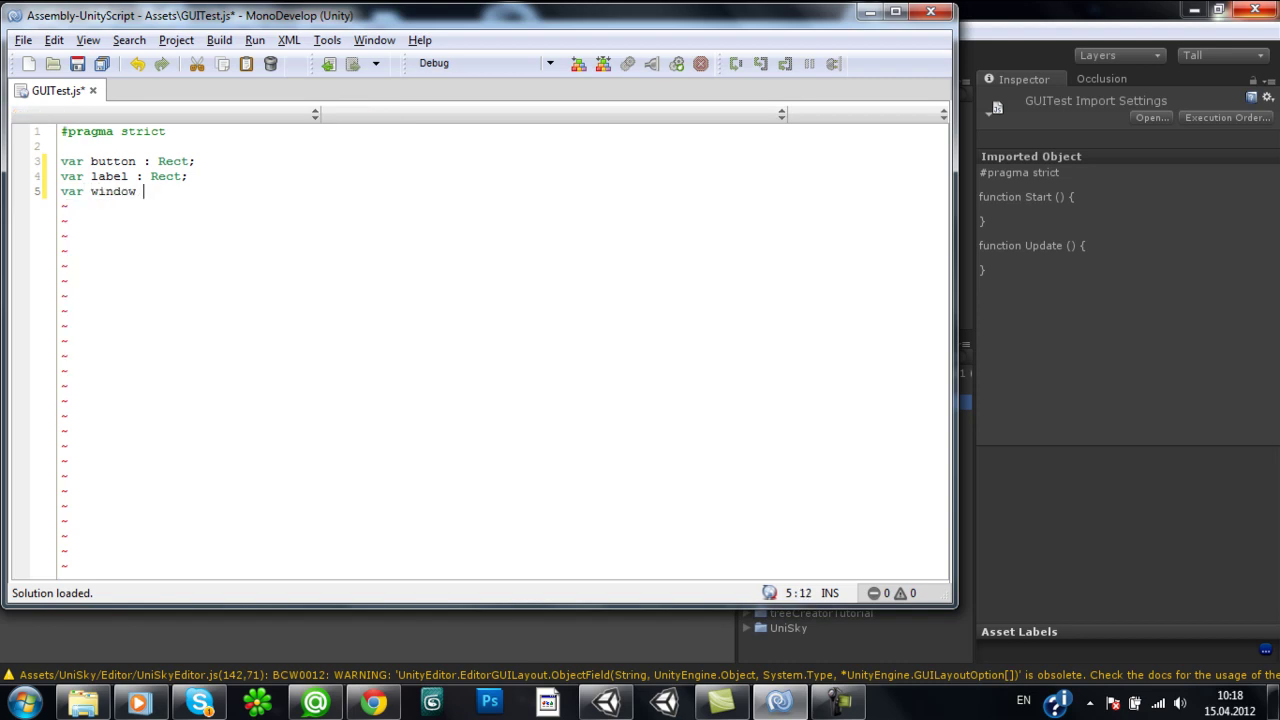
pyautogui.write(' : Rect;')
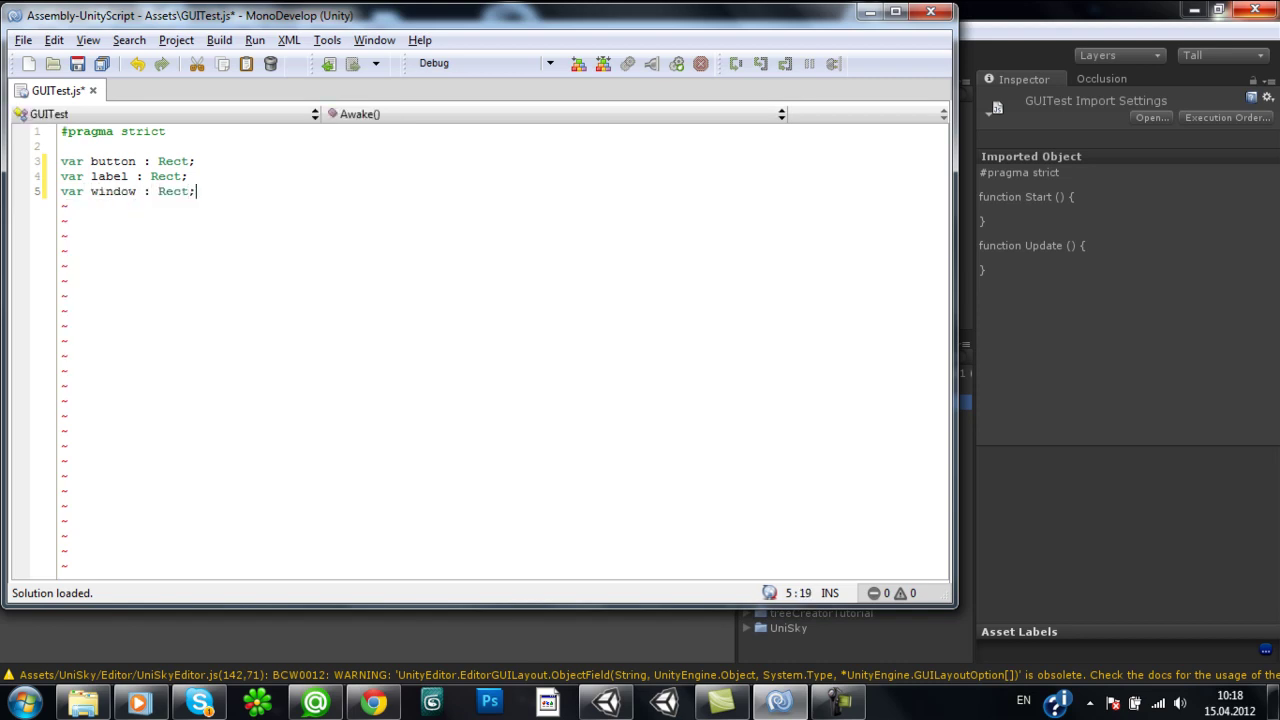
pyautogui.press('Return')
pyautogui.press('Return')
# Step: Start function OnGUI() and declare var guiSkin : GUISkin;, fixing the type-name typos
pyautogui.write('func')
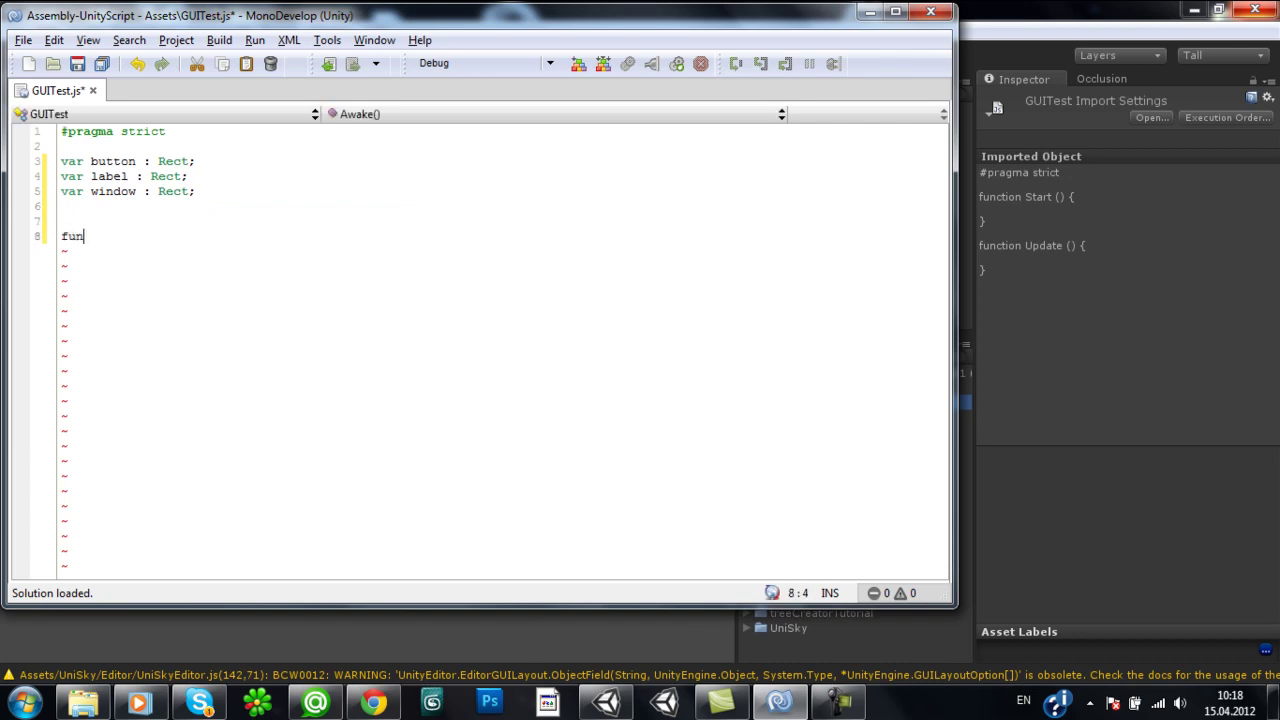
pyautogui.write('tion OnGUI() {')
pyautogui.press('Return')
pyautogui.press('Return')
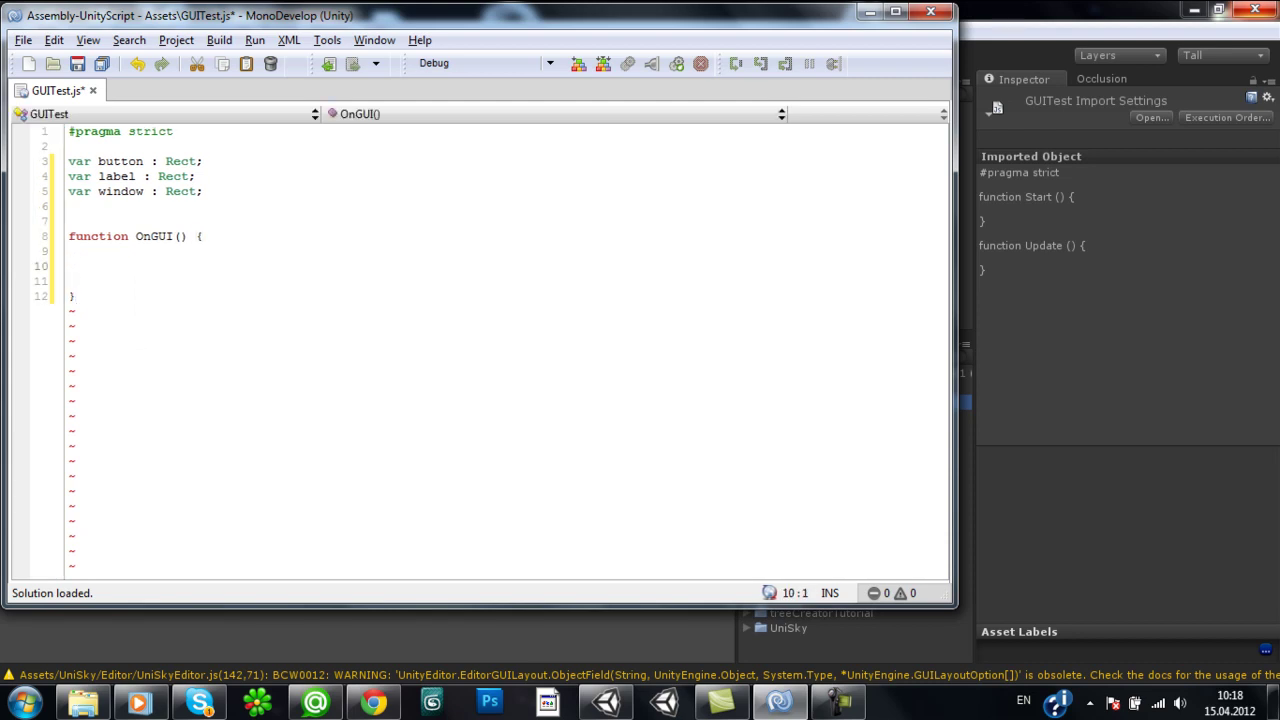
pyautogui.click(69, 206)
pyautogui.write('var ')
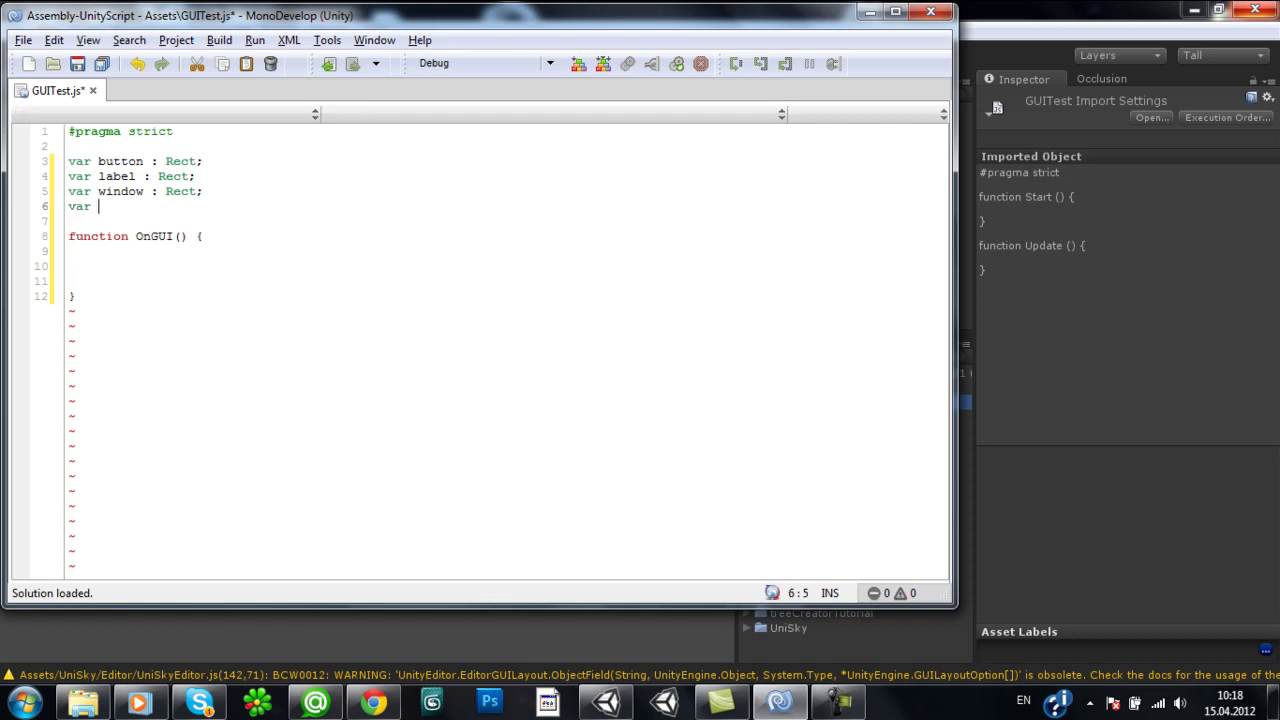
pyautogui.write('guiSKin : ')
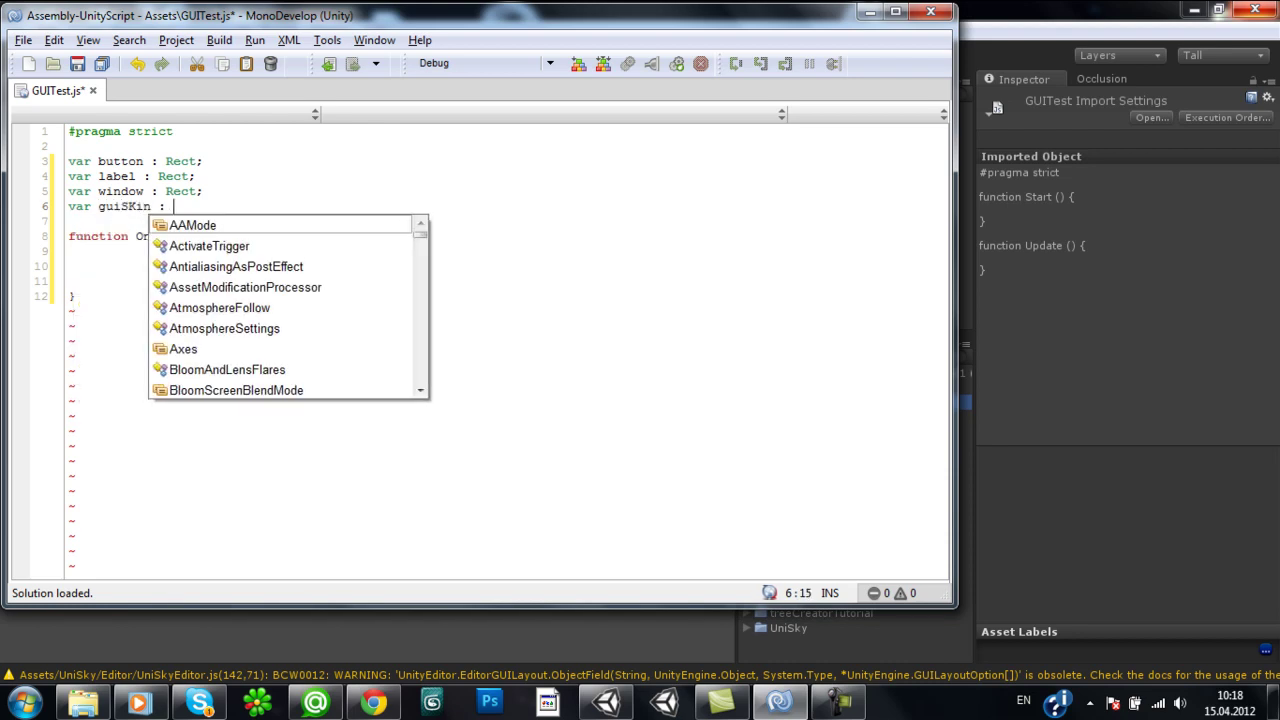
pyautogui.write('GUS')
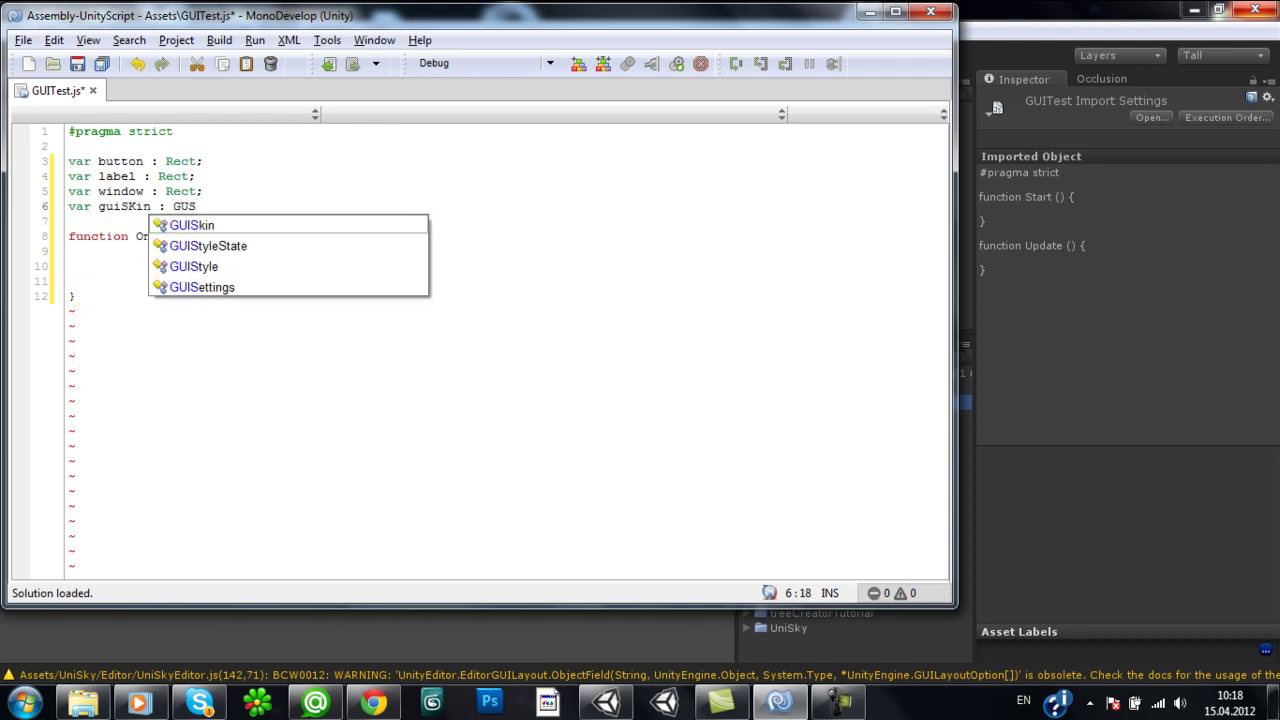
pyautogui.write('kin;')
pyautogui.click(203, 206)
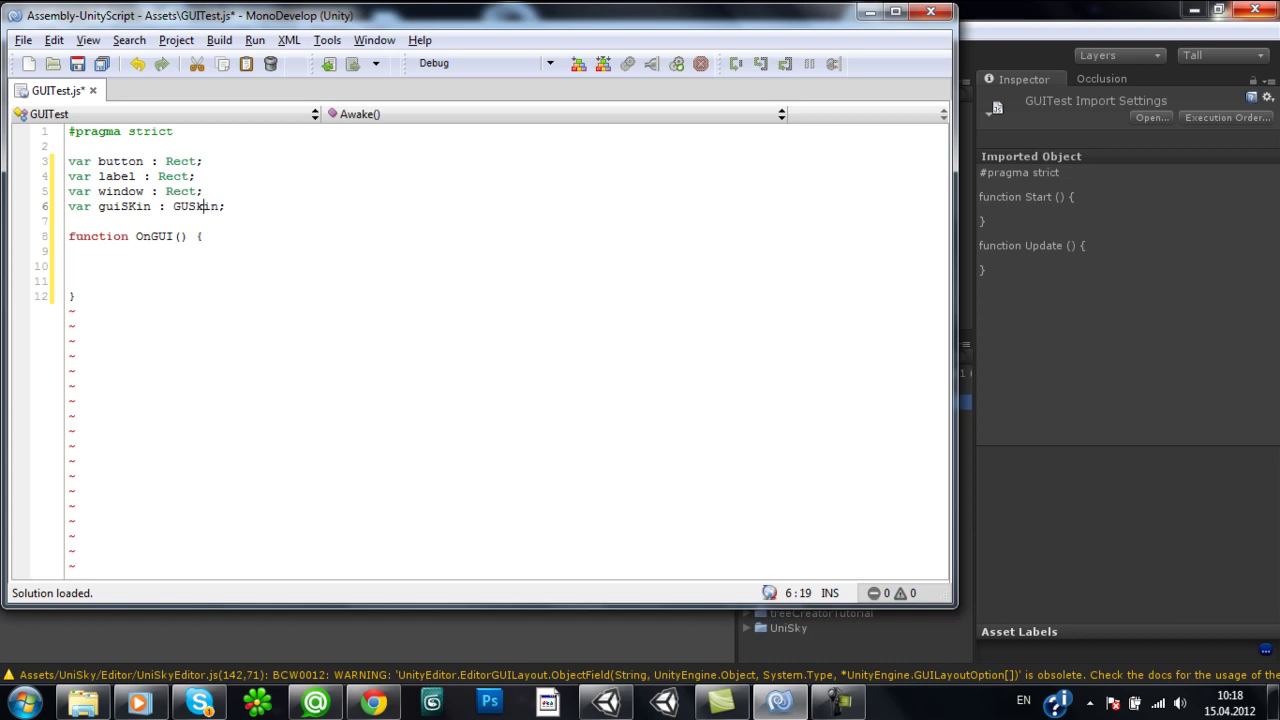
pyautogui.press('Left')
pyautogui.press('Left')
pyautogui.write('I')
pyautogui.press('Left')
pyautogui.press('Left')
pyautogui.press('BackSpace')
pyautogui.write('k')
# Step: Inside OnGUI, write GUI.skin = guiSkin; and begin correcting the variable's capitalisation
pyautogui.click(108, 251)
pyautogui.press('Return')
pyautogui.write('if(')
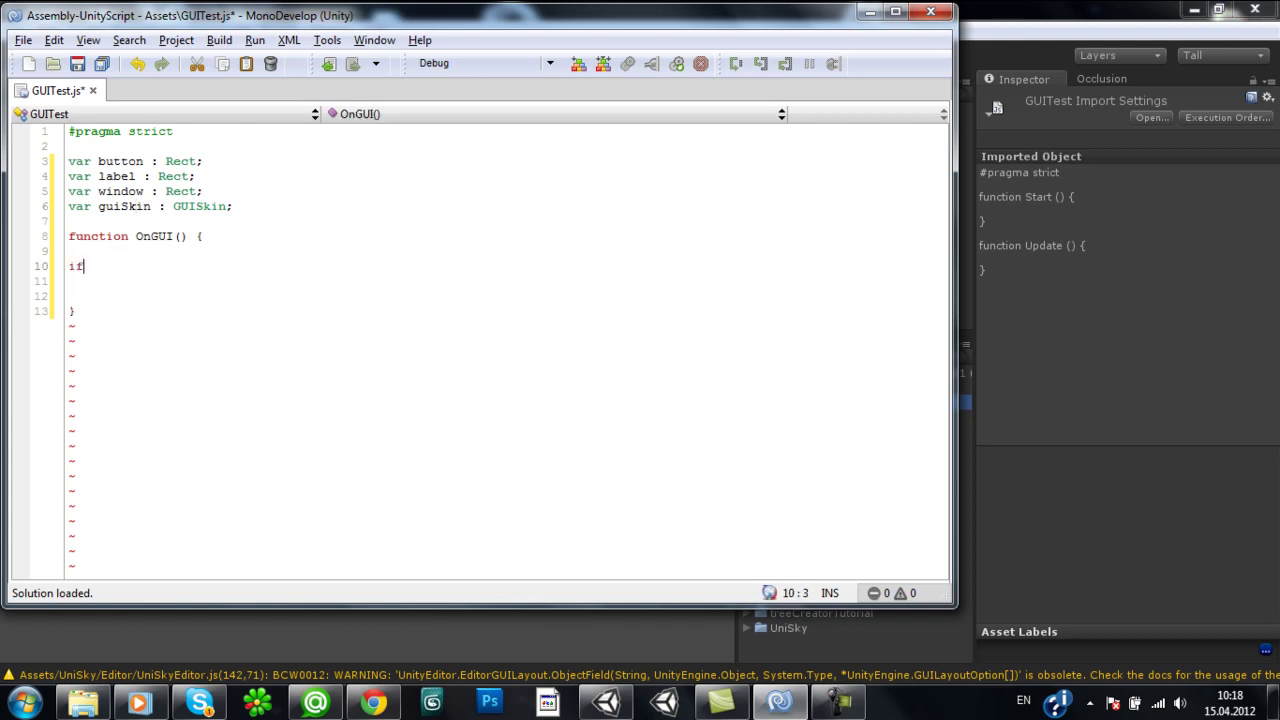
pyautogui.press('BackSpace')
pyautogui.press('BackSpace')
pyautogui.press('BackSpace')
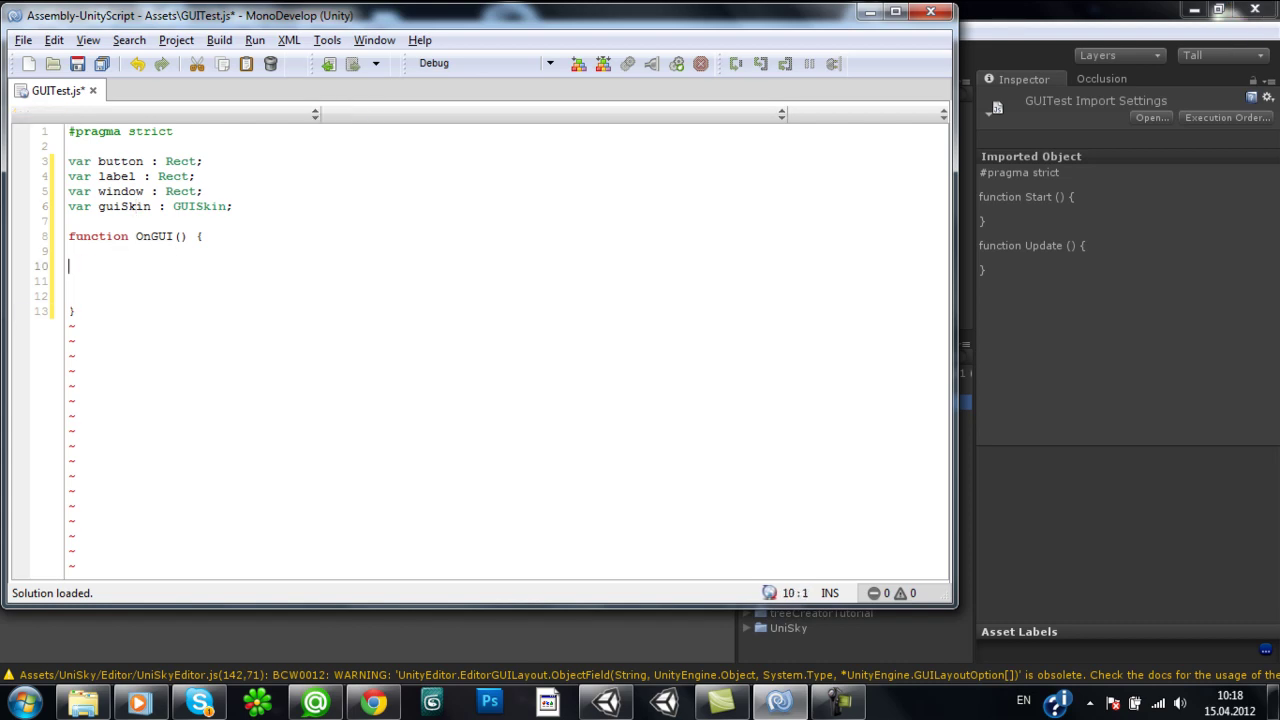
pyautogui.write('GUI')
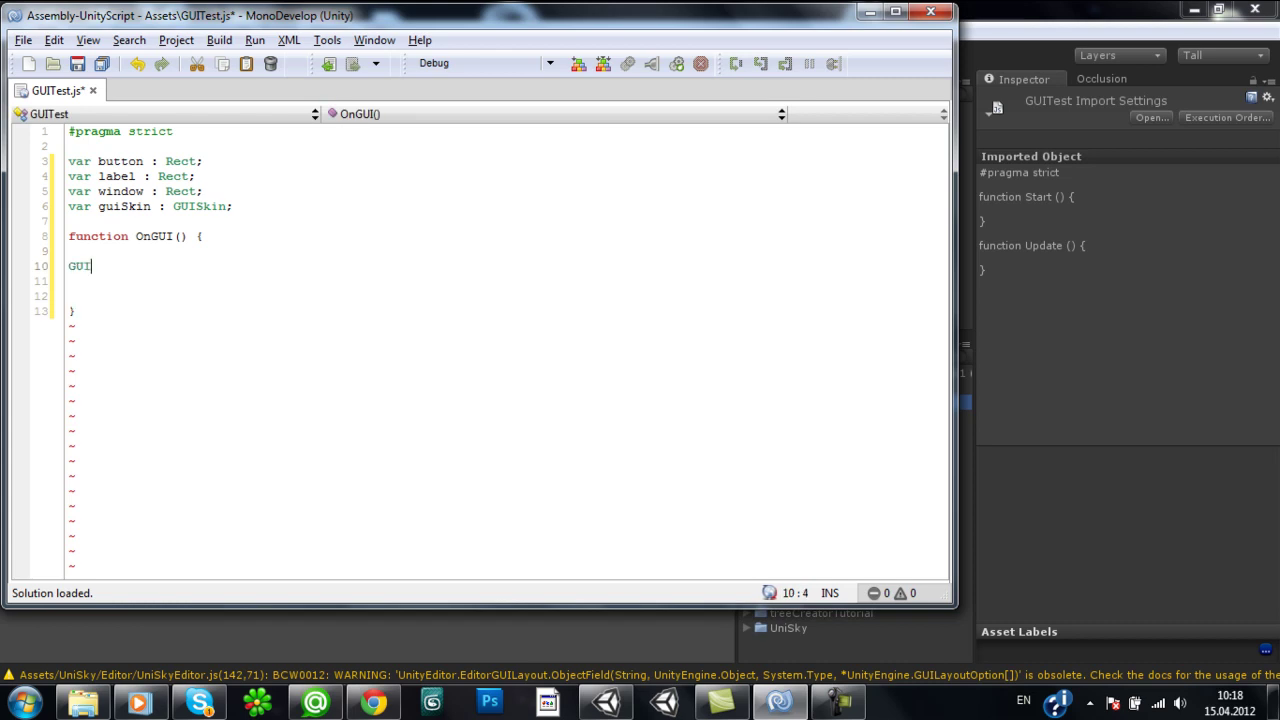
pyautogui.write('.skin =')
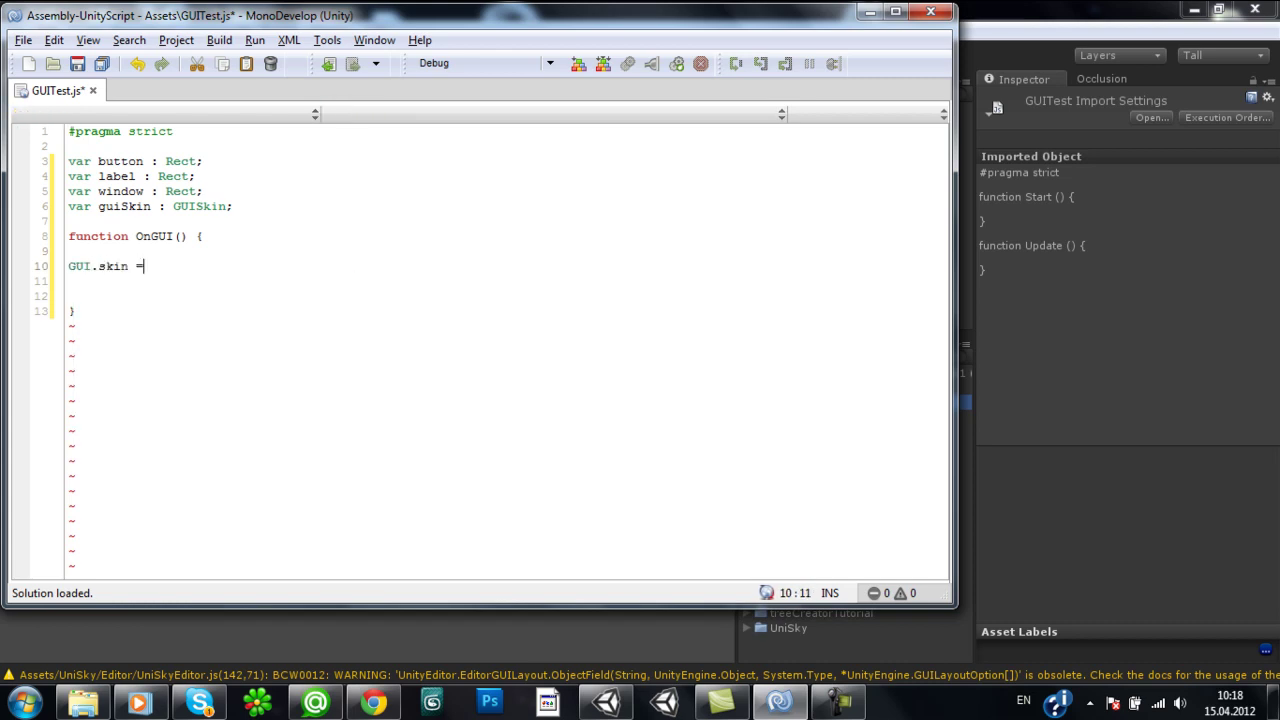
pyautogui.write(' guiSKin;')
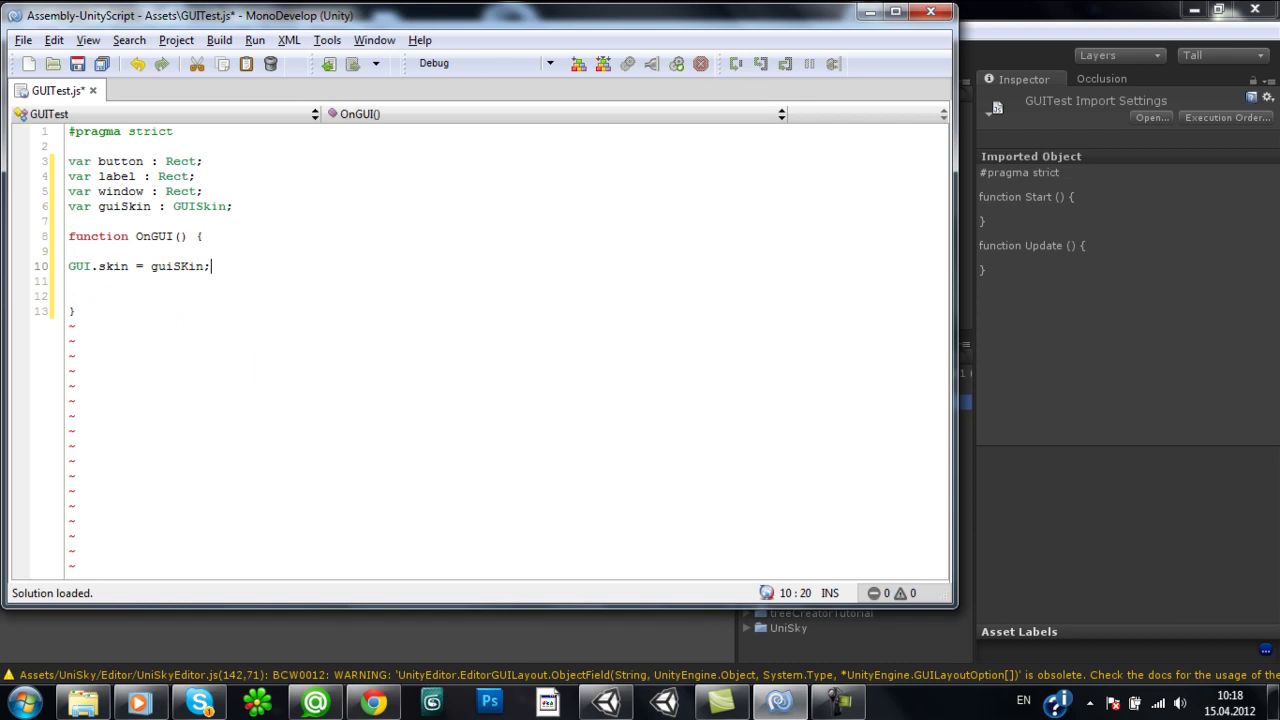
pyautogui.press('Left')
pyautogui.press('Left')
pyautogui.press('BackSpace')
pyautogui.press('BackSpace')
# Step: Finish fixing guiSkin and begin if(GUI.Button(button, "")) below the skin line
pyautogui.write('ki')
pyautogui.click(211, 266)
pyautogui.press('Return')
pyautogui.press('Return')
pyautogui.write('if(GUI.Bu')
pyautogui.press('Return')
pyautogui.write('()')
pyautogui.press('Left')
pyautogui.press('Left')
pyautogui.write('""')
pyautogui.press('BackSpace')
pyautogui.press('BackSpace')
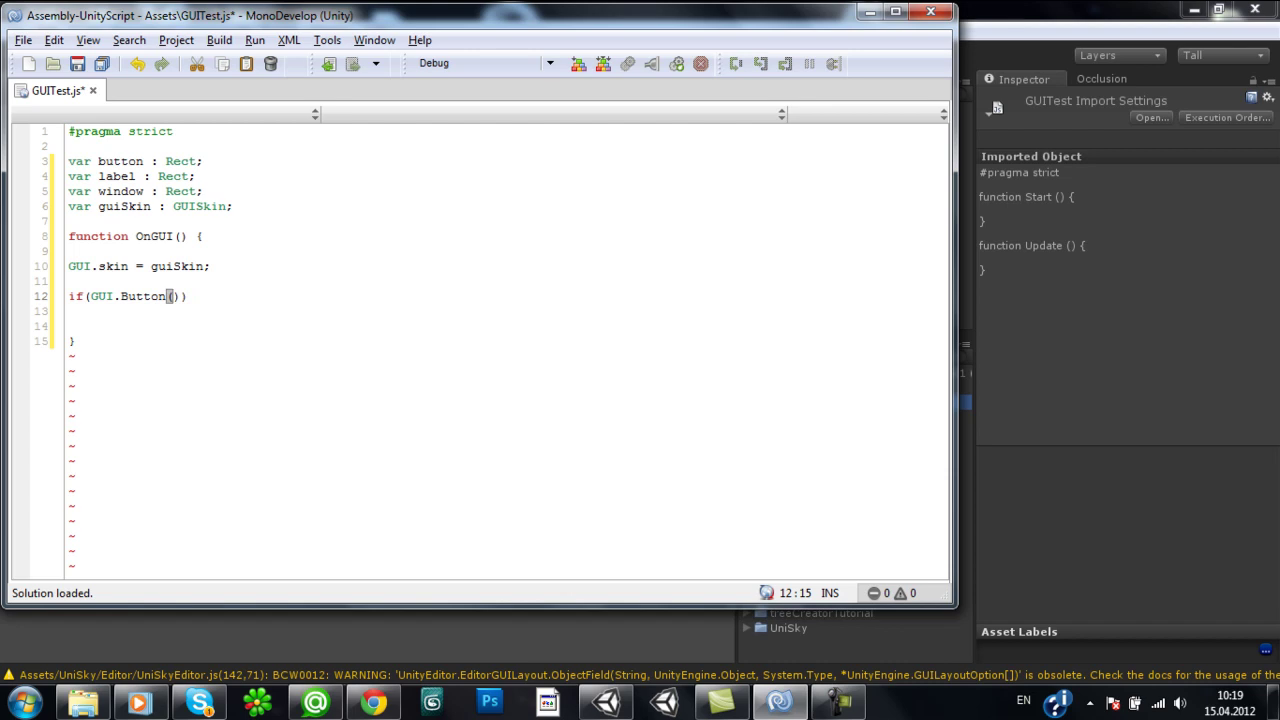
pyautogui.write('button, ""')
# Step: Label the button "GUI Button" and make its click block call Debug.Log("Button!")
pyautogui.click(241, 296)
pyautogui.write('GUI Button')
pyautogui.press('Right')
pyautogui.press('Right')
pyautogui.press('Right')
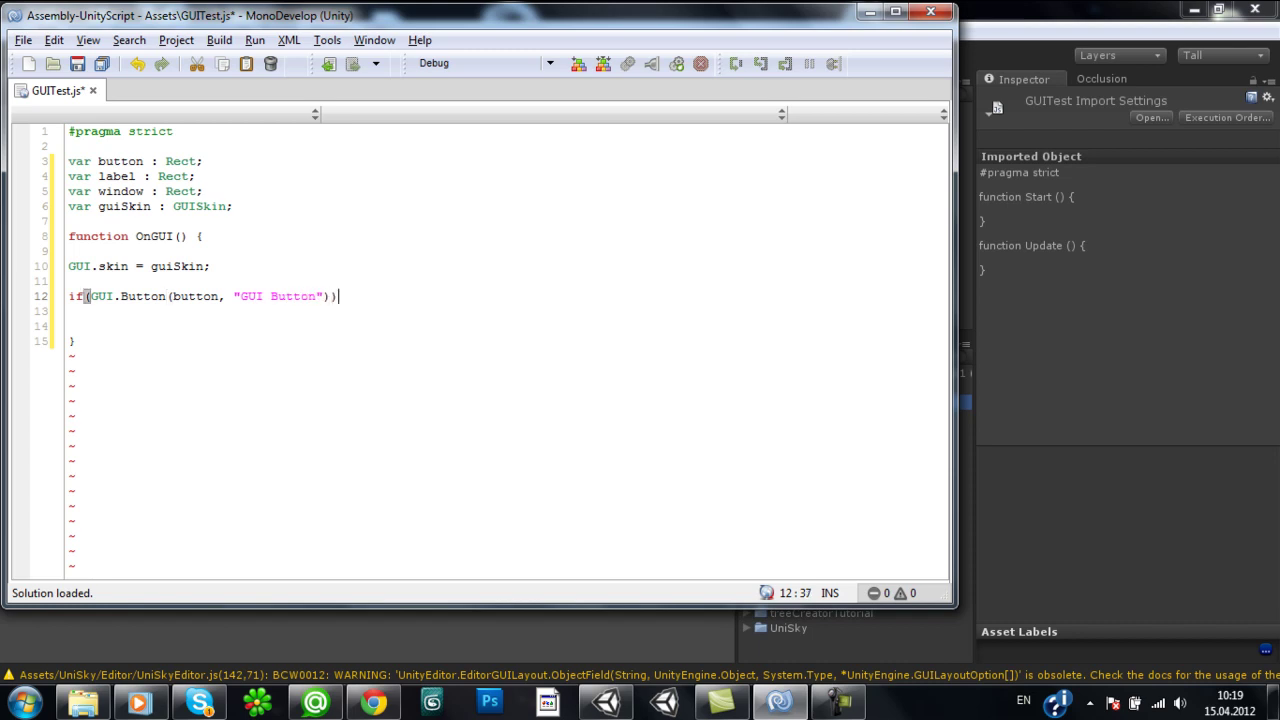
pyautogui.write('{')
pyautogui.press('Return')
pyautogui.write('//')
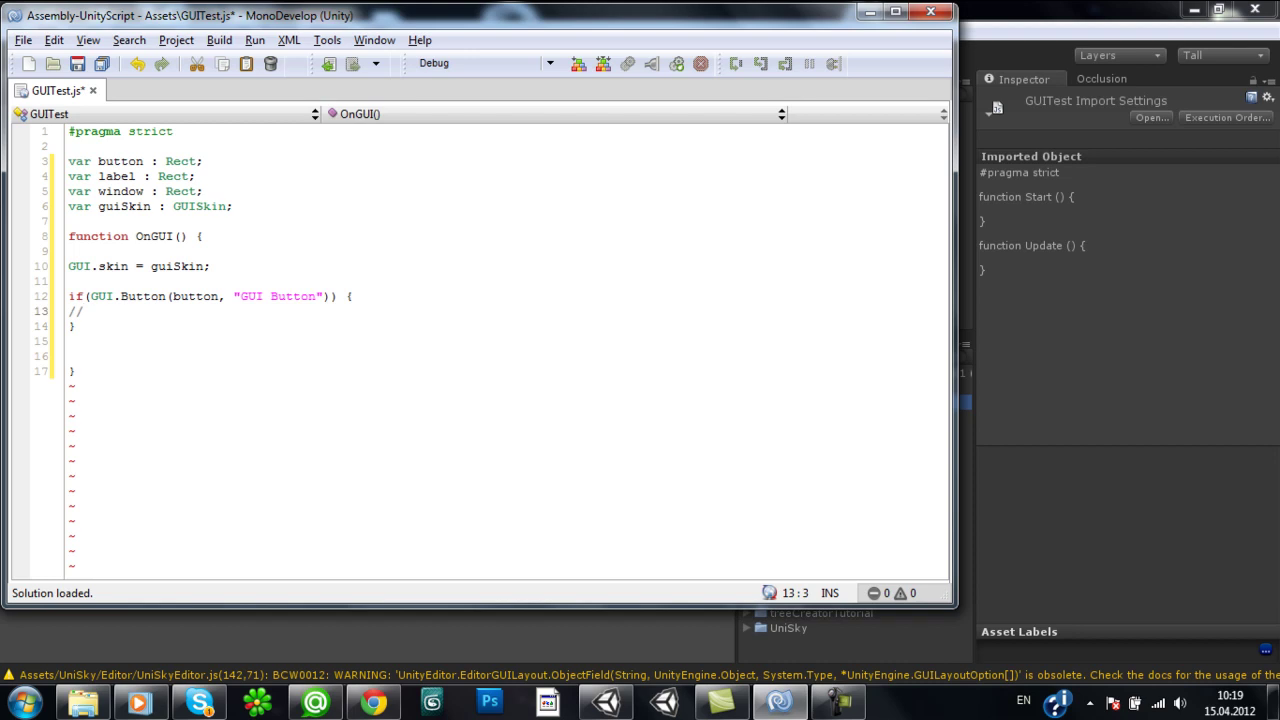
pyautogui.press('BackSpace')
pyautogui.press('BackSpace')
pyautogui.write('Debug')
pyautogui.write('.Log();')
pyautogui.click(143, 311)
pyautogui.write('"')
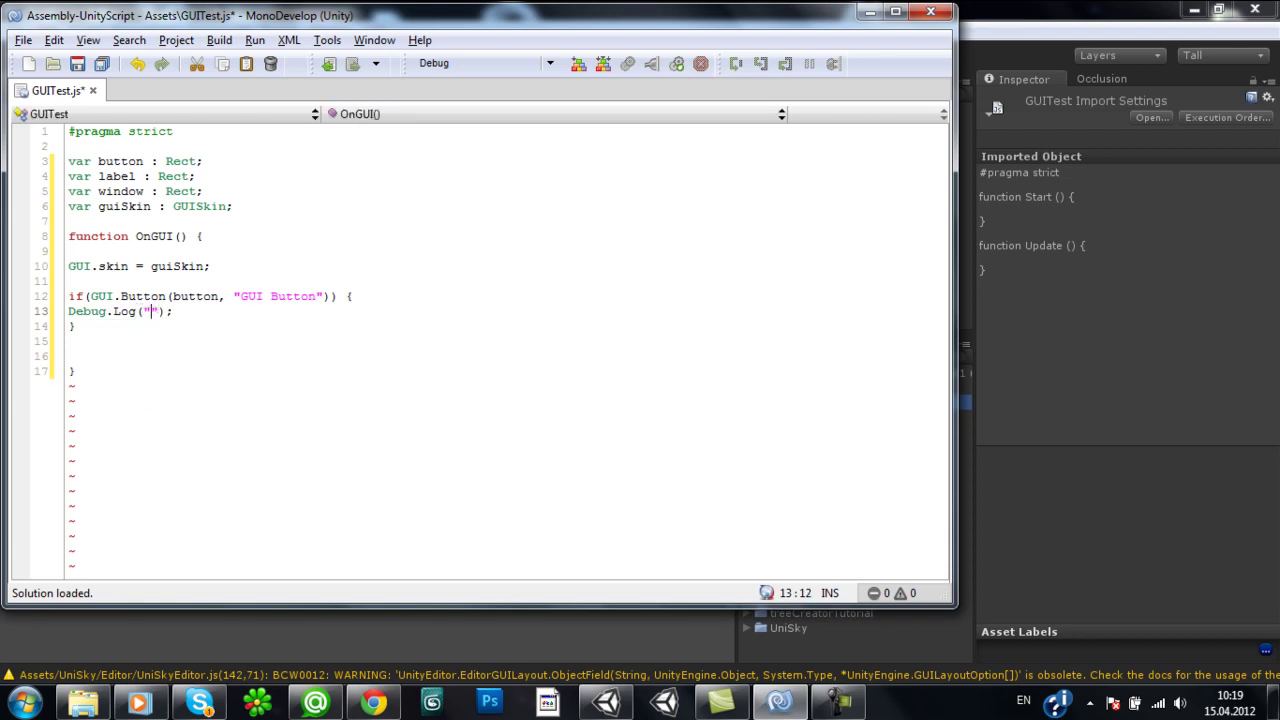
pyautogui.write('Button!')
pyautogui.click(838, 703)
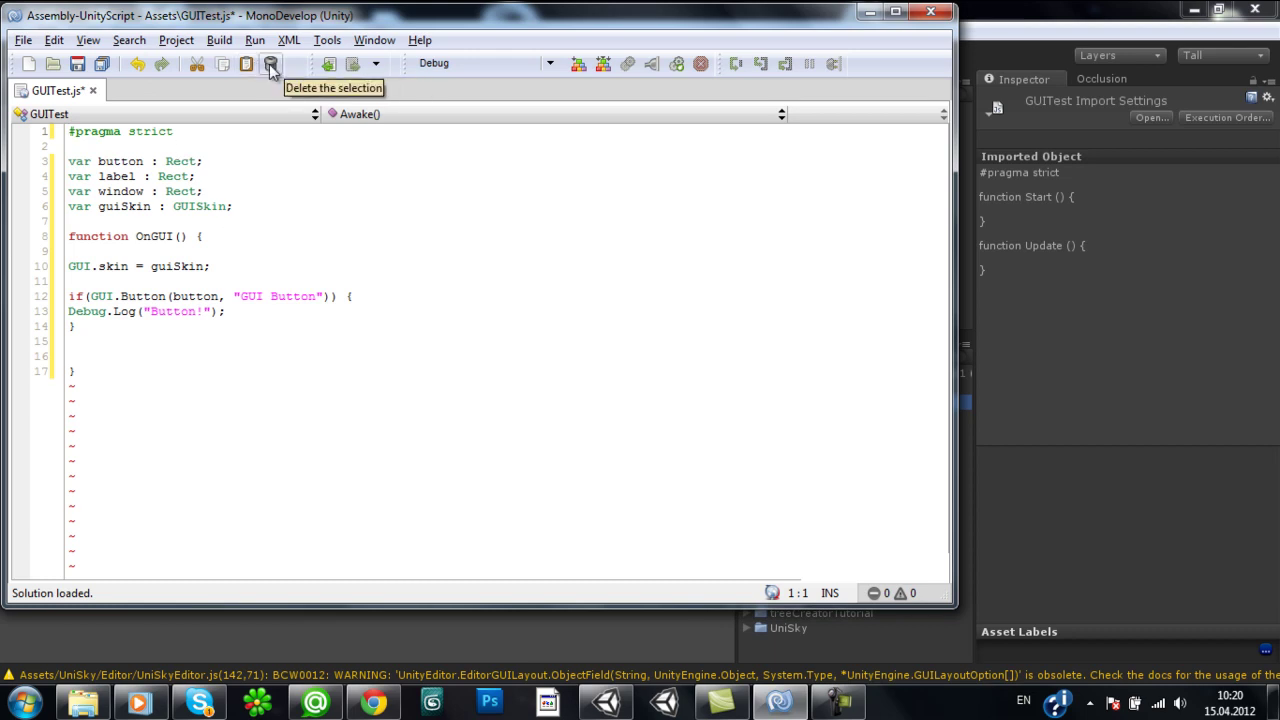
pyautogui.press('Return')
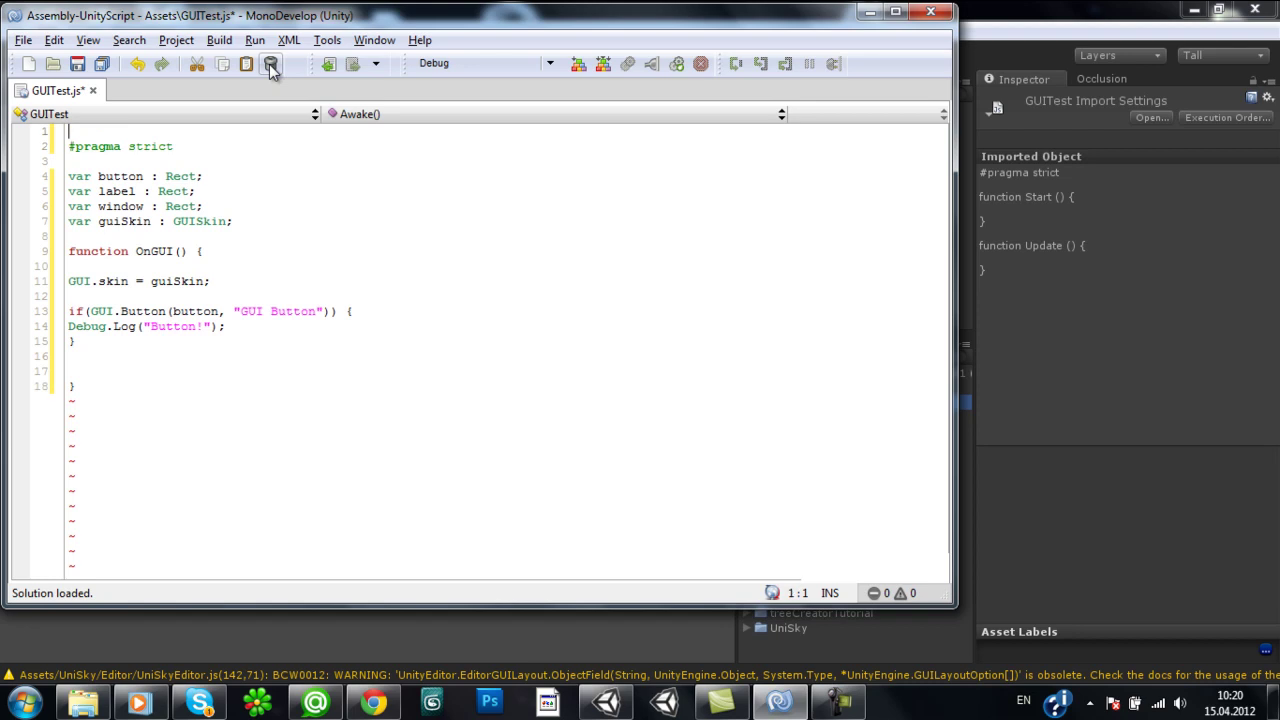
pyautogui.write('@scrip')
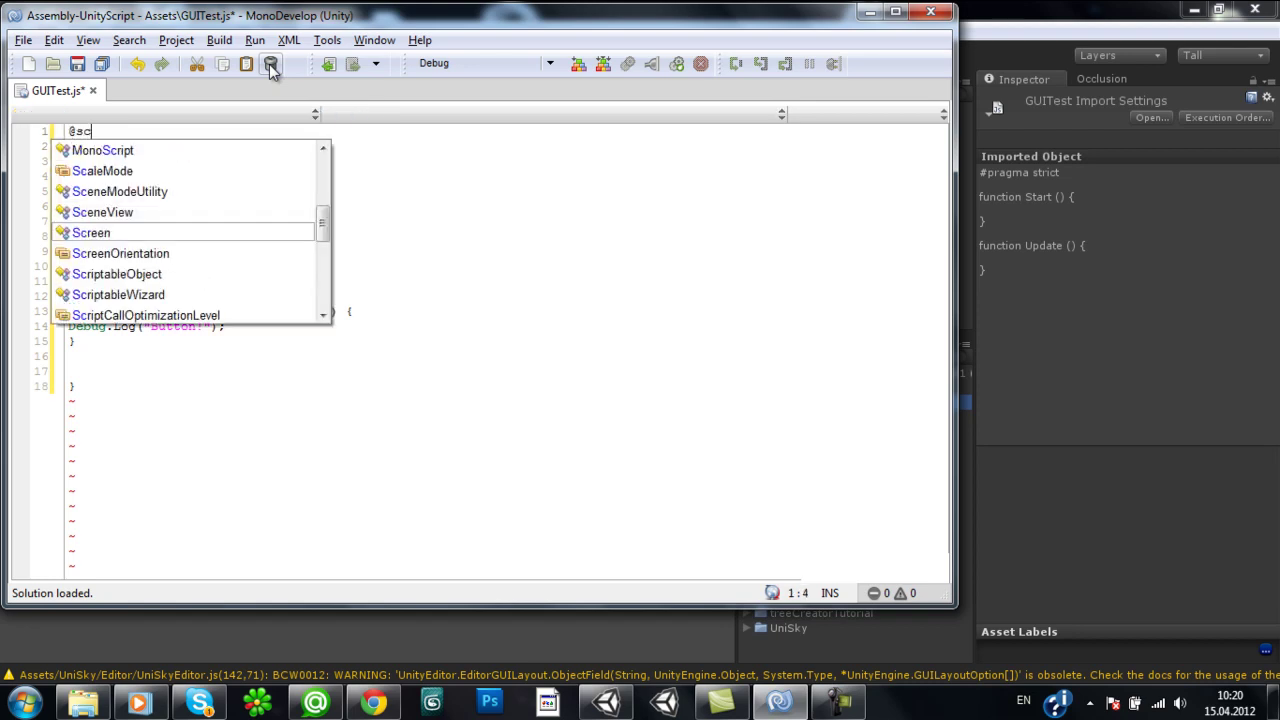
pyautogui.write('t ')
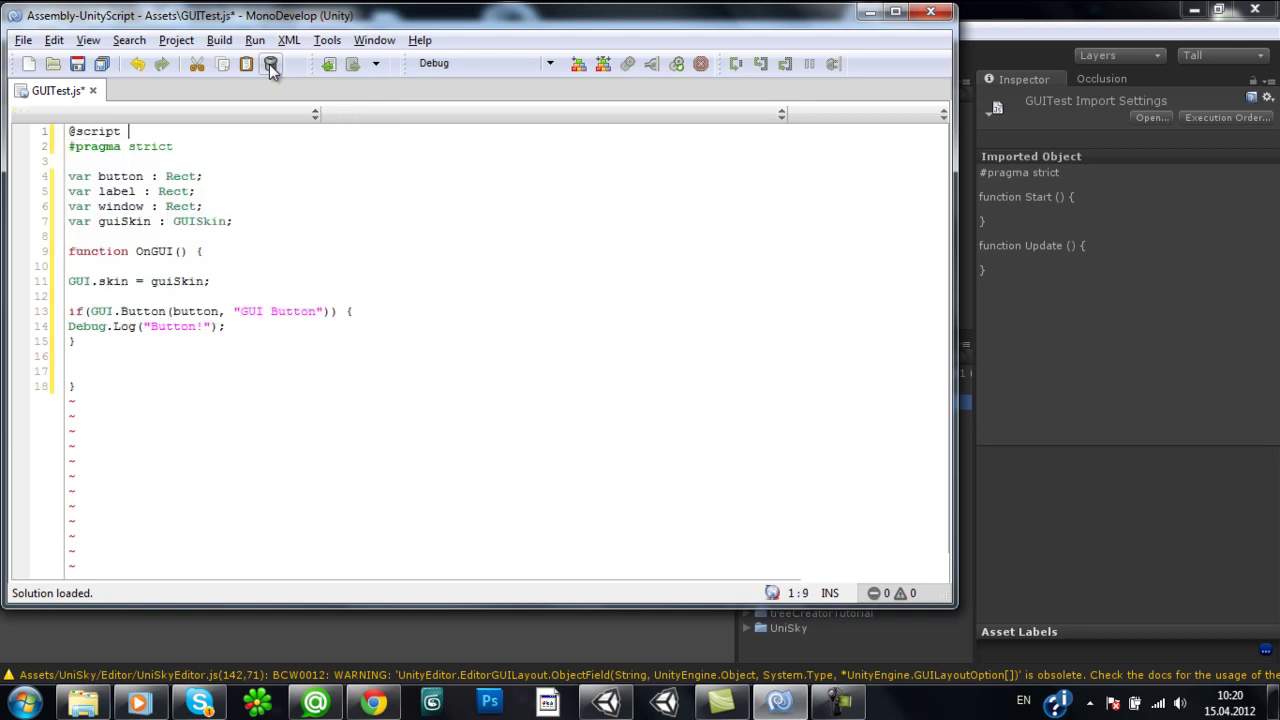
pyautogui.write('Ex')
pyautogui.press('Down')
pyautogui.press('Return')
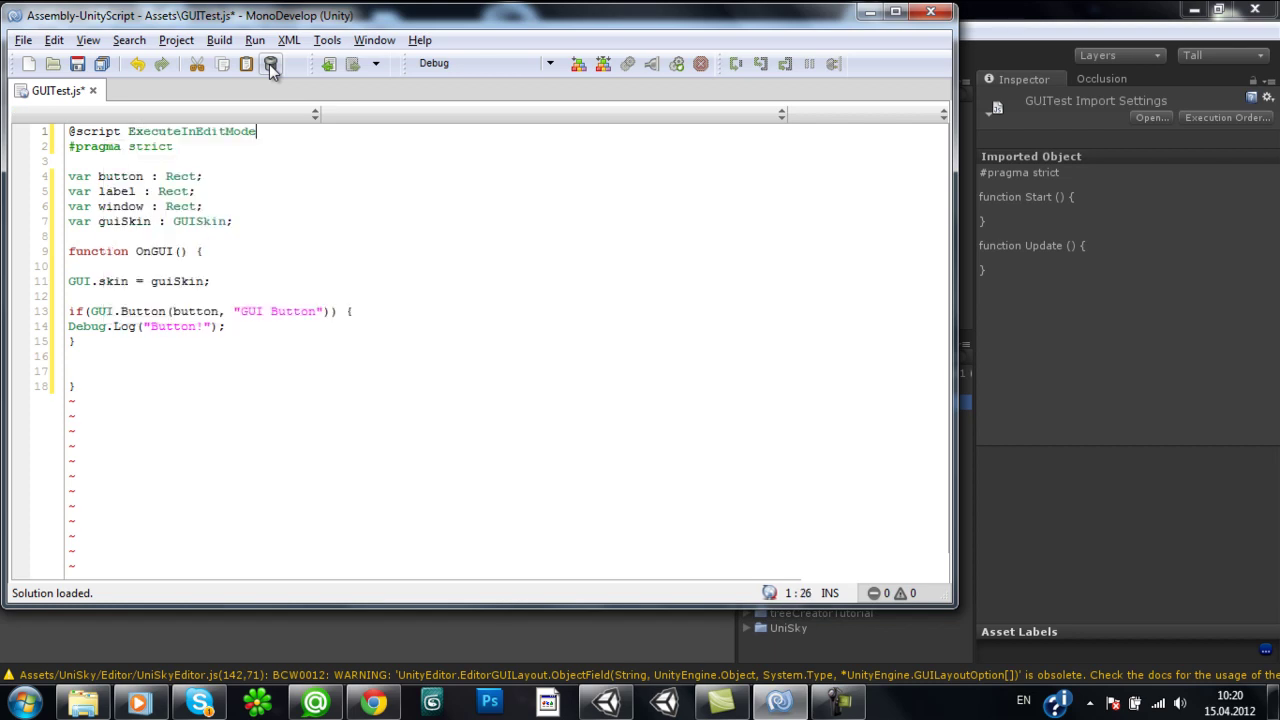
pyautogui.hotkey('ctrl', 's')
# Step: Attach GUITest to Main Camera and show the Game view with Maximize on Play and Stats toggled
pyautogui.click(1110, 393)
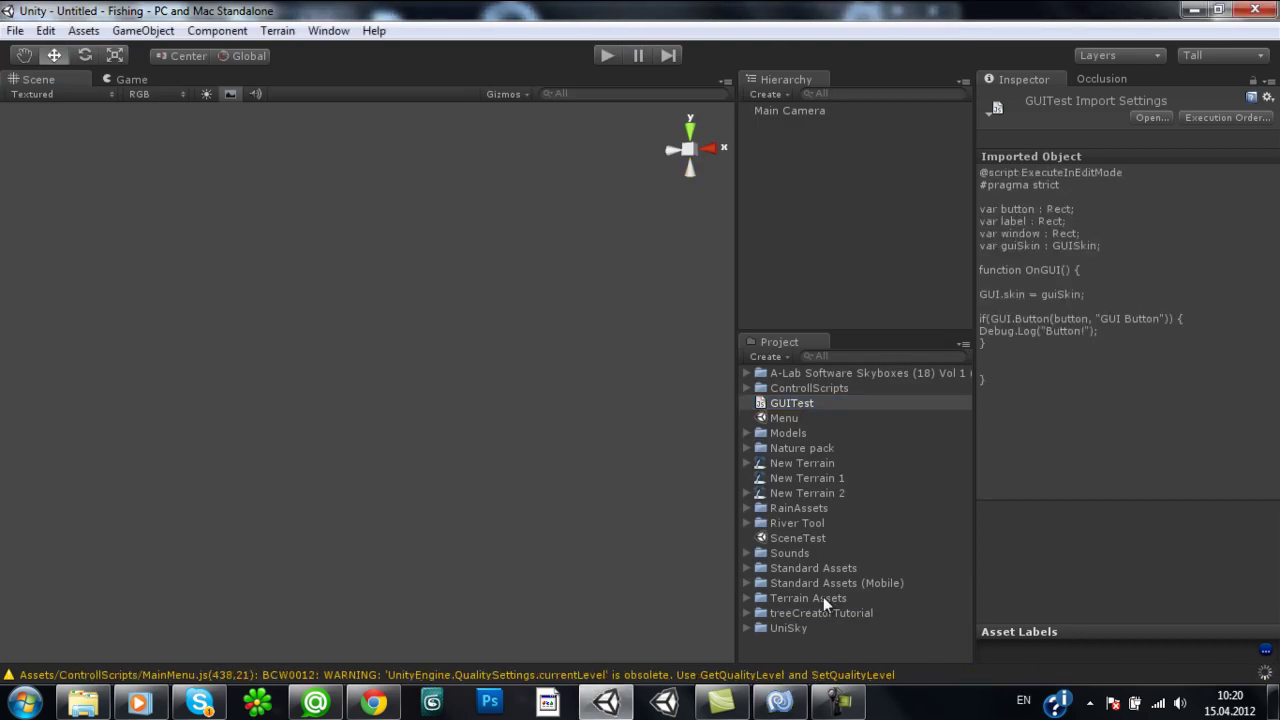
pyautogui.moveTo(796, 404)
pyautogui.mouseDown()
pyautogui.moveTo(837, 183)
pyautogui.moveTo(803, 109)
pyautogui.mouseUp()
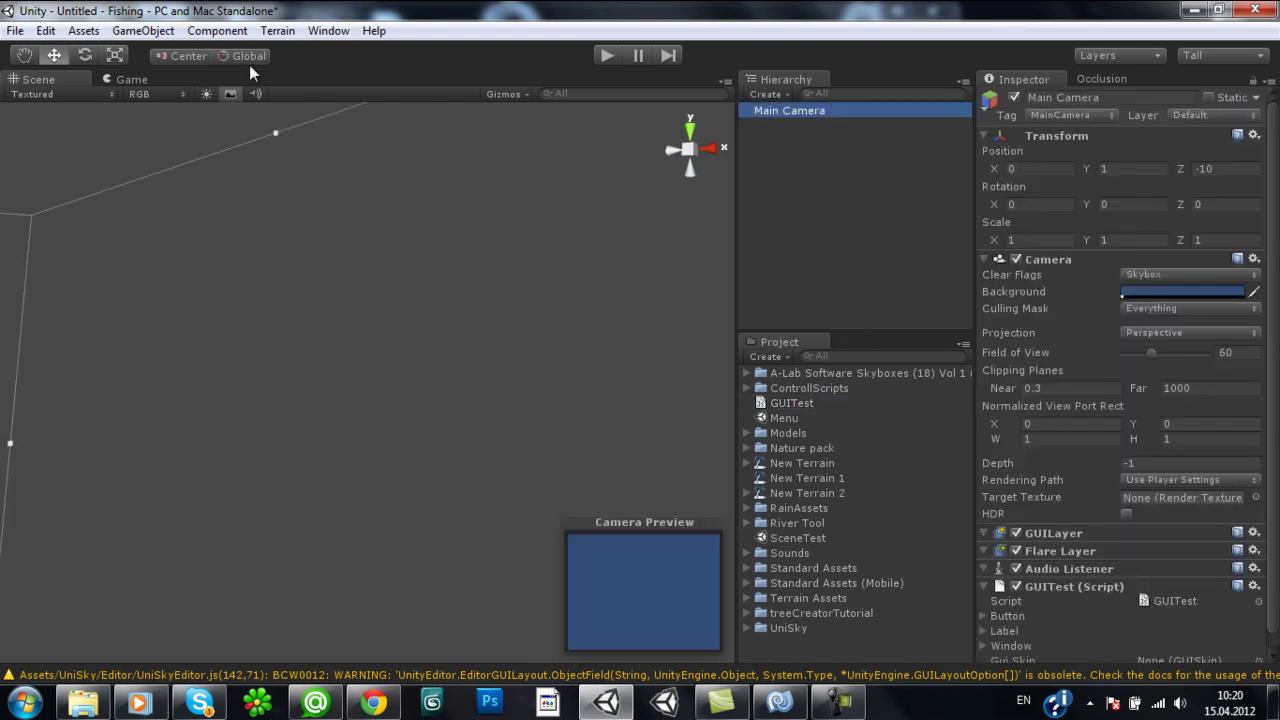
pyautogui.click(131, 80)
pyautogui.click(599, 93)
pyautogui.click(659, 94)
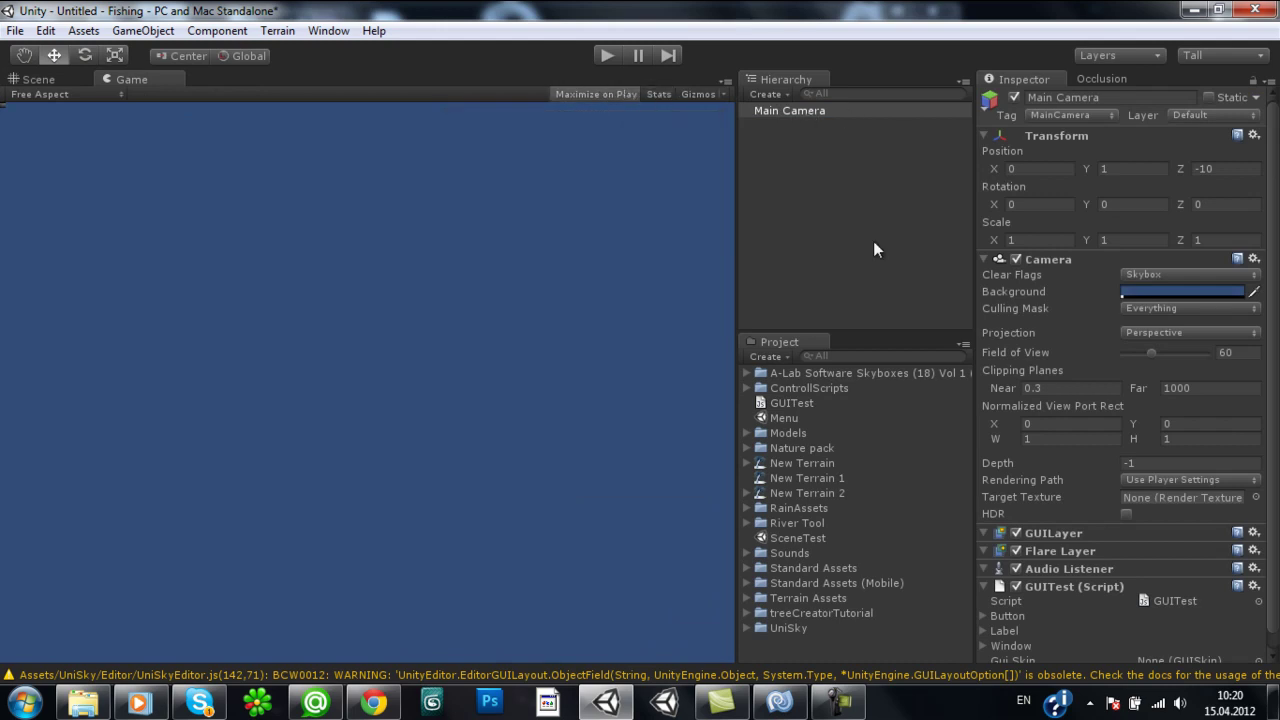
# Step: Set Main Camera's Background colour to near-black (RGB 25)
pyautogui.click(1151, 290)
pyautogui.moveTo(19, 166)
pyautogui.mouseDown()
pyautogui.moveTo(5, 218)
pyautogui.moveTo(3, 196)
pyautogui.mouseUp()
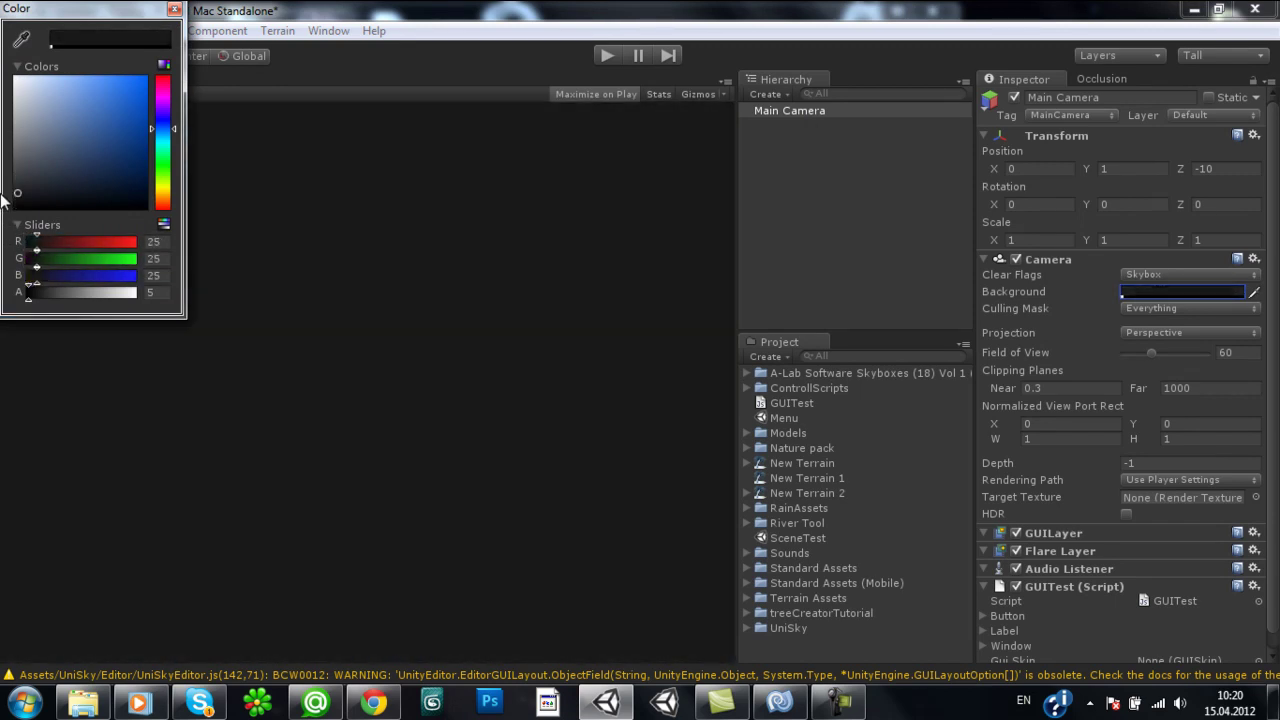
pyautogui.click(176, 9)
pyautogui.scroll(-1, 1277, 438)
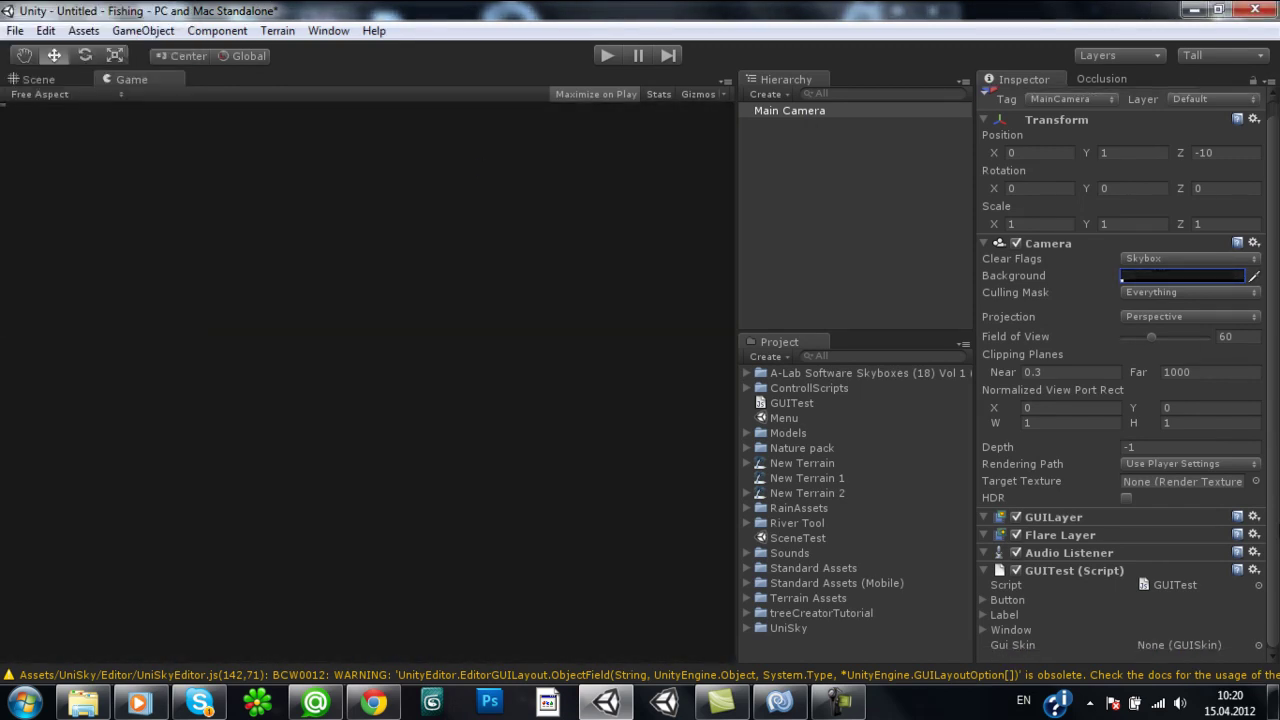
# Step: Set the GUITest Button rect to X 200, Y 100, Width 200, Height 40
pyautogui.click(1008, 600)
pyautogui.scroll(-2, 1135, 601)
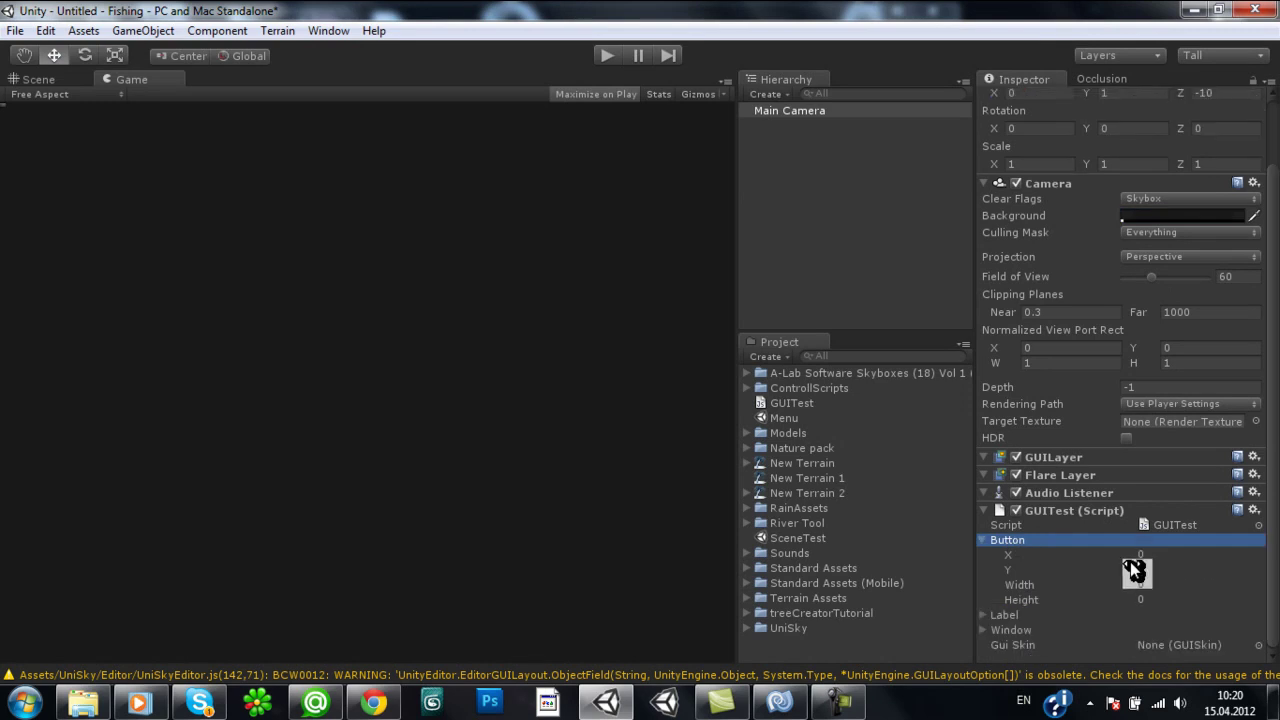
pyautogui.click(1098, 558)
pyautogui.write('200')
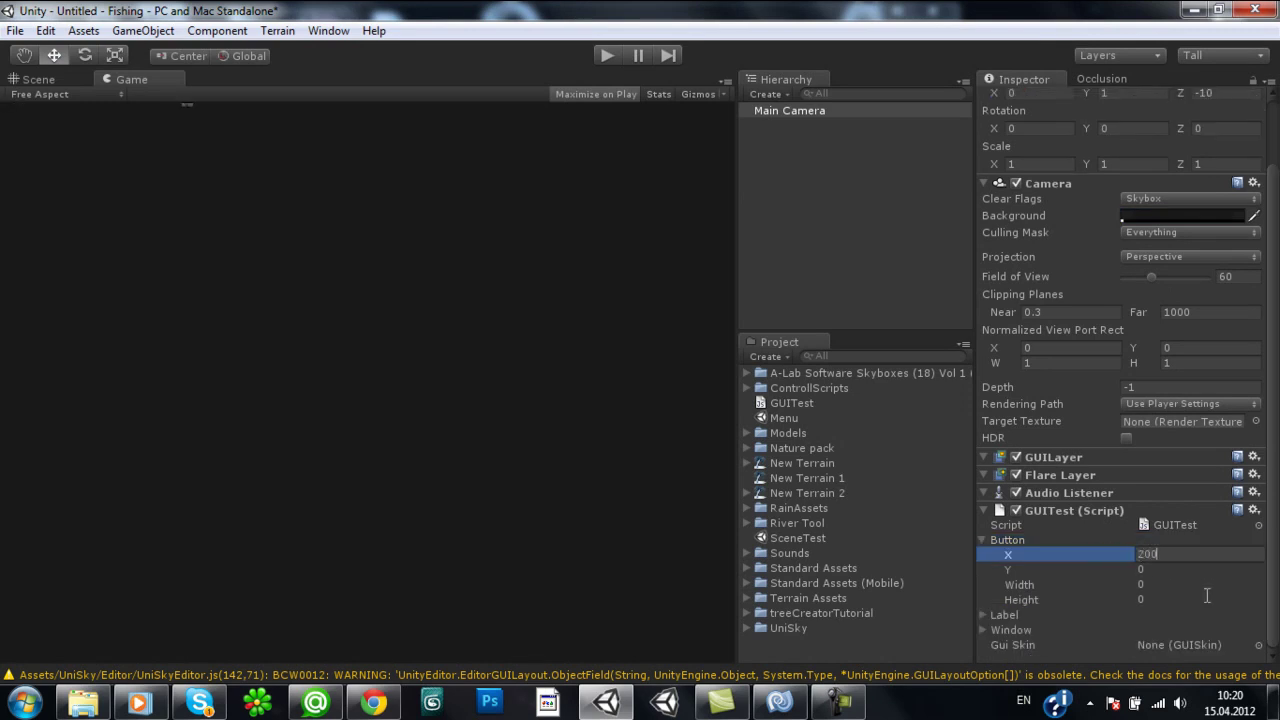
pyautogui.click(1012, 568)
pyautogui.write('100')
pyautogui.click(1150, 585)
pyautogui.write('200')
pyautogui.click(1155, 598)
pyautogui.write('40')
pyautogui.press('Return')
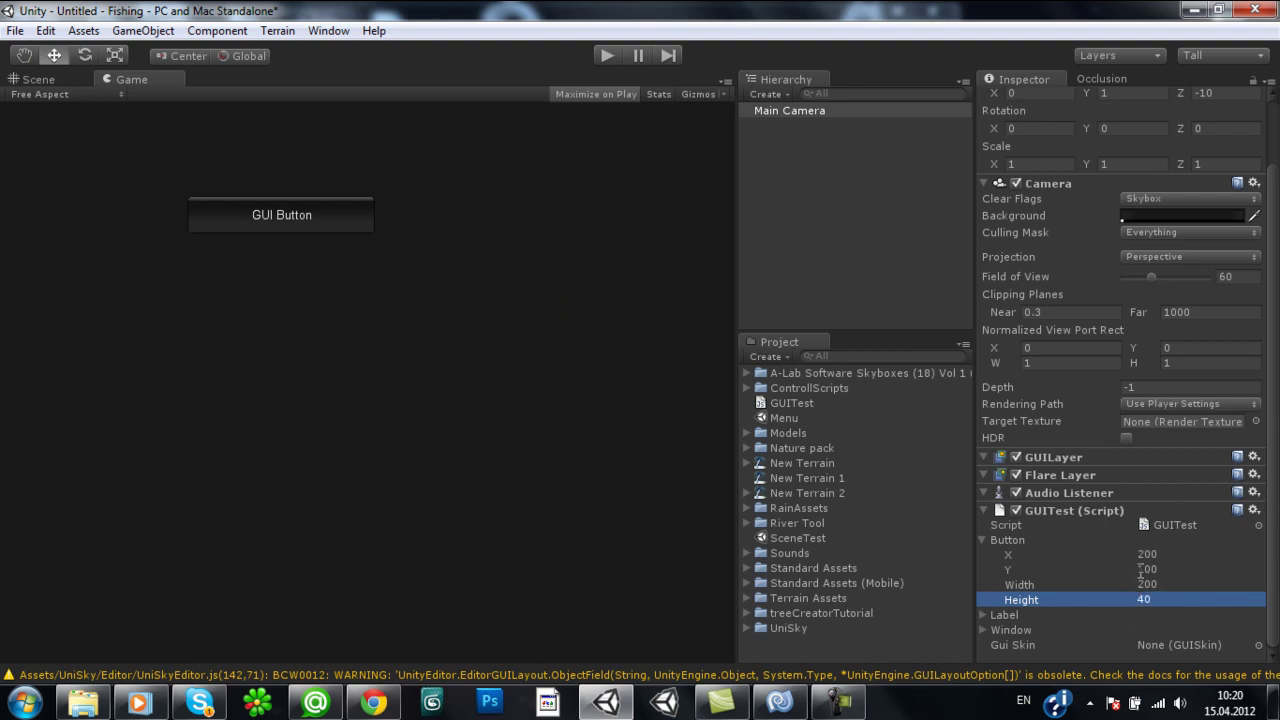
# Step: Scrub the button to X 136.2, Y 94.08 and browse the GUI skin picker without choosing
pyautogui.moveTo(1141, 568); pyautogui.dragTo(975, 371)
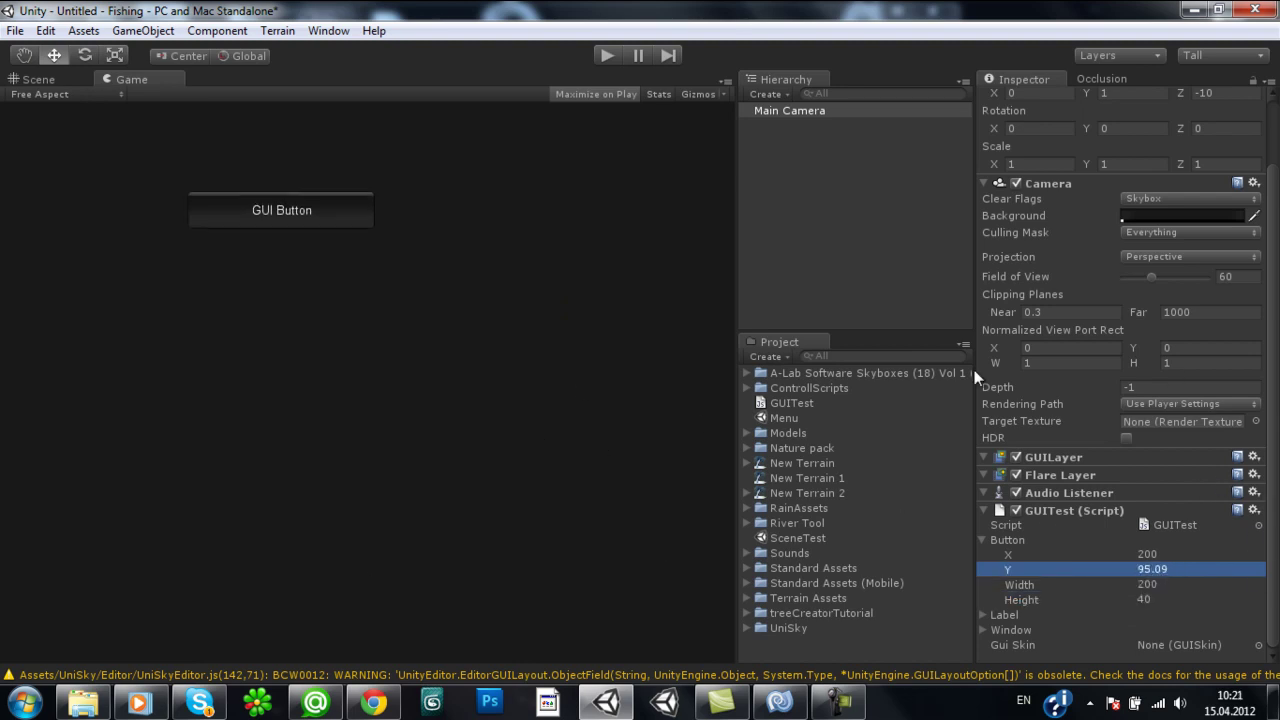
pyautogui.moveTo(1126, 552)
pyautogui.mouseDown()
pyautogui.moveTo(548, 464)
pyautogui.moveTo(941, 542)
pyautogui.mouseUp()
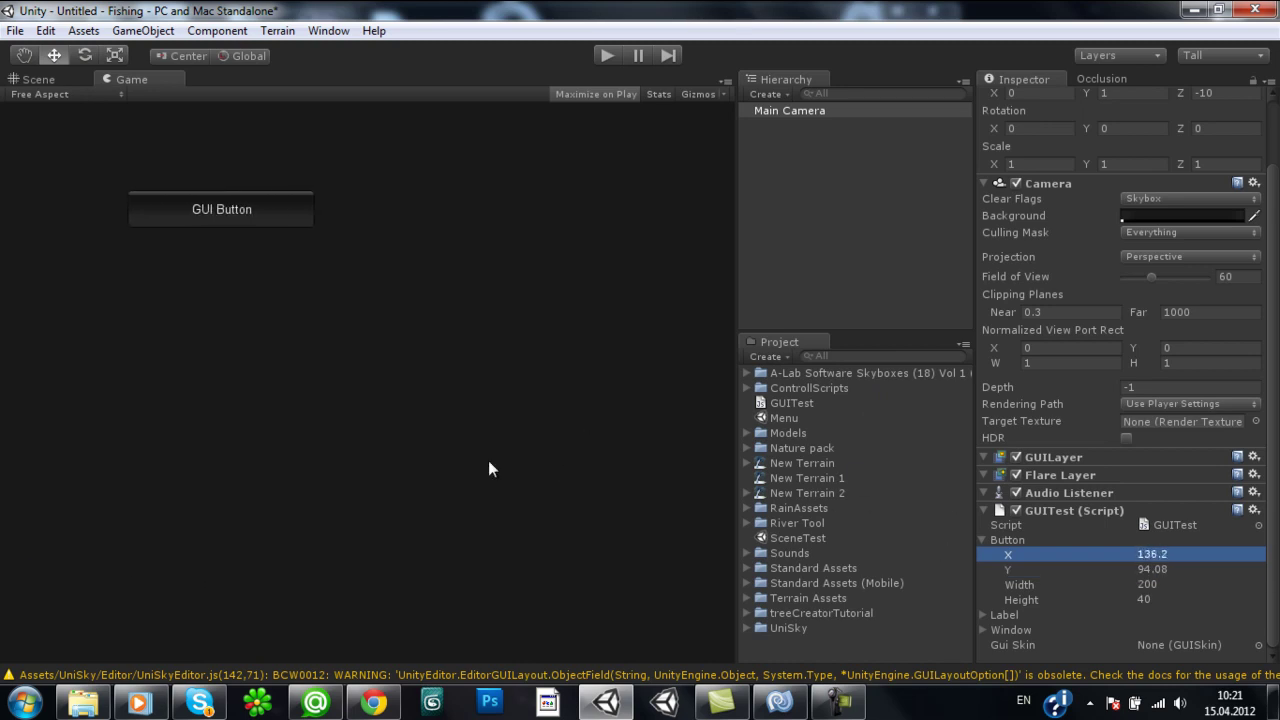
pyautogui.click(1259, 645)
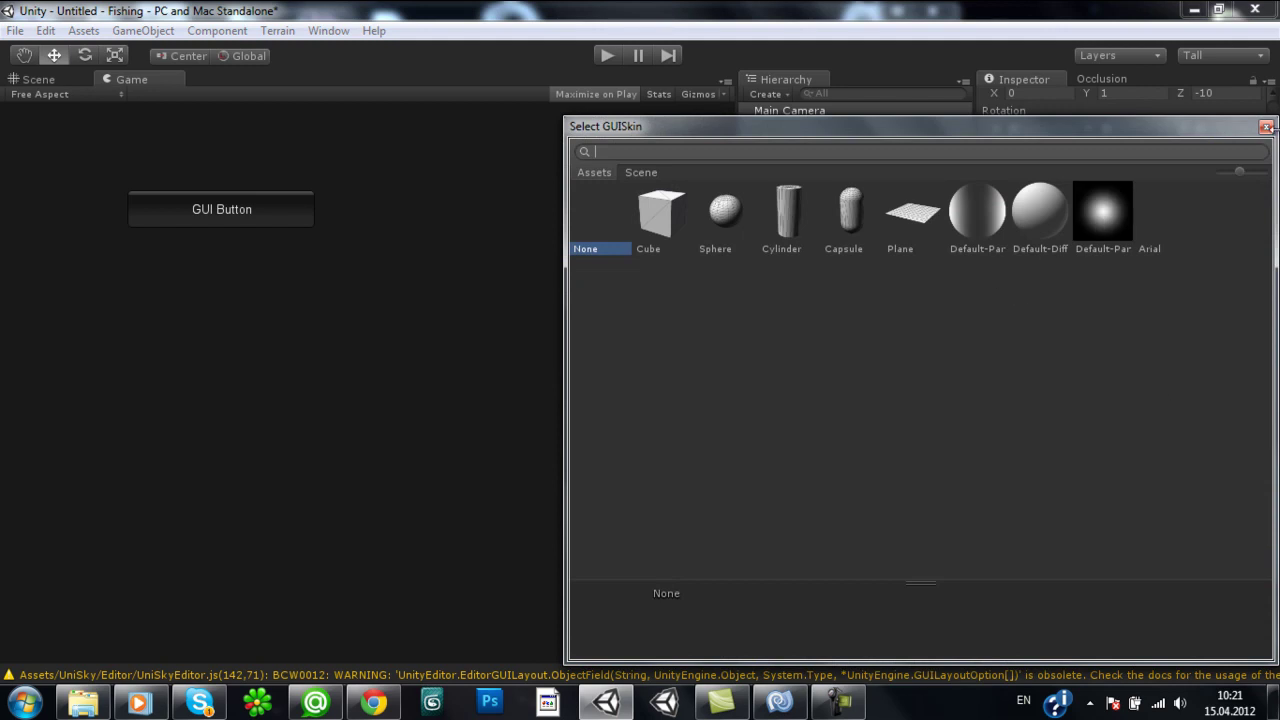
pyautogui.click(1266, 127)
pyautogui.click(768, 357)
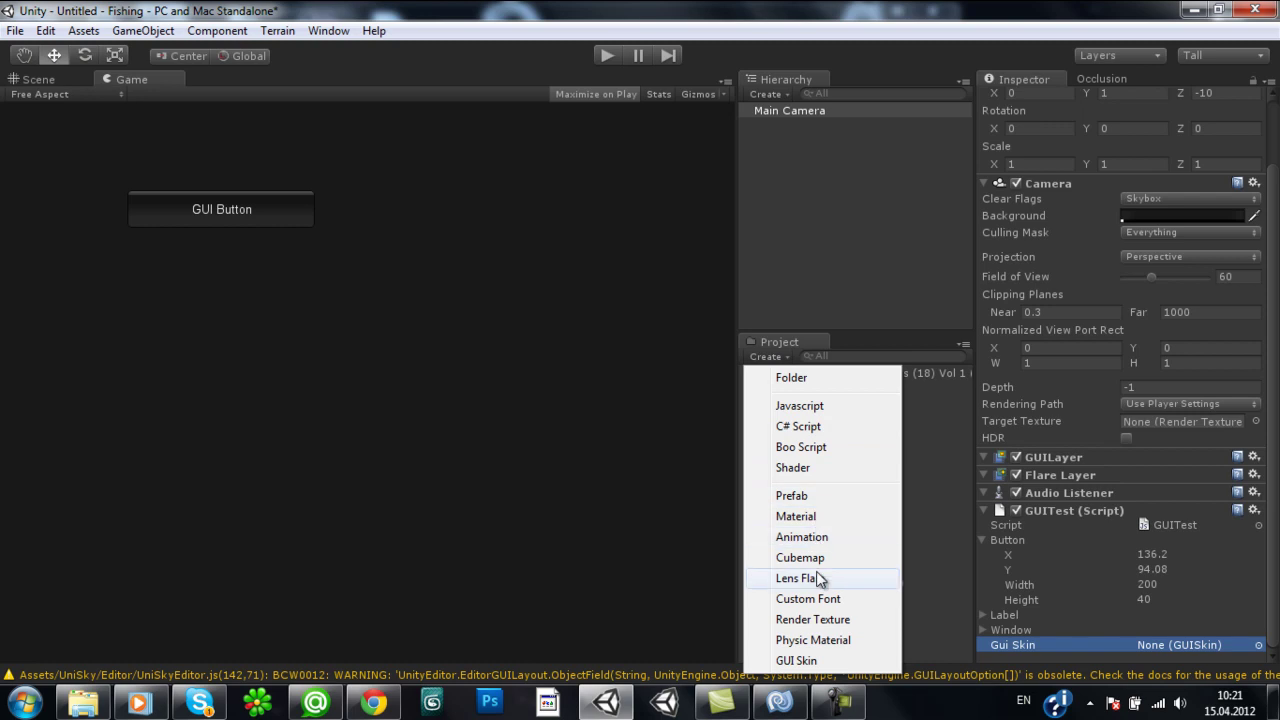
# Step: Create a GUI Skin named MyGUISkin, correcting the name typo, and expand its Button style
pyautogui.click(810, 661)
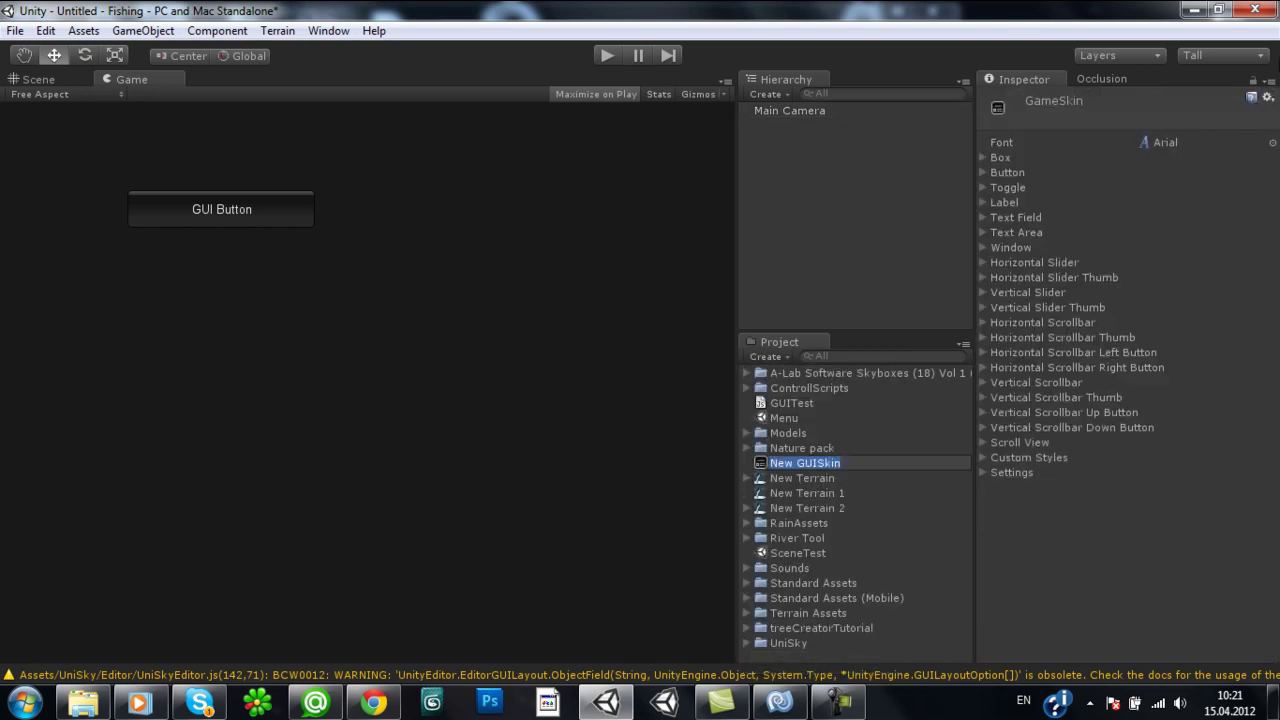
pyautogui.write('MyGUISl')
pyautogui.write('in')
pyautogui.press('Return')
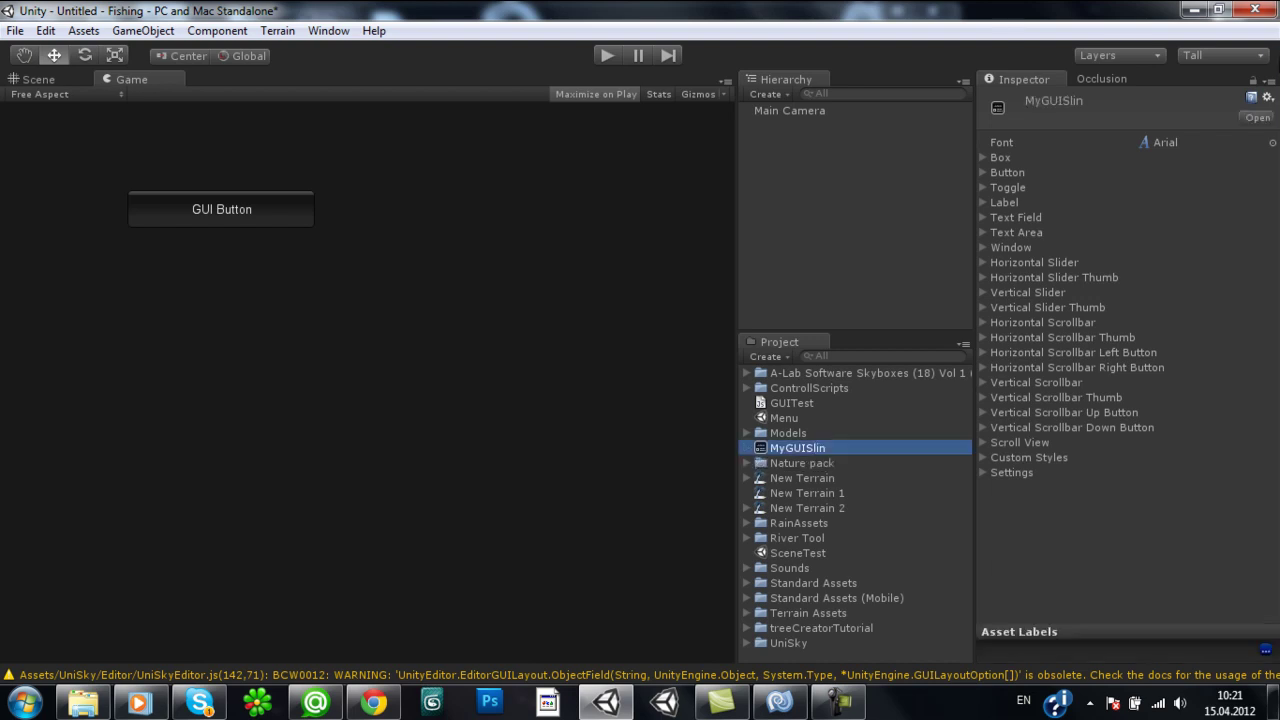
pyautogui.click(814, 451)
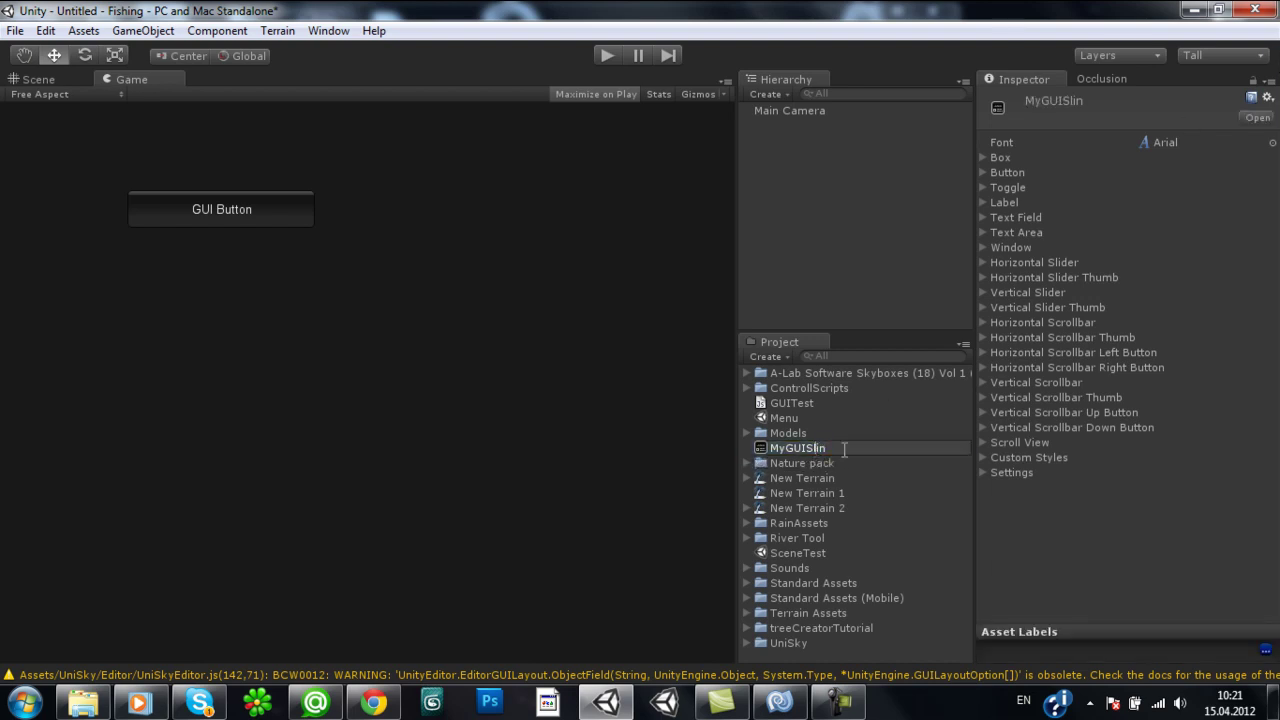
pyautogui.press('BackSpace')
pyautogui.write('k')
pyautogui.press('Return')
pyautogui.click(1005, 158)
pyautogui.click(1005, 158)
pyautogui.click(1008, 172)
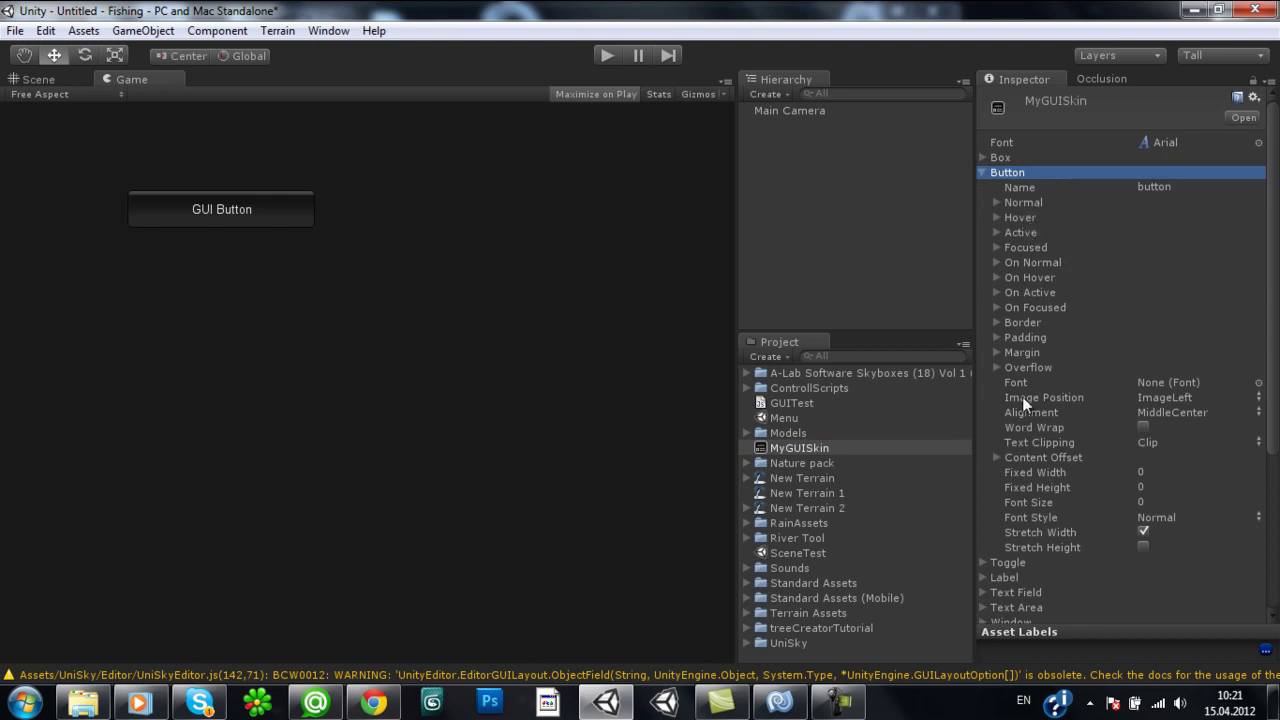
# Step: Give the Button style Arial font, size 20, and dark red Normal text colour
pyautogui.click(1258, 382)
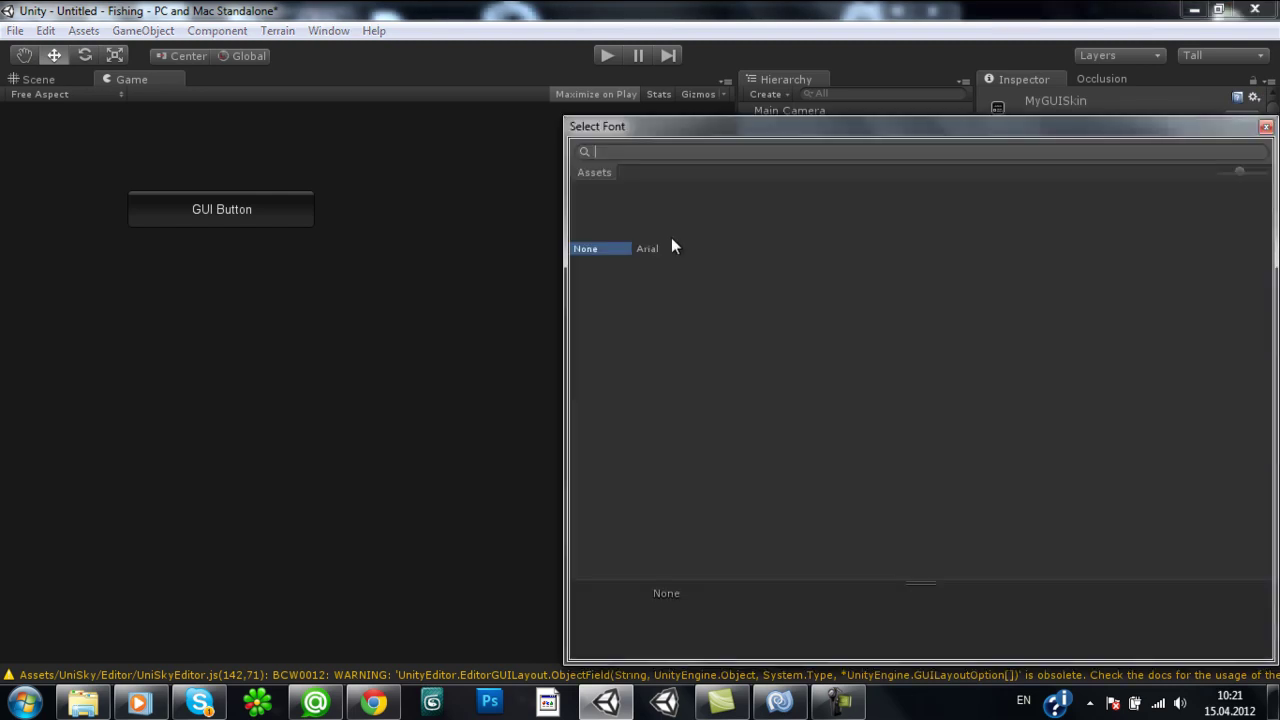
pyautogui.doubleClick(671, 243)
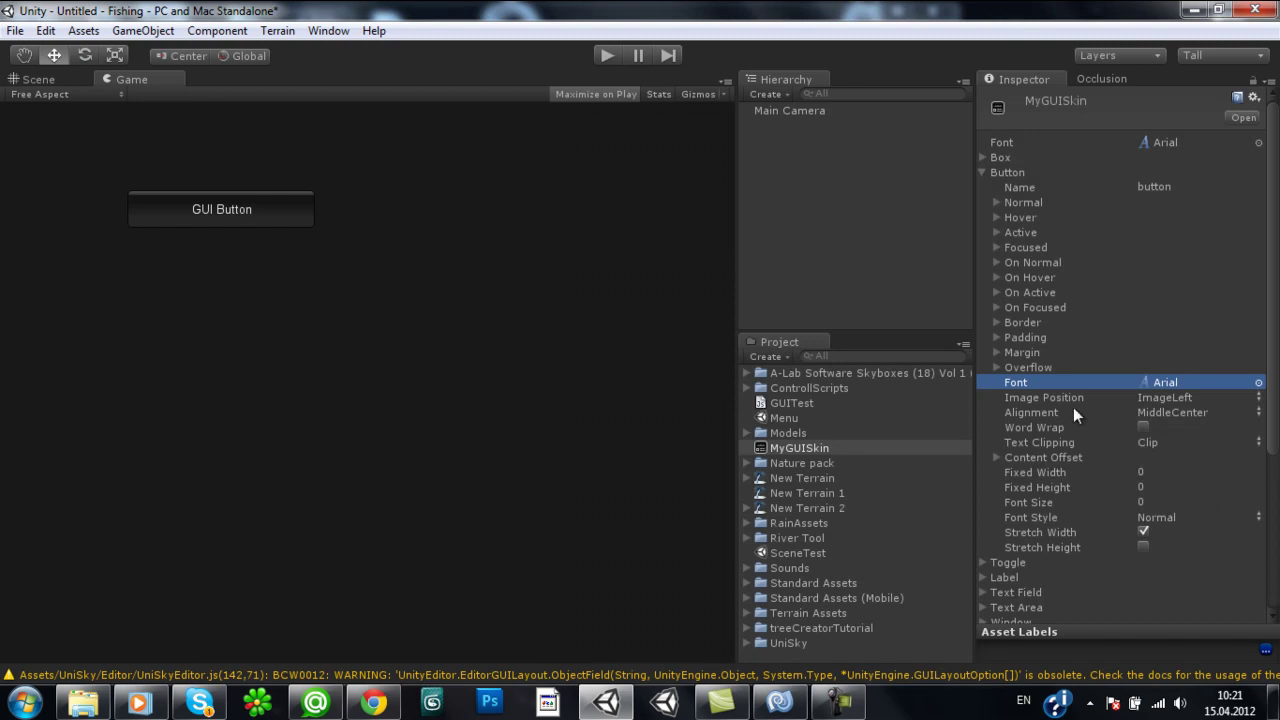
pyautogui.moveTo(1132, 497); pyautogui.dragTo(1156, 504)
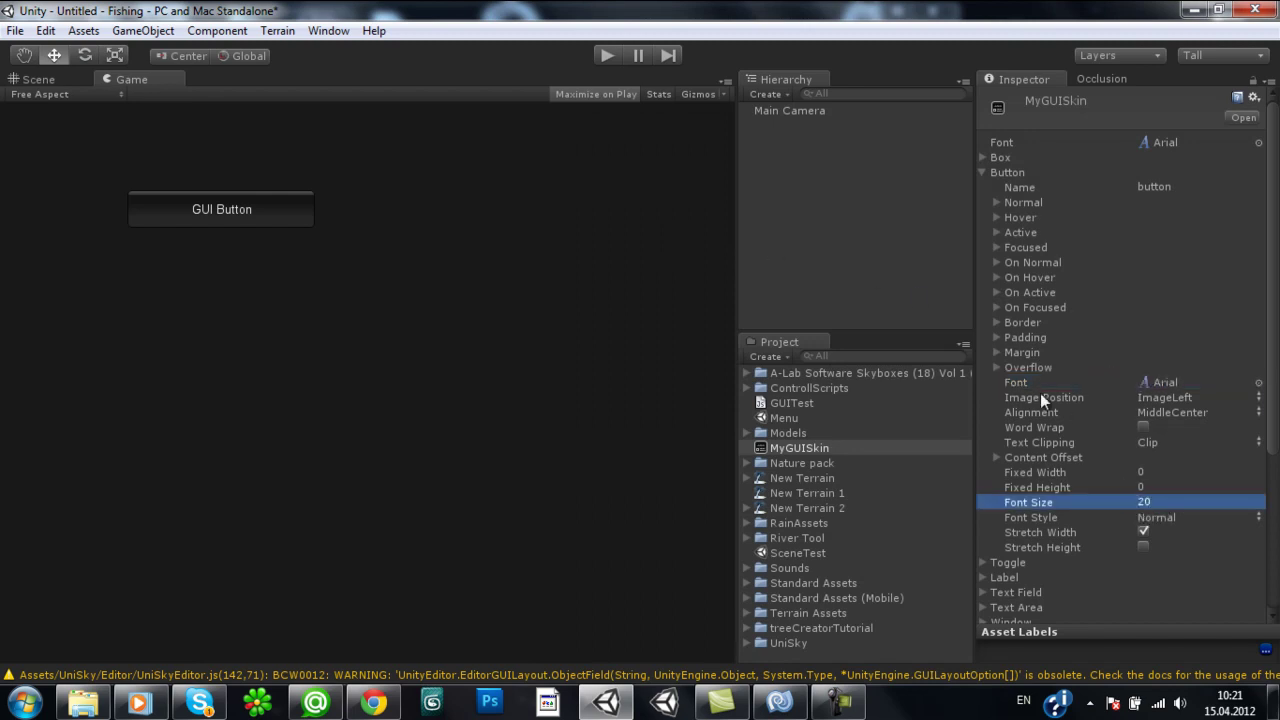
pyautogui.click(1048, 206)
pyautogui.click(1159, 231)
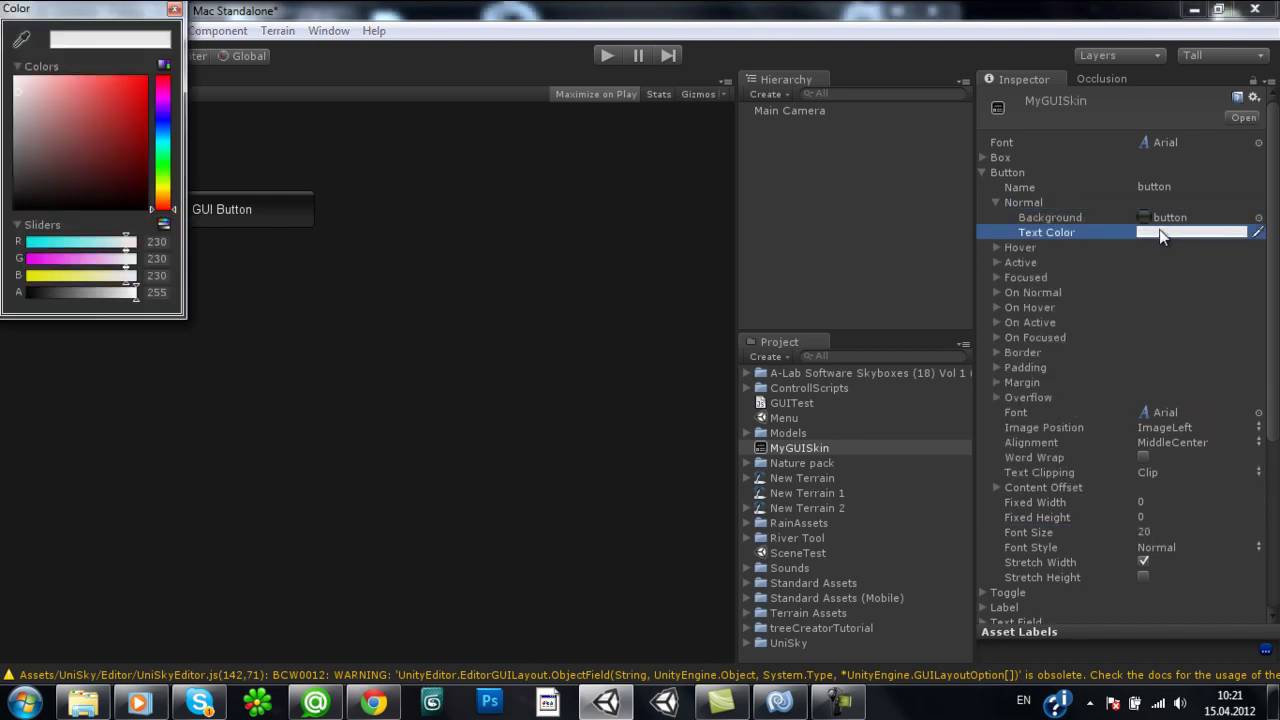
pyautogui.moveTo(93, 149)
pyautogui.mouseDown()
pyautogui.moveTo(256, 123)
pyautogui.moveTo(266, 148)
pyautogui.mouseUp()
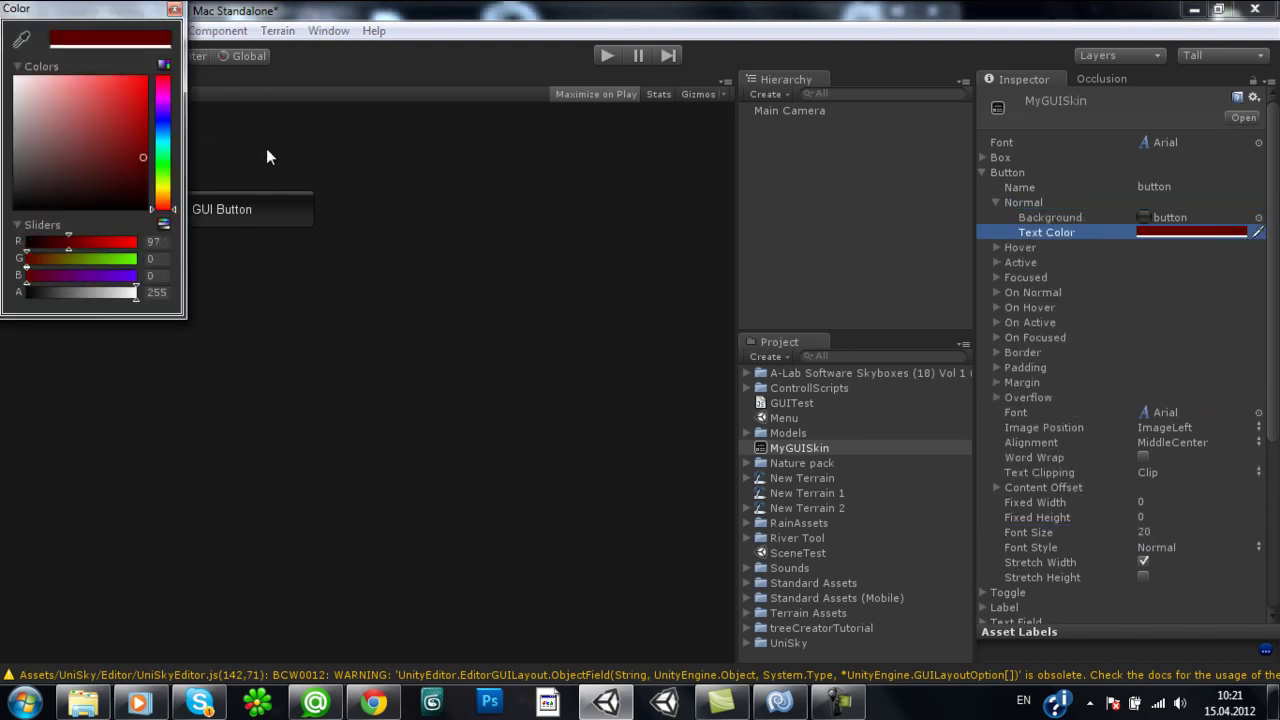
pyautogui.click(175, 9)
# Step: Set the Button's Normal background texture to Water Fresnel
pyautogui.click(994, 246)
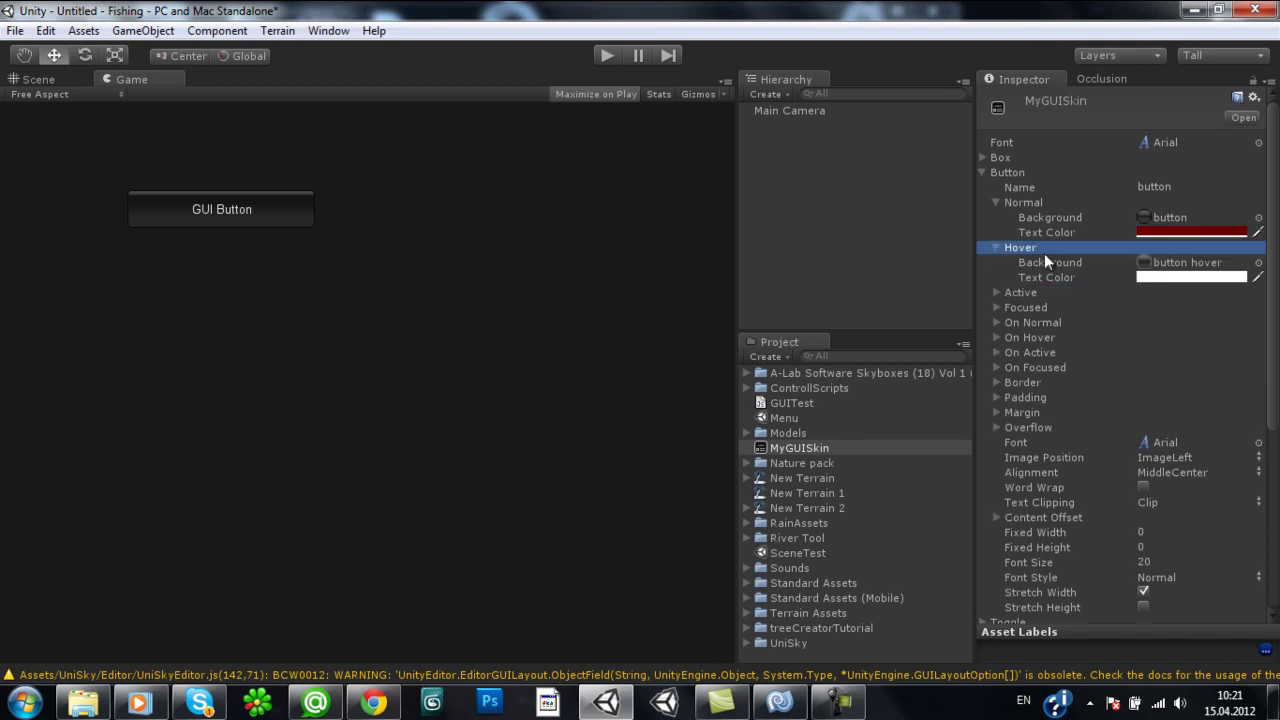
pyautogui.click(1258, 262)
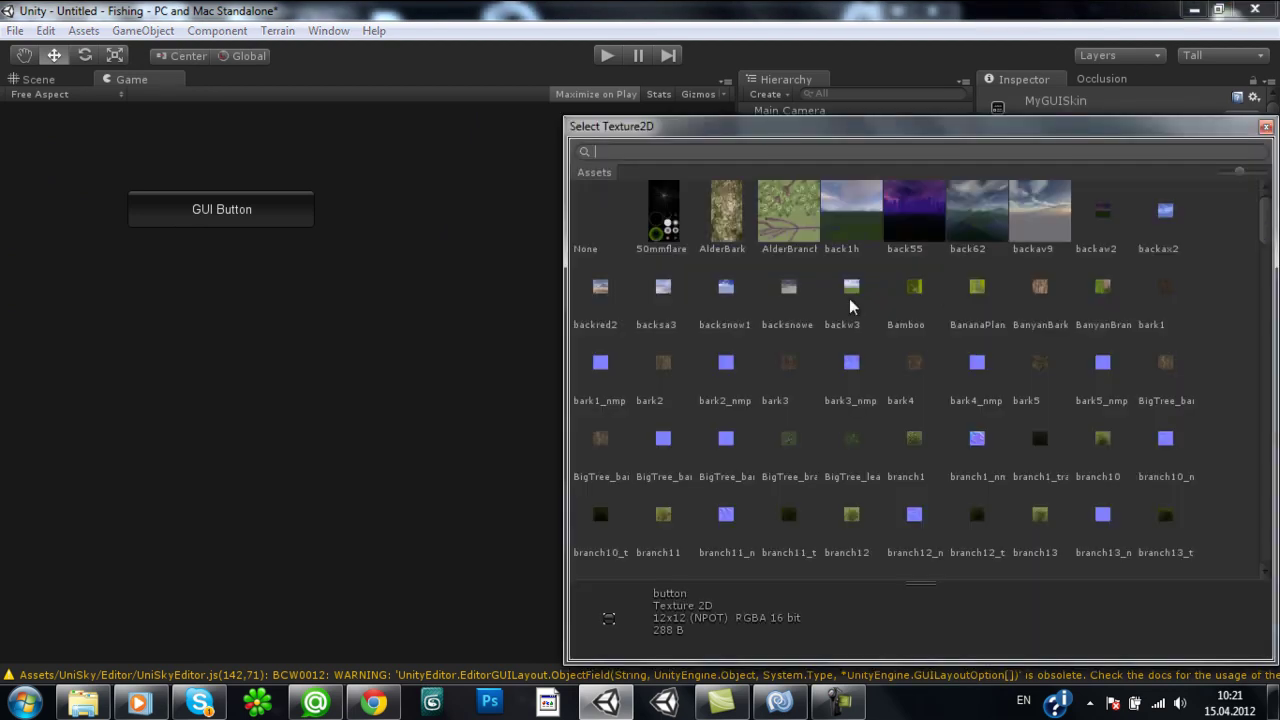
pyautogui.scroll(-3, 697, 266)
pyautogui.scroll(-3, 1007, 292)
pyautogui.scroll(-2, 1010, 290)
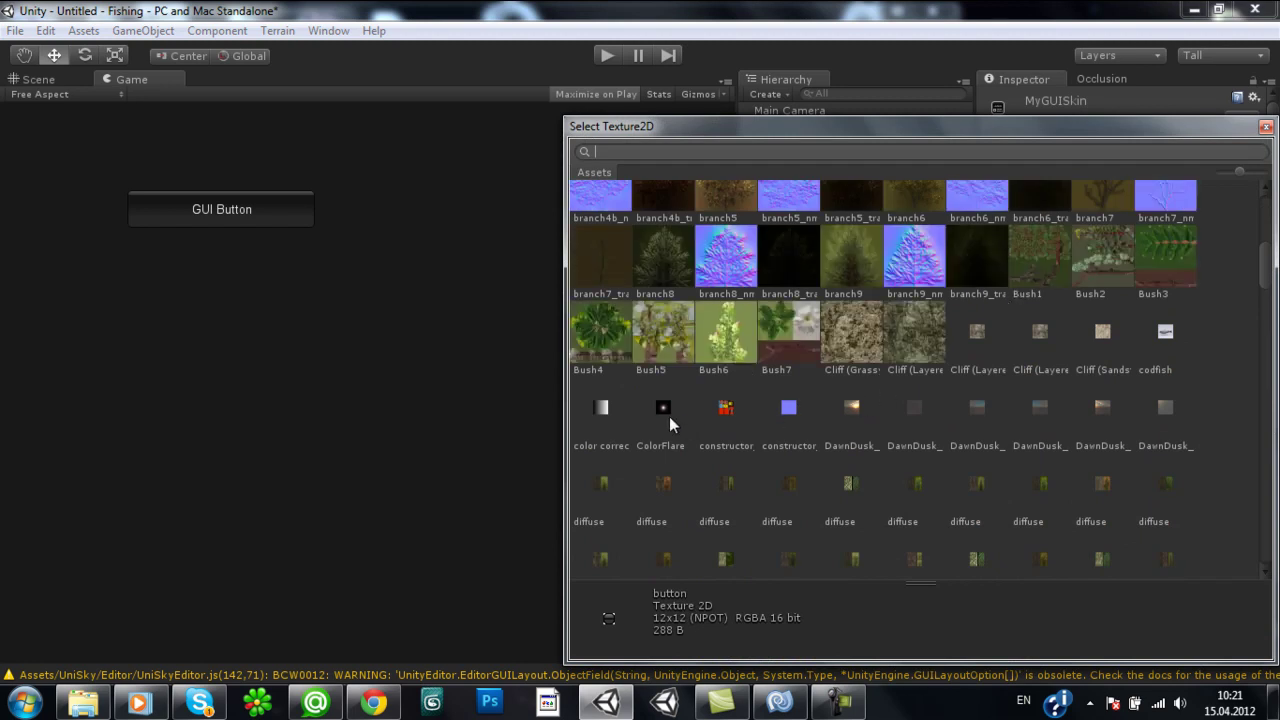
pyautogui.scroll(-1, 1010, 428)
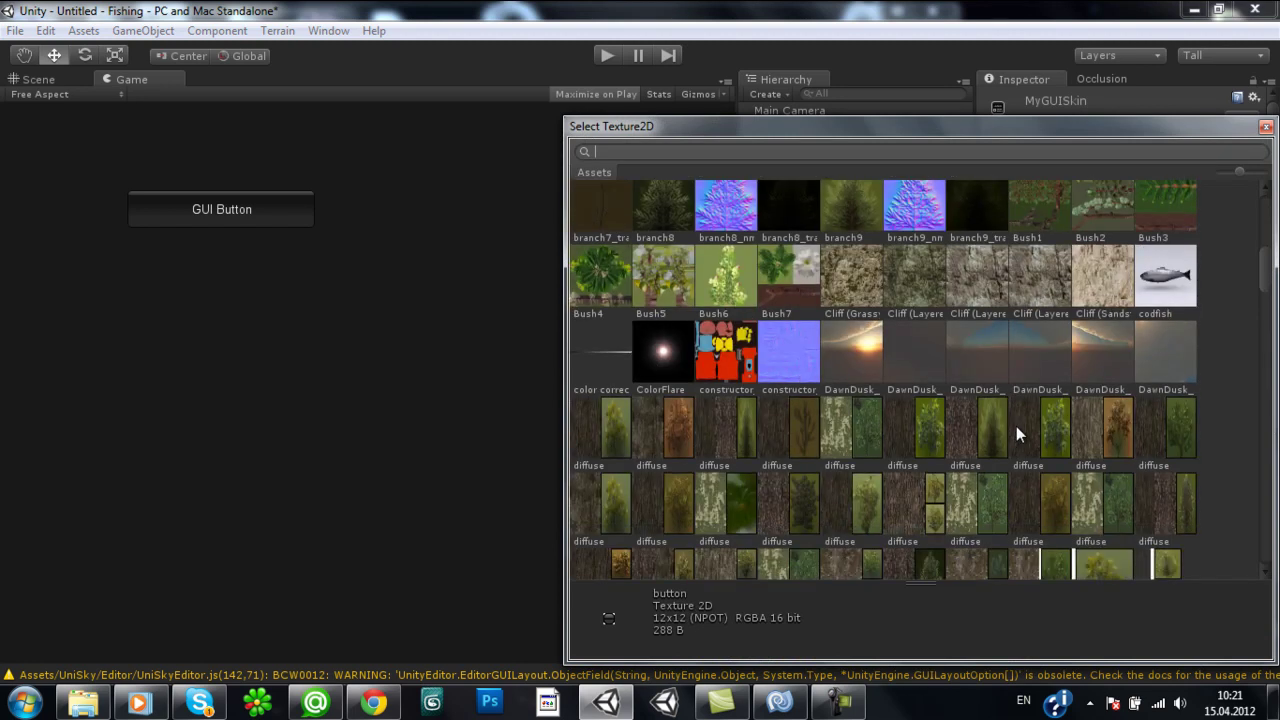
pyautogui.scroll(-2, 1176, 346)
pyautogui.scroll(-2, 1176, 346)
pyautogui.scroll(-2, 1175, 446)
pyautogui.scroll(-1, 1155, 420)
pyautogui.scroll(-2, 1152, 422)
pyautogui.scroll(-3, 1151, 424)
pyautogui.scroll(-4, 1151, 424)
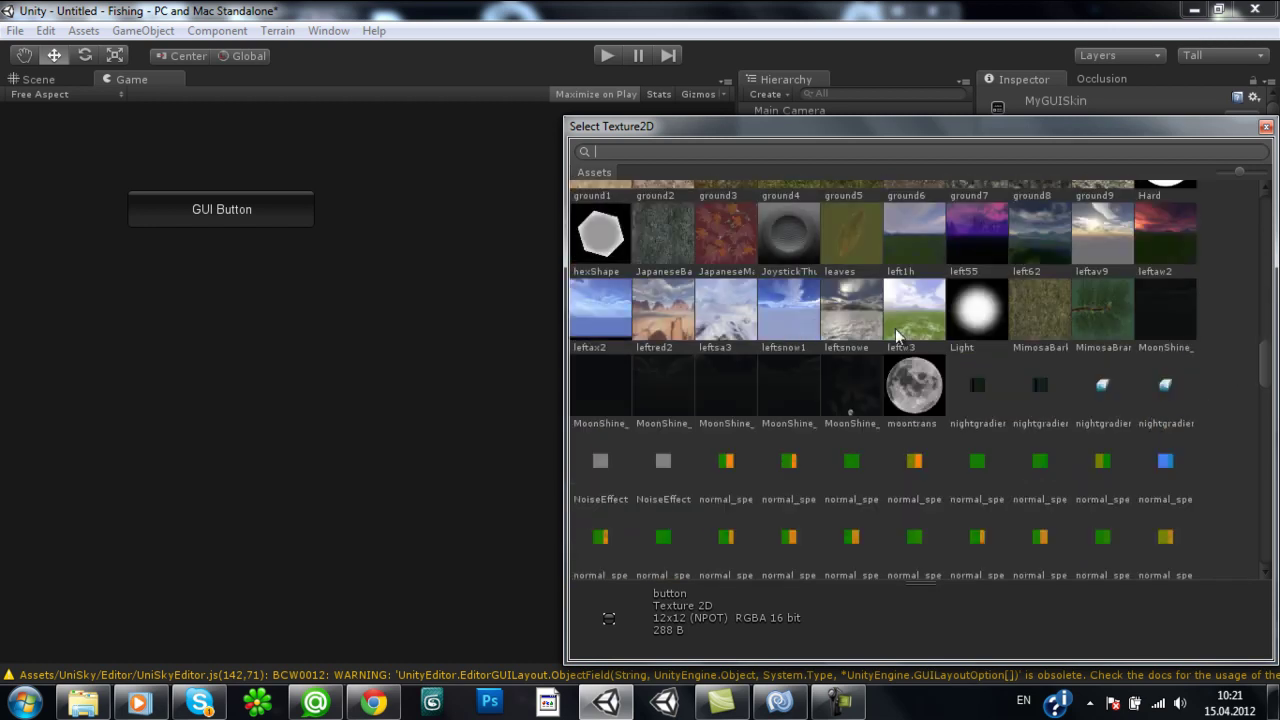
pyautogui.moveTo(1268, 384); pyautogui.dragTo(1270, 545)
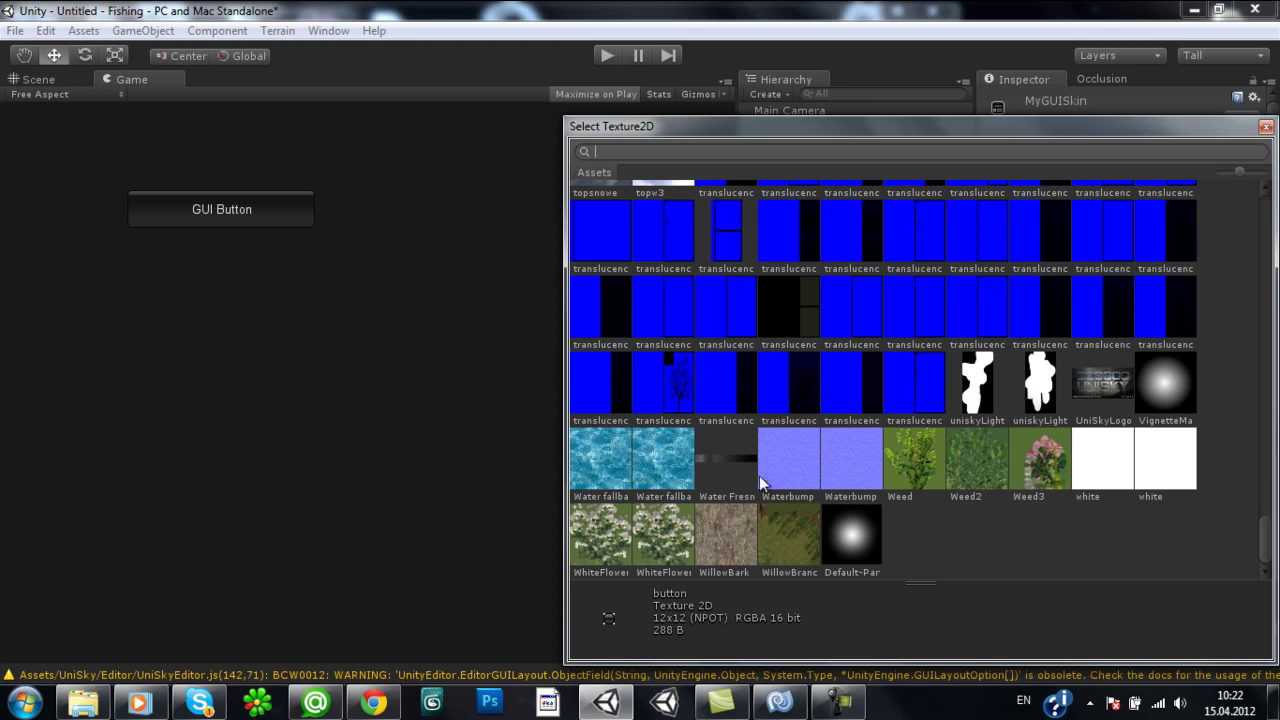
pyautogui.doubleClick(726, 470)
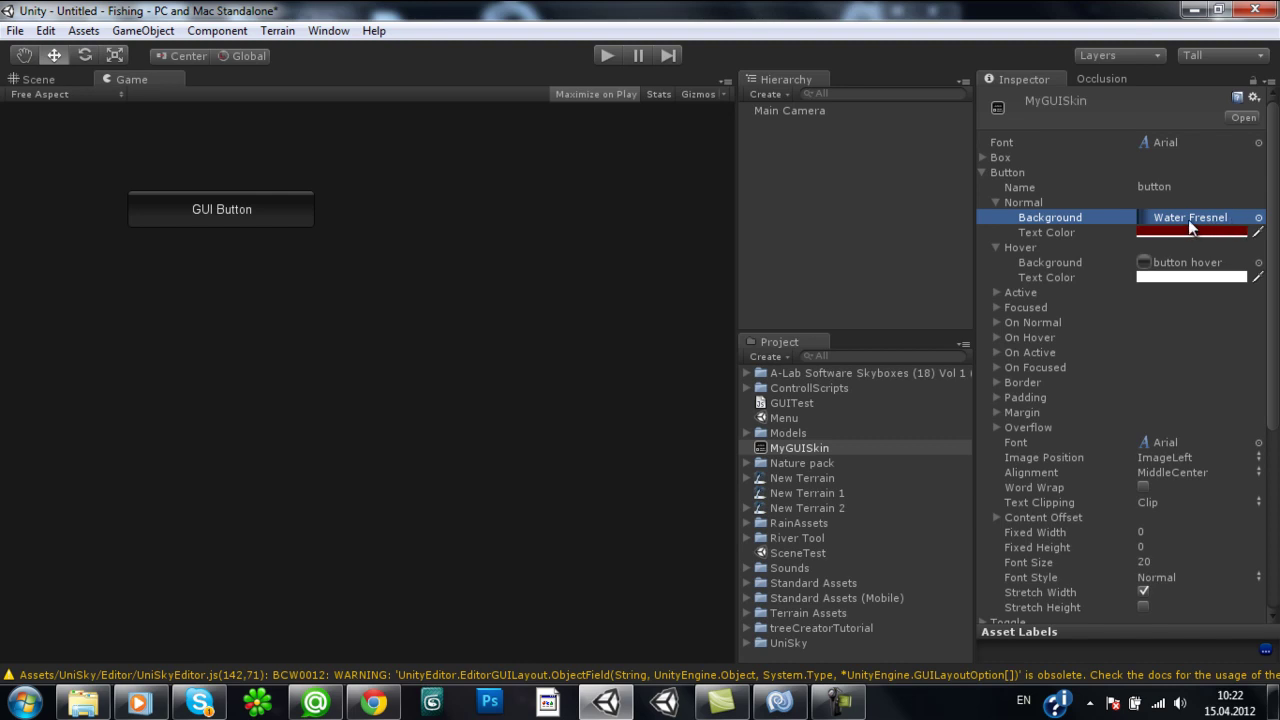
# Step: Set GUITest's Gui Skin field on Main Camera to MyGUISkin, re-picking it from the object picker
pyautogui.click(781, 110)
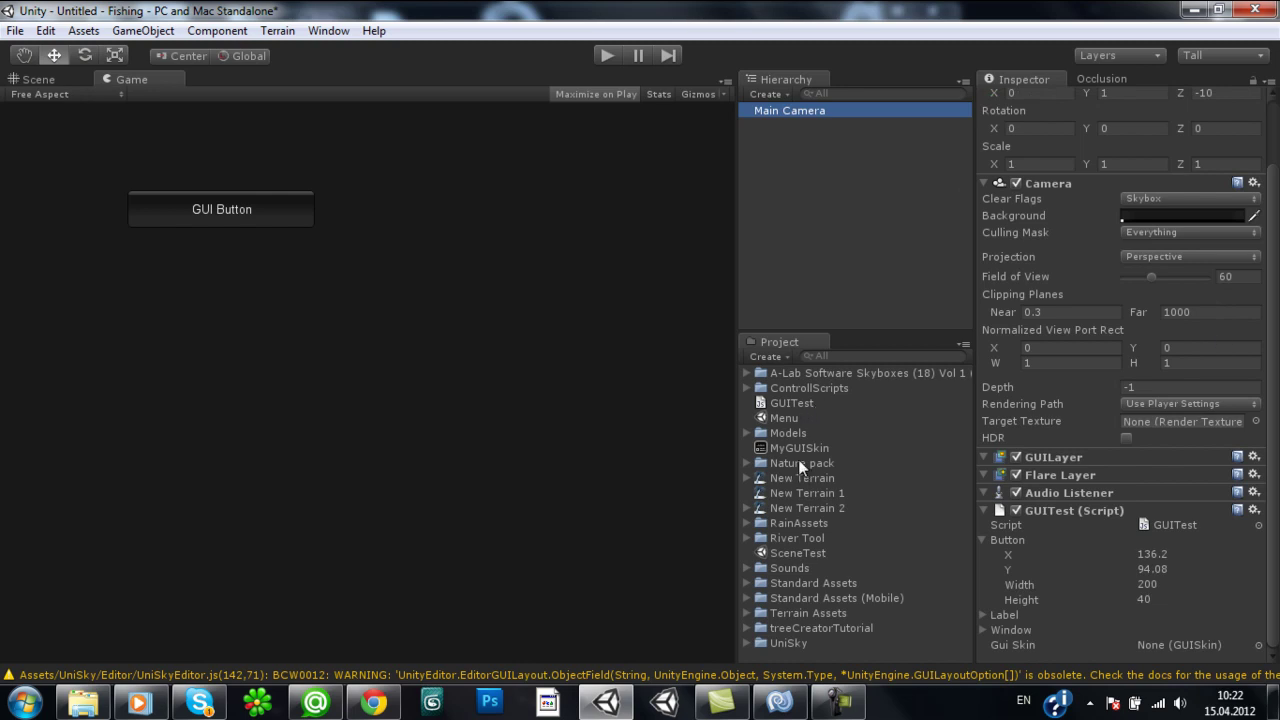
pyautogui.moveTo(795, 447); pyautogui.dragTo(1154, 644)
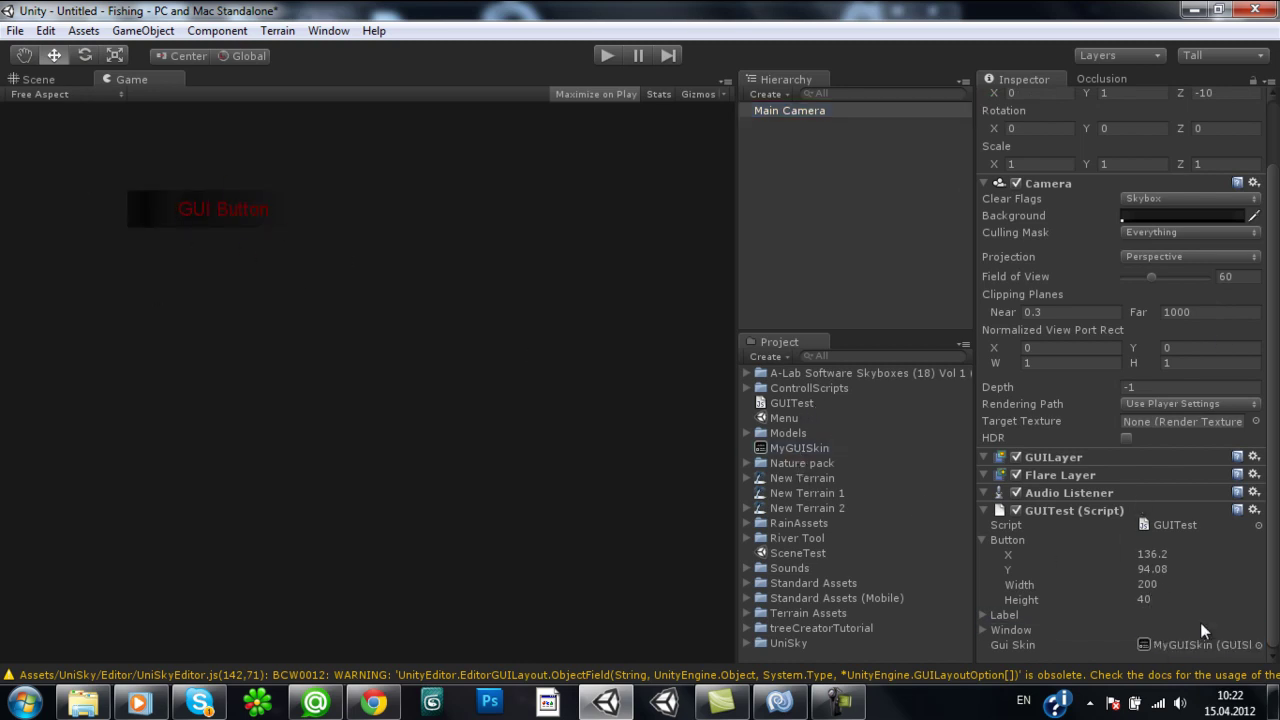
pyautogui.click(1258, 645)
pyautogui.doubleClick(589, 205)
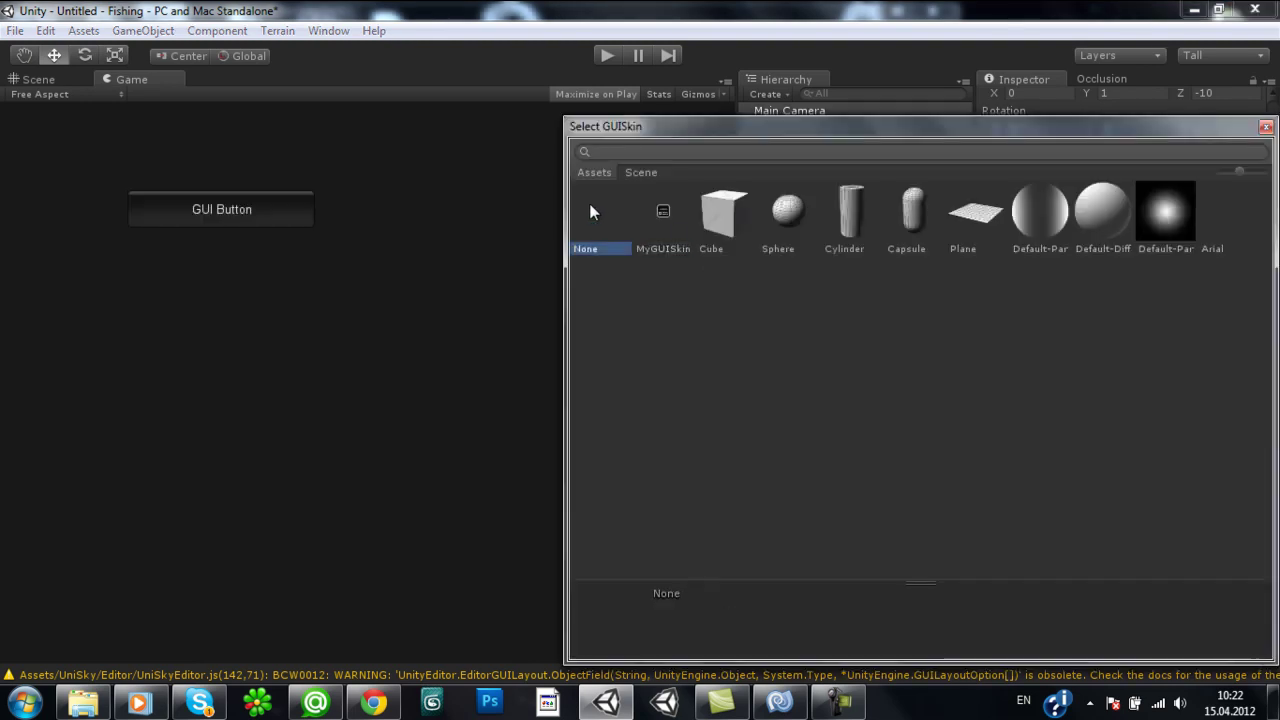
pyautogui.click(1258, 645)
pyautogui.doubleClick(665, 215)
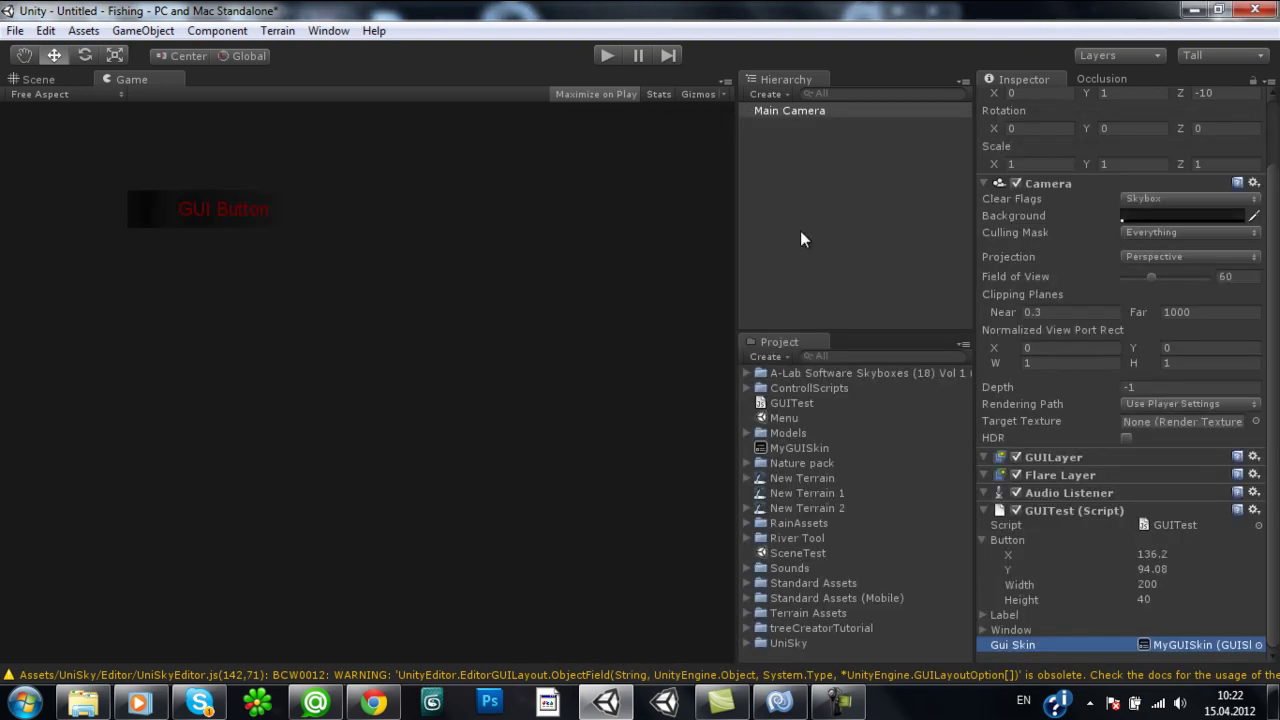
pyautogui.click(781, 705)
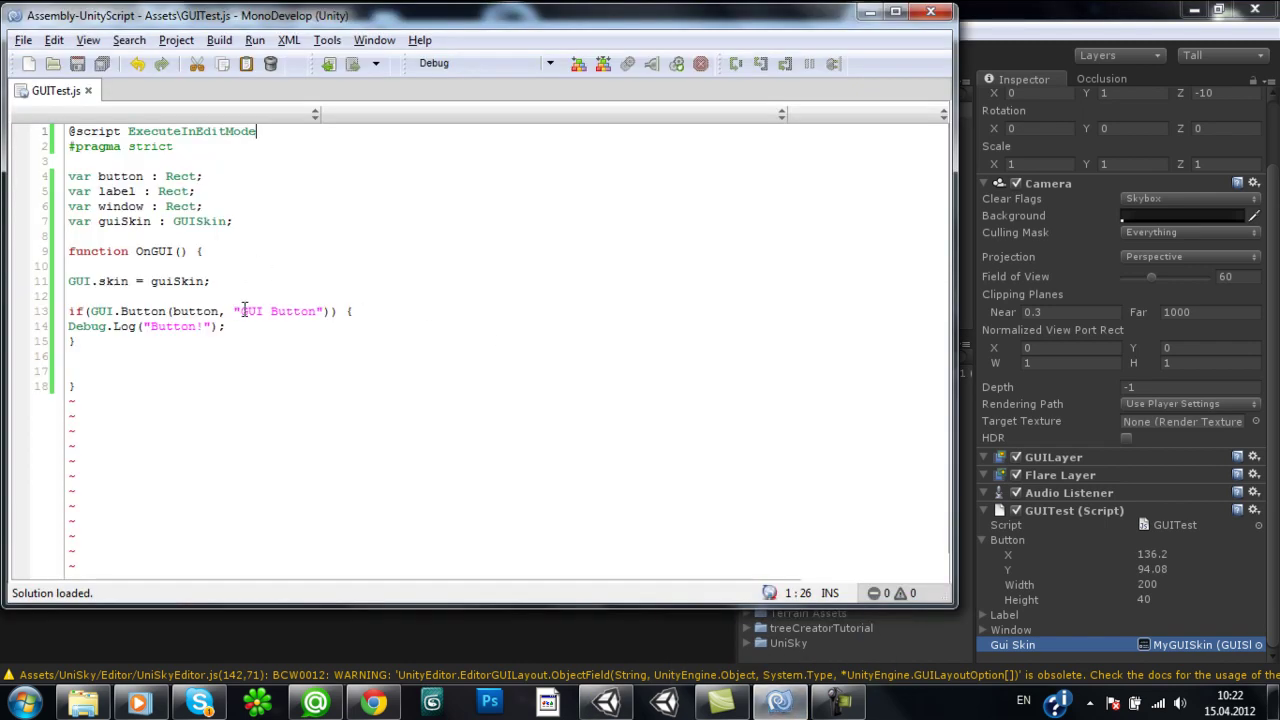
# Step: Add GUI.Label(label, "It's Label!"); after the if block, save, and return to Unity
pyautogui.moveTo(240, 310); pyautogui.dragTo(272, 311)
pyautogui.click(97, 340)
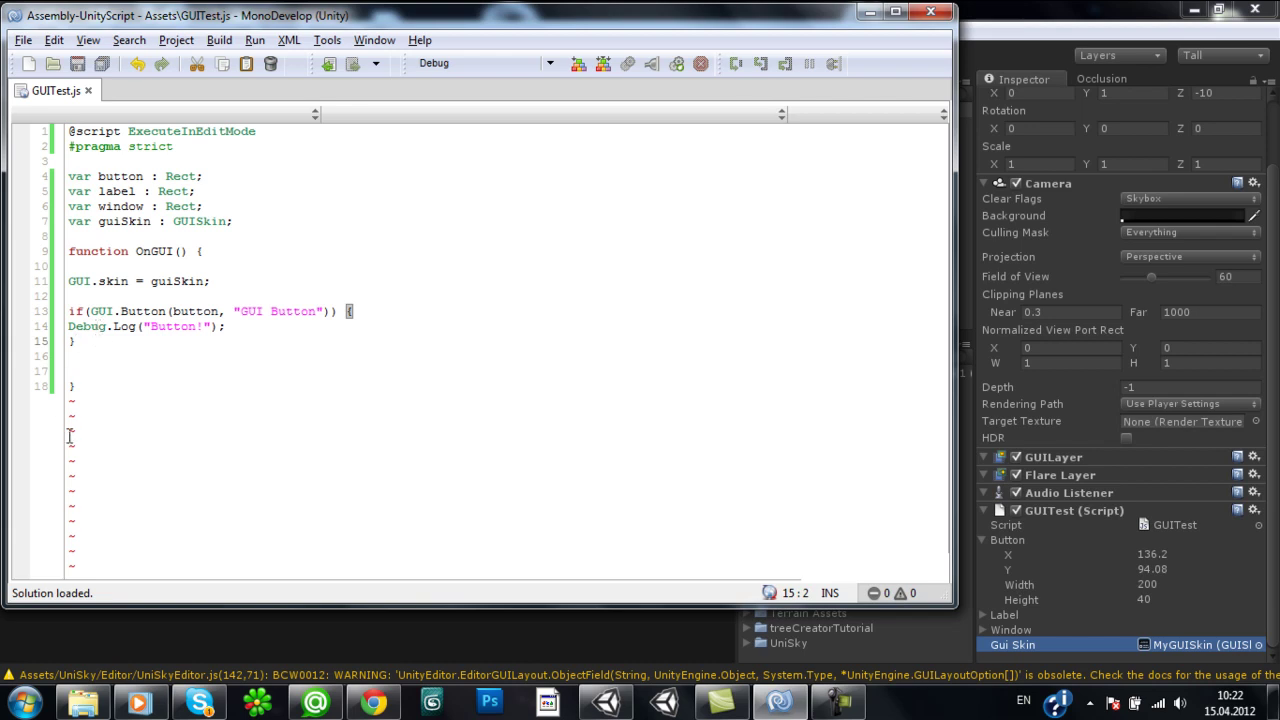
pyautogui.press('Return')
pyautogui.write('GUI.L')
pyautogui.press('Return')
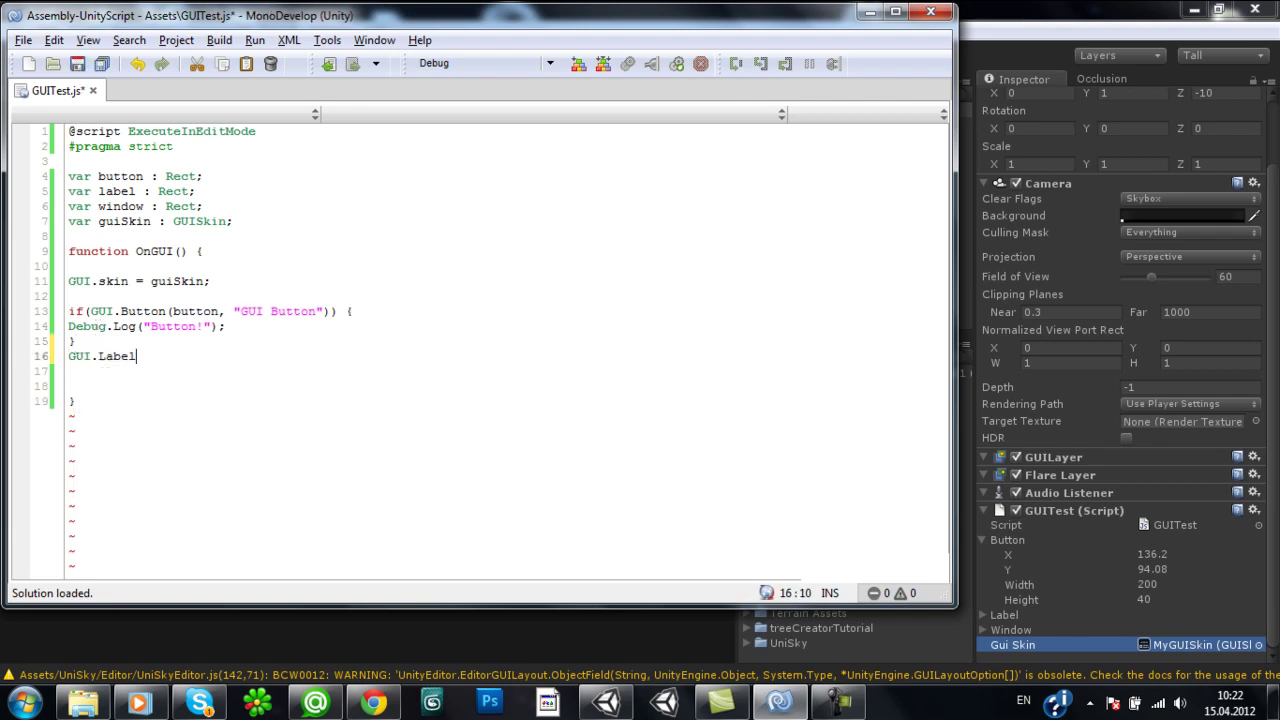
pyautogui.write('(')
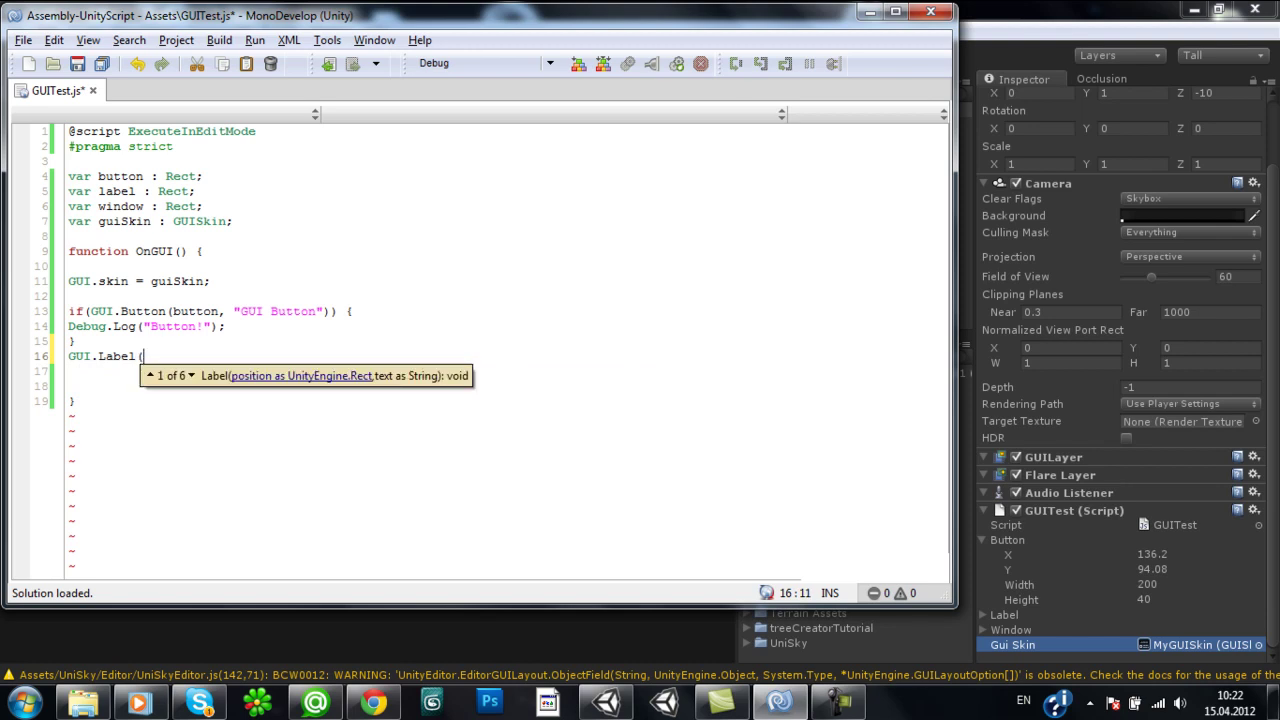
pyautogui.write('la')
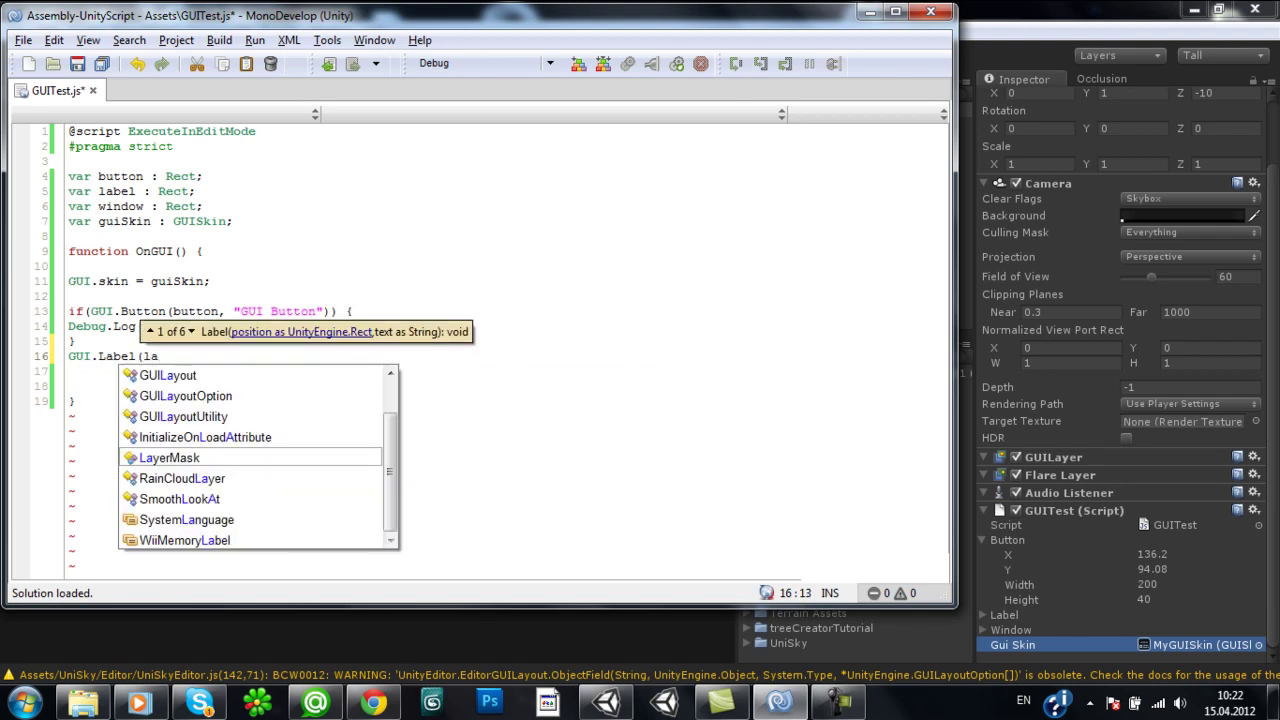
pyautogui.write('bel')
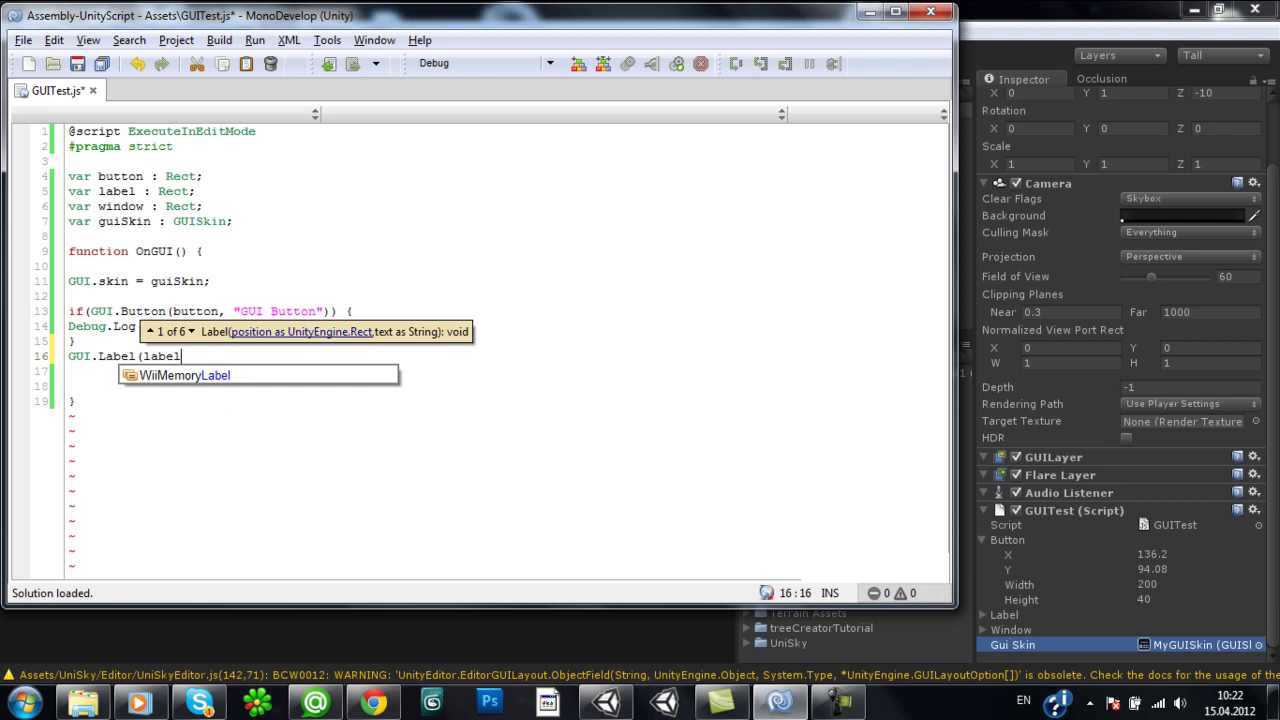
pyautogui.write(', ""')
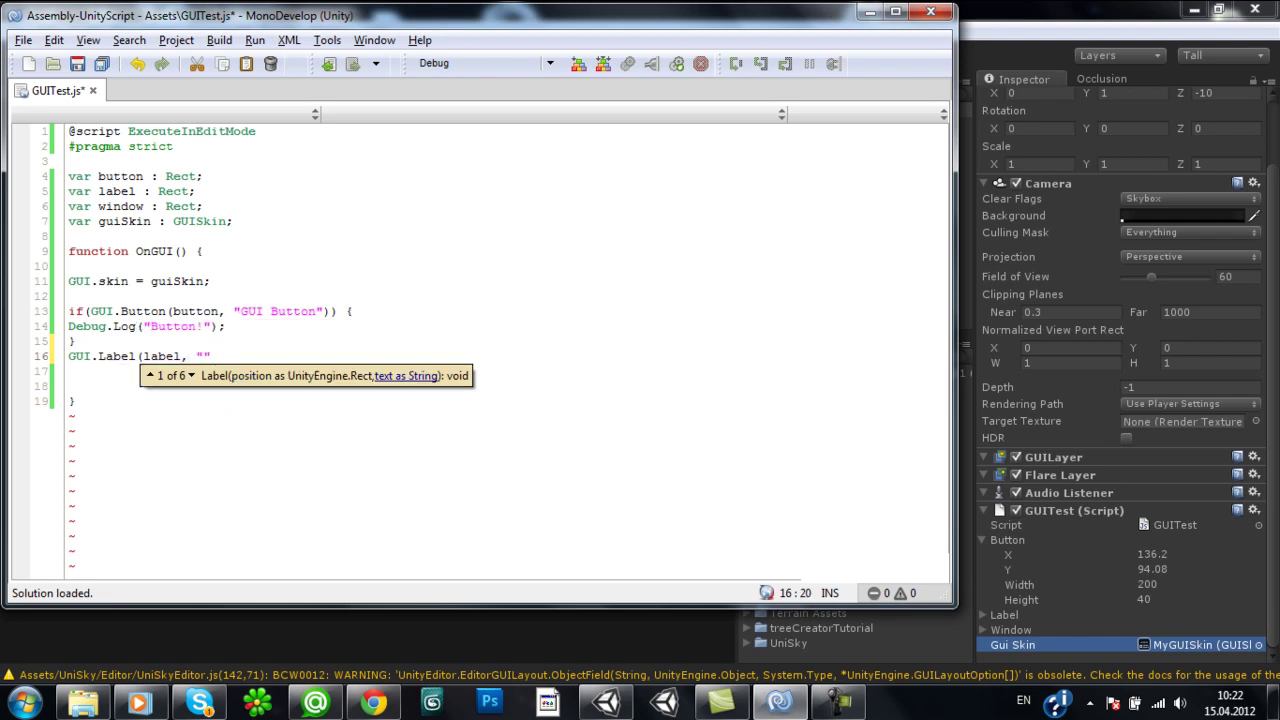
pyautogui.write(')')
pyautogui.press('Left')
pyautogui.press('Left')
pyautogui.write("It's Iabel!")
pyautogui.press('Right')
pyautogui.write(';')
pyautogui.click(70, 370)
pyautogui.hotkey('ctrl', 's')
pyautogui.click(1272, 280)
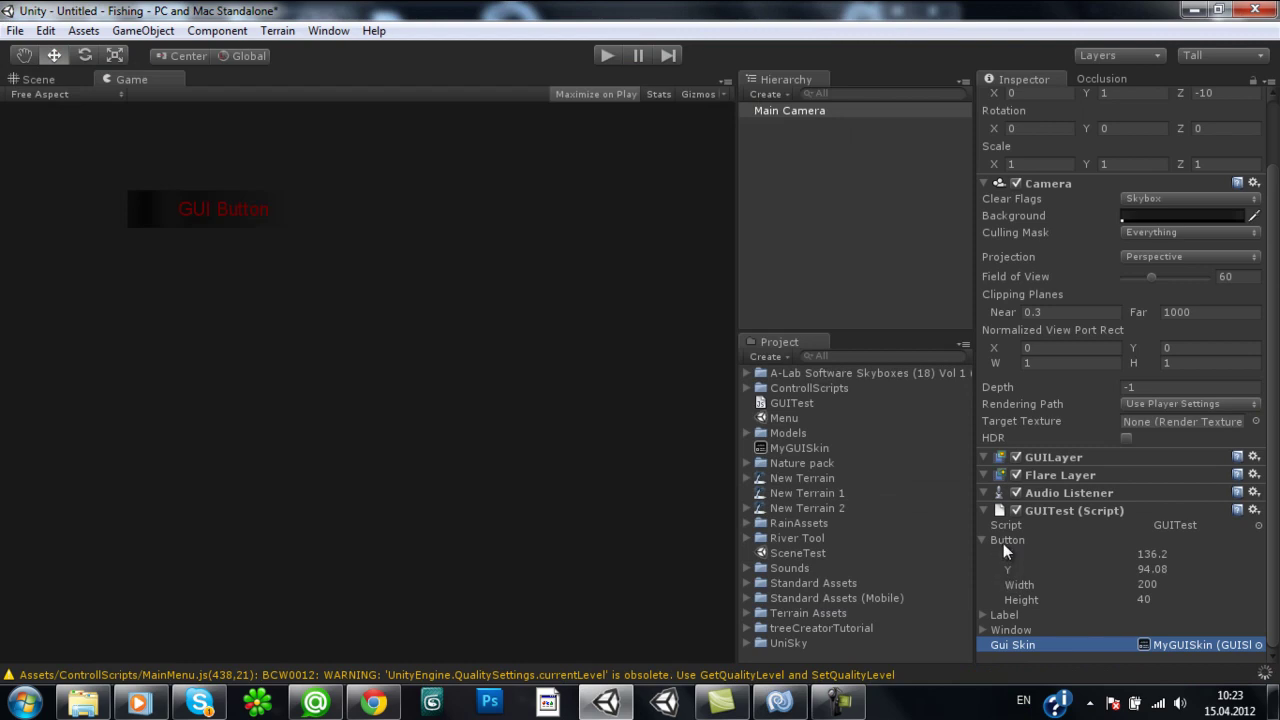
# Step: Set the GUITest Label rect to X 100, width 300 and height 40
pyautogui.click(1003, 541)
pyautogui.click(1040, 613)
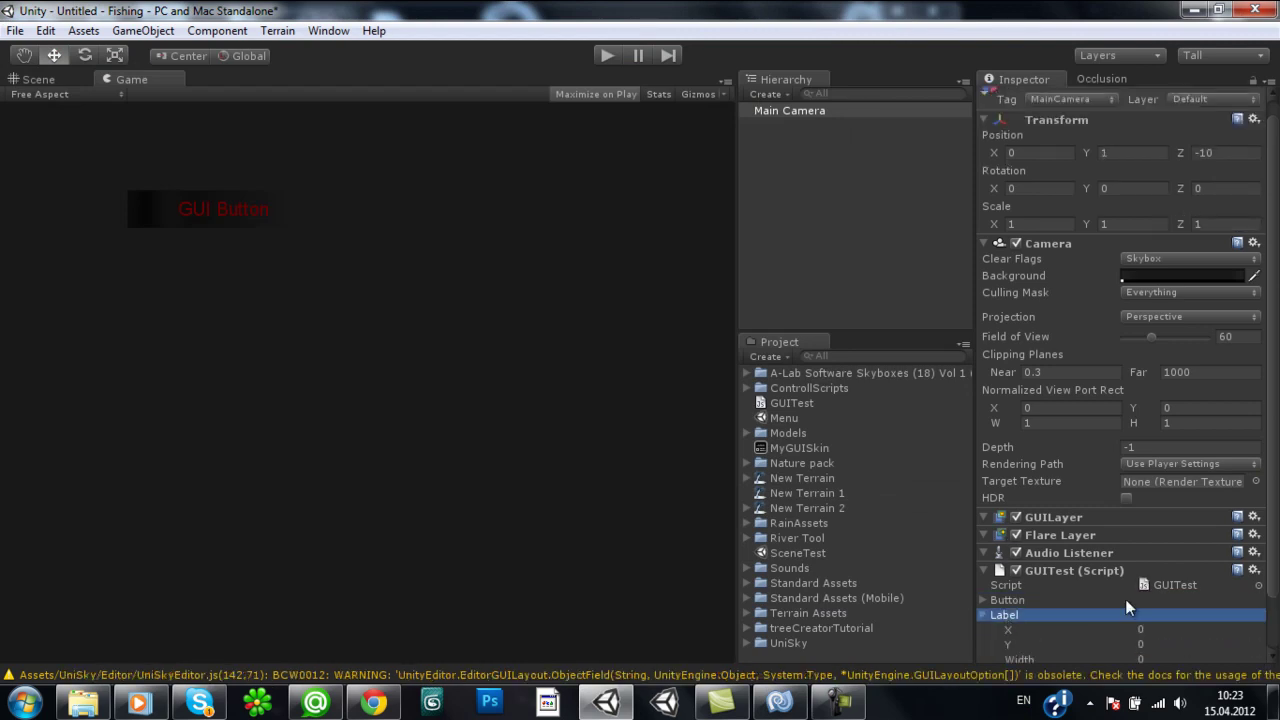
pyautogui.click(1168, 570)
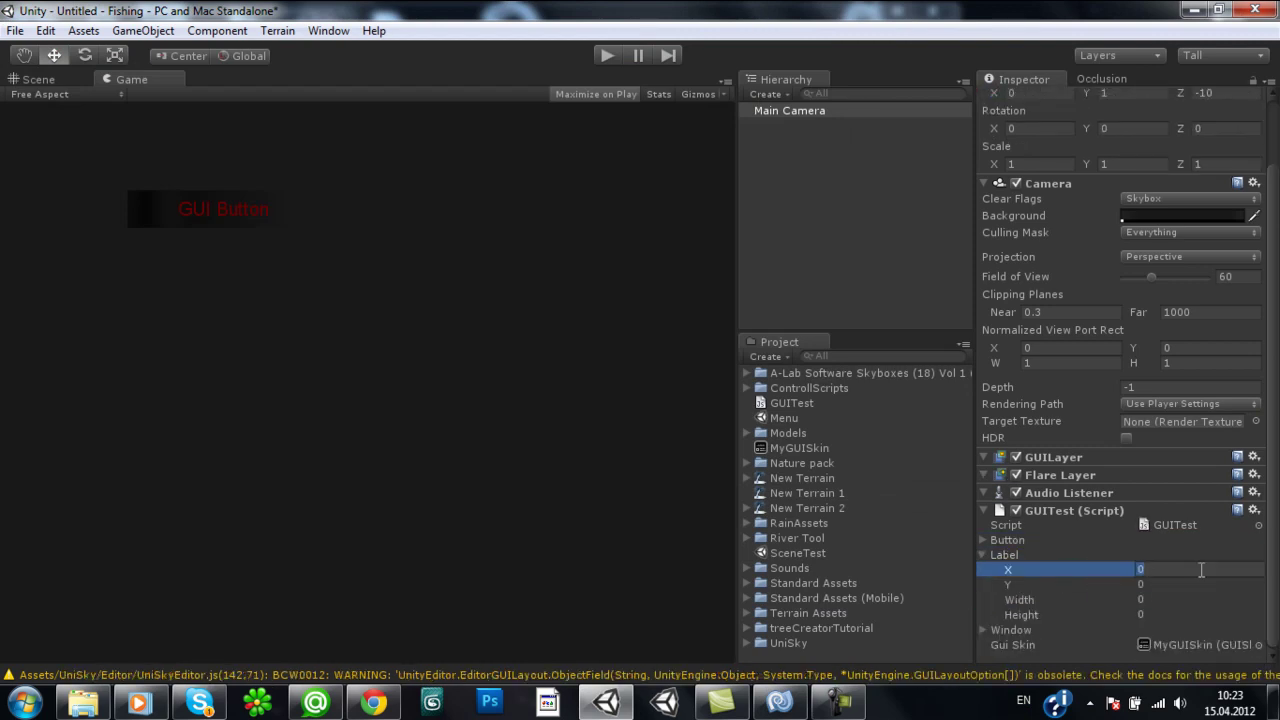
pyautogui.write('100')
pyautogui.click(1150, 600)
pyautogui.write('300')
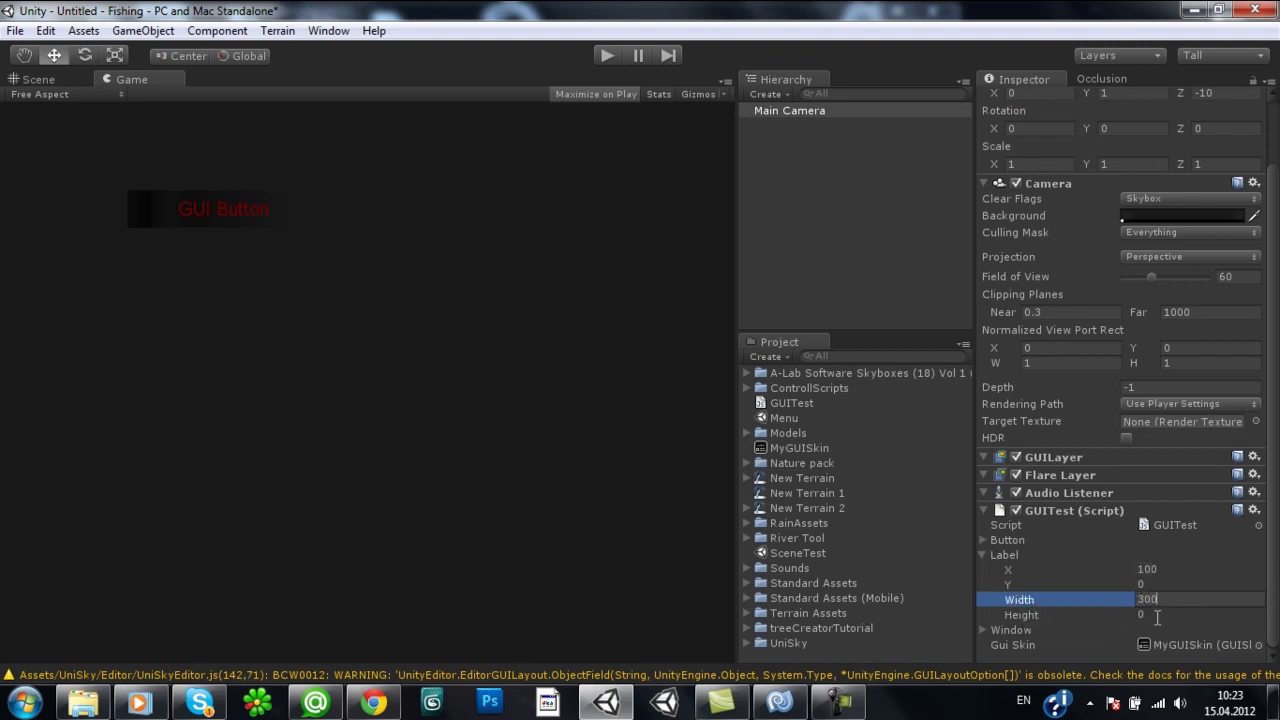
pyautogui.press('Tab')
pyautogui.write('0')
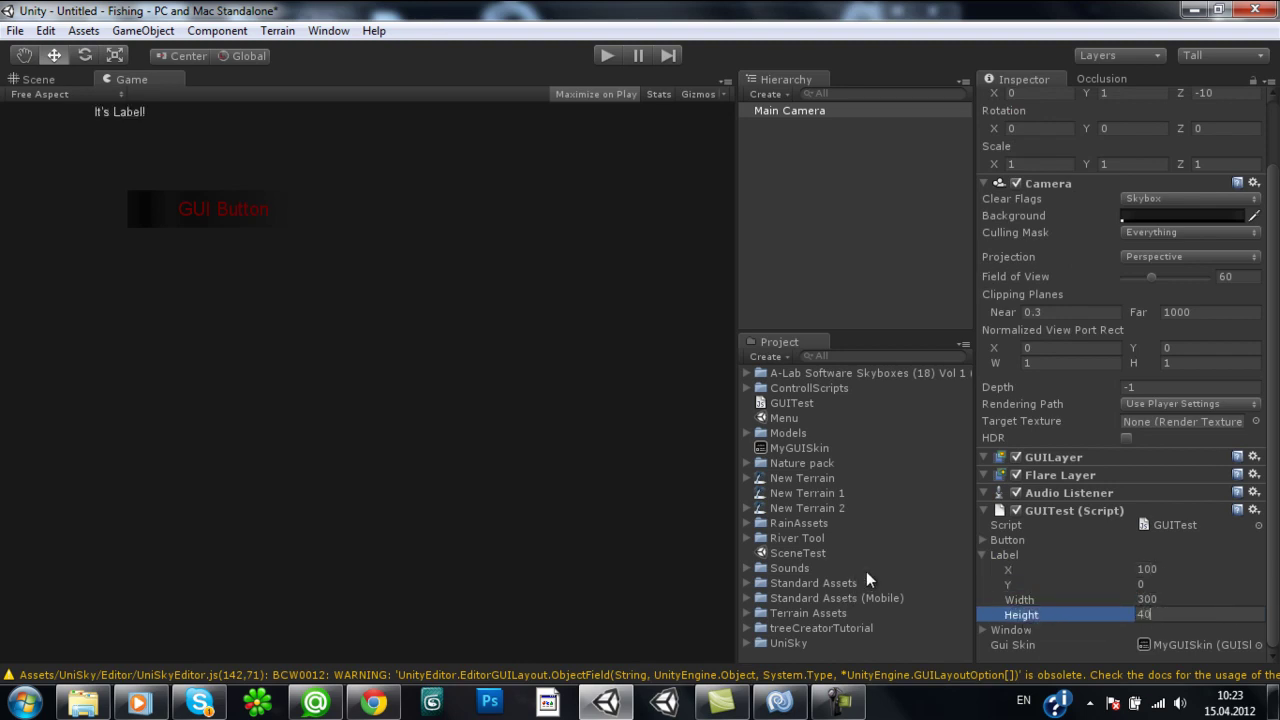
pyautogui.press('Return')
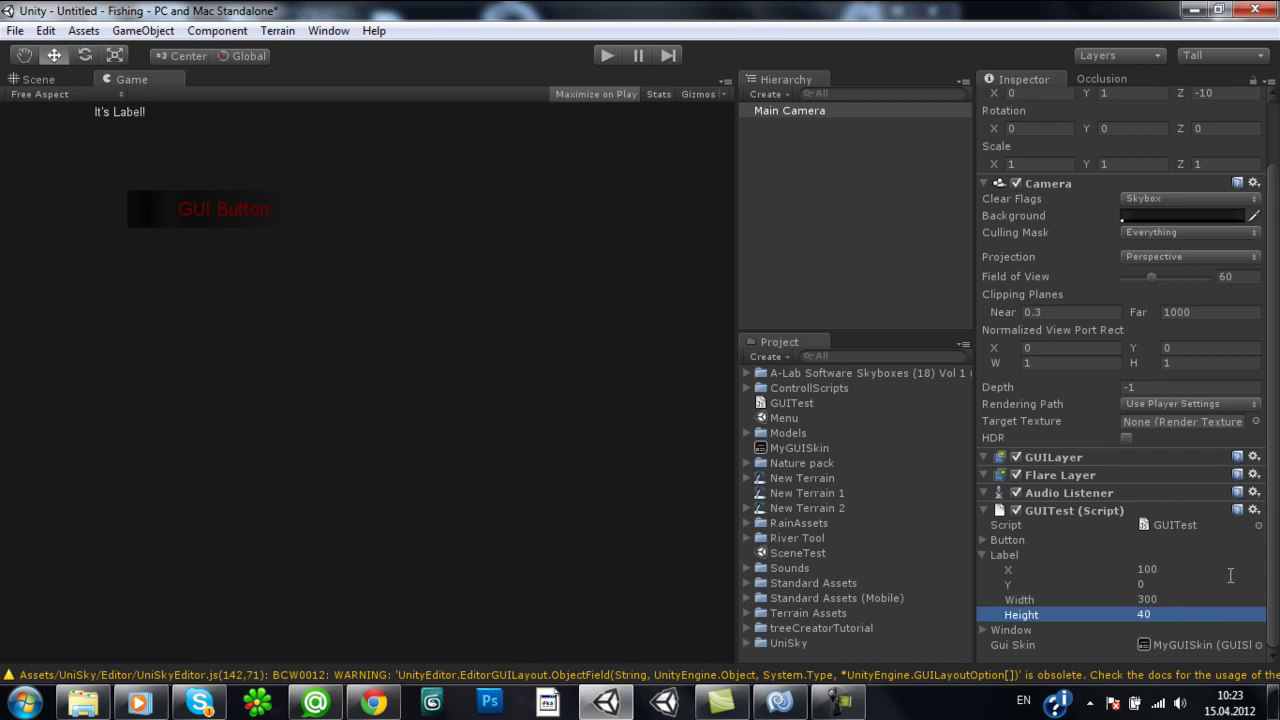
# Step: Open MyGUISkin's Label Normal settings and make the label text colour dark red
pyautogui.click(1200, 642)
pyautogui.click(809, 453)
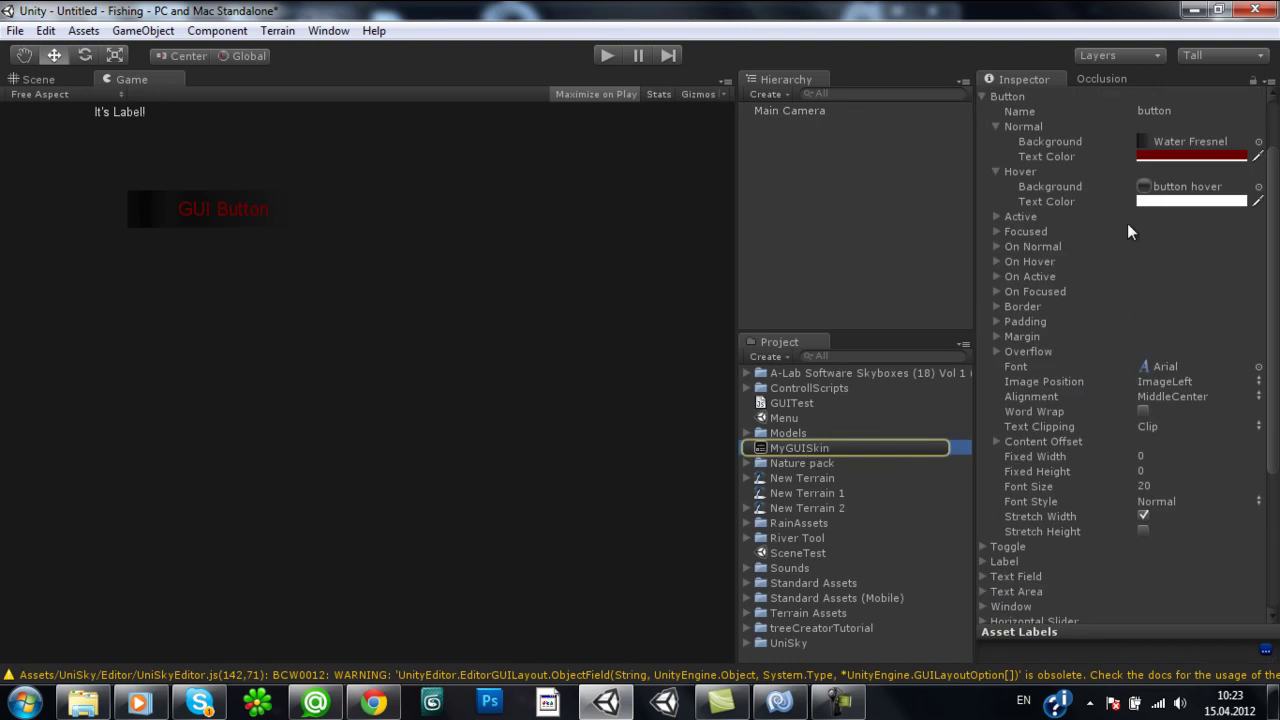
pyautogui.click(983, 172)
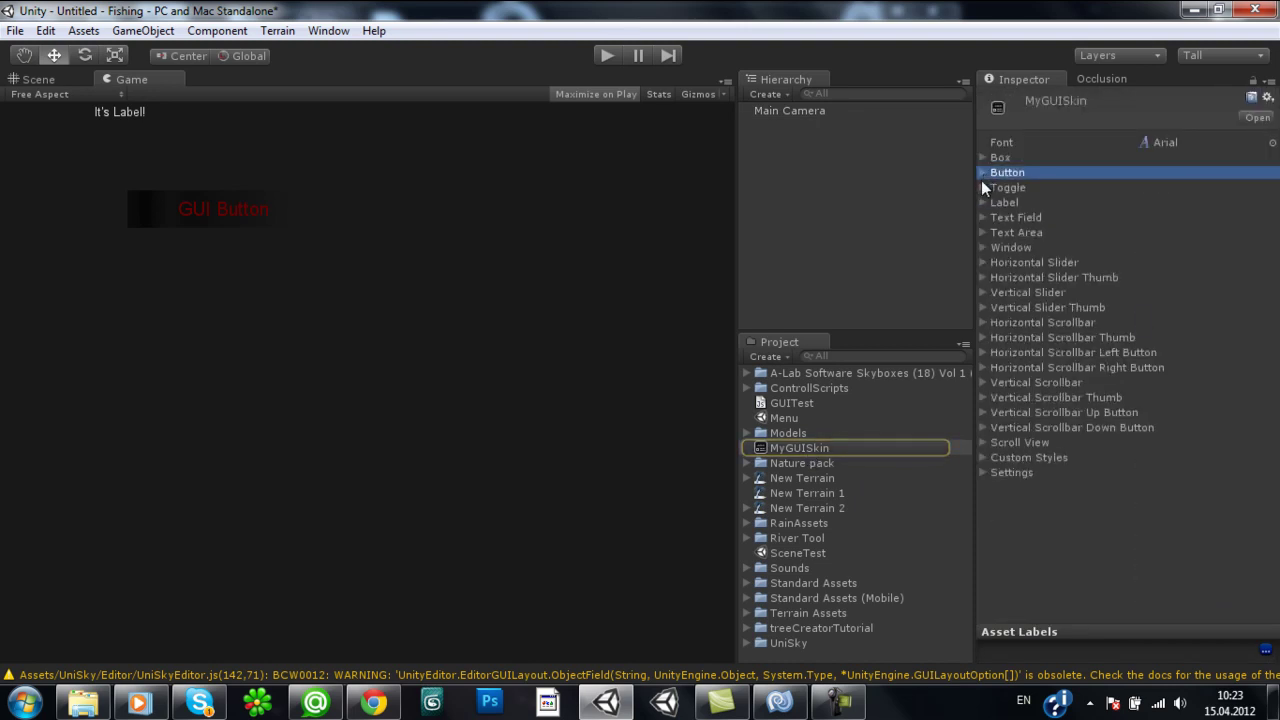
pyautogui.click(981, 203)
pyautogui.click(981, 203)
pyautogui.click(985, 203)
pyautogui.click(1020, 232)
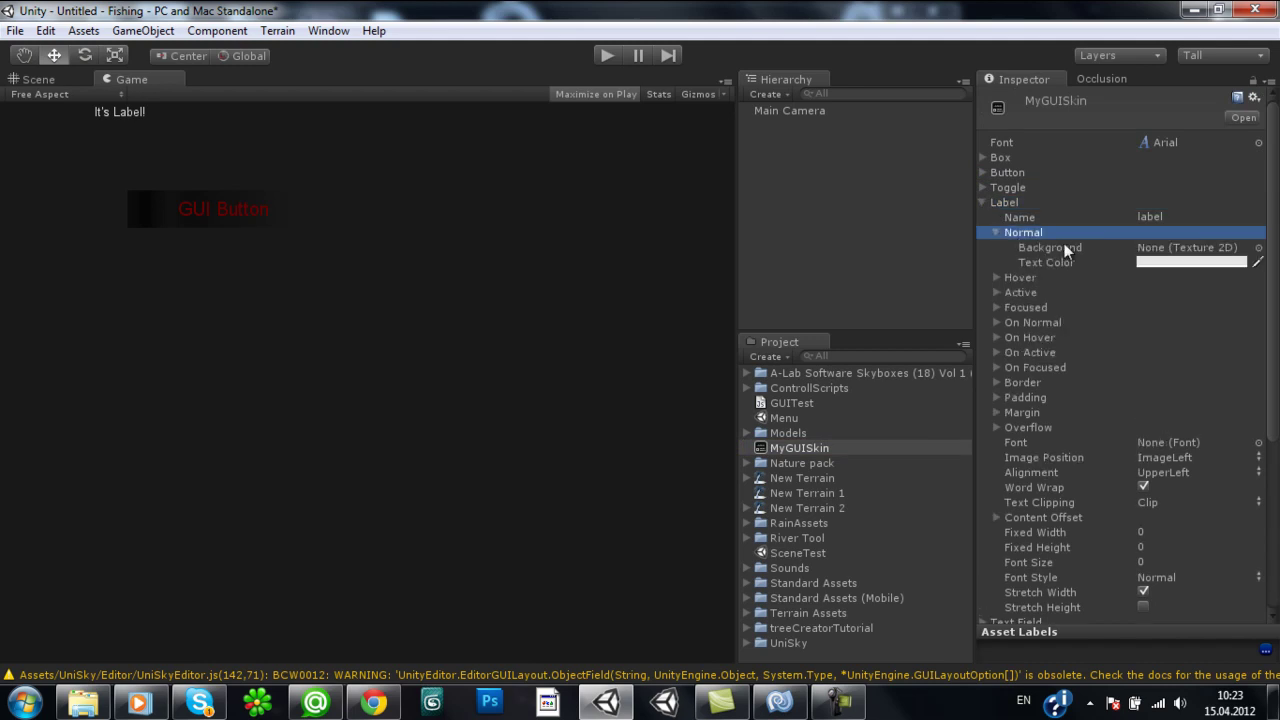
pyautogui.click(1196, 262)
pyautogui.click(120, 147)
pyautogui.click(174, 14)
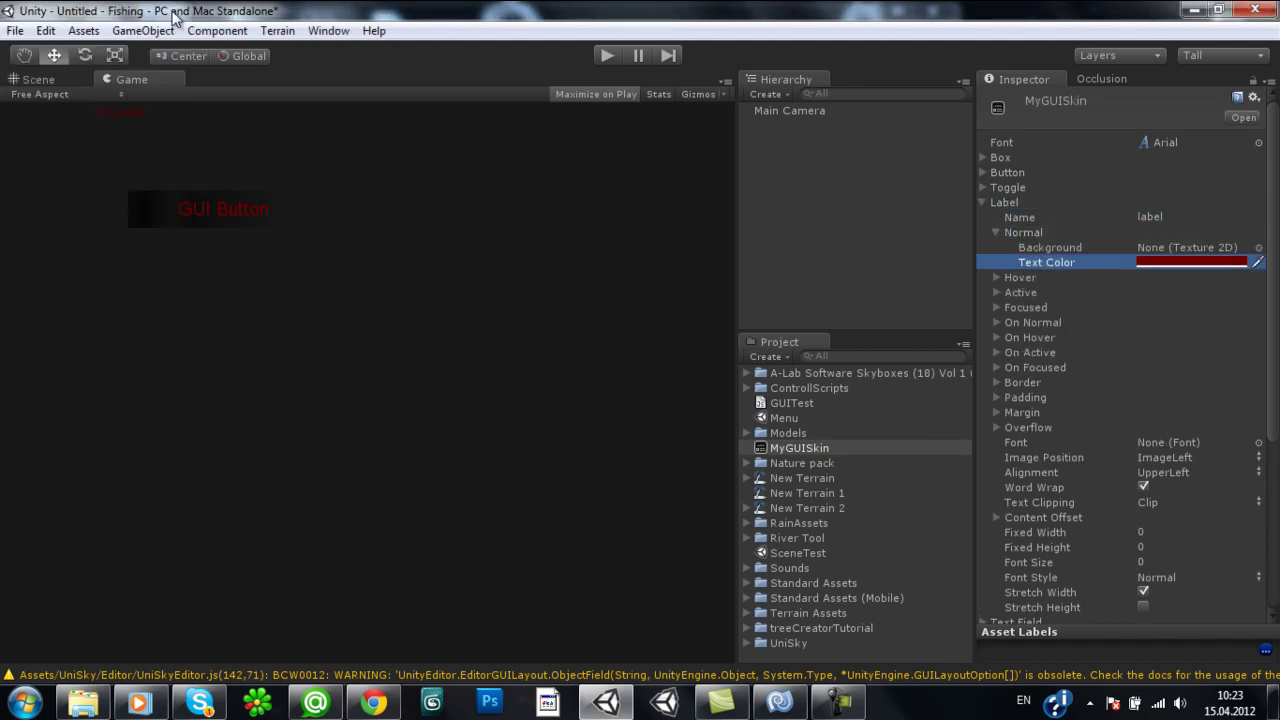
# Step: Set the MyGUISkin label font to Arial with font size 34
pyautogui.scroll(-5, 1224, 370)
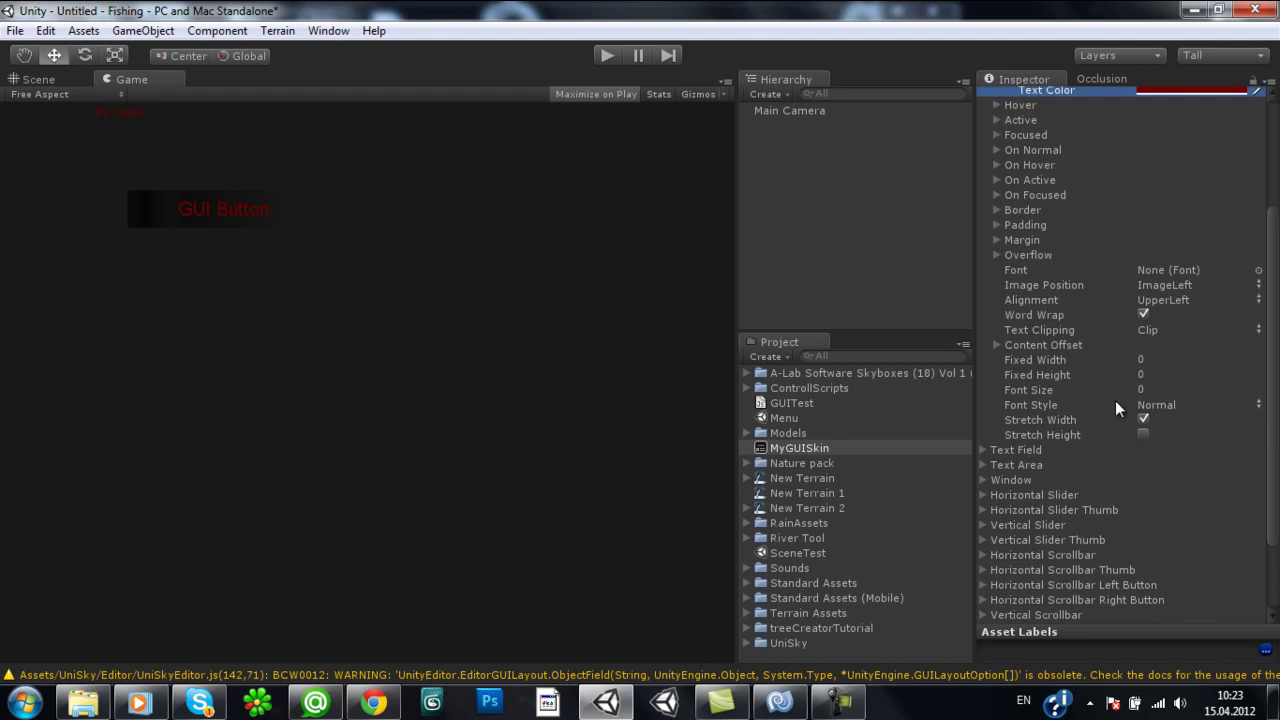
pyautogui.click(1140, 390)
pyautogui.write('3')
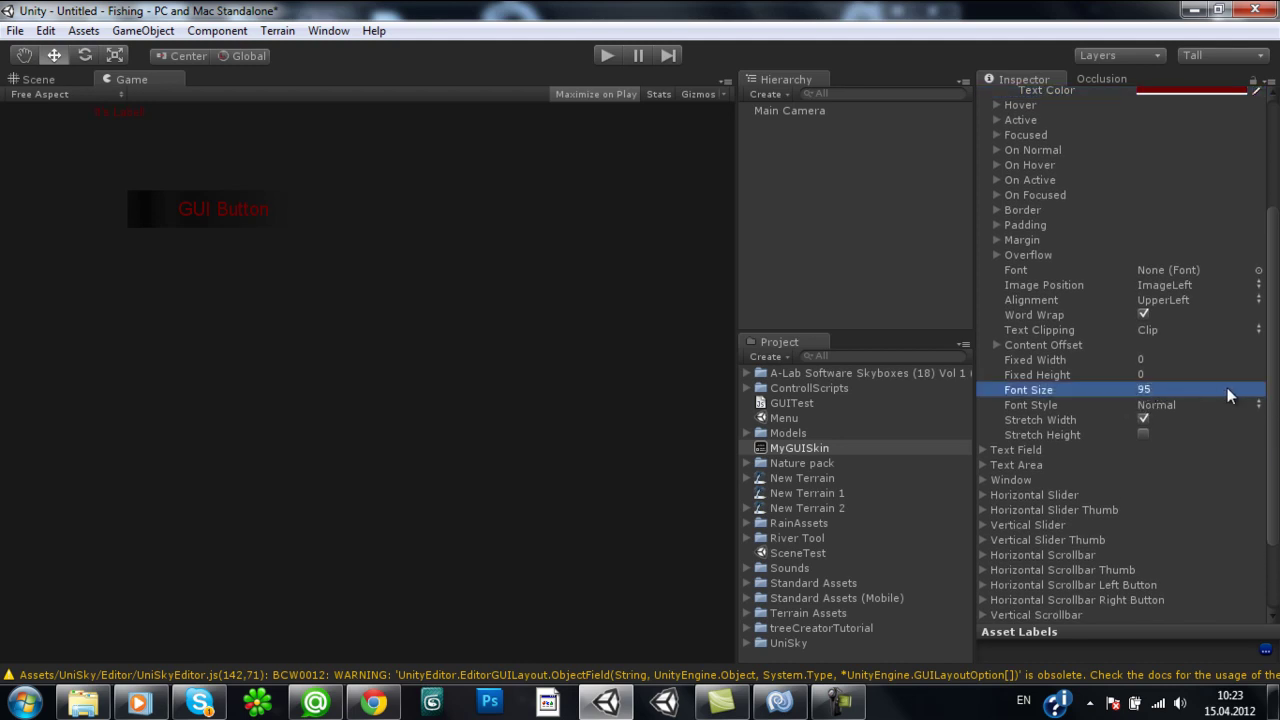
pyautogui.moveTo(1130, 400); pyautogui.dragTo(1068, 392)
pyautogui.click(1258, 270)
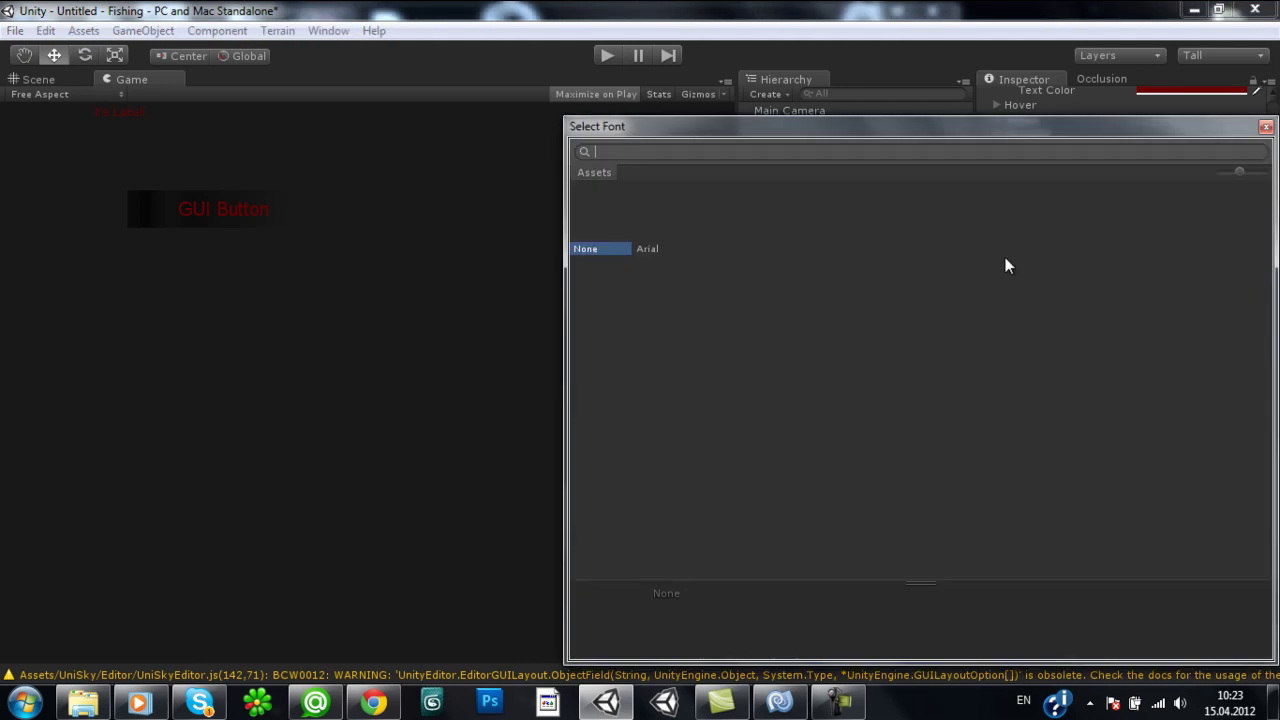
pyautogui.doubleClick(672, 242)
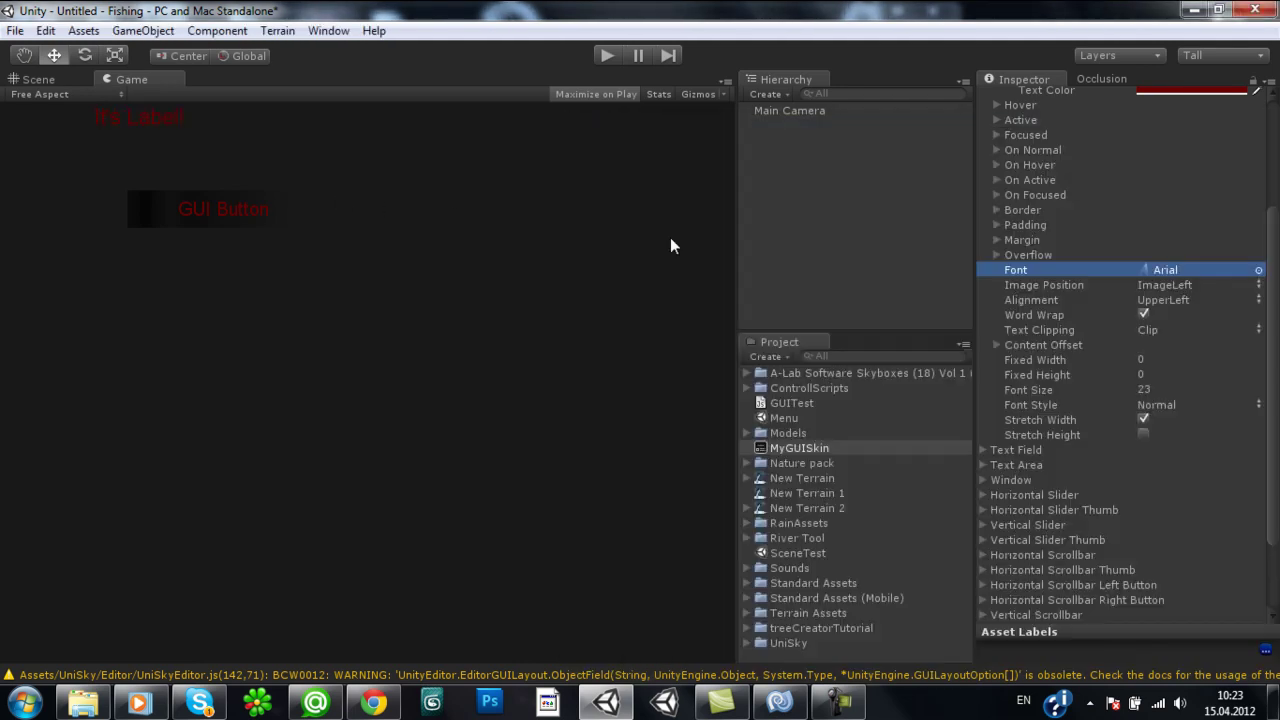
pyautogui.click(1138, 392)
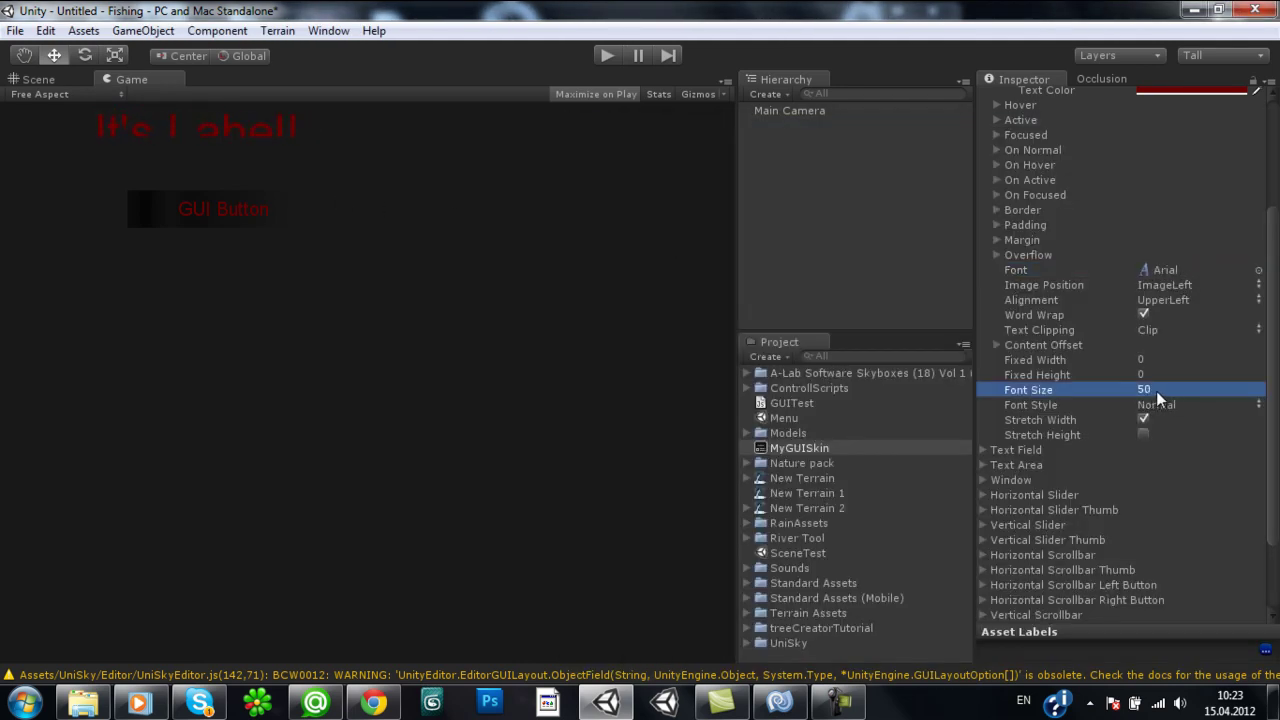
pyautogui.write('34')
# Step: Adjust the label text colour back to red and save with Ctrl+S
pyautogui.scroll(4, 1189, 226)
pyautogui.click(1178, 264)
pyautogui.moveTo(162, 205); pyautogui.dragTo(162, 165)
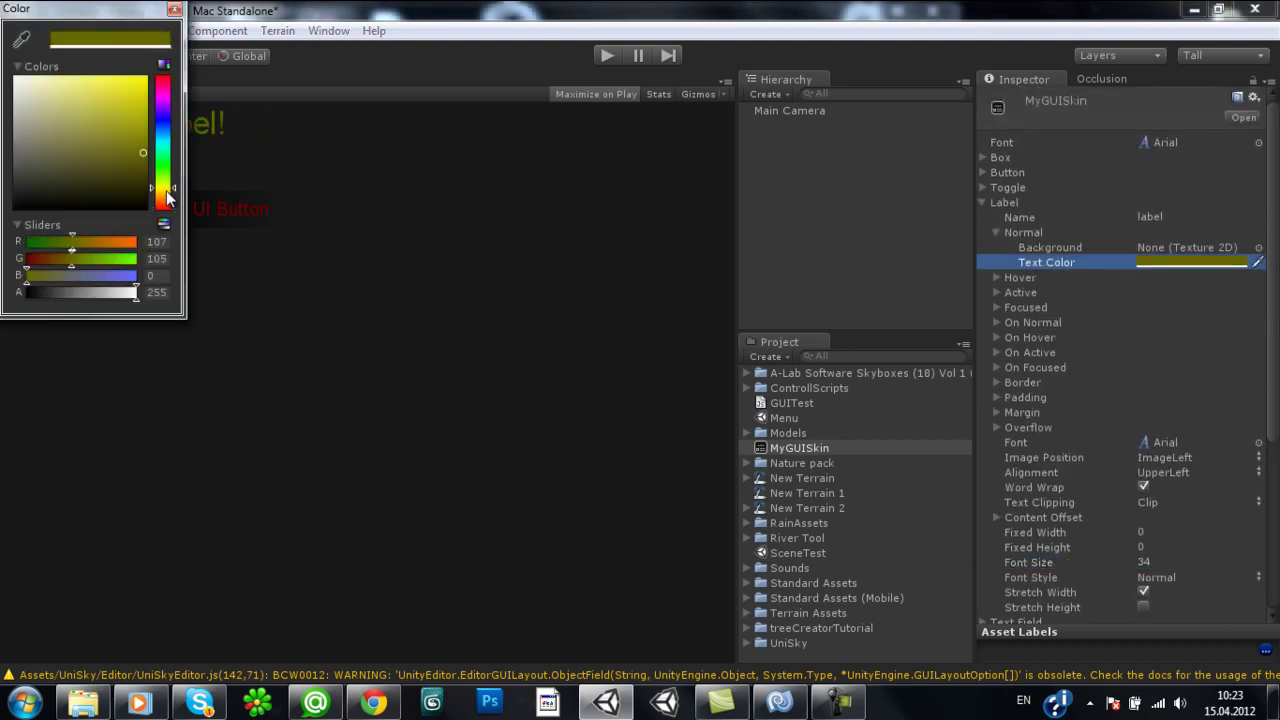
pyautogui.click(175, 10)
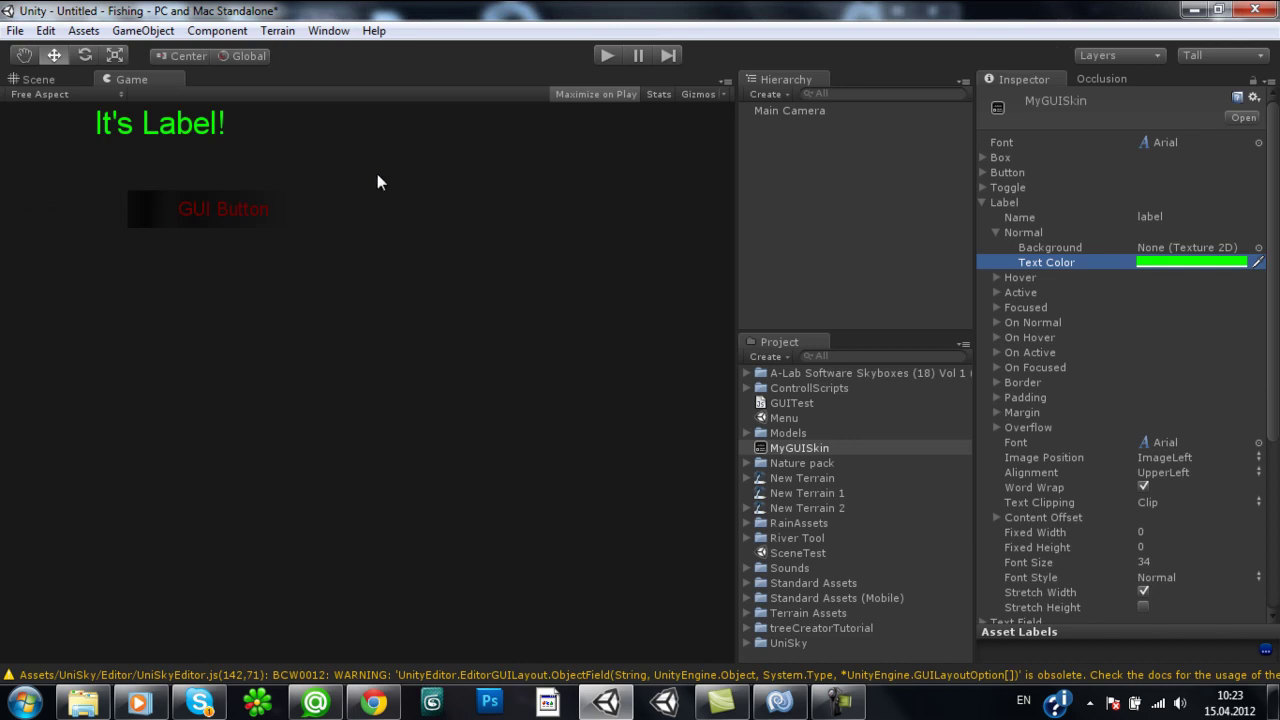
pyautogui.click(1166, 260)
pyautogui.moveTo(166, 190); pyautogui.dragTo(160, 205)
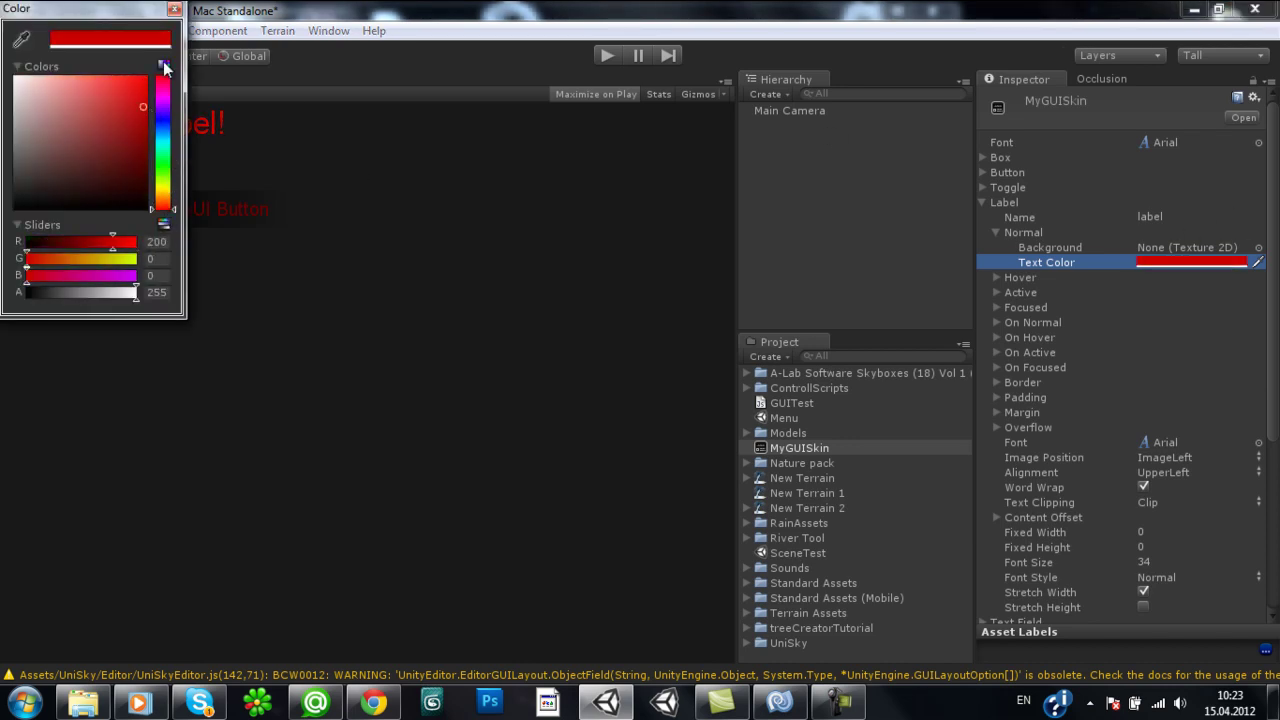
pyautogui.click(175, 10)
pyautogui.hotkey('ctrl', 's')
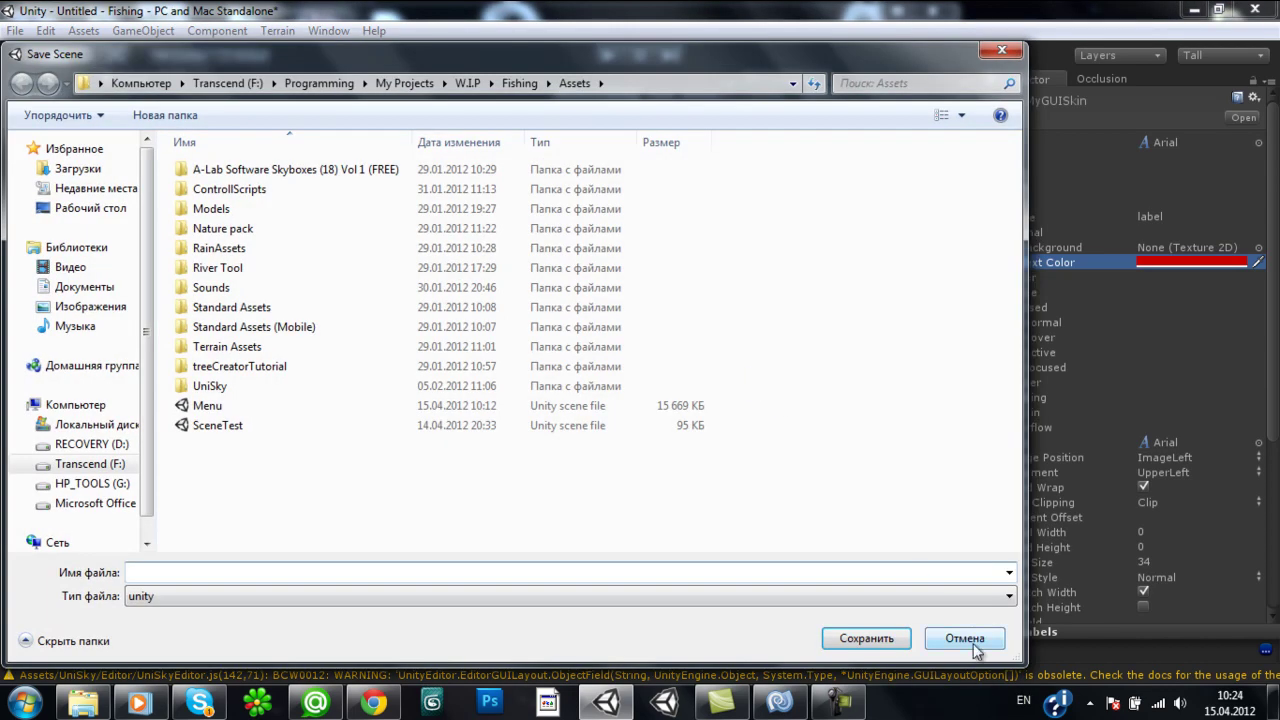
# Step: Cancel the save prompt and start Play mode to test the GUI
pyautogui.click(965, 638)
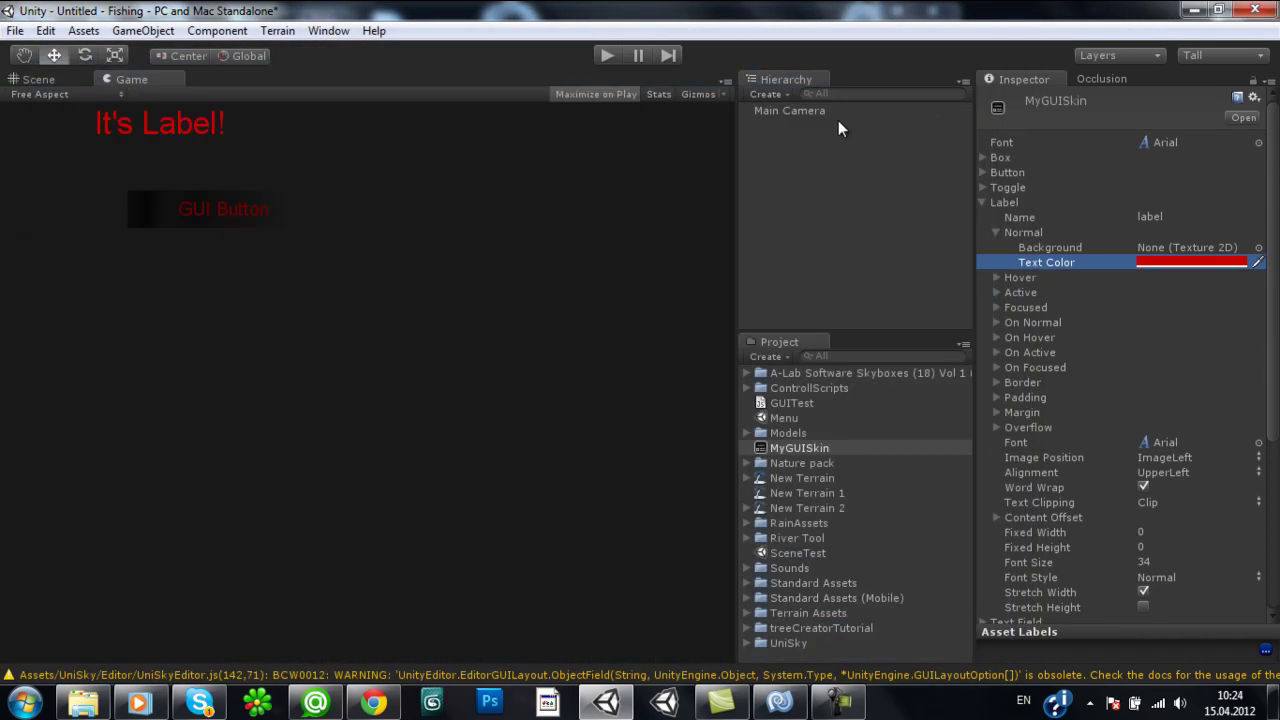
pyautogui.click(796, 110)
pyautogui.scroll(-2, 1100, 330)
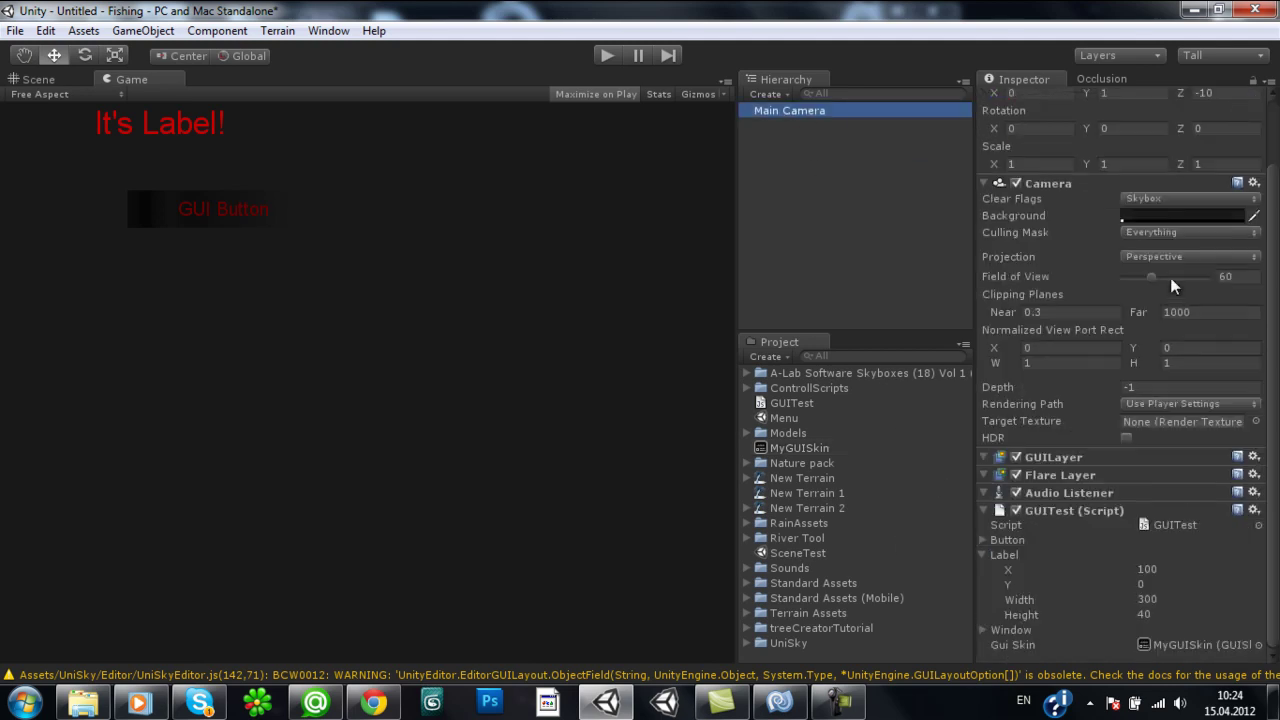
pyautogui.click(607, 56)
pyautogui.click(606, 56)
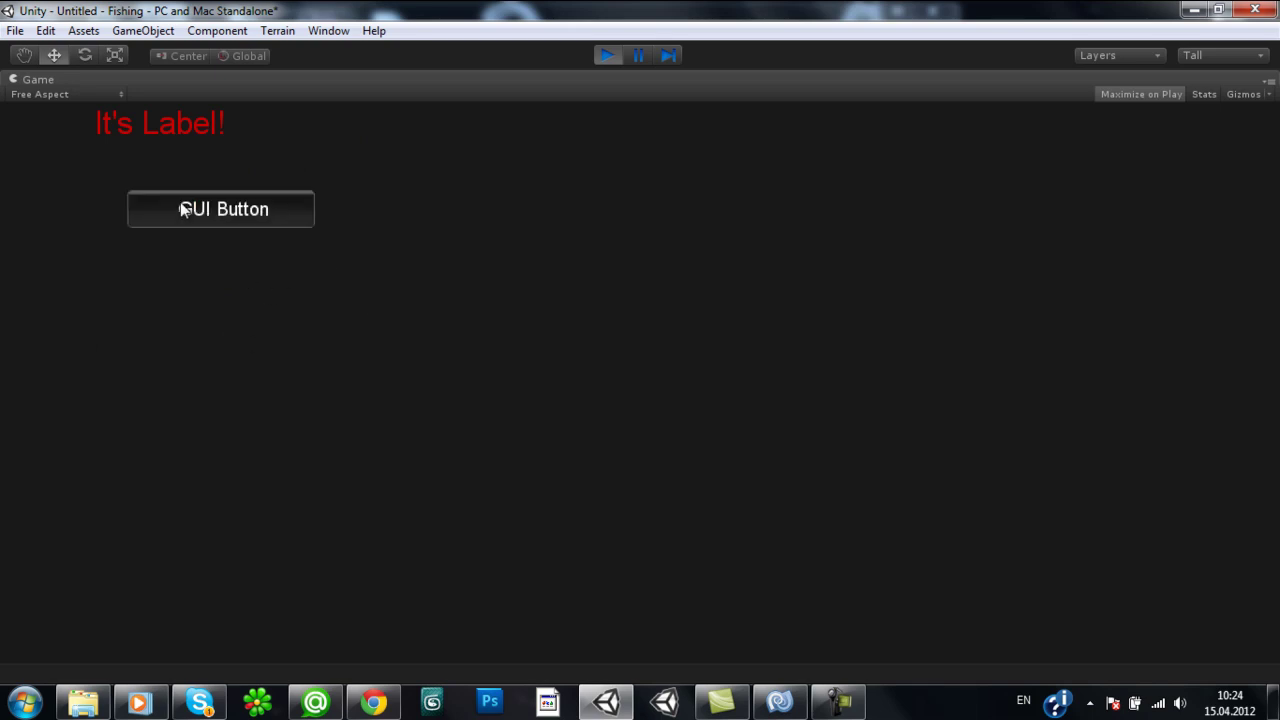
# Step: Click GUI Button to log 'Button!', clear the Console, and stop Play mode
pyautogui.click(225, 211)
pyautogui.click(53, 676)
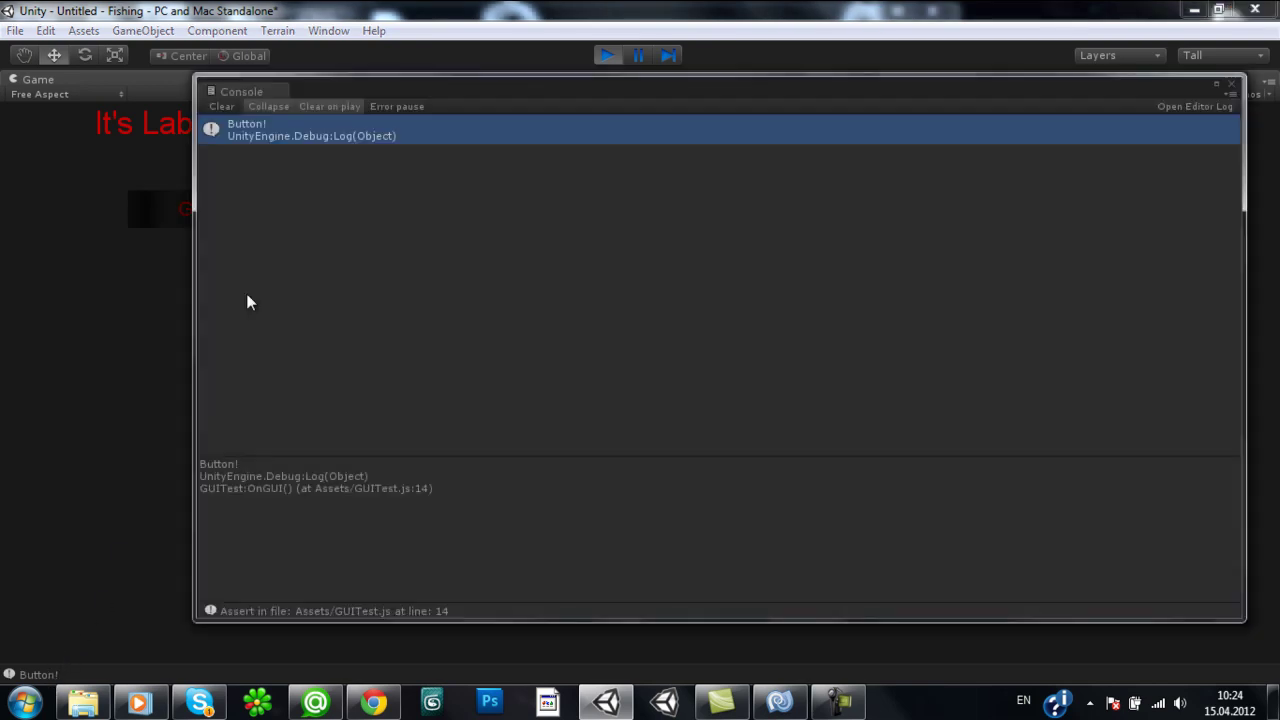
pyautogui.click(215, 105)
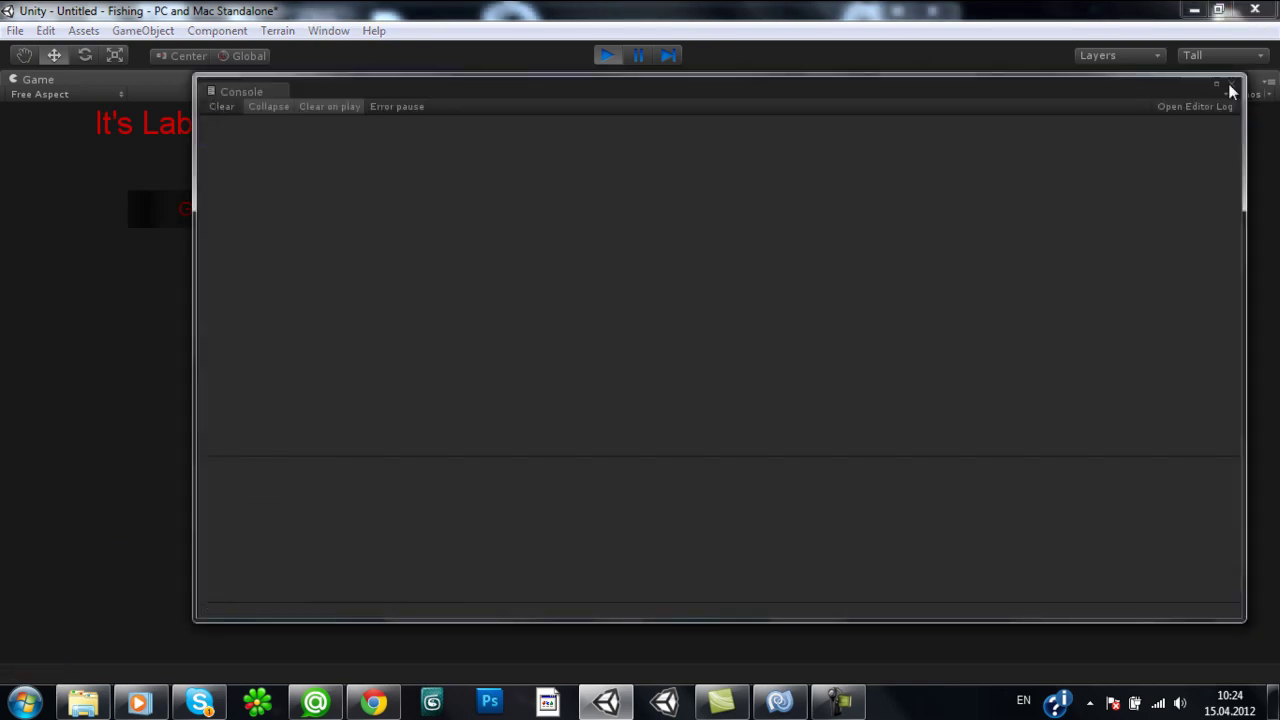
pyautogui.click(1232, 84)
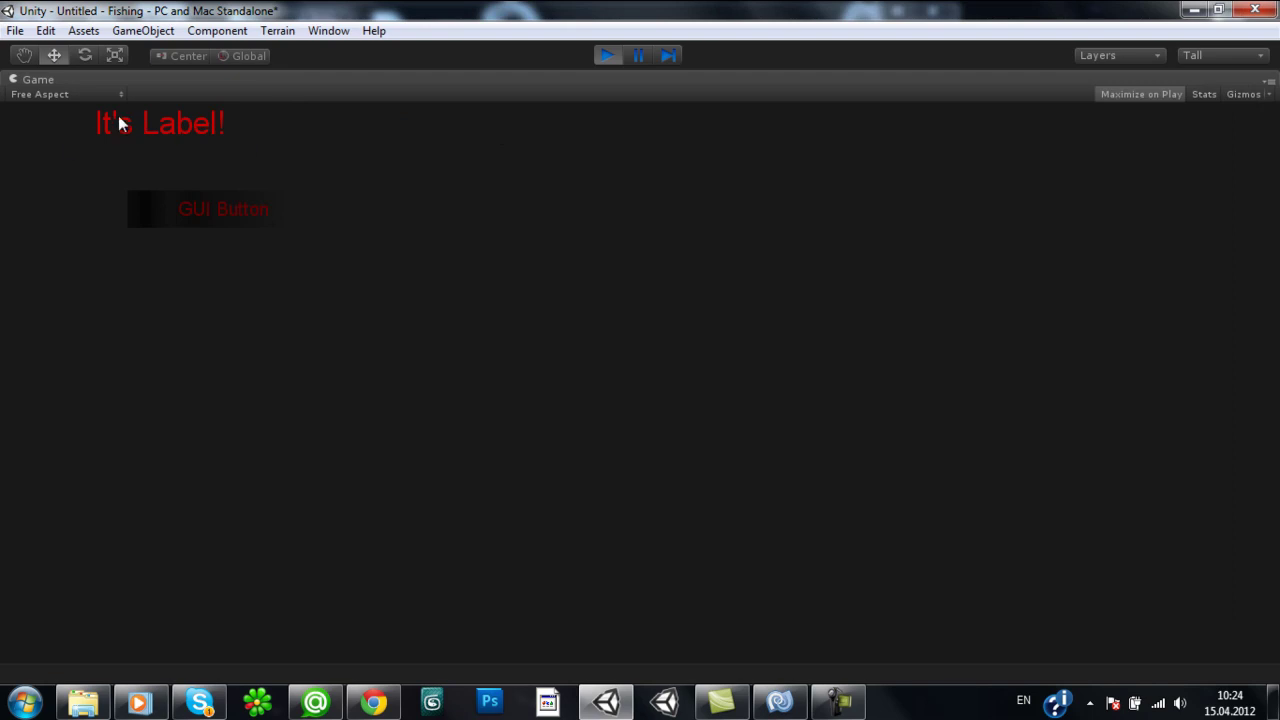
pyautogui.click(607, 57)
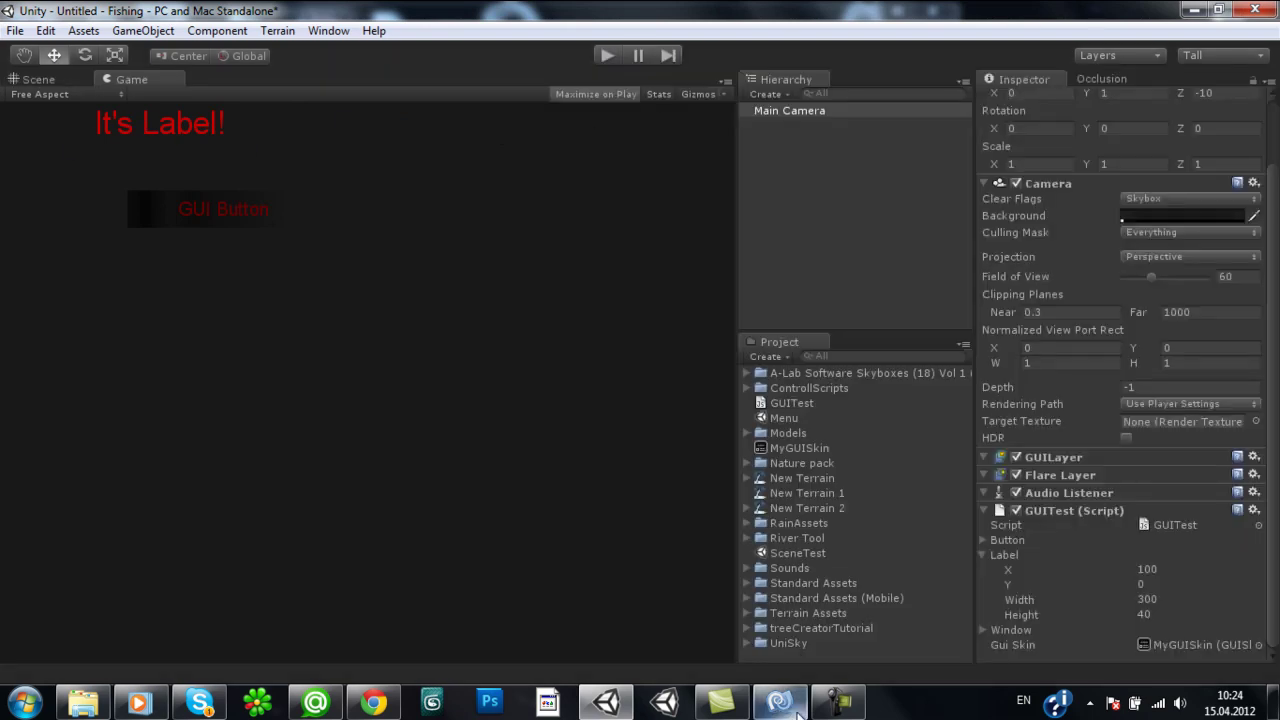
pyautogui.click(829, 711)
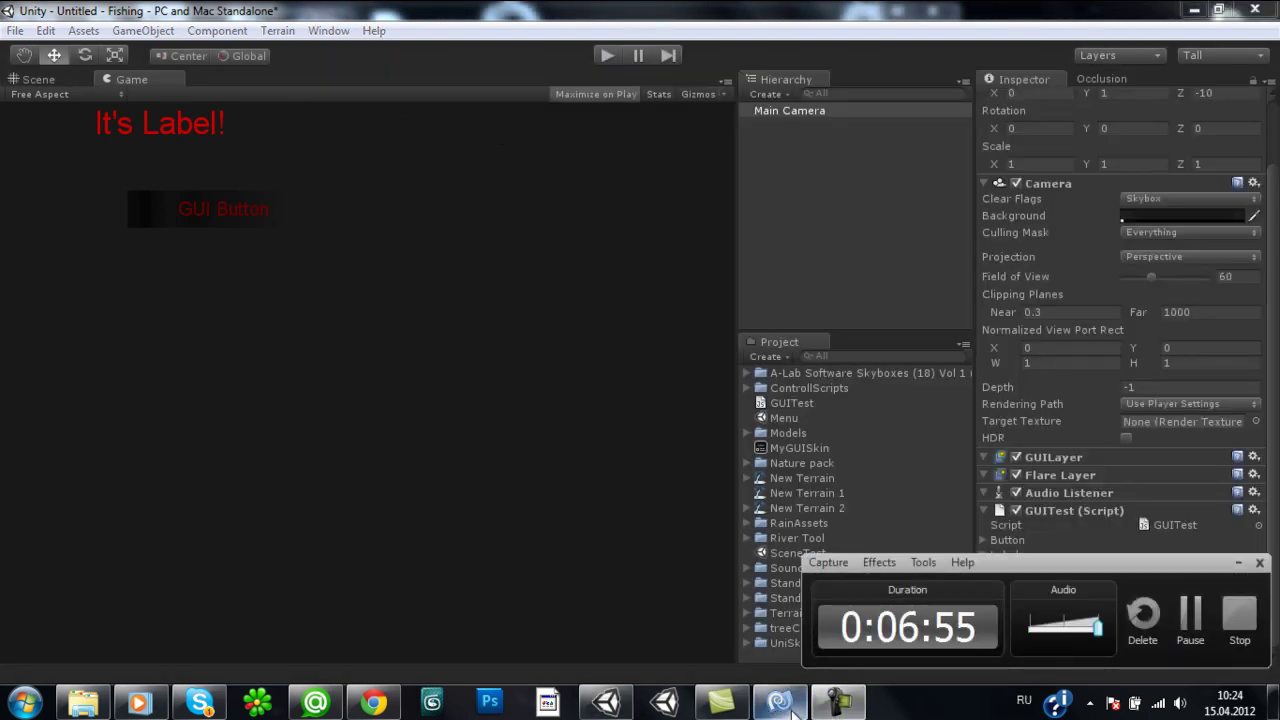
# Step: In GUITest.js, add a new GUI.TextField line after the label code using autocomplete
pyautogui.click(779, 701)
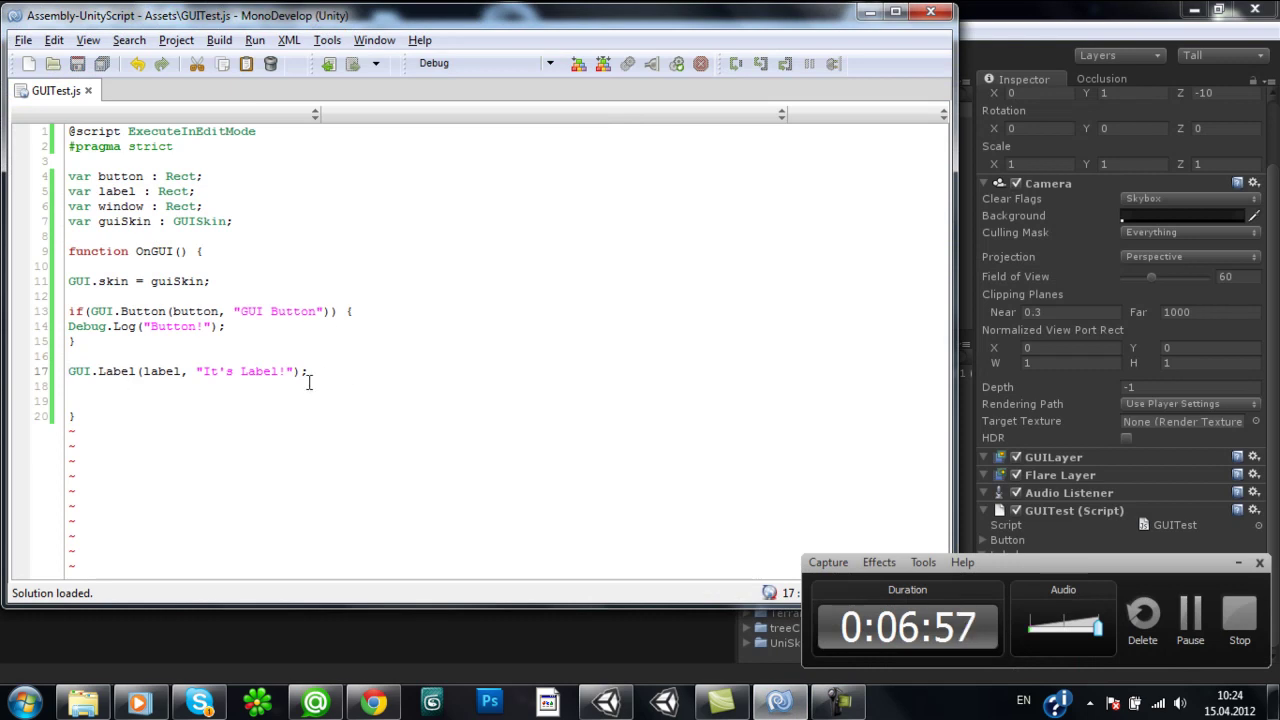
pyautogui.press('Return')
pyautogui.write('GUI.')
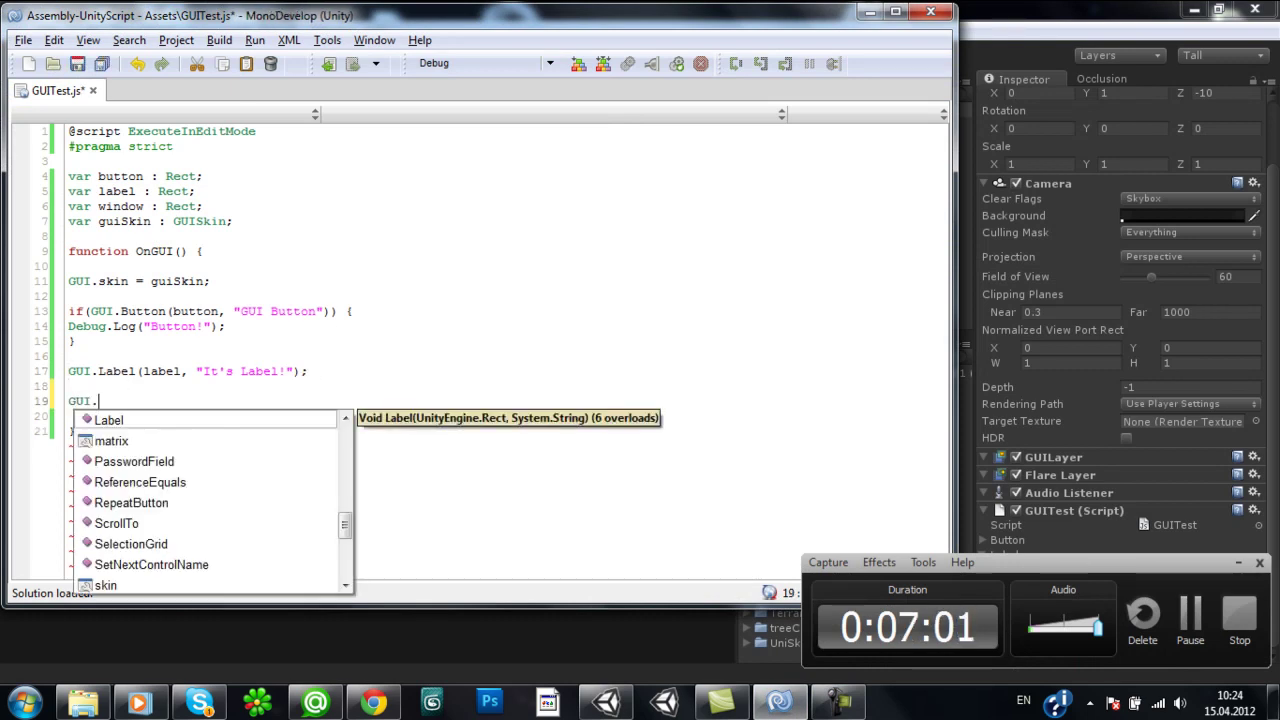
pyautogui.press('Down')
pyautogui.press('Down')
pyautogui.press('Down')
pyautogui.press('Down')
pyautogui.press('Down')
pyautogui.press('Down')
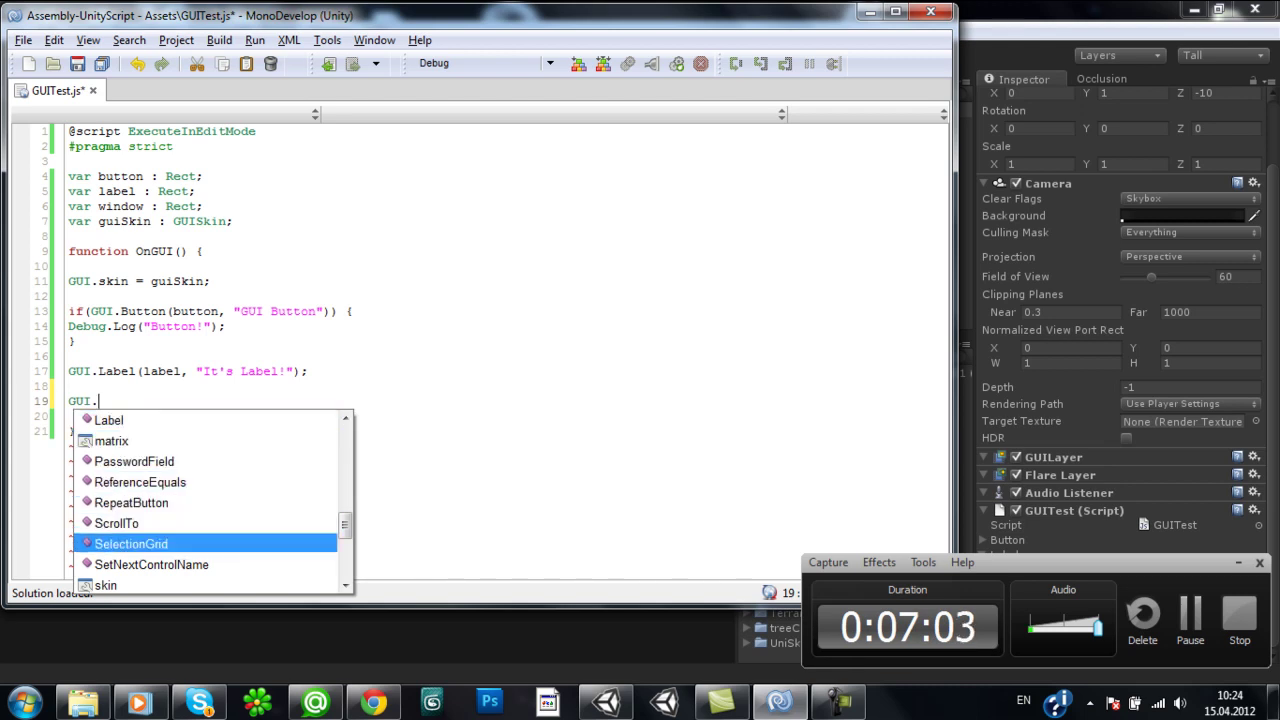
pyautogui.press('Down')
pyautogui.press('Down')
pyautogui.press('Down')
pyautogui.press('Down')
pyautogui.press('Down')
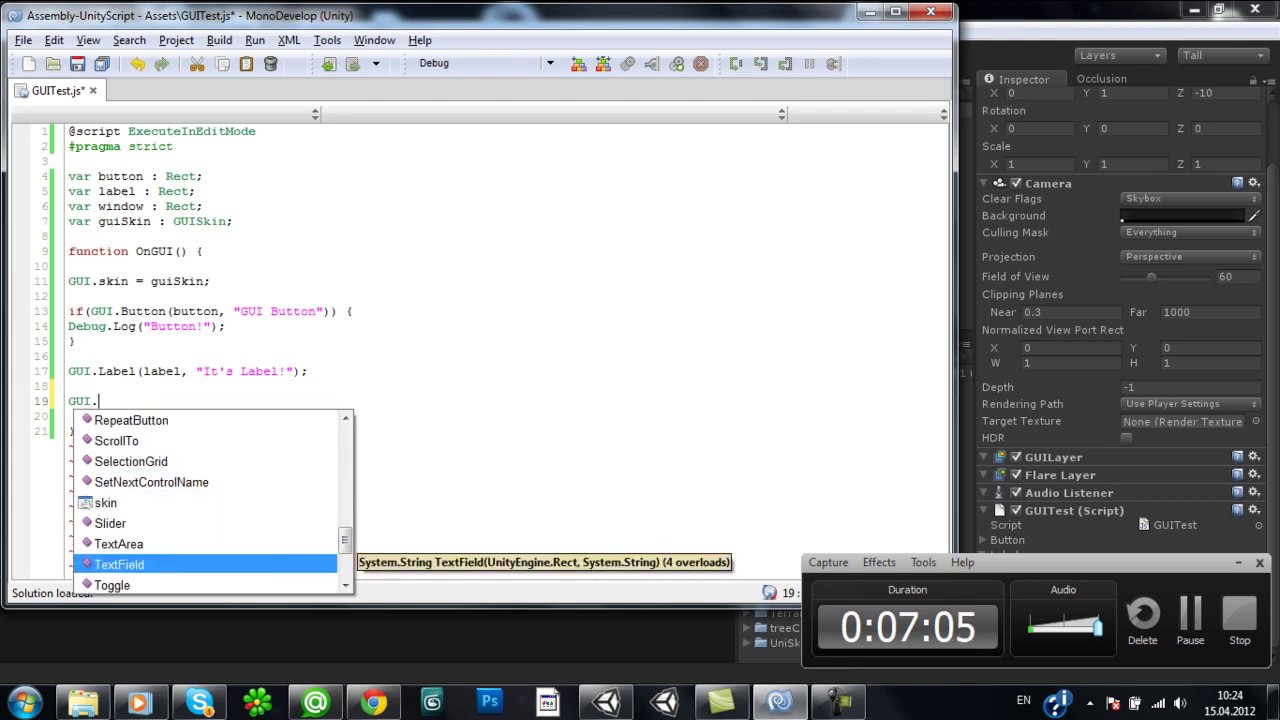
pyautogui.press('Down')
pyautogui.press('Up')
pyautogui.press('Up')
pyautogui.press('Down')
pyautogui.press('Return')
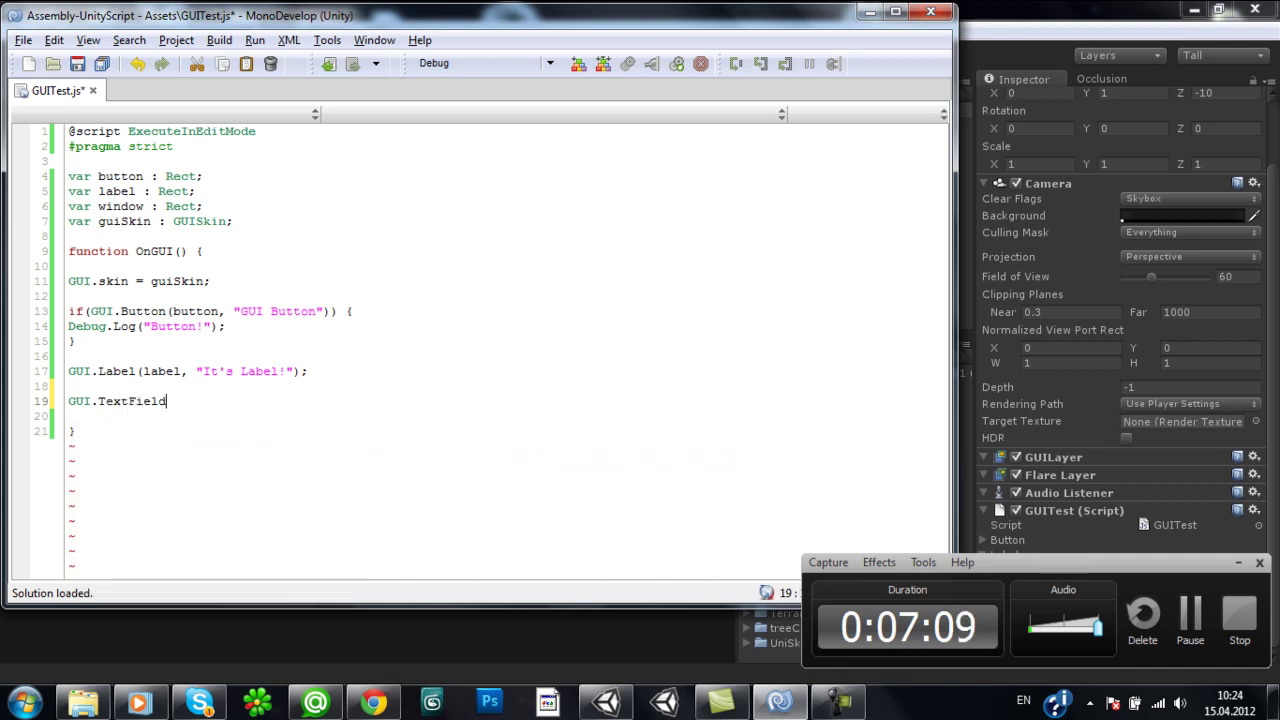
# Step: Declare var text : String = "Name" after the guiSkin declaration
pyautogui.click(295, 212)
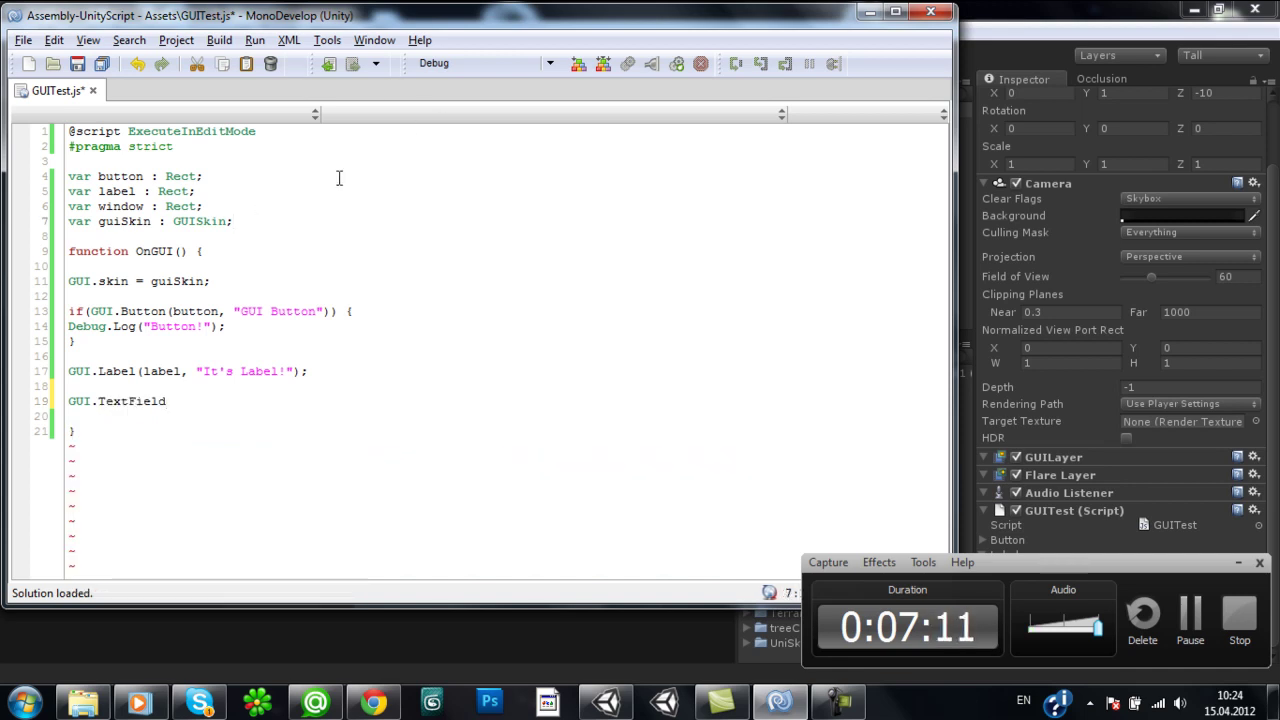
pyautogui.press('Return')
pyautogui.write('var text : String')
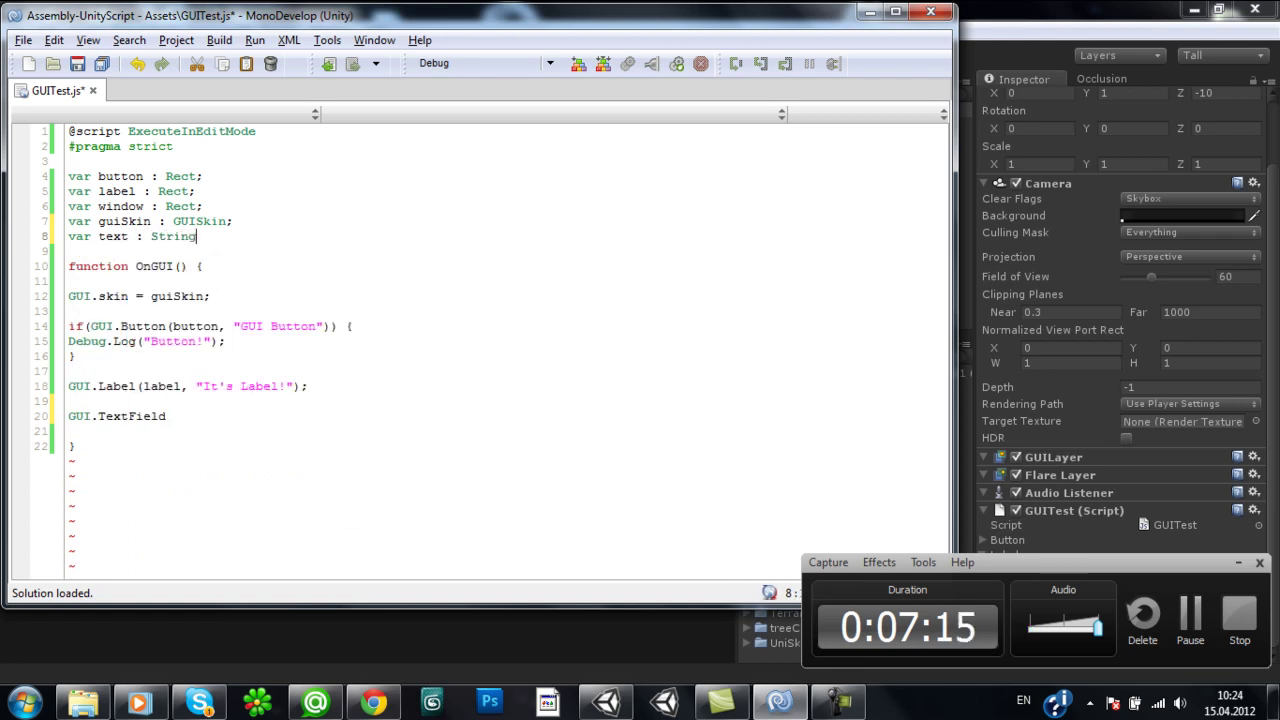
pyautogui.write(' = ""')
pyautogui.press('Left')
pyautogui.write('ame')
# Step: Change the label string to 'Player Name:' and the button string to 'Play!'
pyautogui.click(211, 394)
pyautogui.moveTo(204, 390); pyautogui.dragTo(292, 393)
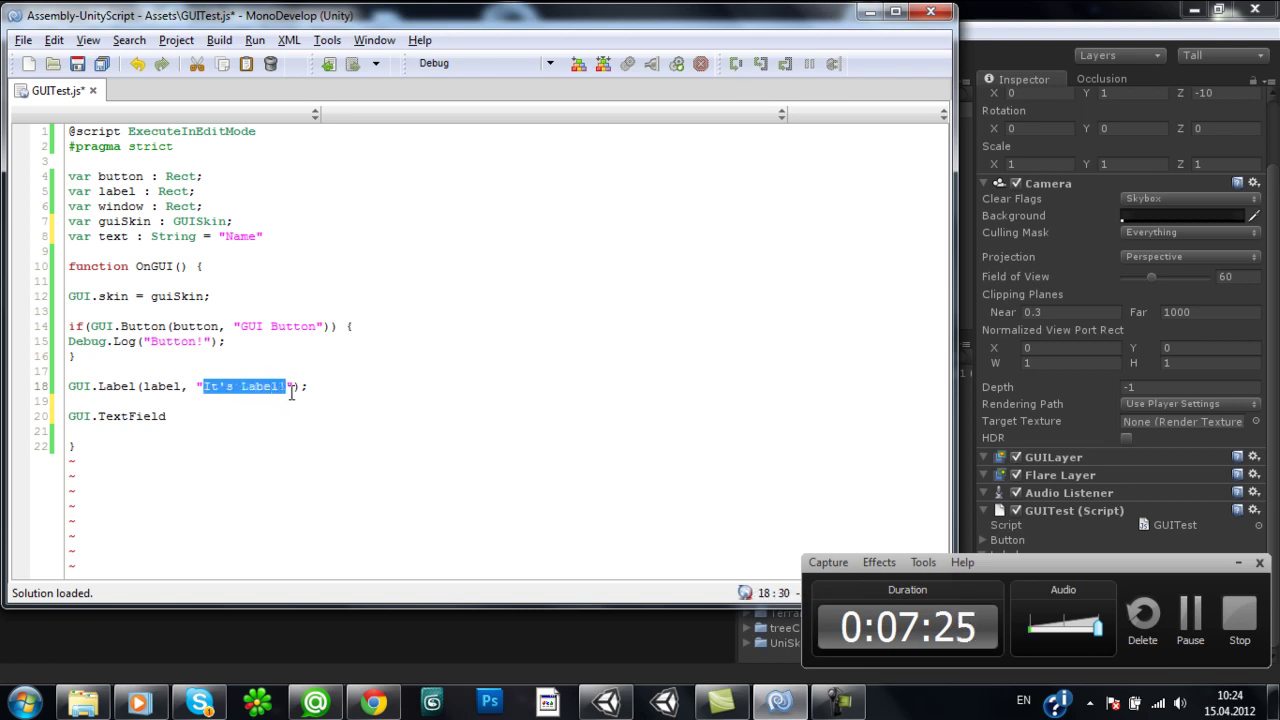
pyautogui.write('Player Name:')
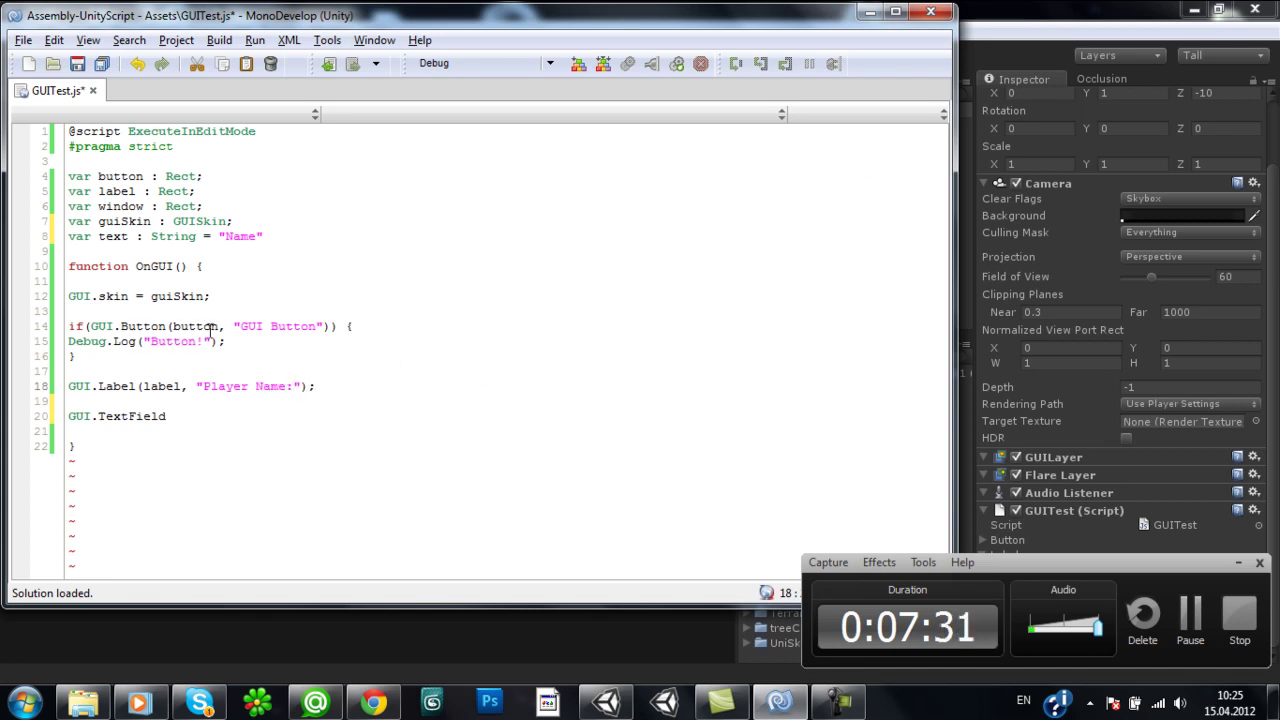
pyautogui.moveTo(239, 326); pyautogui.dragTo(320, 326)
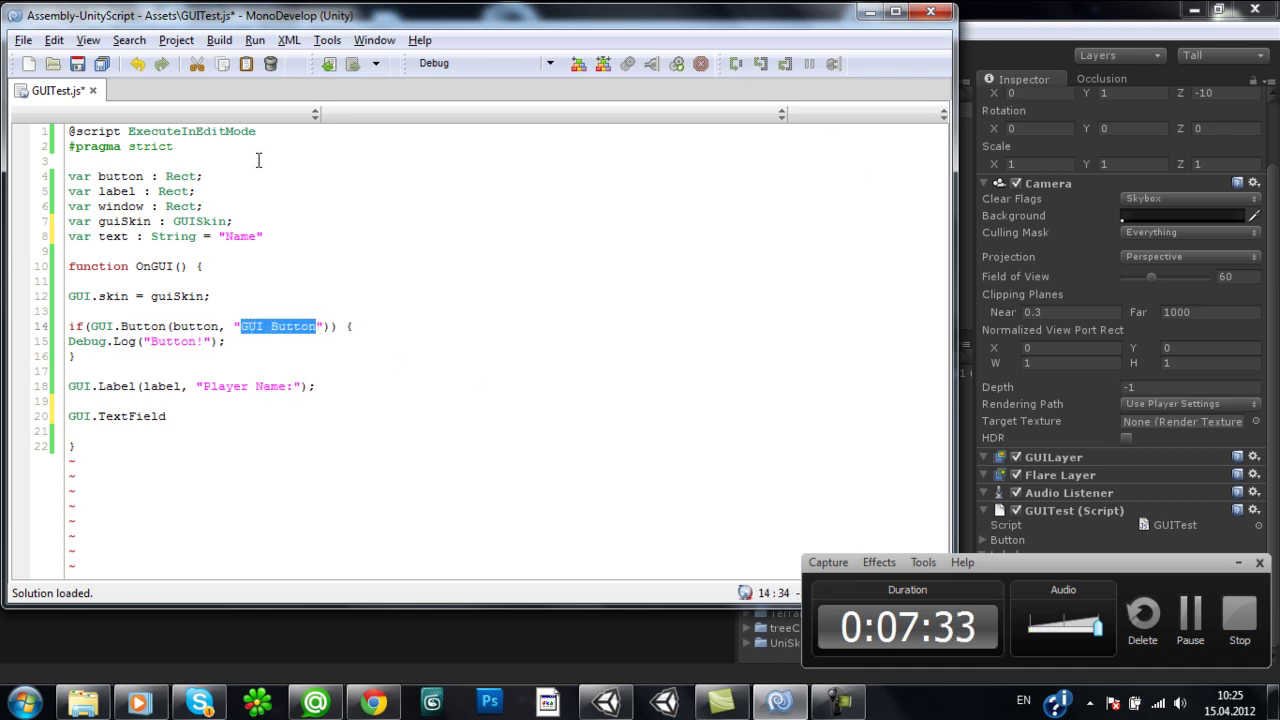
pyautogui.write('Play!')
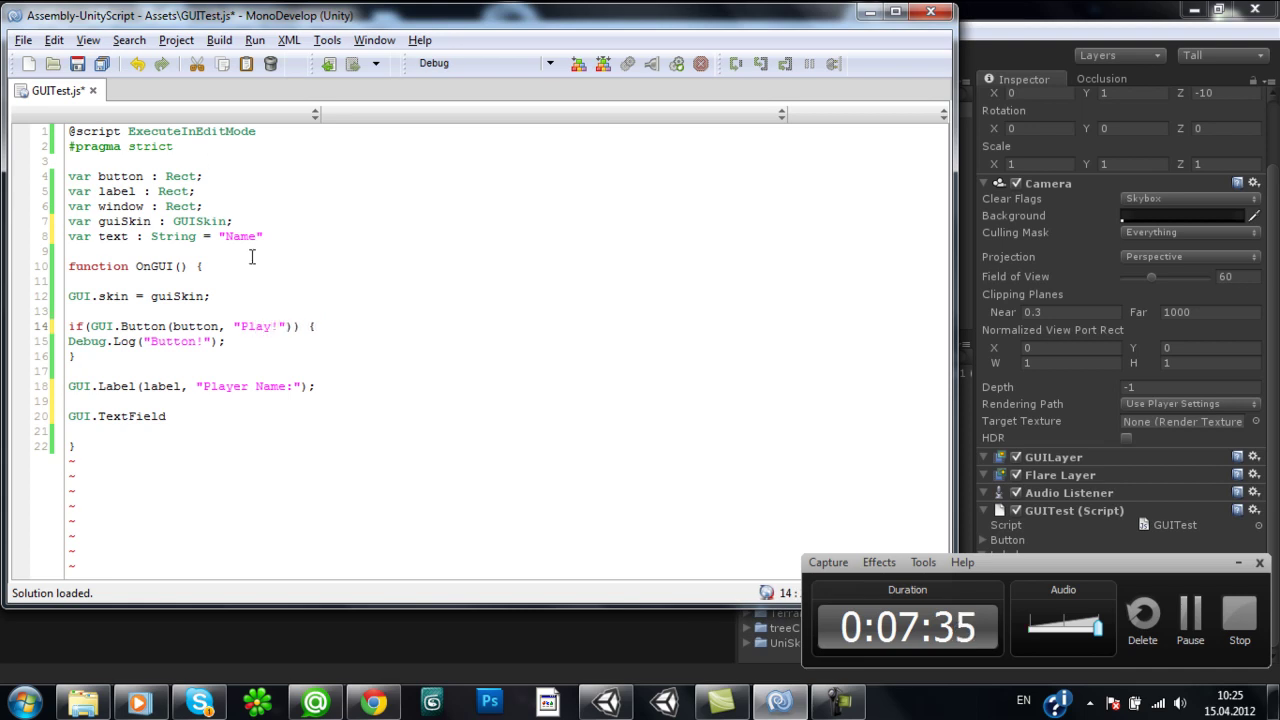
# Step: Turn the TextField line into text = GUI.TextField(field, text);
pyautogui.click(185, 419)
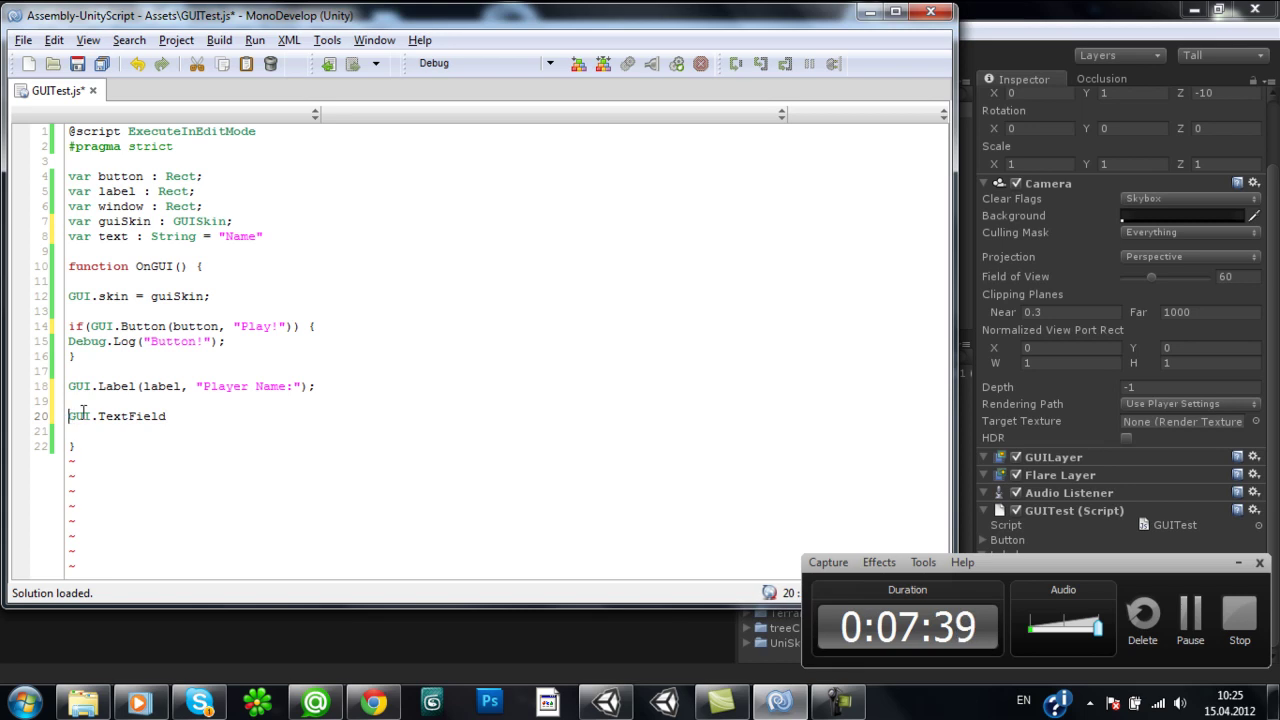
pyautogui.press('Home')
pyautogui.write('text =')
pyautogui.press('End')
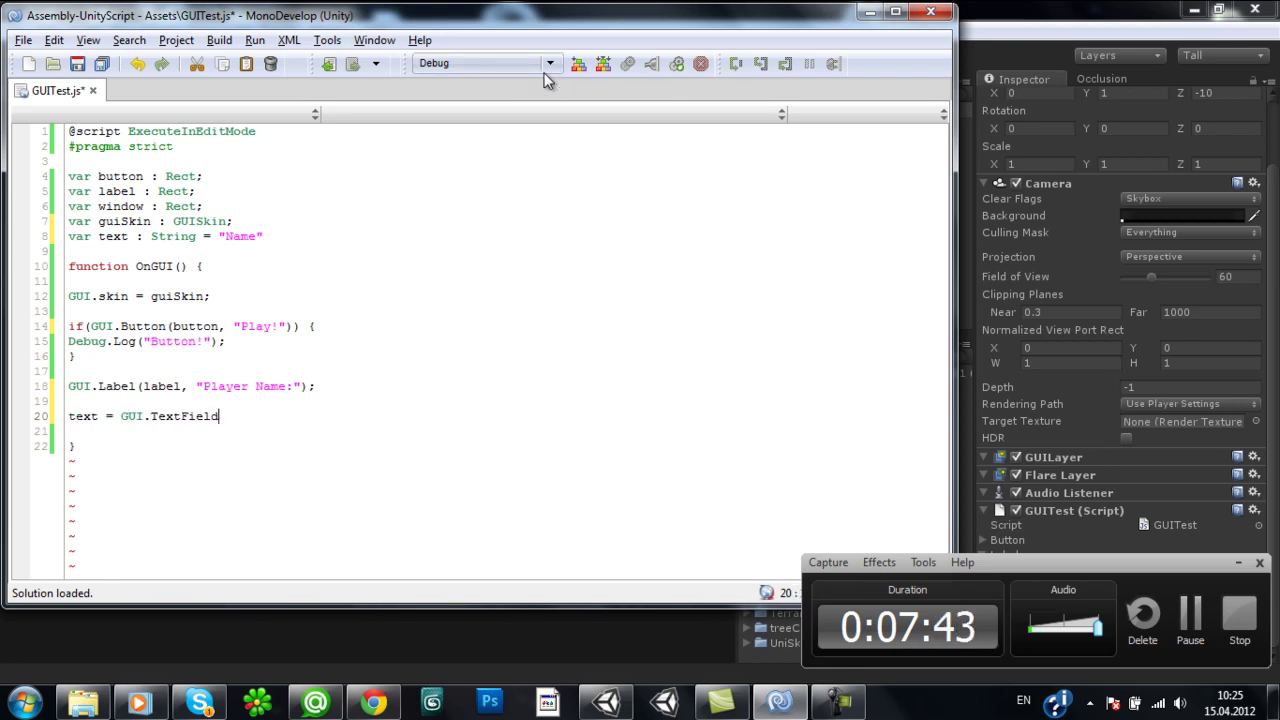
pyautogui.write('(')
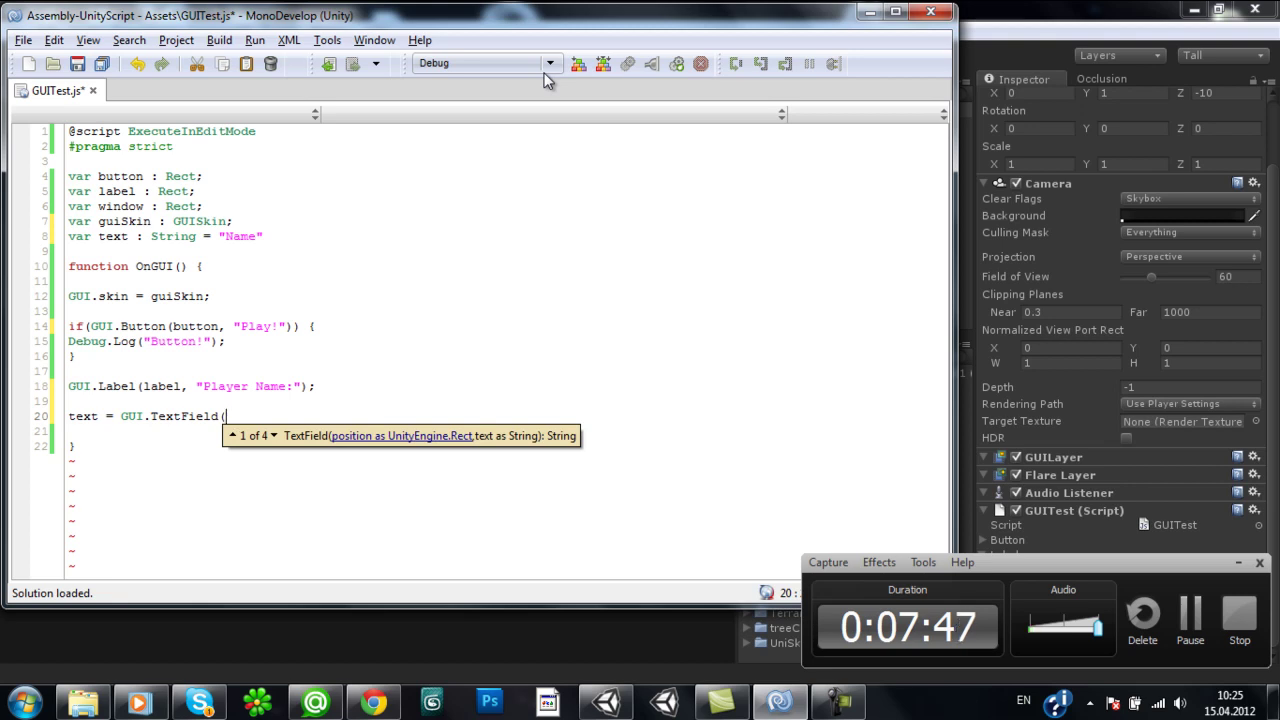
pyautogui.write('fiels')
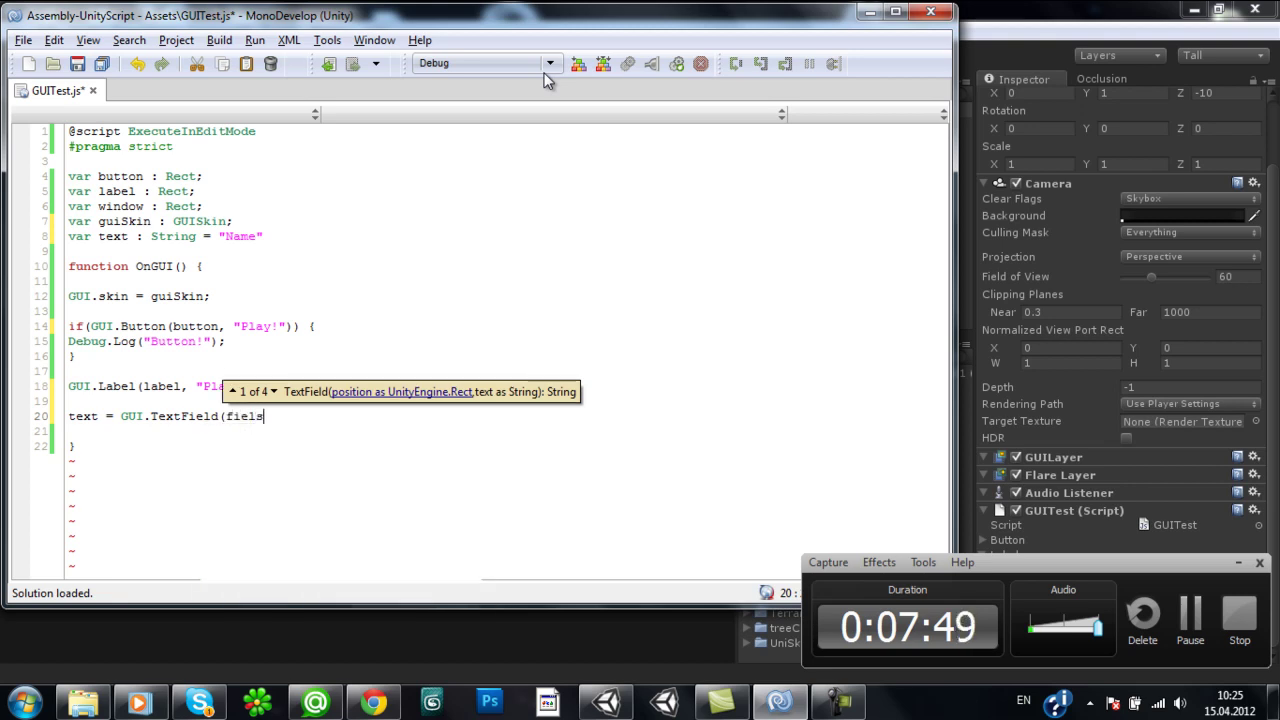
pyautogui.press('BackSpace')
pyautogui.write('d')
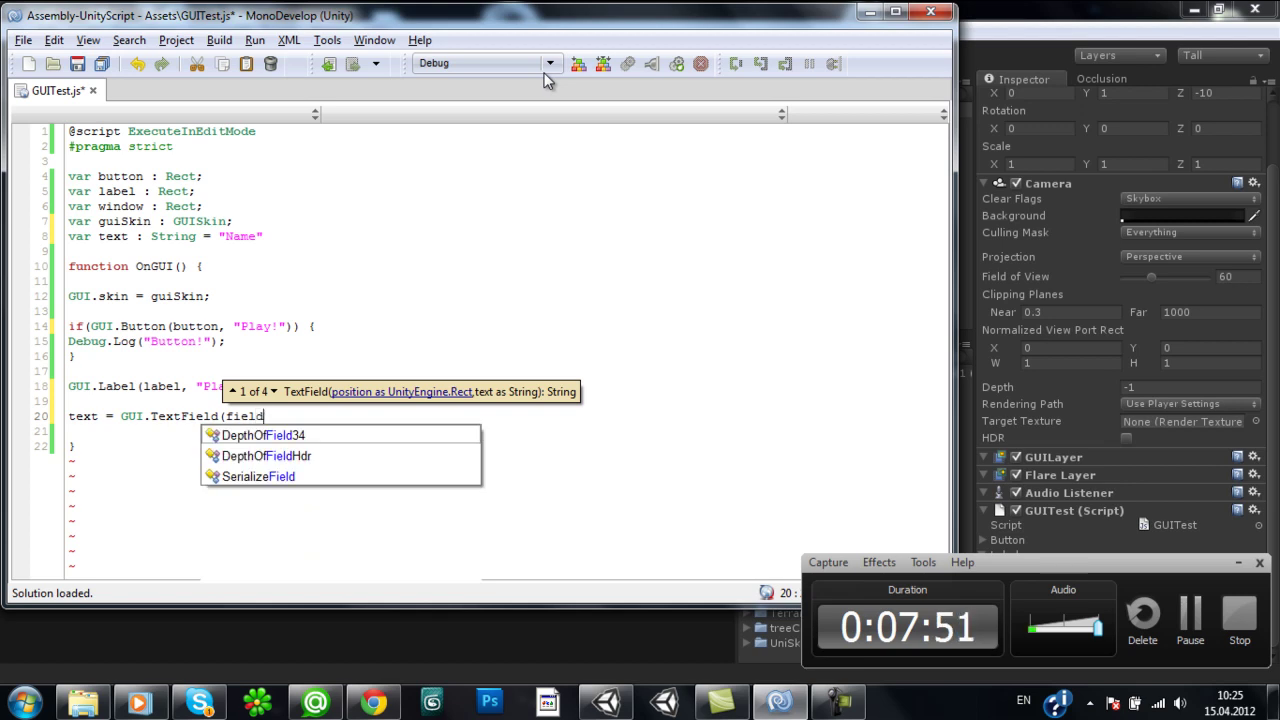
pyautogui.write(', ')
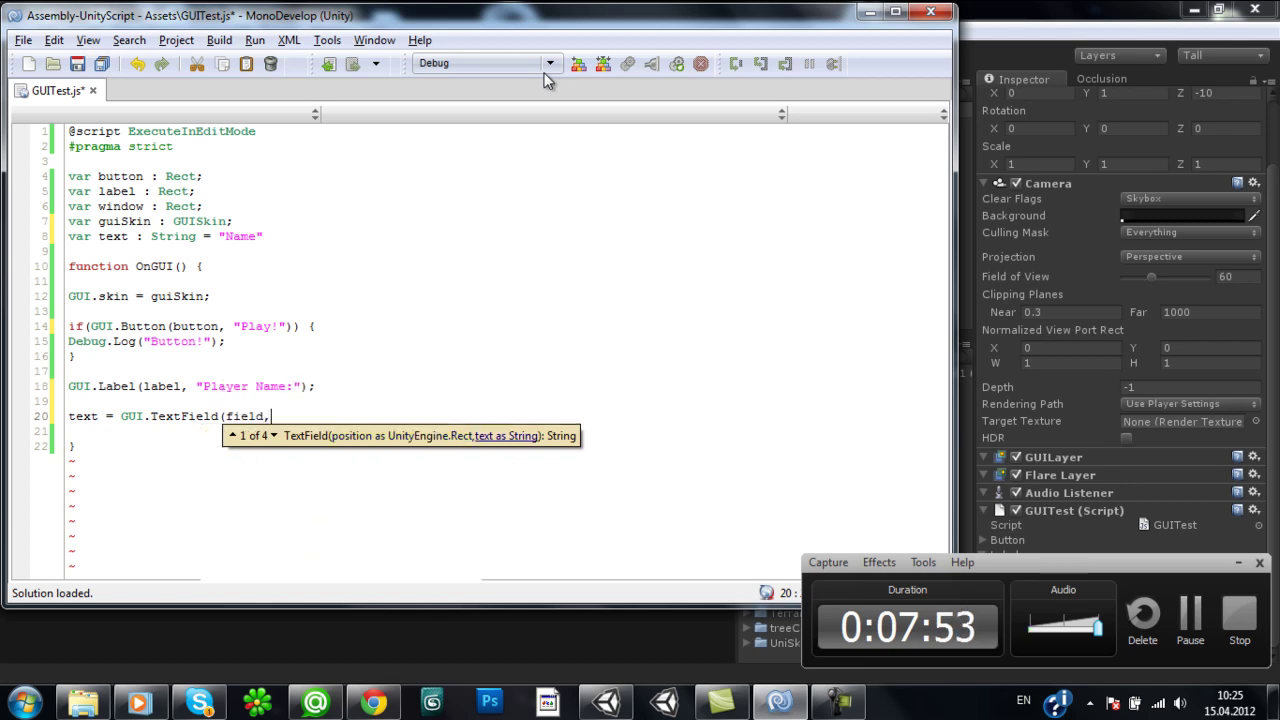
pyautogui.write('text);')
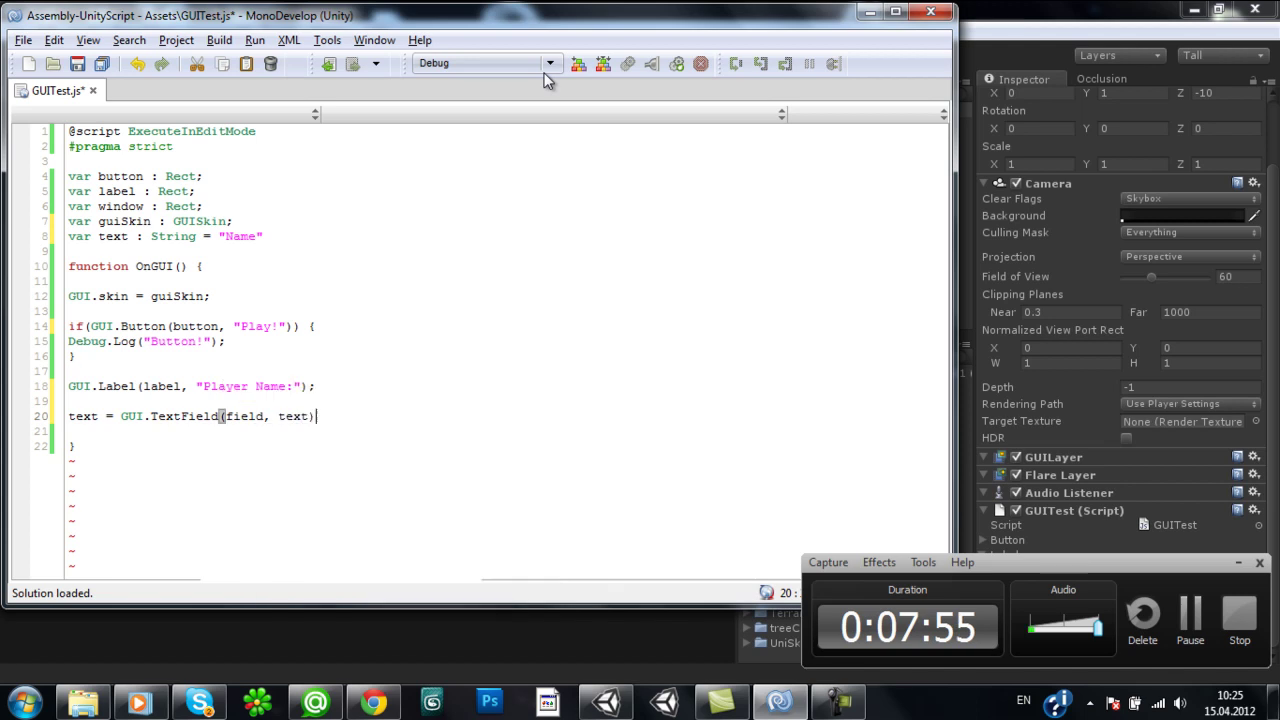
# Step: Declare var _field : Rect, rename field to _field in the call, and save GUITest.js
pyautogui.click(296, 238)
pyautogui.write(';')
pyautogui.press('Return')
pyautogui.write('ar ')
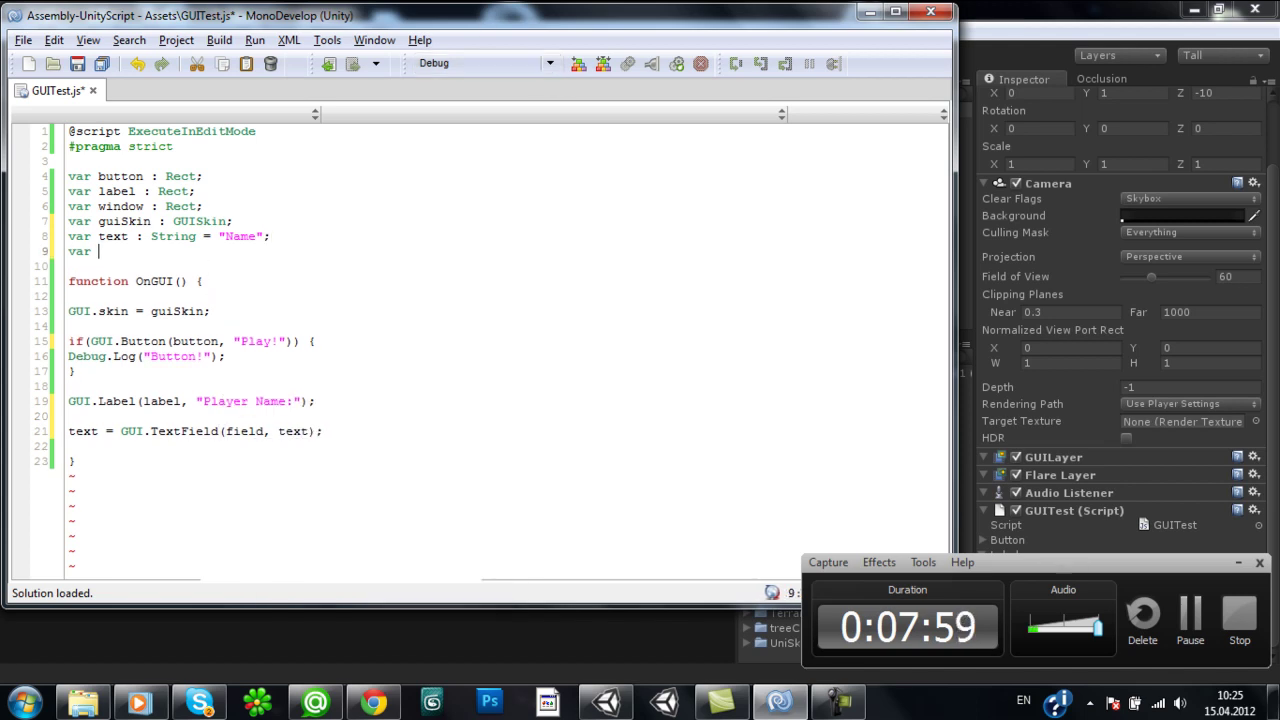
pyautogui.write('field : ')
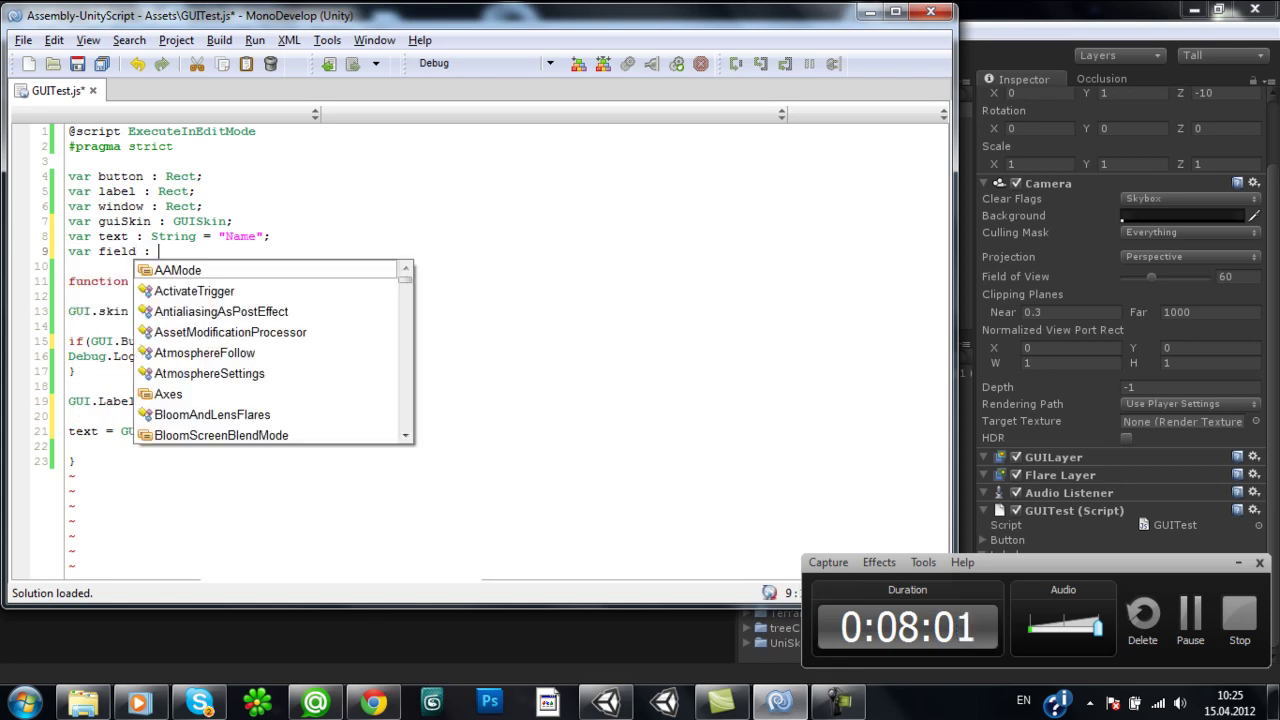
pyautogui.write('Rect;')
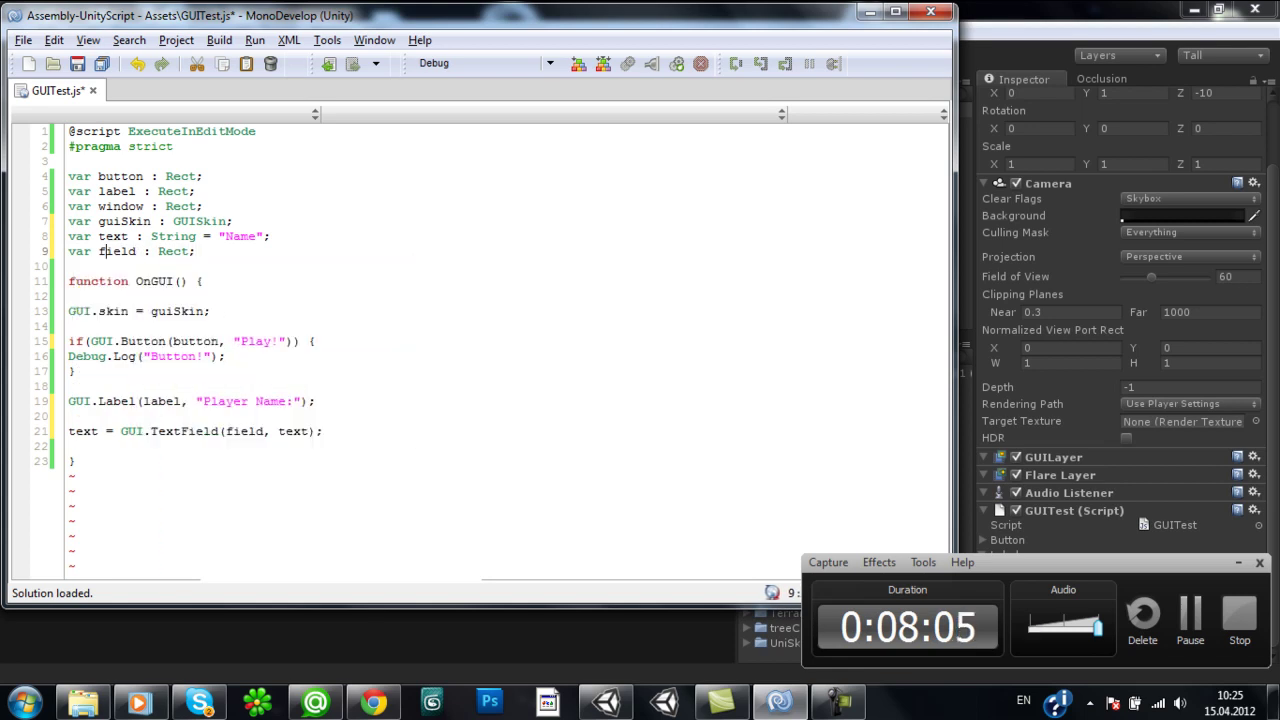
pyautogui.click(99, 251)
pyautogui.write('_')
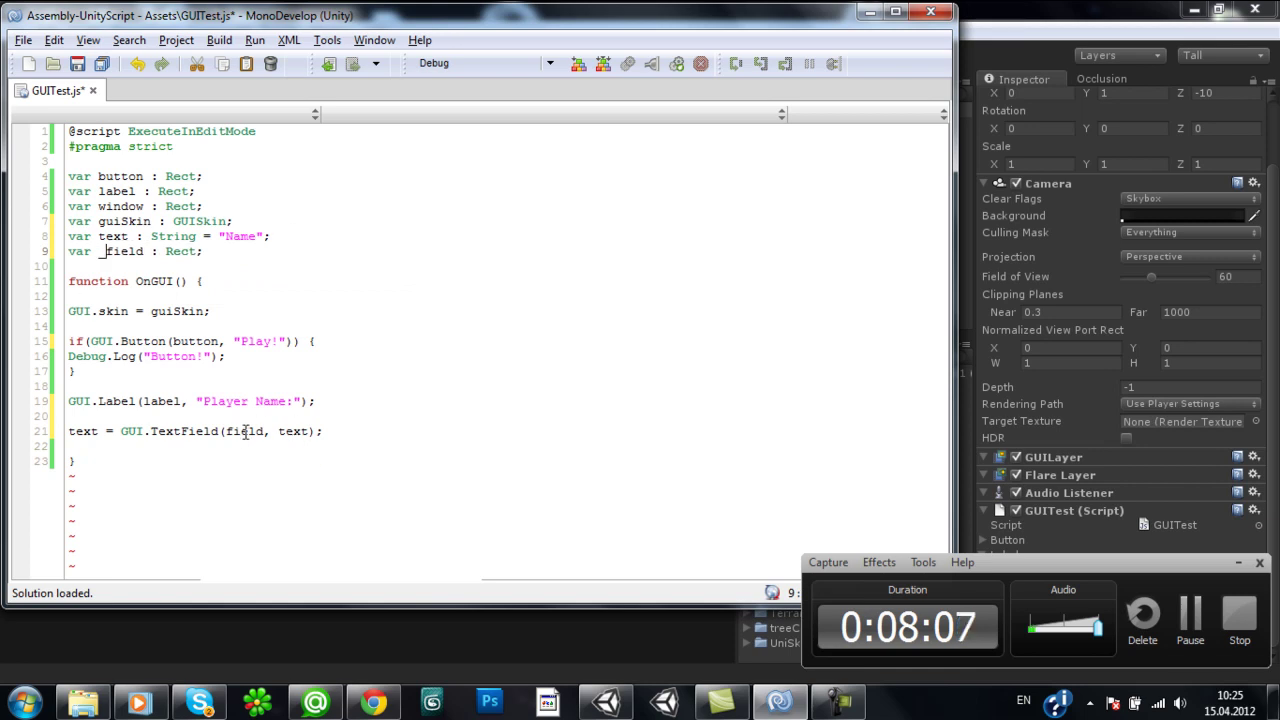
pyautogui.click(226, 431)
pyautogui.write('_')
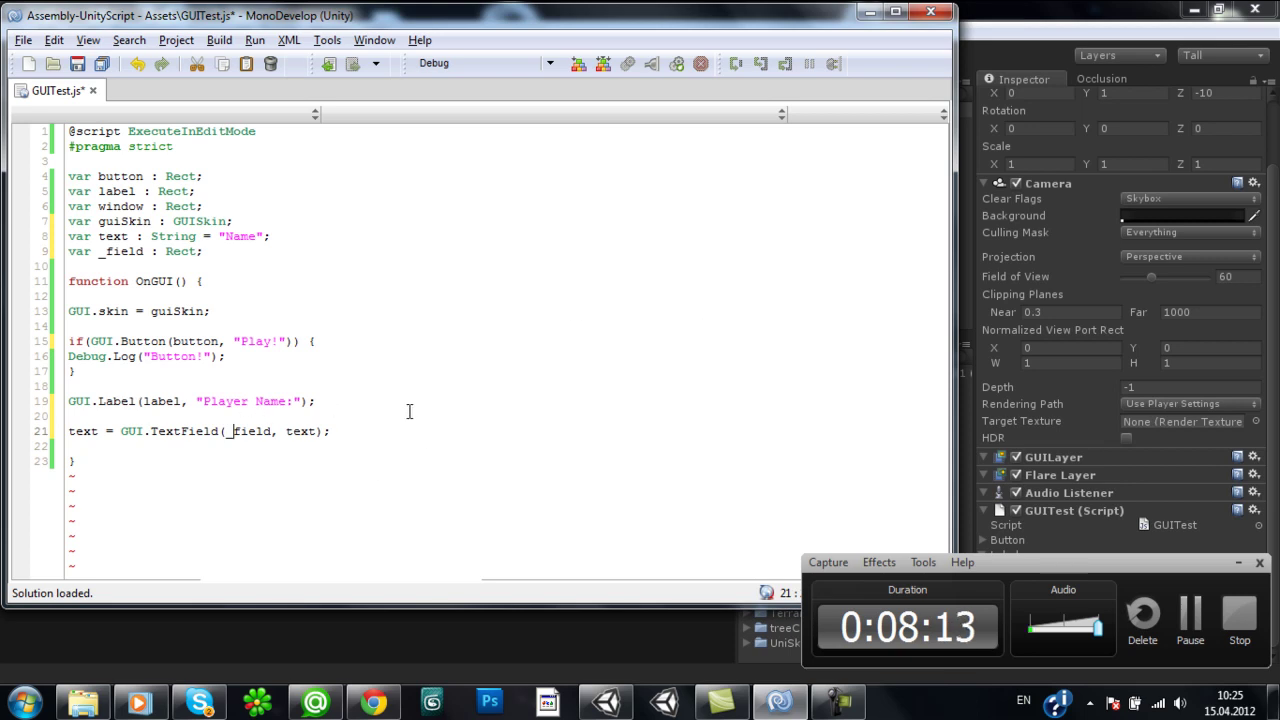
pyautogui.hotkey('ctrl', 's')
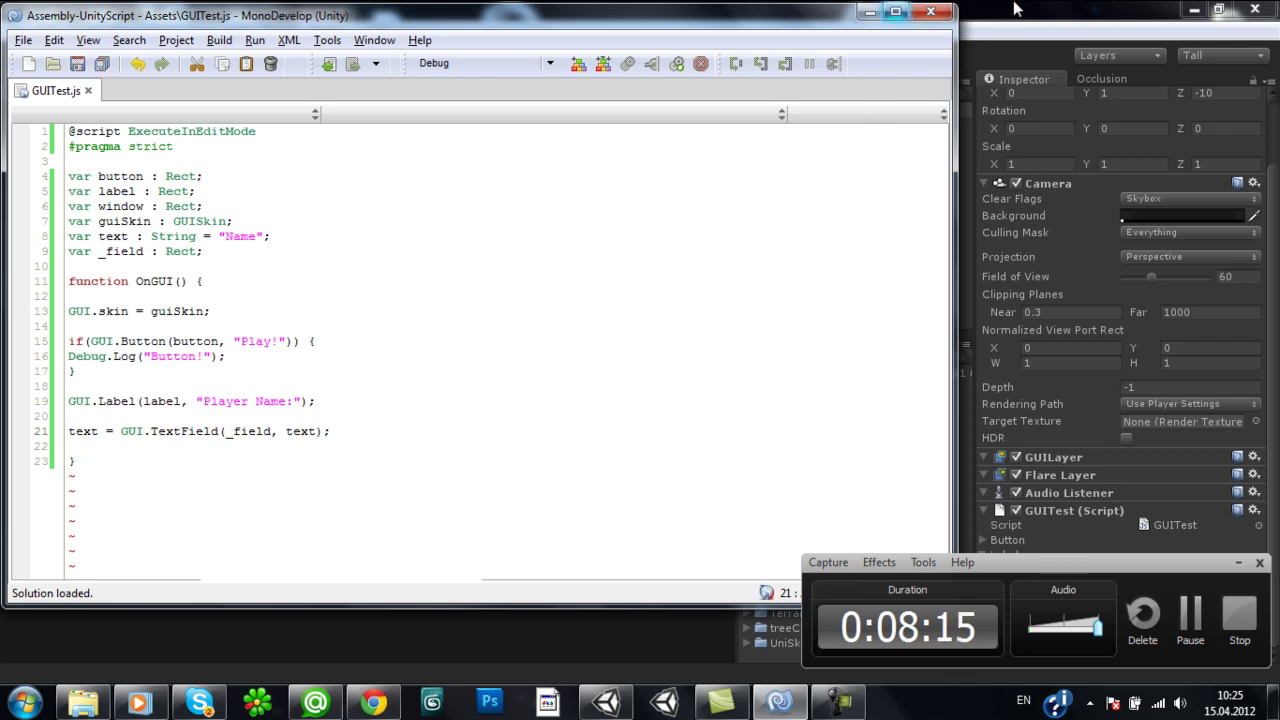
pyautogui.click(1015, 9)
# Step: Drag the Label rect values to move 'Player Name:' down and to the left
pyautogui.click(1239, 562)
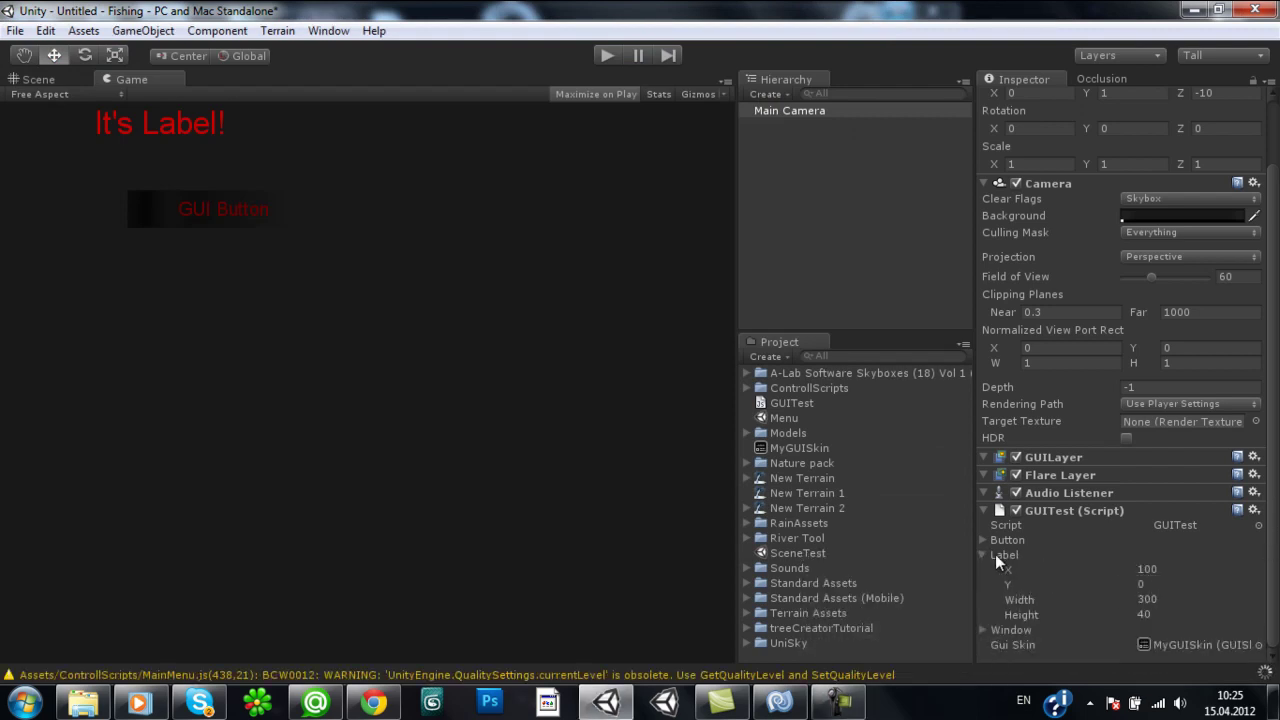
pyautogui.click(997, 554)
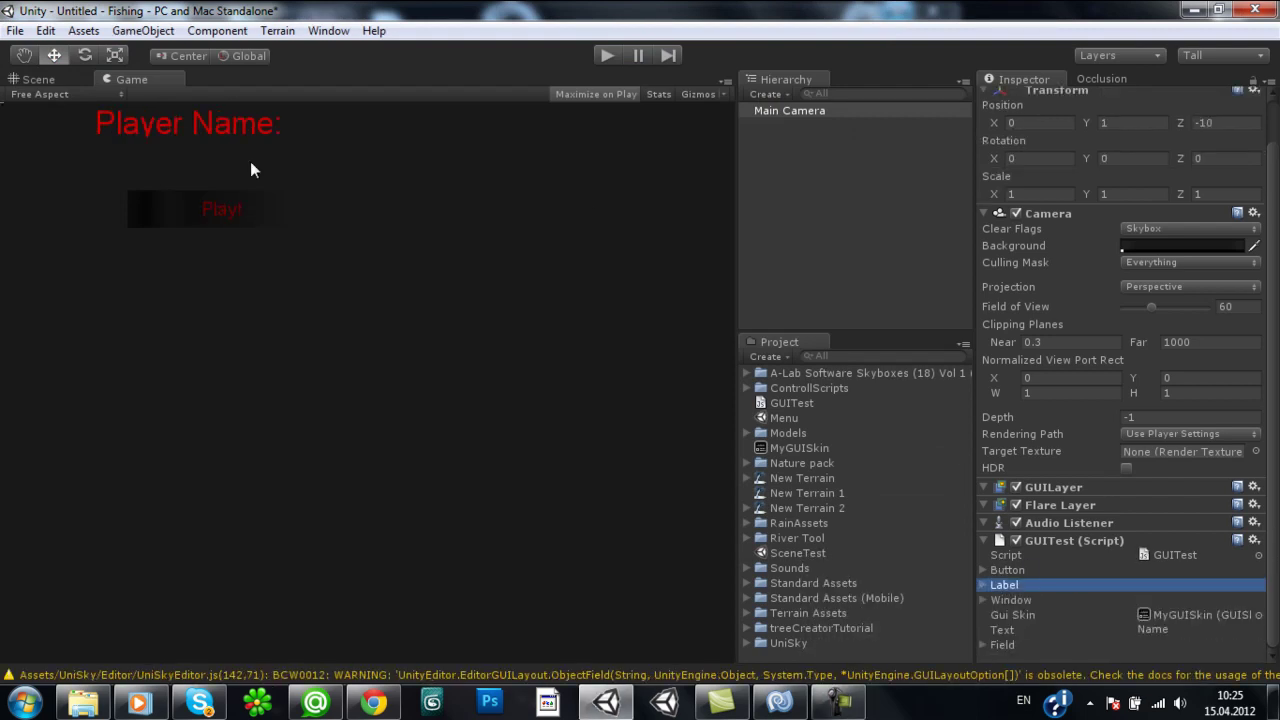
pyautogui.click(1018, 584)
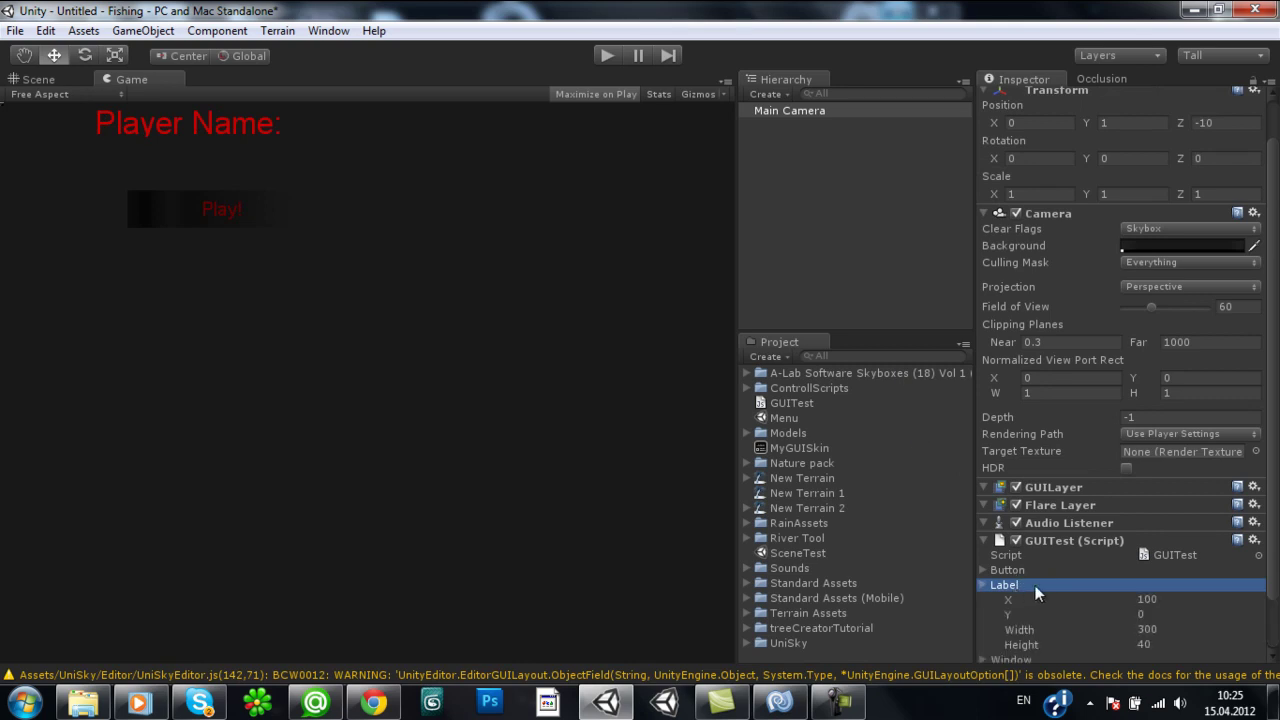
pyautogui.scroll(-3, 1023, 586)
pyautogui.moveTo(1142, 557); pyautogui.dragTo(1262, 537)
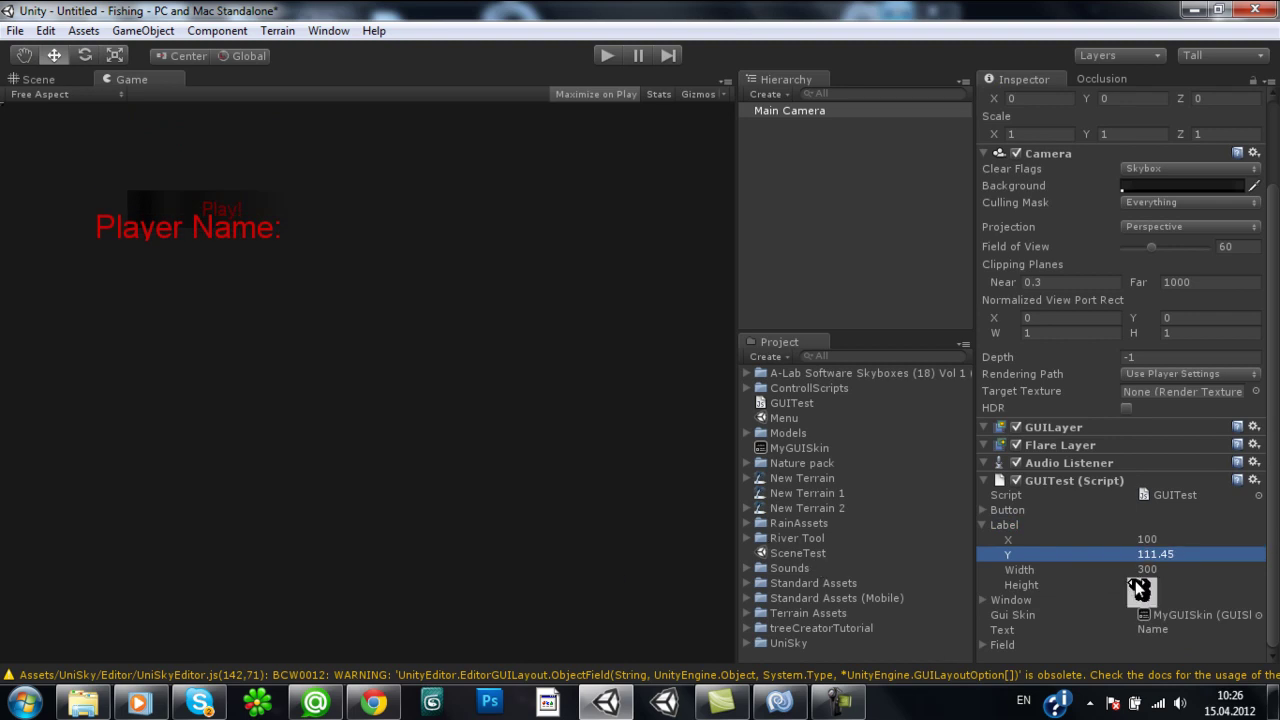
pyautogui.moveTo(1134, 543)
pyautogui.mouseDown()
pyautogui.moveTo(1103, 545)
pyautogui.moveTo(1117, 445)
pyautogui.mouseUp()
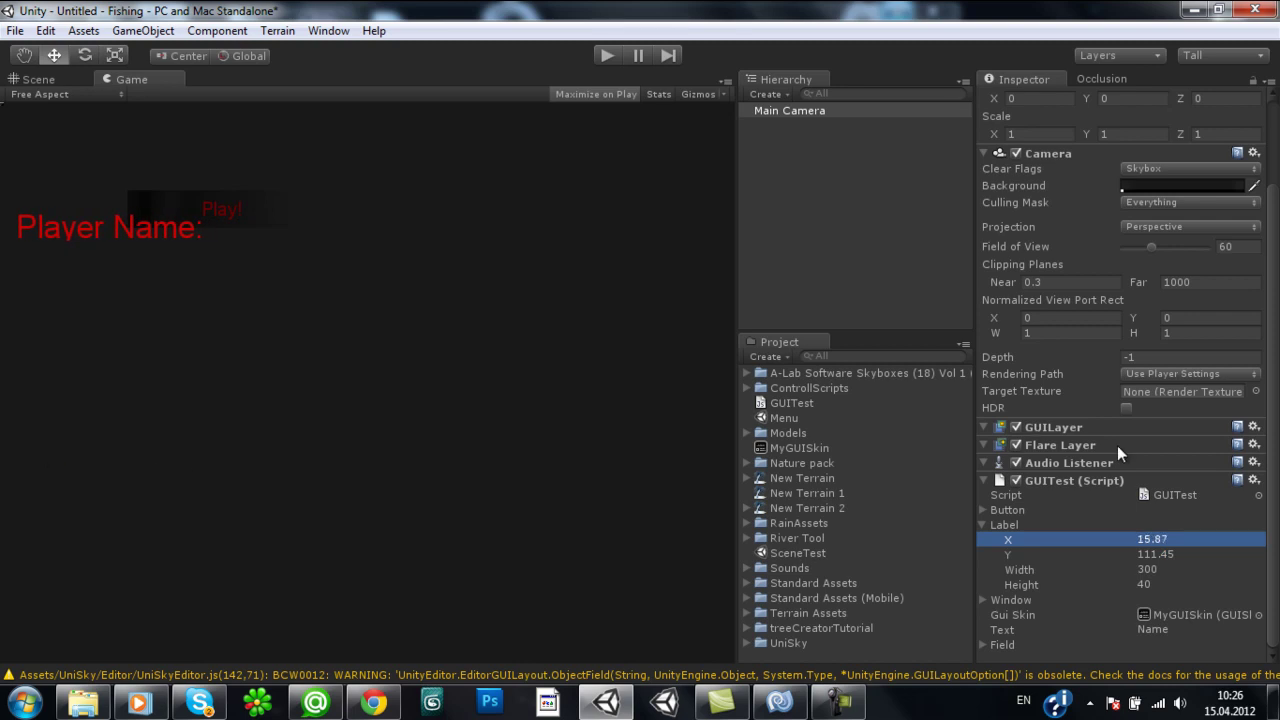
# Step: Drag the Button rect values to reposition the Play! button lower
pyautogui.click(1003, 601)
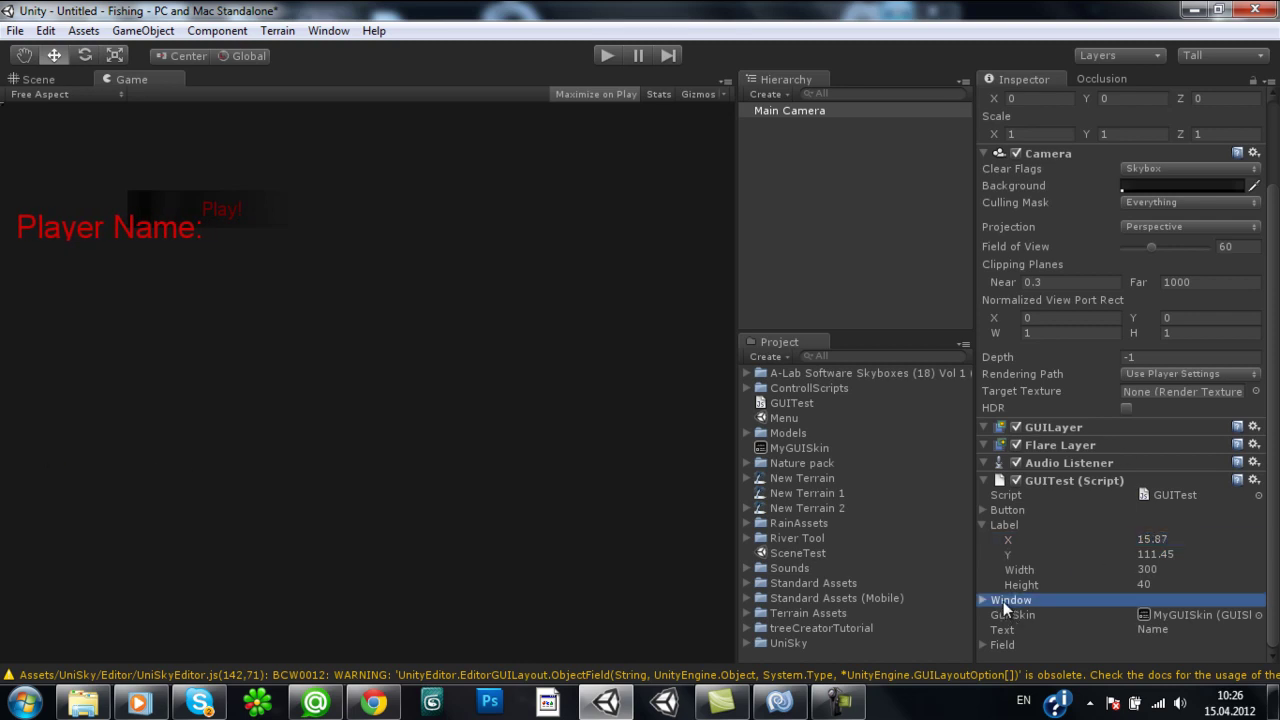
pyautogui.click(1009, 510)
pyautogui.moveTo(1043, 543); pyautogui.dragTo(1131, 543)
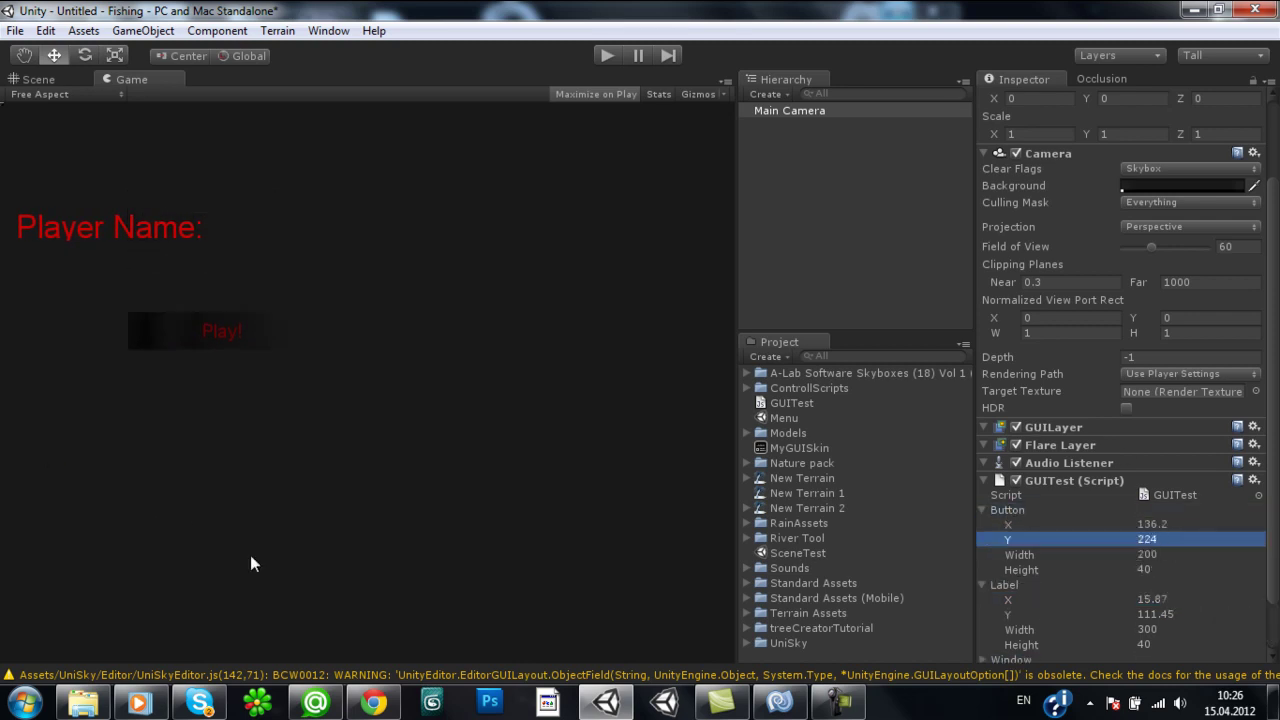
pyautogui.moveTo(250, 564); pyautogui.dragTo(271, 557)
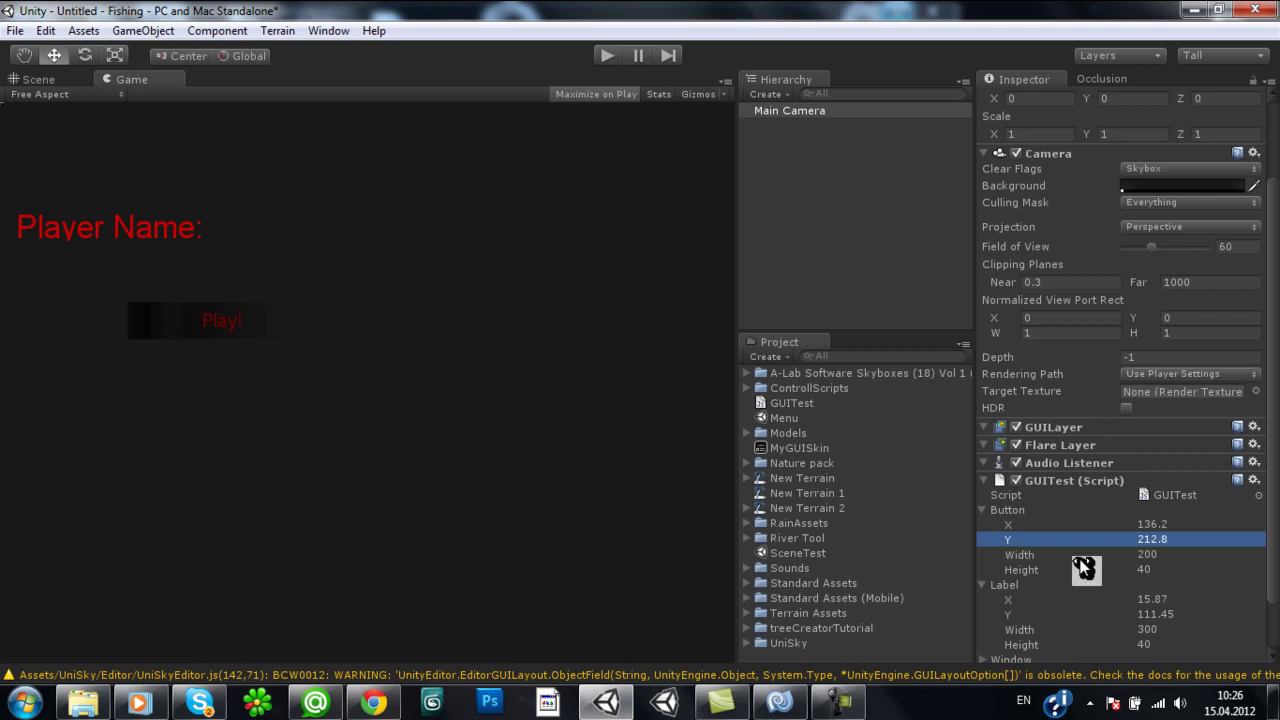
pyautogui.click(996, 511)
pyautogui.click(1004, 524)
# Step: Set the Field rect to X 228.24, Y 118.8, width 200, height 30, then press Play
pyautogui.click(1002, 644)
pyautogui.scroll(-2, 1163, 577)
pyautogui.click(1087, 597)
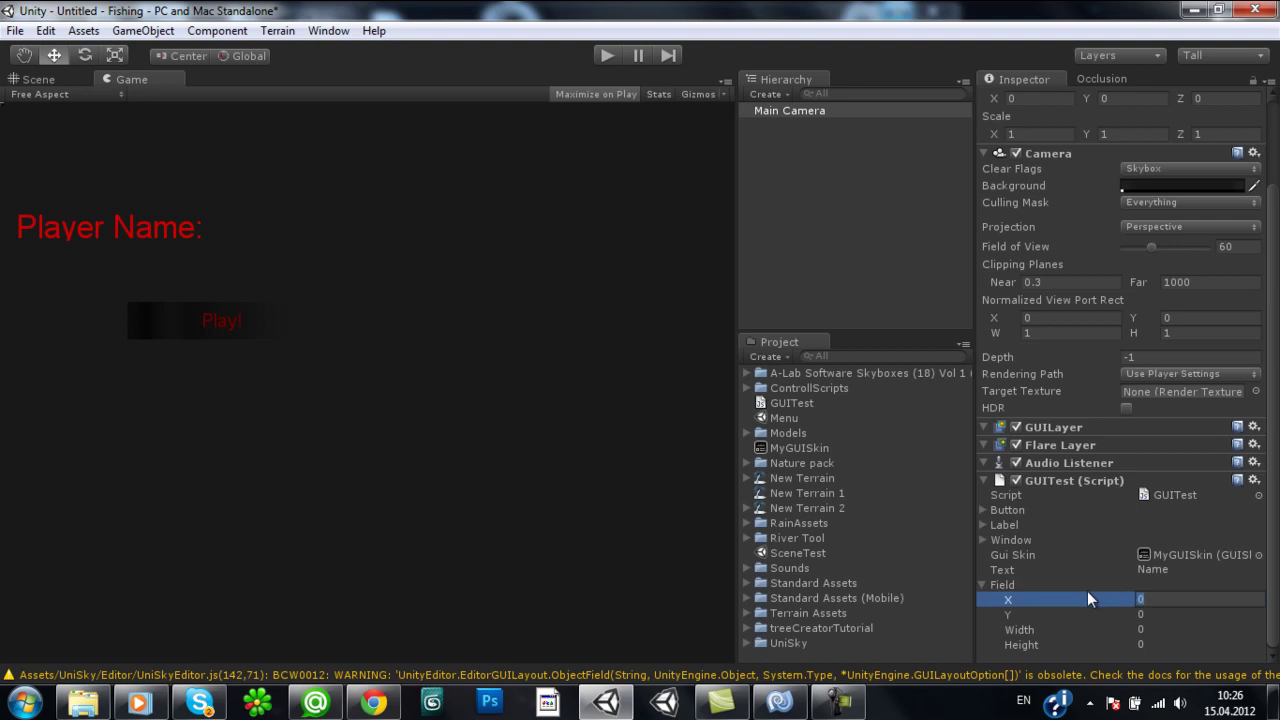
pyautogui.write('00')
pyautogui.click(1019, 629)
pyautogui.write('200')
pyautogui.click(1148, 644)
pyautogui.write('40')
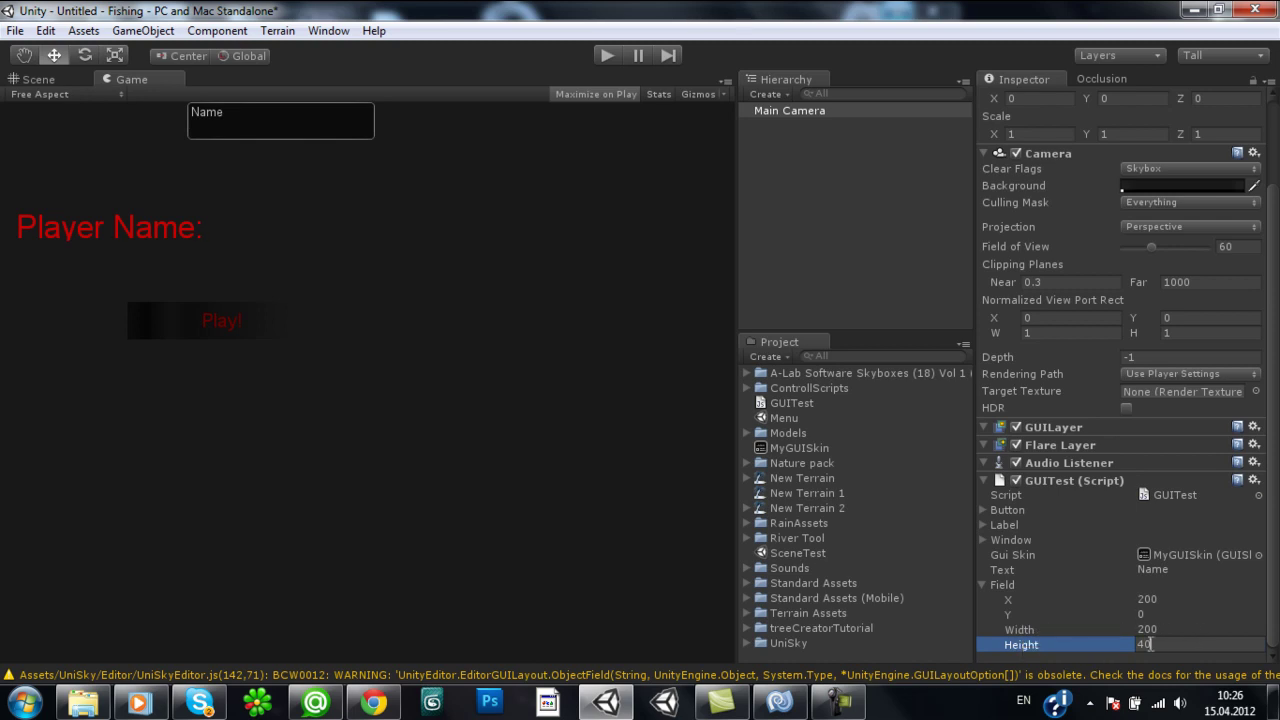
pyautogui.moveTo(1115, 640); pyautogui.dragTo(259, 620)
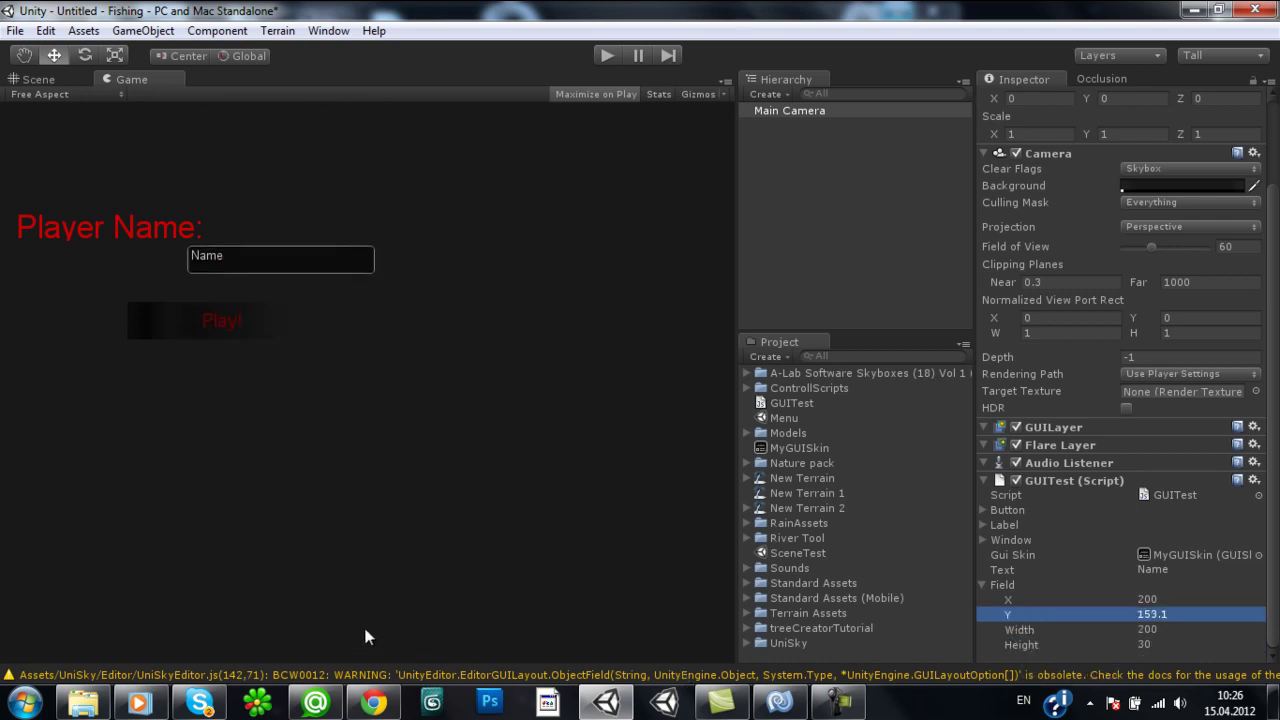
pyautogui.moveTo(1137, 600)
pyautogui.mouseDown()
pyautogui.moveTo(1248, 603)
pyautogui.moveTo(751, 601)
pyautogui.mouseUp()
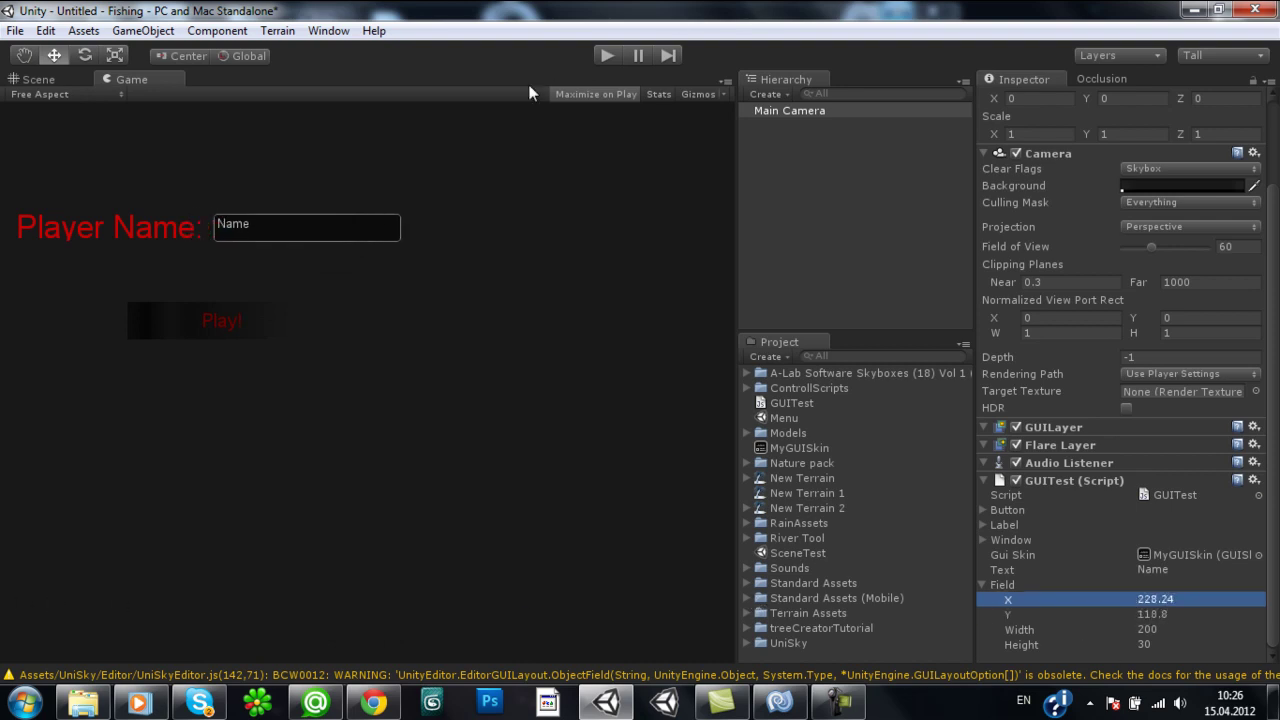
pyautogui.click(599, 58)
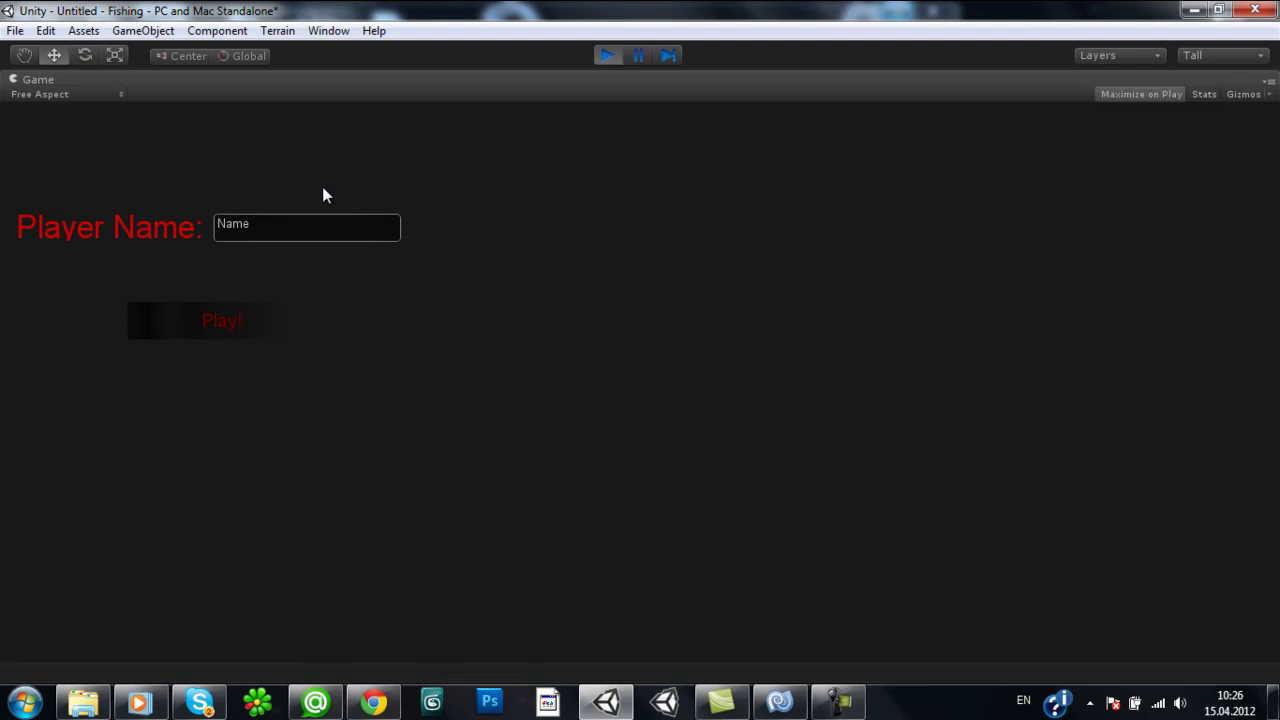
# Step: Type into the Name field and click Play! in the running game
pyautogui.press('BackSpace')
pyautogui.press('BackSpace')
pyautogui.press('BackSpace')
pyautogui.write('23232322323232323')
pyautogui.press('BackSpace')
pyautogui.press('BackSpace')
pyautogui.press('BackSpace')
pyautogui.press('BackSpace')
pyautogui.press('BackSpace')
pyautogui.press('BackSpace')
pyautogui.click(197, 324)
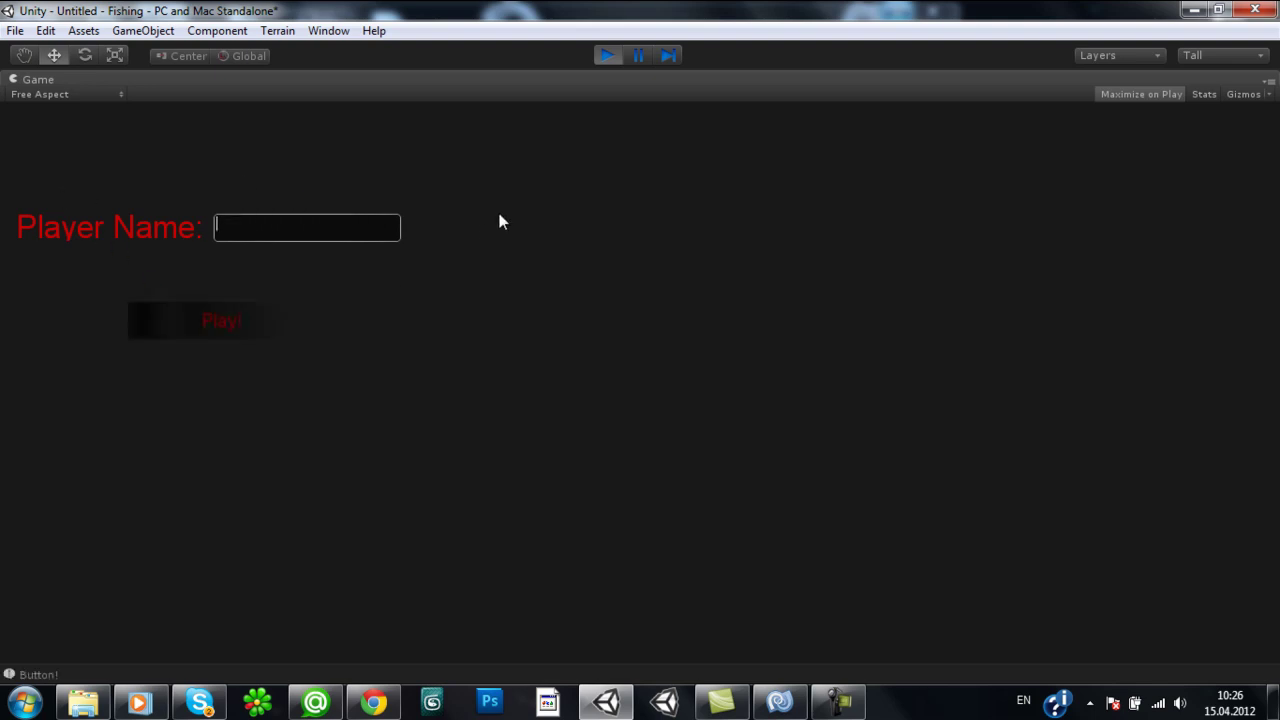
# Step: Stop Play mode and clear the Console log
pyautogui.click(606, 56)
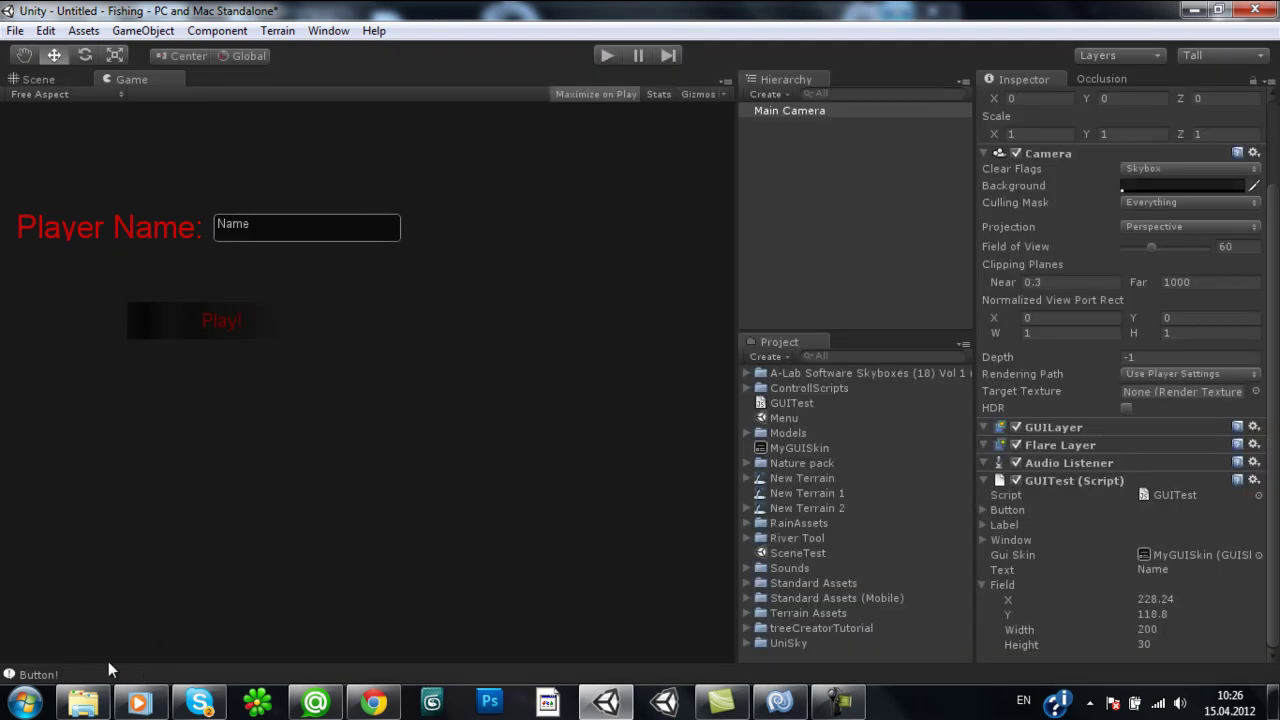
pyautogui.click(57, 678)
pyautogui.click(222, 106)
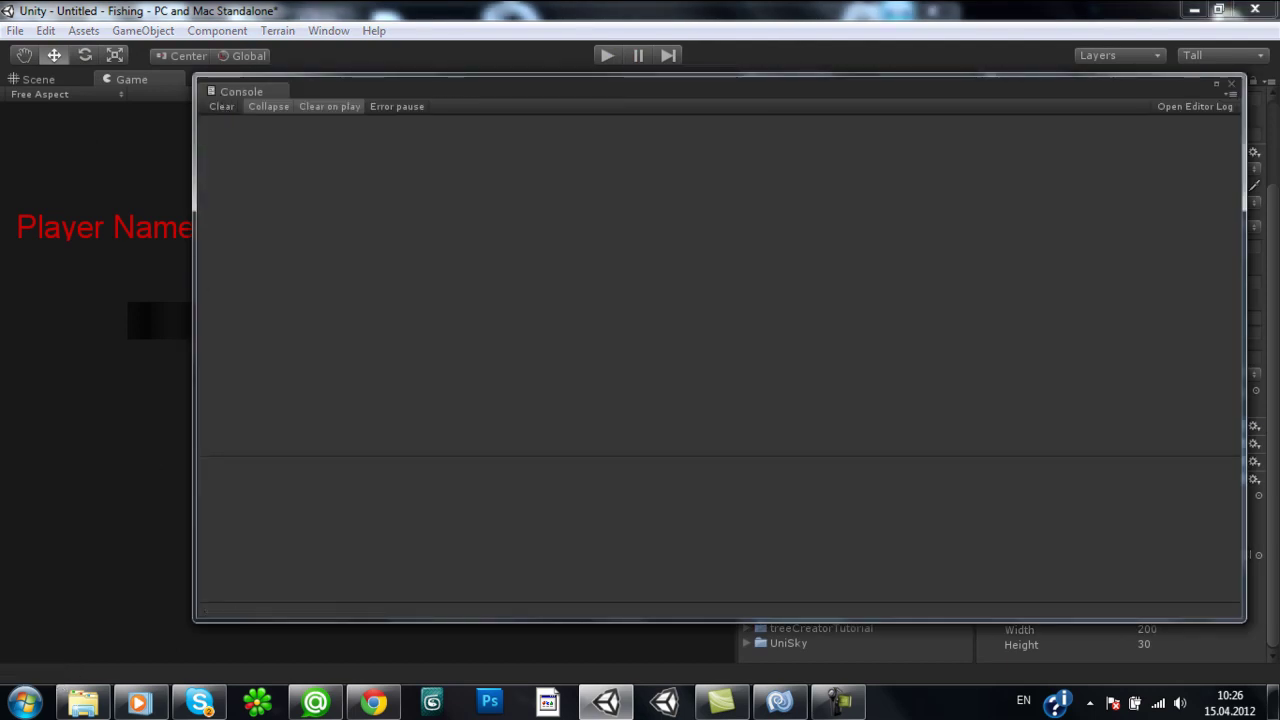
pyautogui.click(1231, 84)
# Step: Declare var simb : int, pass simb as GUI.TextField's third argument, and save
pyautogui.hotkey('alt', 'Tab')
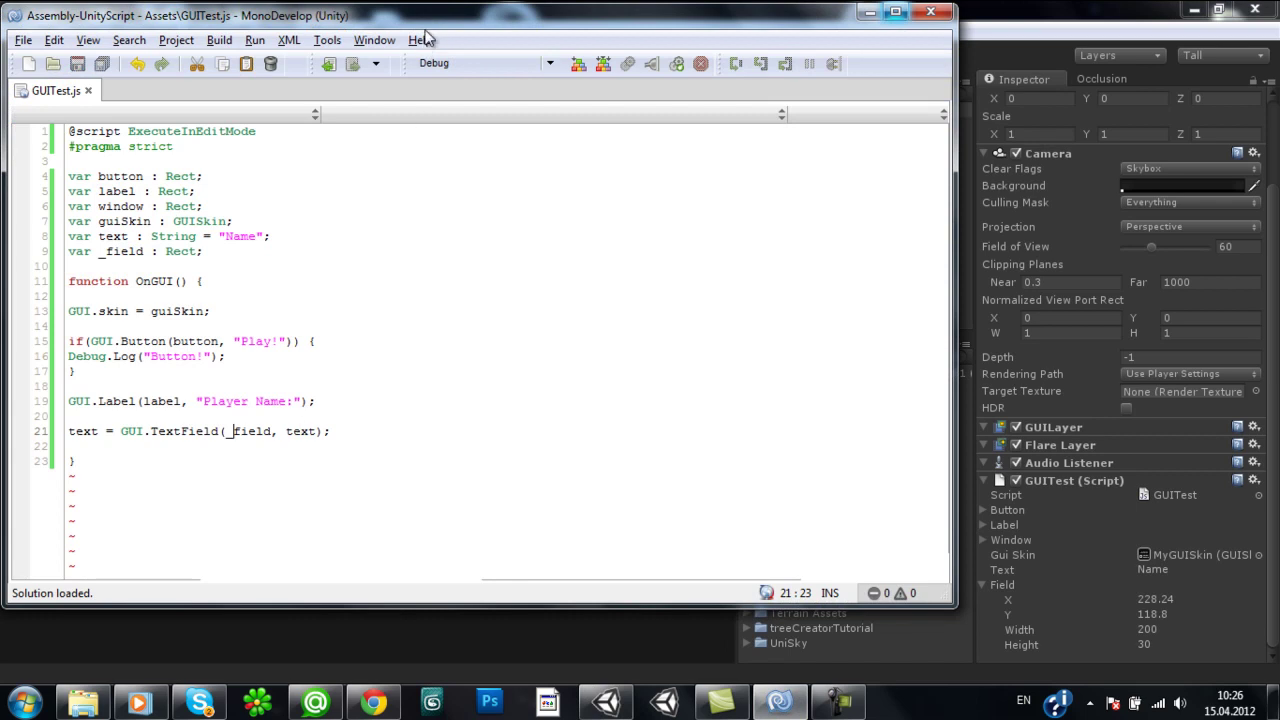
pyautogui.moveTo(880, 12); pyautogui.dragTo(1060, 54)
pyautogui.click(499, 469)
pyautogui.write(',')
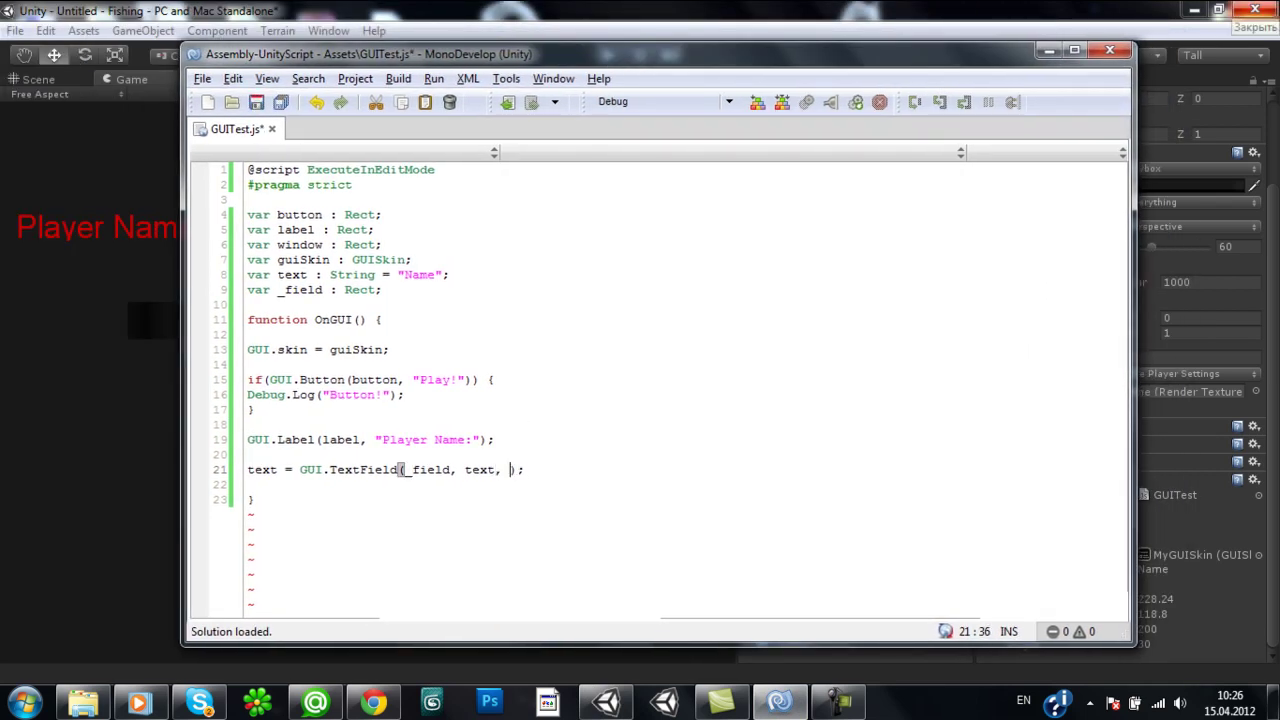
pyautogui.click(393, 291)
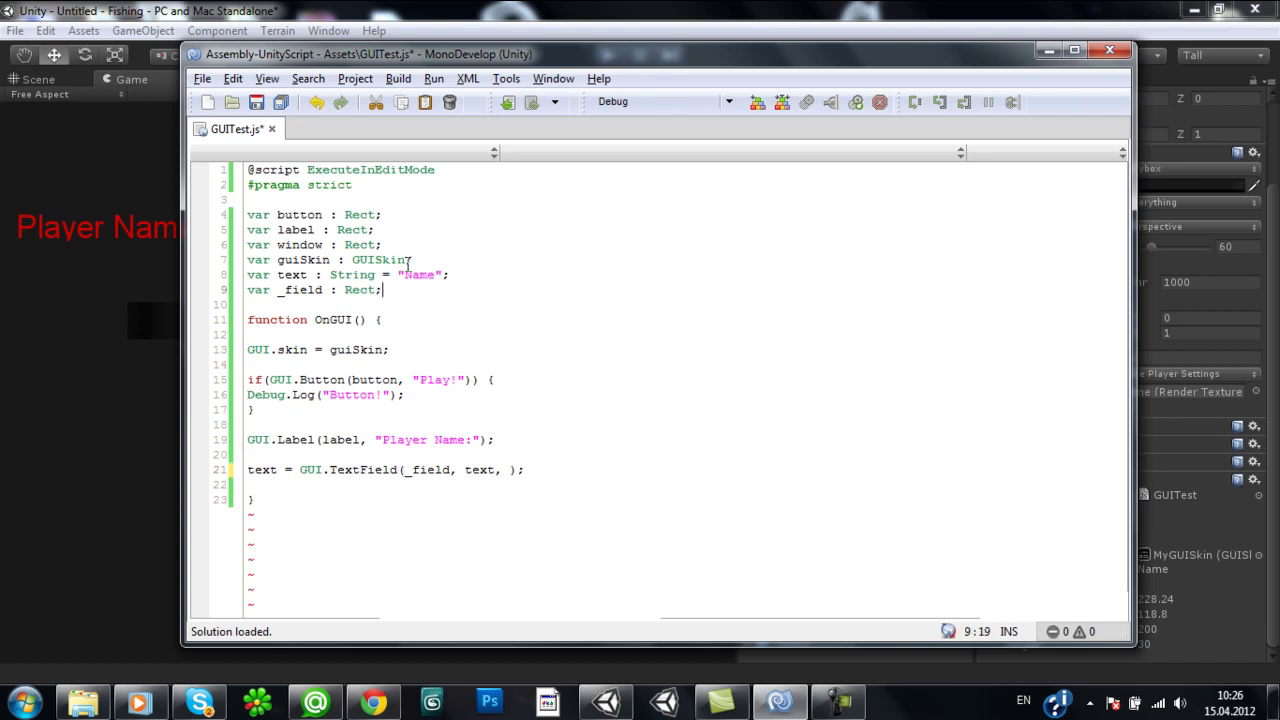
pyautogui.press('Return')
pyautogui.write('simb : i')
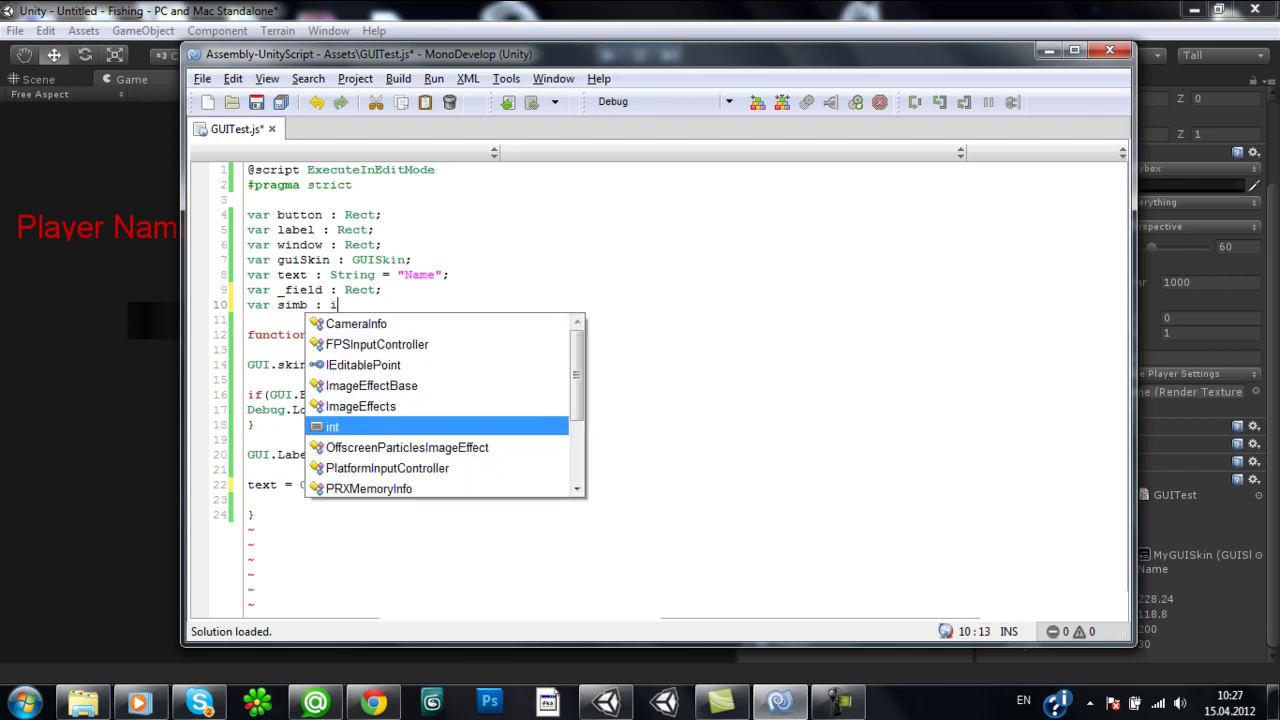
pyautogui.write('nt;')
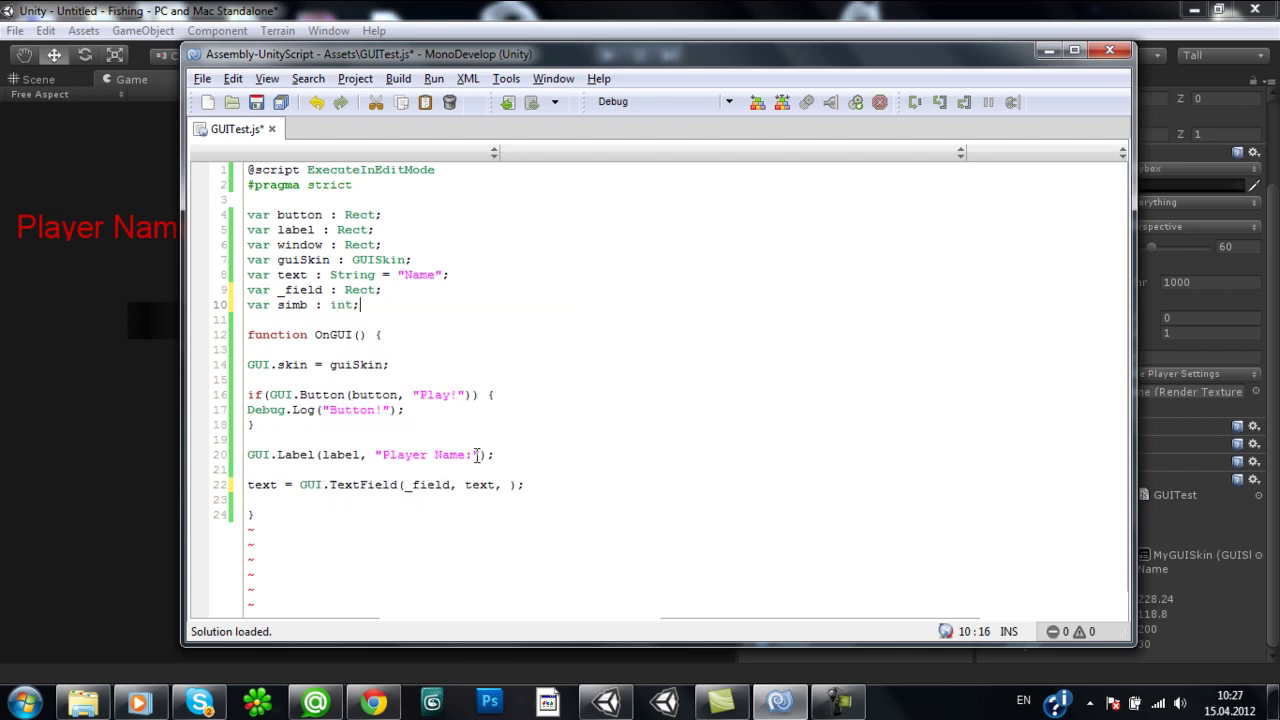
pyautogui.click(509, 484)
pyautogui.write('si')
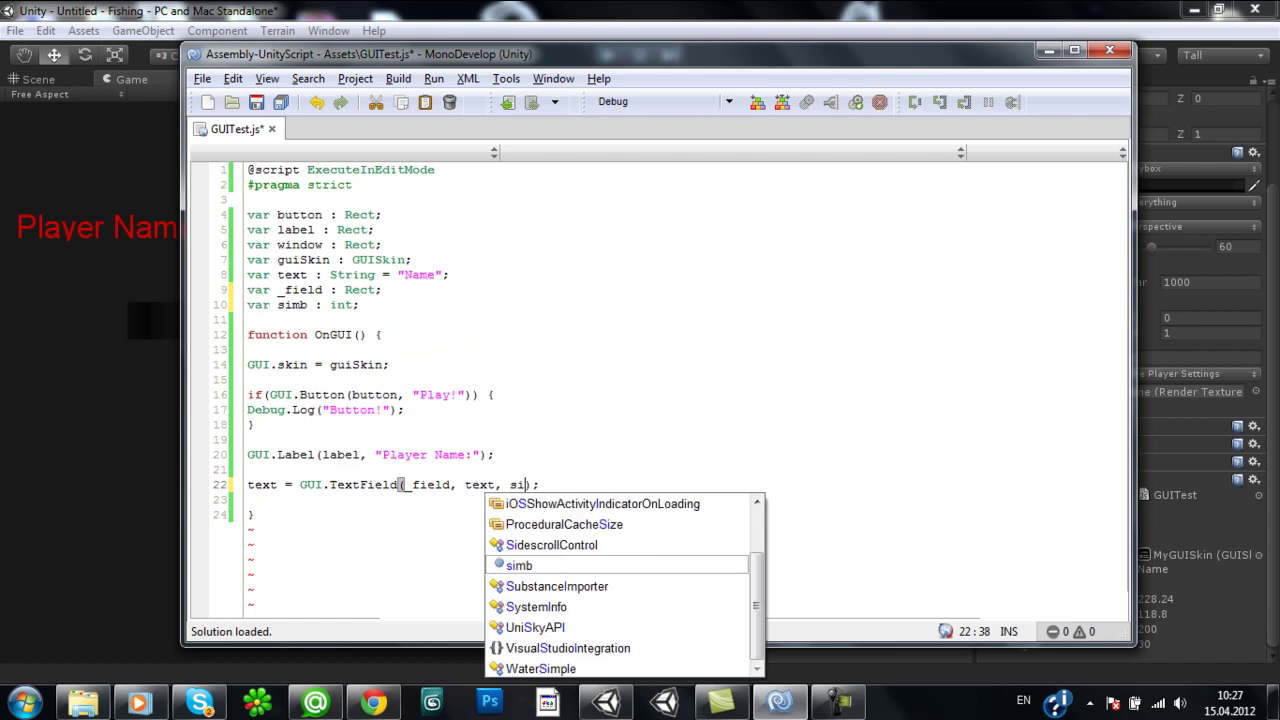
pyautogui.write('mb')
pyautogui.hotkey('ctrl', 's')
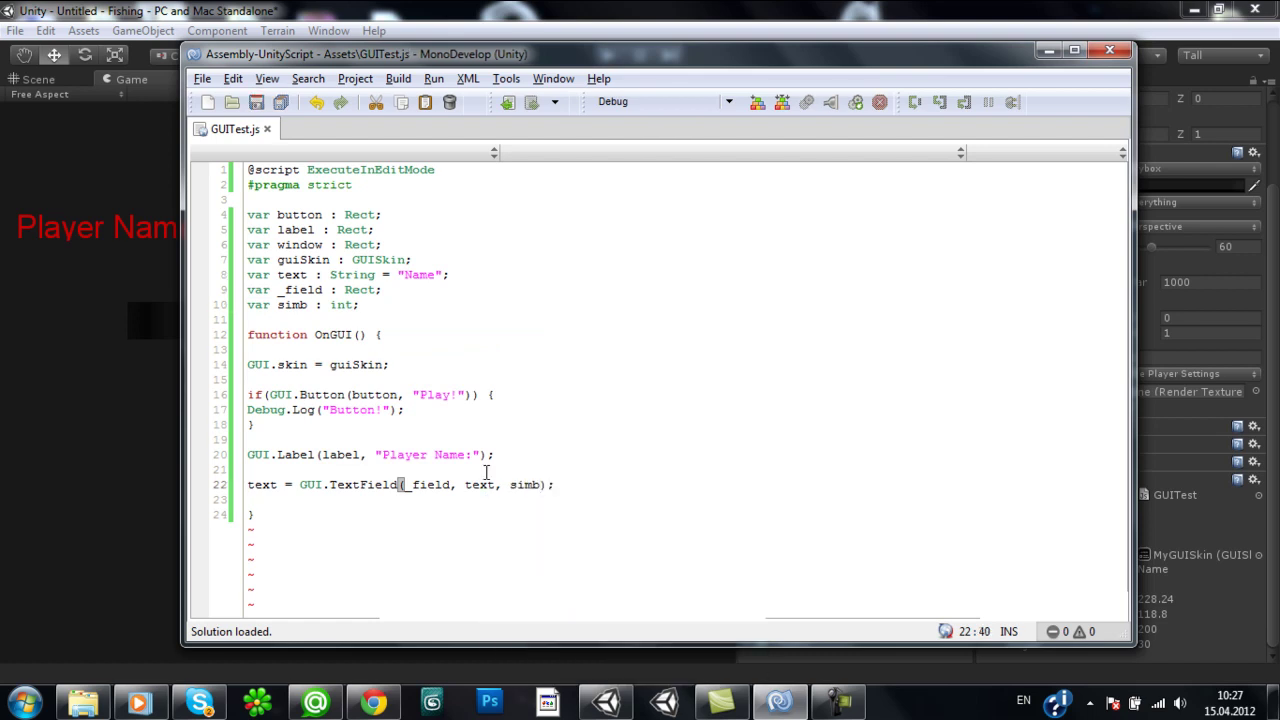
pyautogui.hotkey('alt', 'Tab')
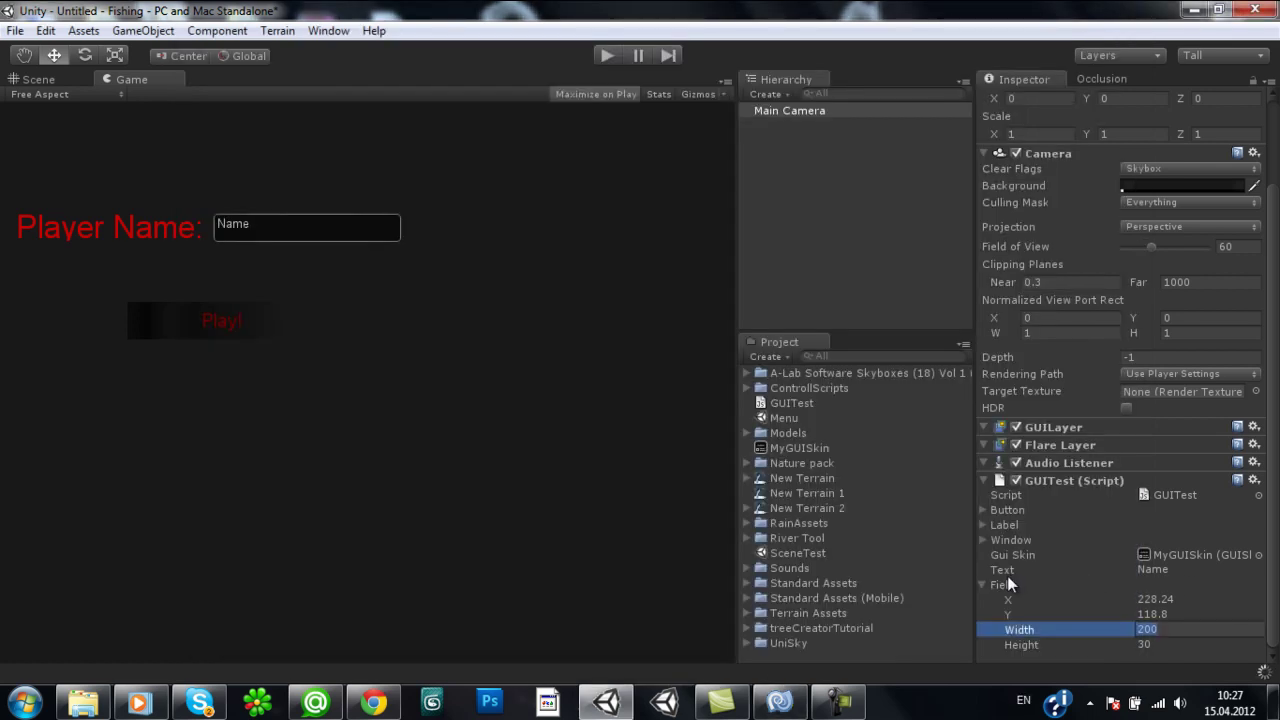
# Step: Set Simb to 5 in the GUITest Inspector
pyautogui.click(1006, 582)
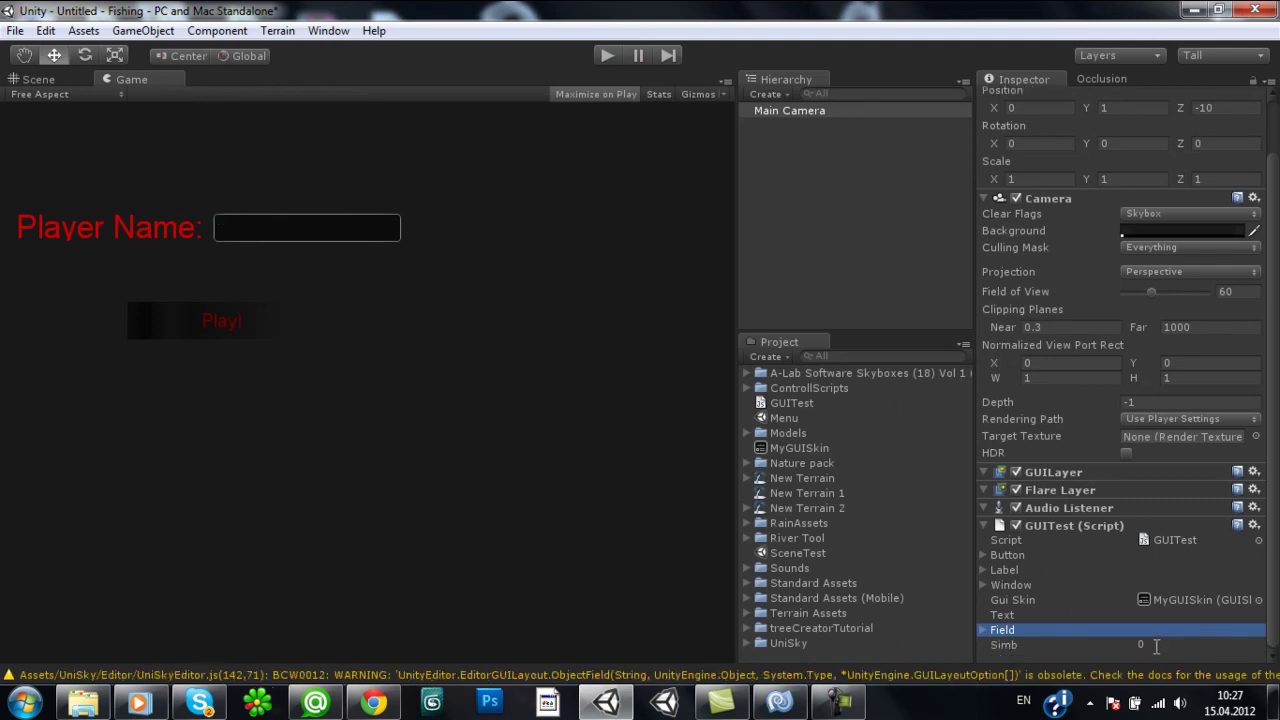
pyautogui.click(1155, 645)
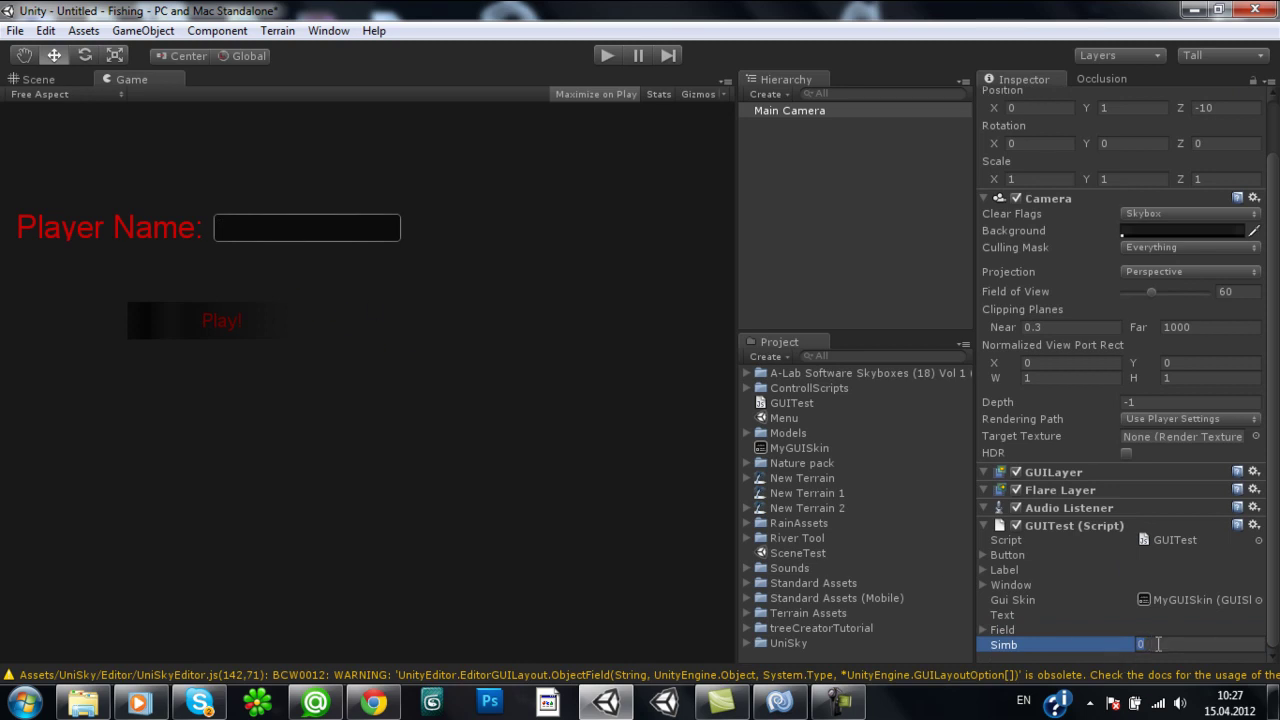
pyautogui.write('5')
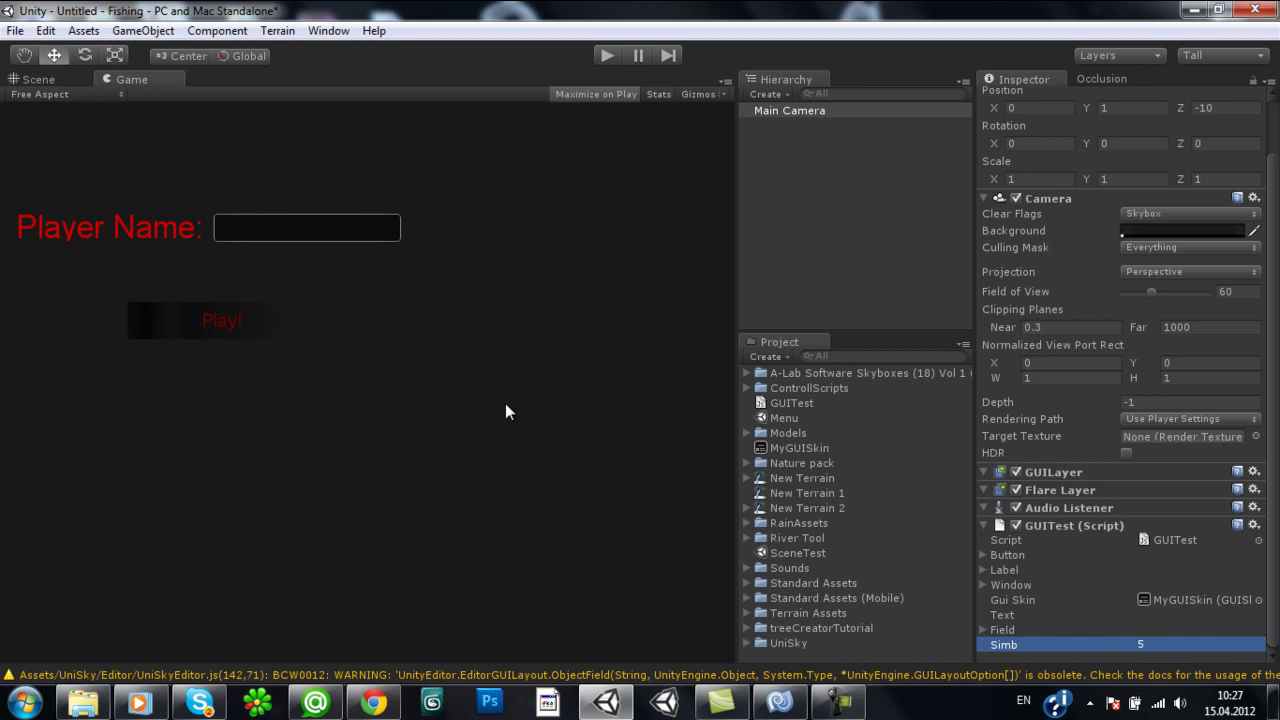
# Step: Run the game, type '22222', 'A' and 'Fligh' into the name field, click Play!, then stop
pyautogui.click(616, 56)
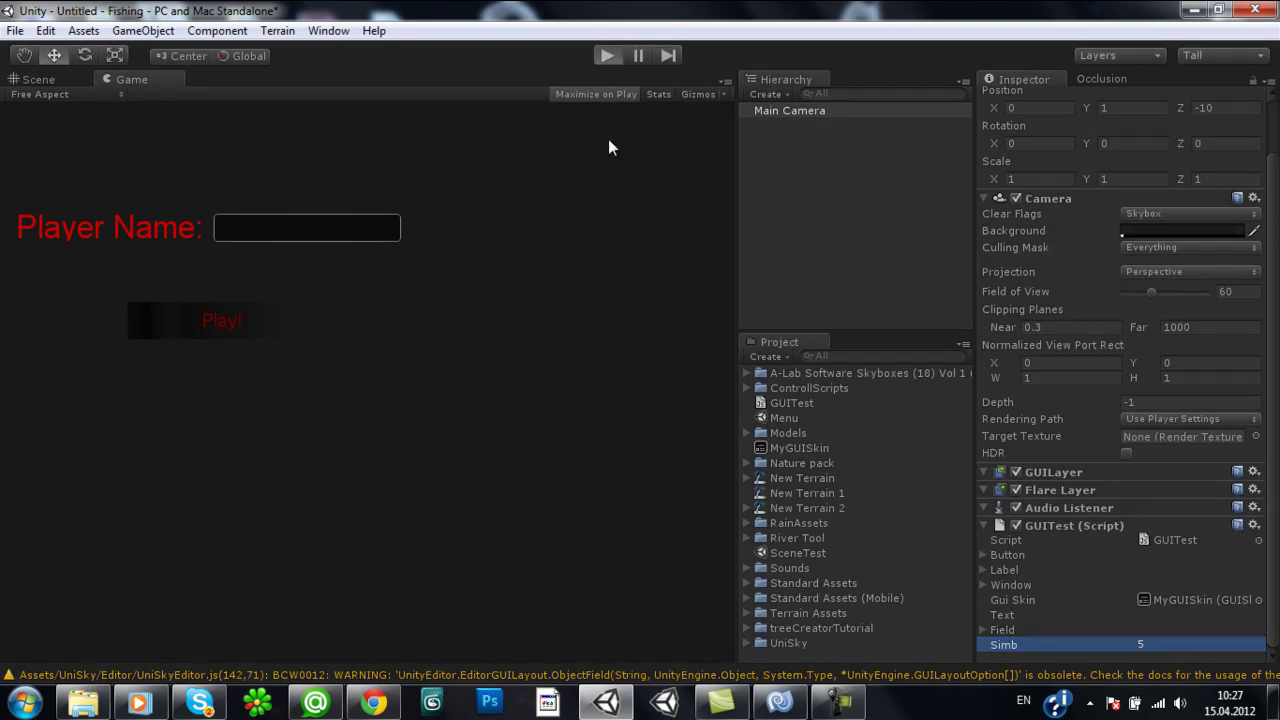
pyautogui.click(330, 231)
pyautogui.write('22222')
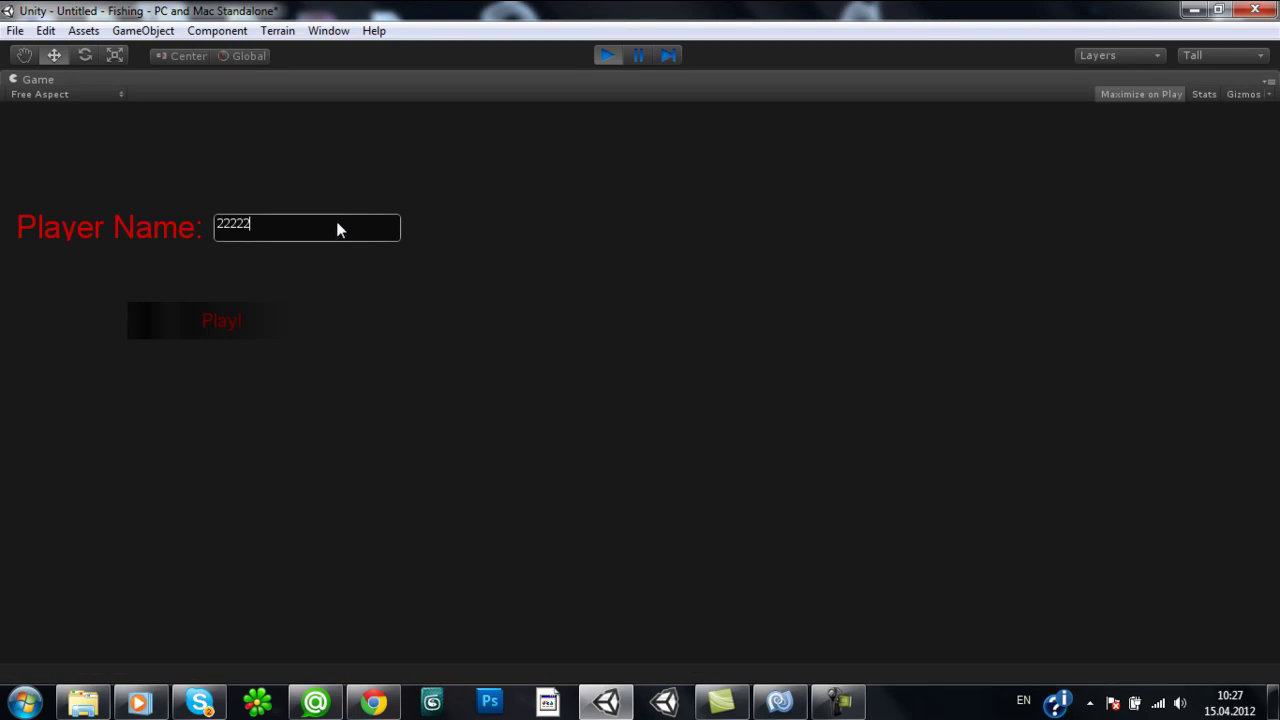
pyautogui.doubleClick(337, 230)
pyautogui.click(340, 229)
pyautogui.press('BackSpace')
pyautogui.press('BackSpace')
pyautogui.press('BackSpace')
pyautogui.write('A')
pyautogui.press('BackSpace')
pyautogui.press('BackSpace')
pyautogui.press('BackSpace')
pyautogui.write('Fligh')
pyautogui.click(263, 318)
pyautogui.click(607, 56)
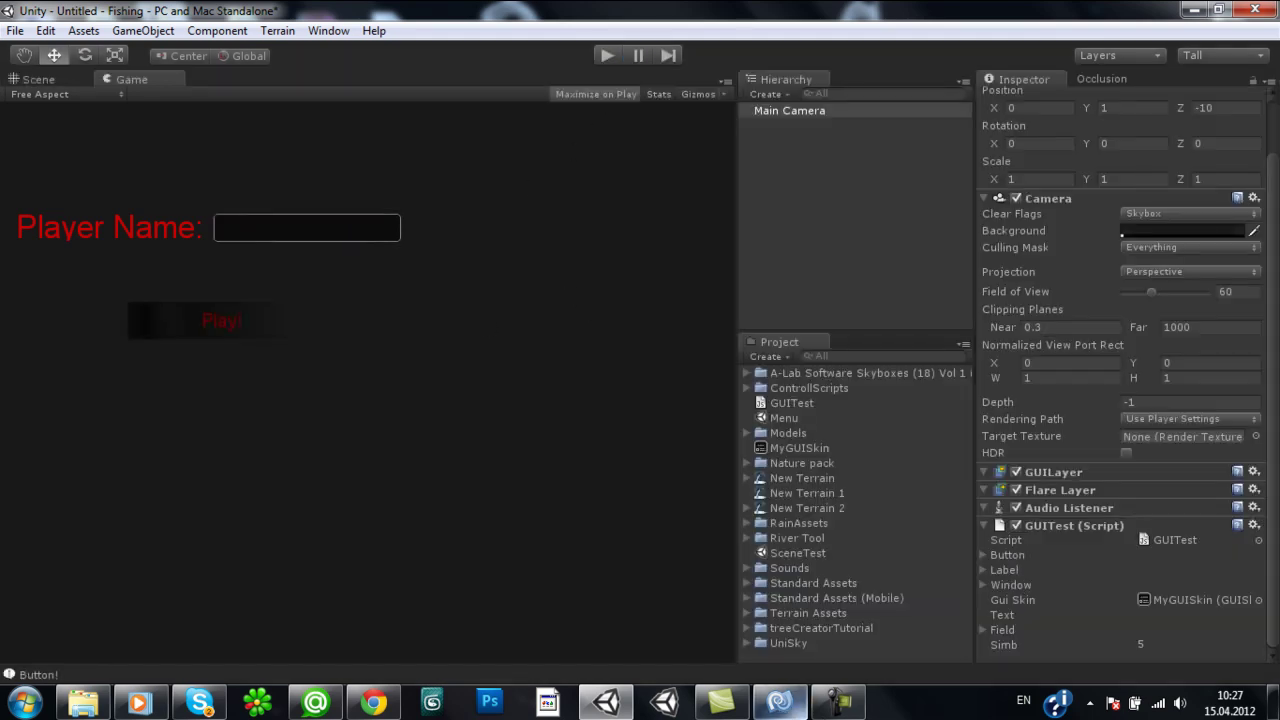
# Step: Change the Play! button's Debug.Log message to "Playing. Player name is "+text
pyautogui.click(779, 702)
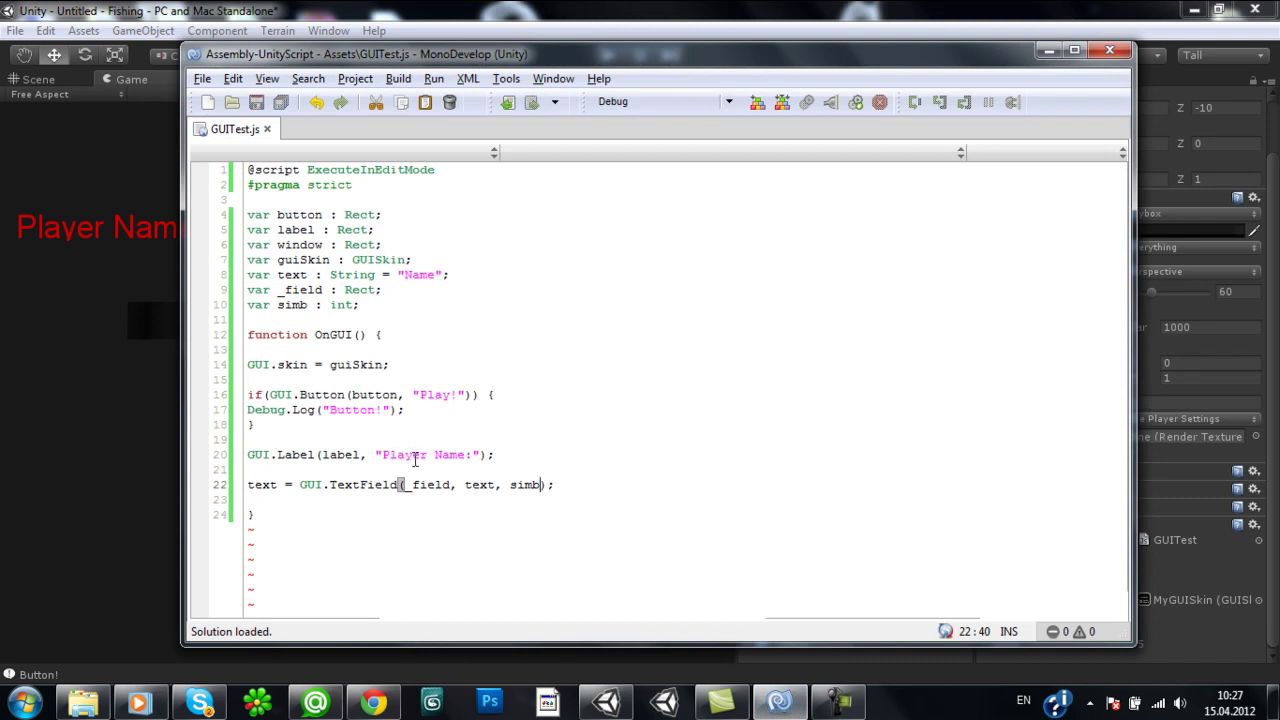
pyautogui.moveTo(328, 410); pyautogui.dragTo(384, 410)
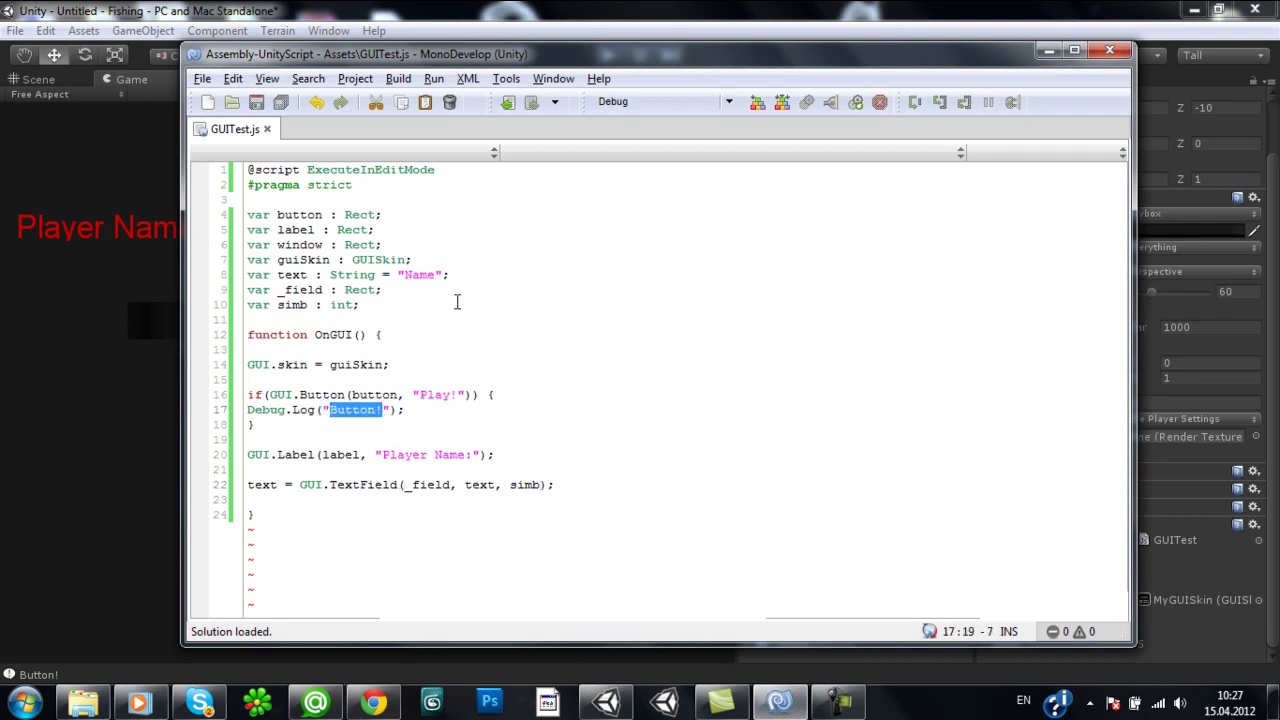
pyautogui.write('Playing')
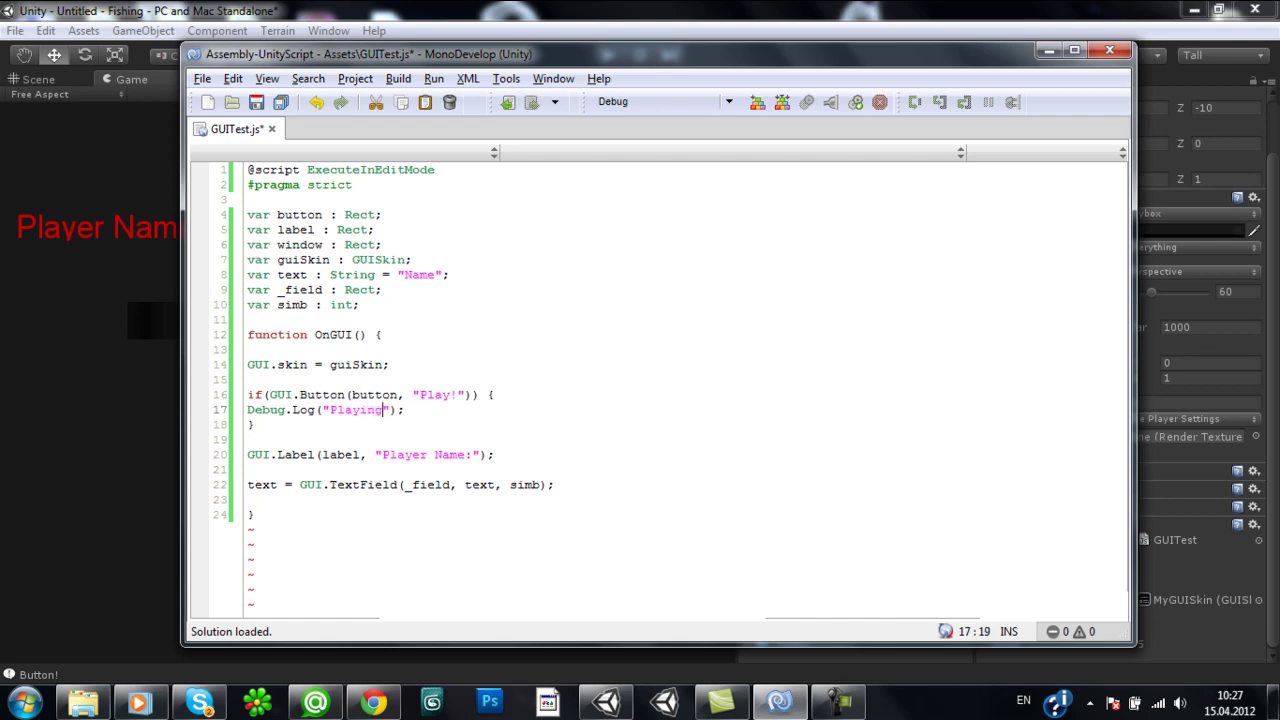
pyautogui.write('. Player name is')
pyautogui.press('Right')
pyautogui.write('+')
pyautogui.write('text')
pyautogui.click(560, 363)
# Step: Bring Unity's Game view to the front, then return to the GUITest.js script
pyautogui.click(86, 348)
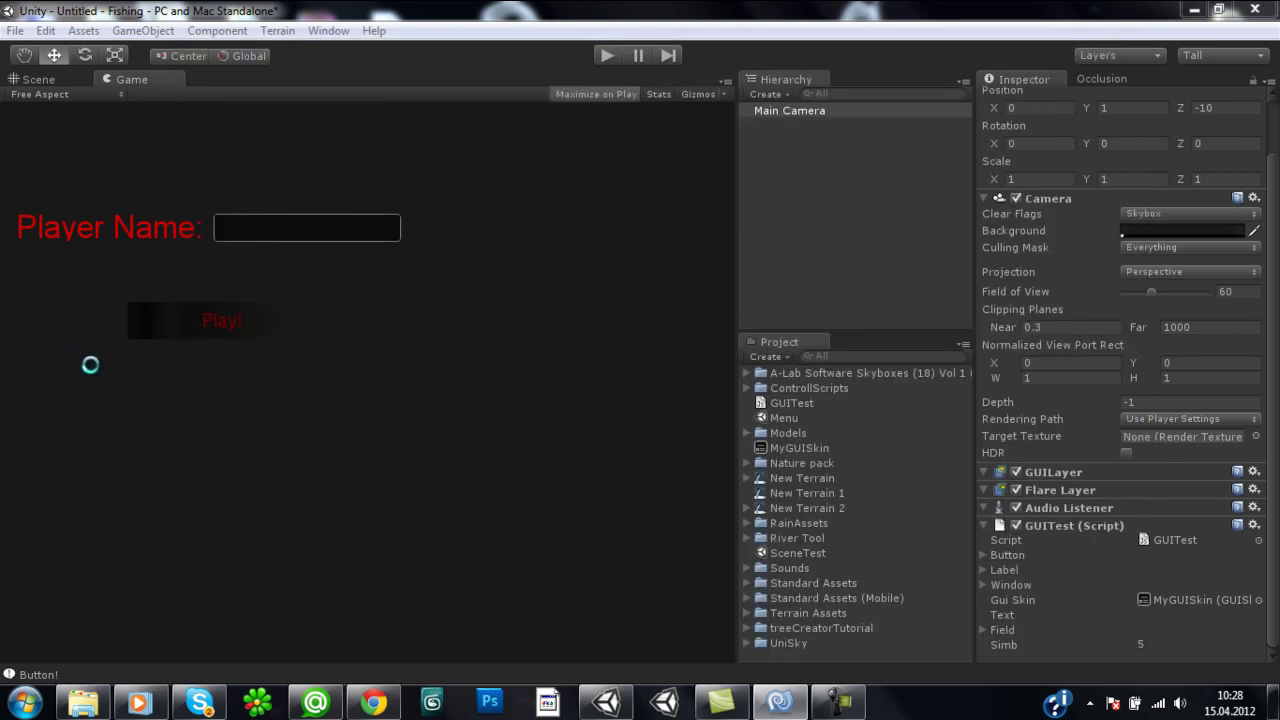
pyautogui.click(838, 702)
pyautogui.click(1185, 630)
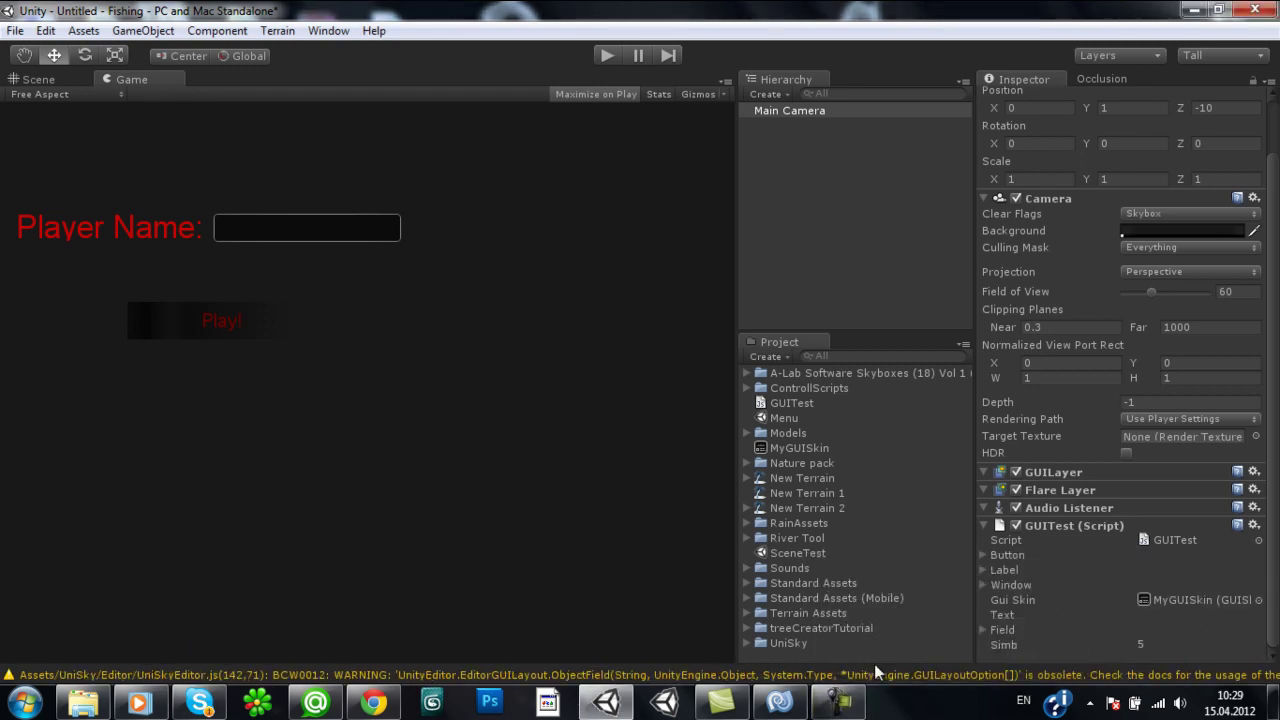
pyautogui.click(840, 702)
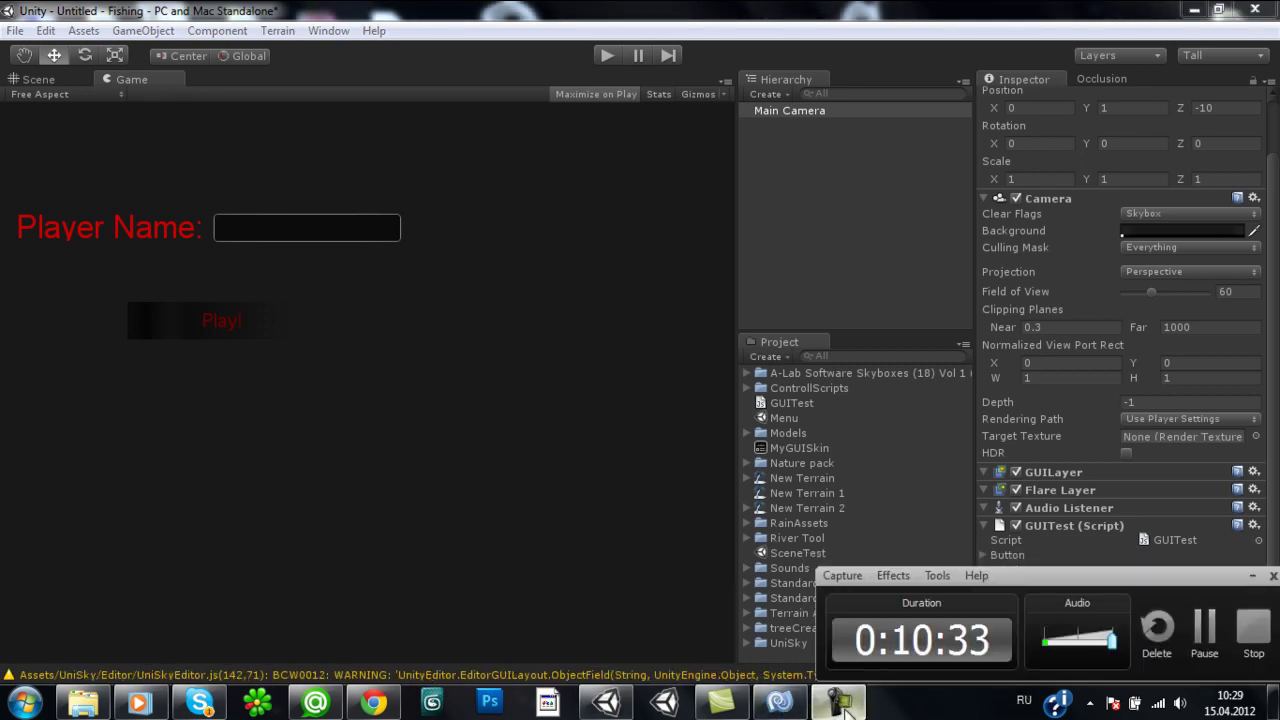
pyautogui.click(840, 702)
# Step: Complete line 24 as window = GUI.Window(0, window, SetWindow, "Servers");
pyautogui.click(778, 702)
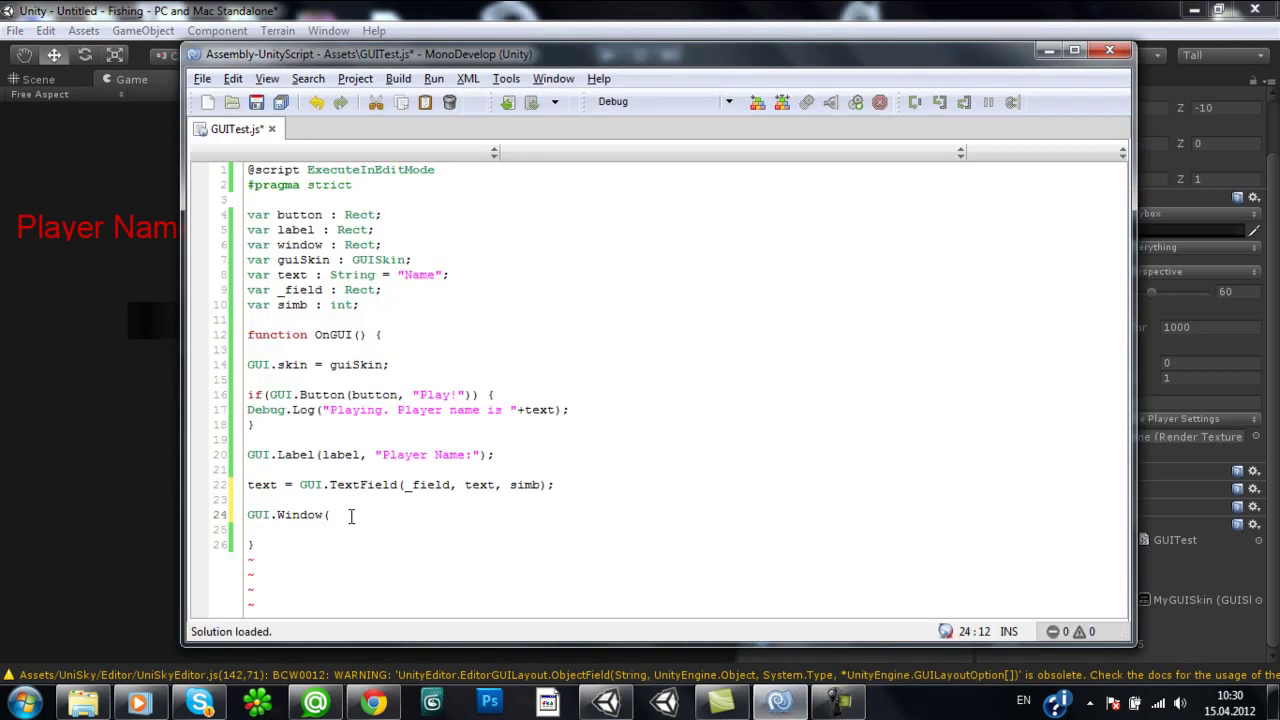
pyautogui.moveTo(350, 515); pyautogui.dragTo(251, 512)
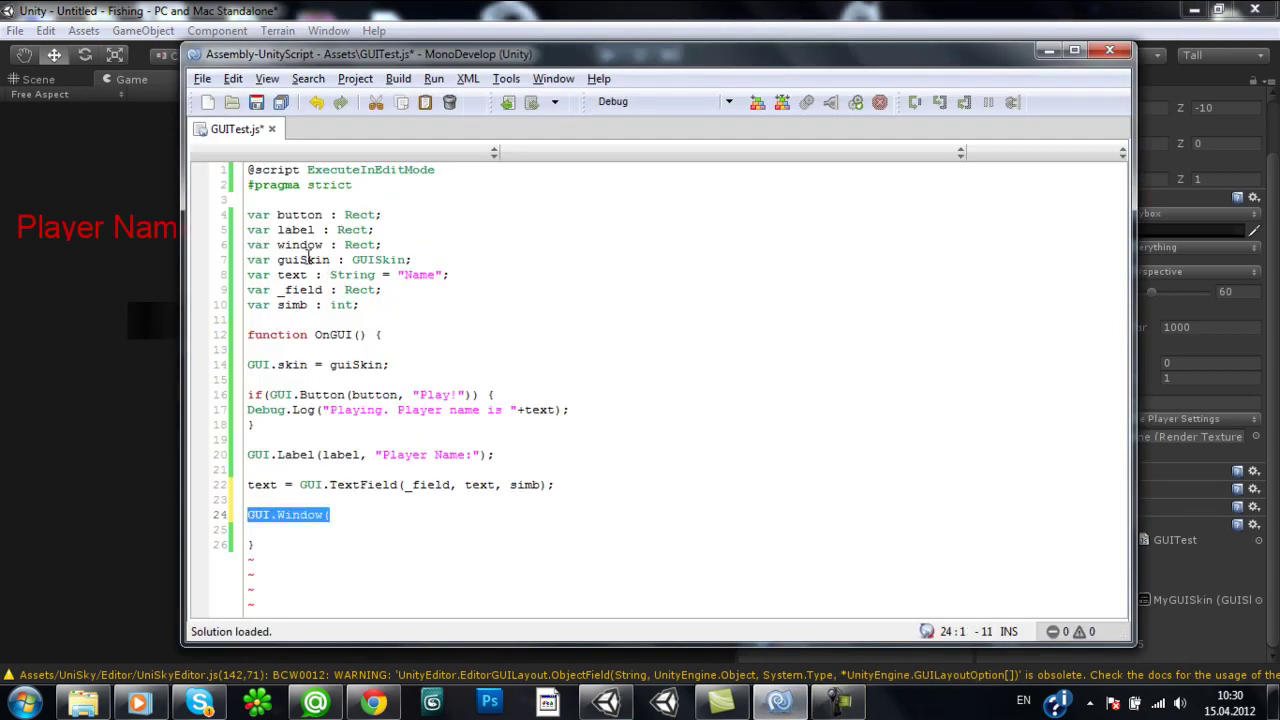
pyautogui.click(345, 512)
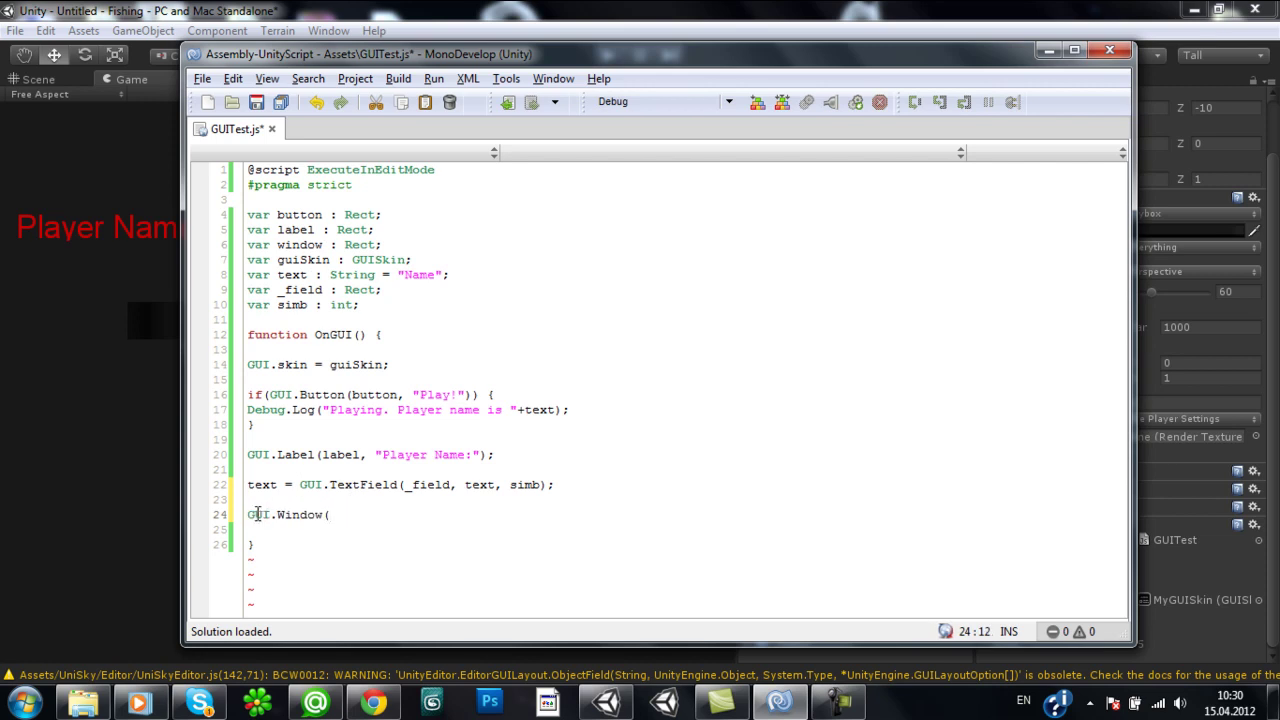
pyautogui.click(251, 514)
pyautogui.write('wind')
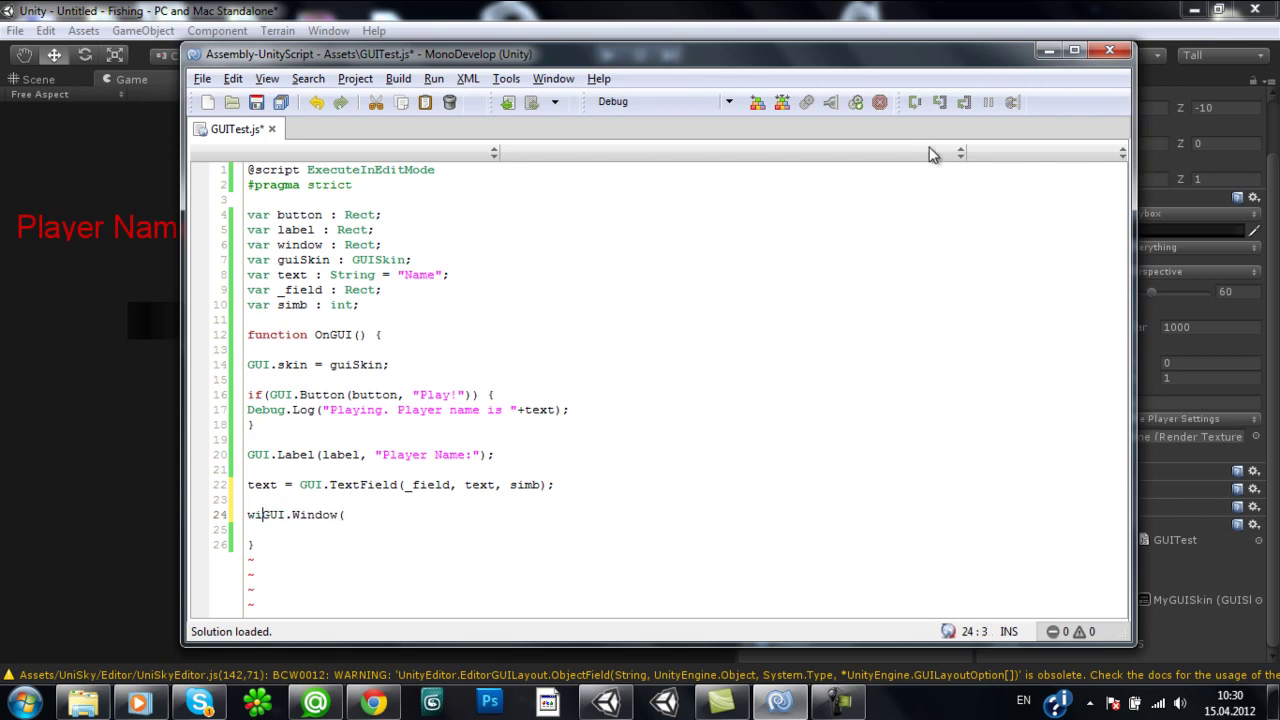
pyautogui.write('ow =')
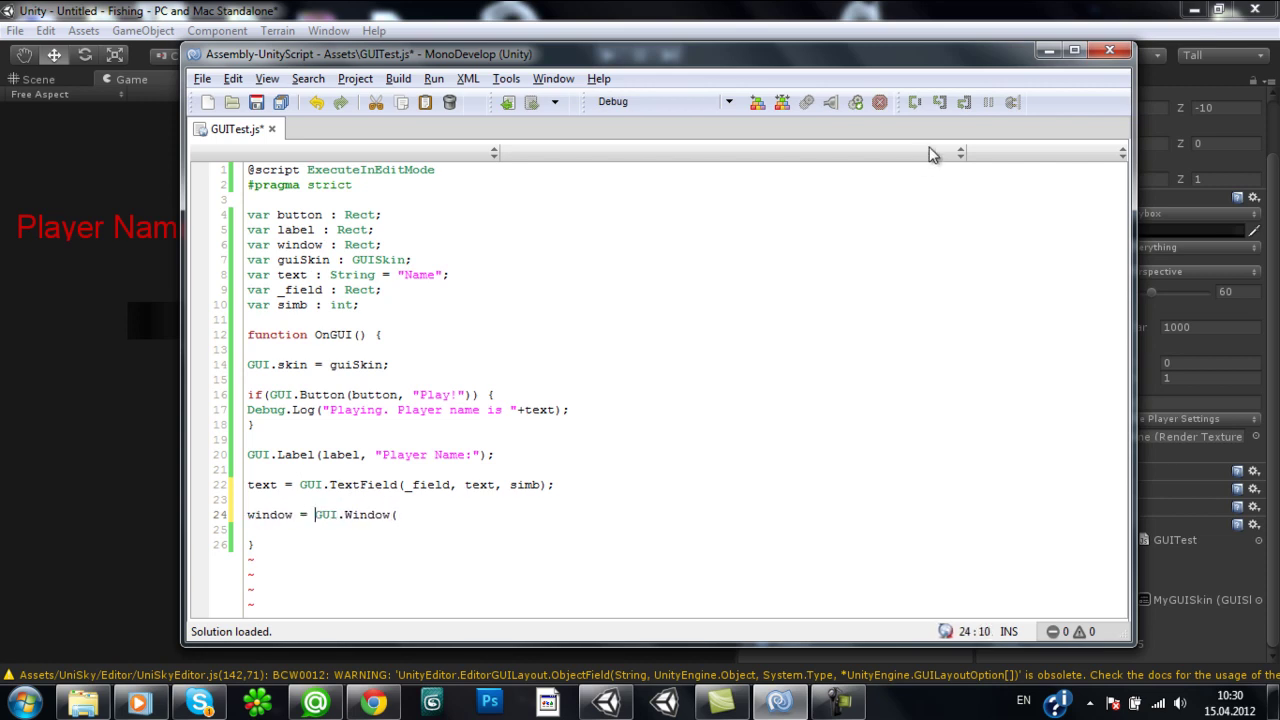
pyautogui.press('End')
pyautogui.write('win')
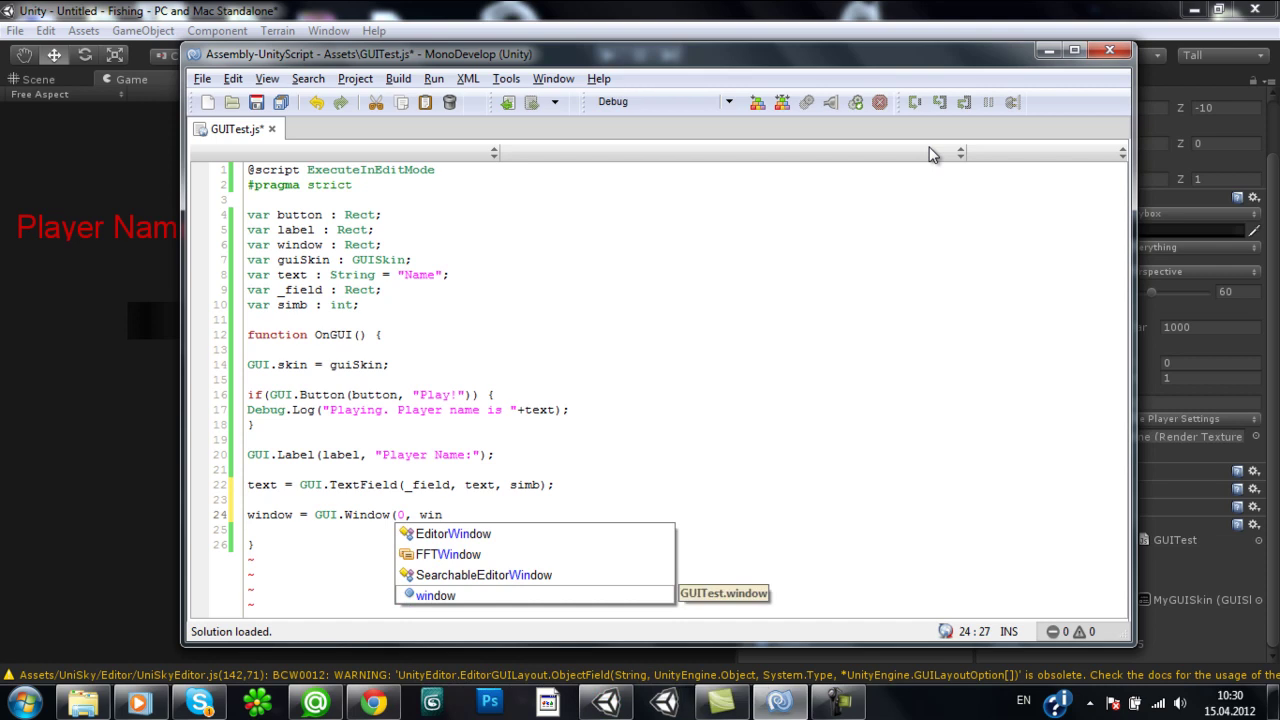
pyautogui.write('dow, se')
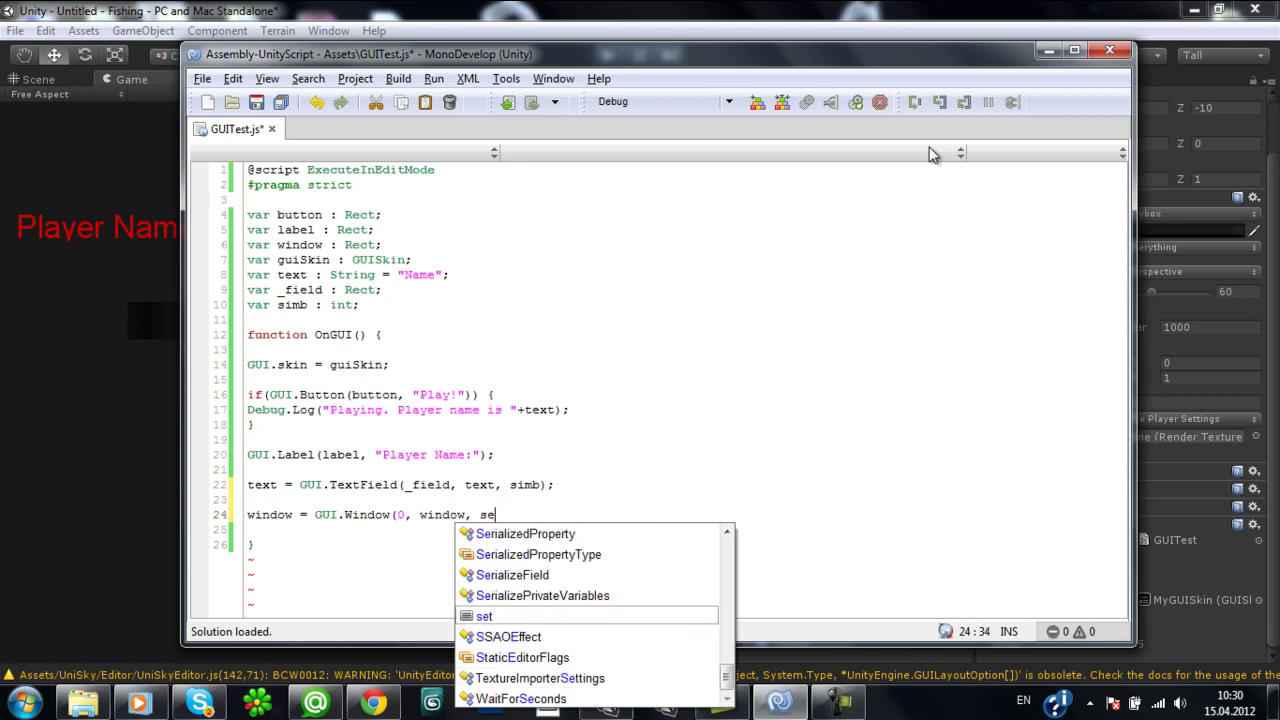
pyautogui.press('Escape')
pyautogui.write('SetWindow,')
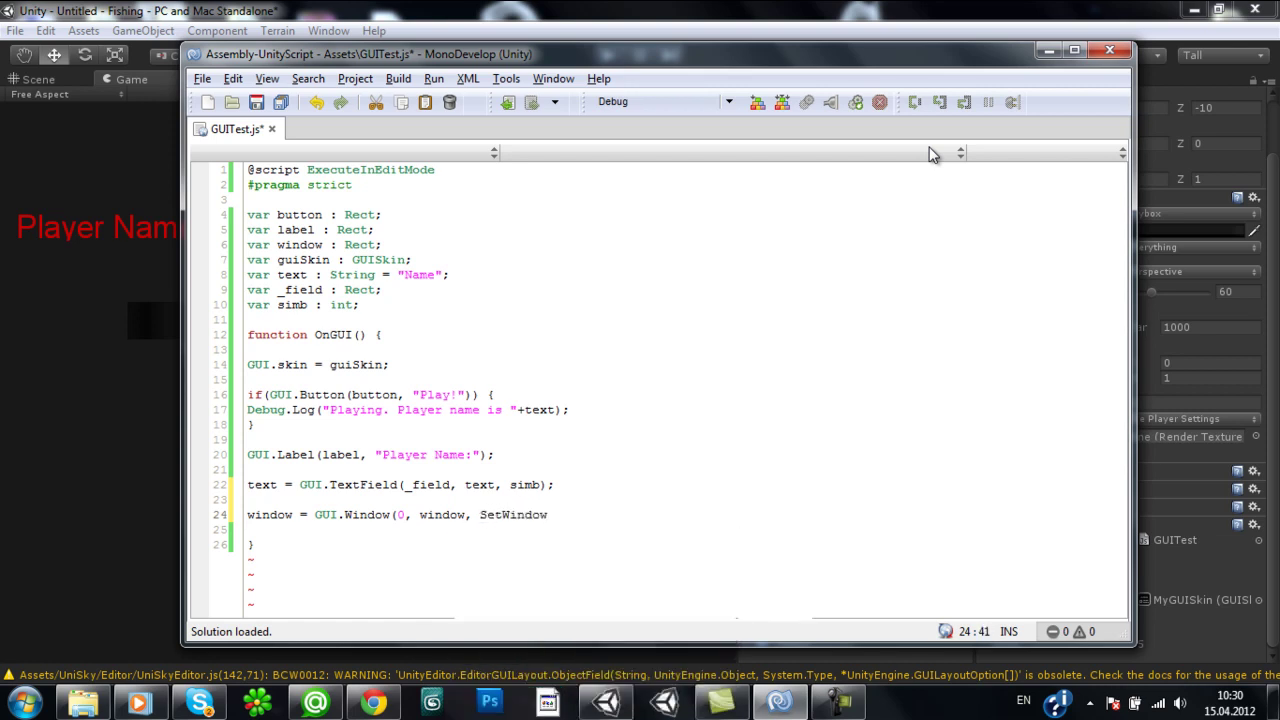
pyautogui.write(' "')
pyautogui.write('Servers"')
pyautogui.write(');')
# Step: Add an empty function SetWindow(myId : int) below OnGUI, then switch back to Unity
pyautogui.hotkey('ctrl', 'End')
pyautogui.press('Return')
pyautogui.press('Return')
pyautogui.write('function SetWi')
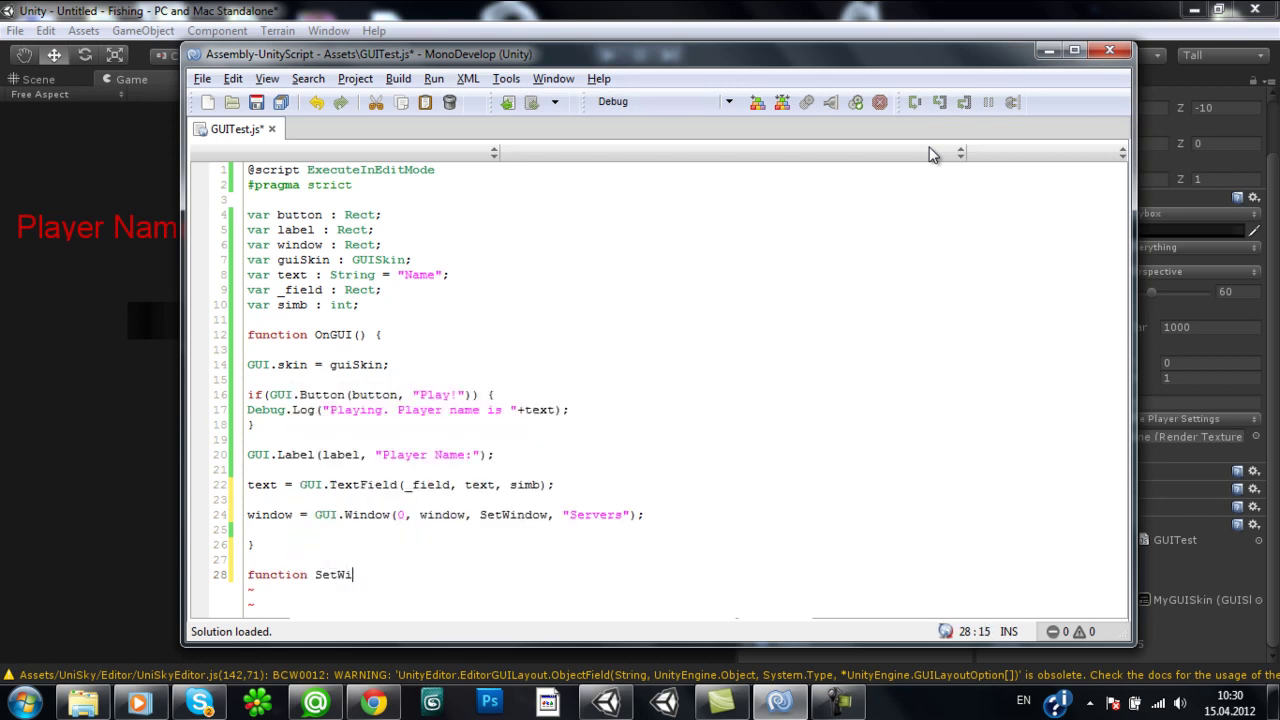
pyautogui.write('ndow')
pyautogui.write('(')
pyautogui.write('id')
pyautogui.press('BackSpace')
pyautogui.press('BackSpace')
pyautogui.write('myId')
pyautogui.write(' : ')
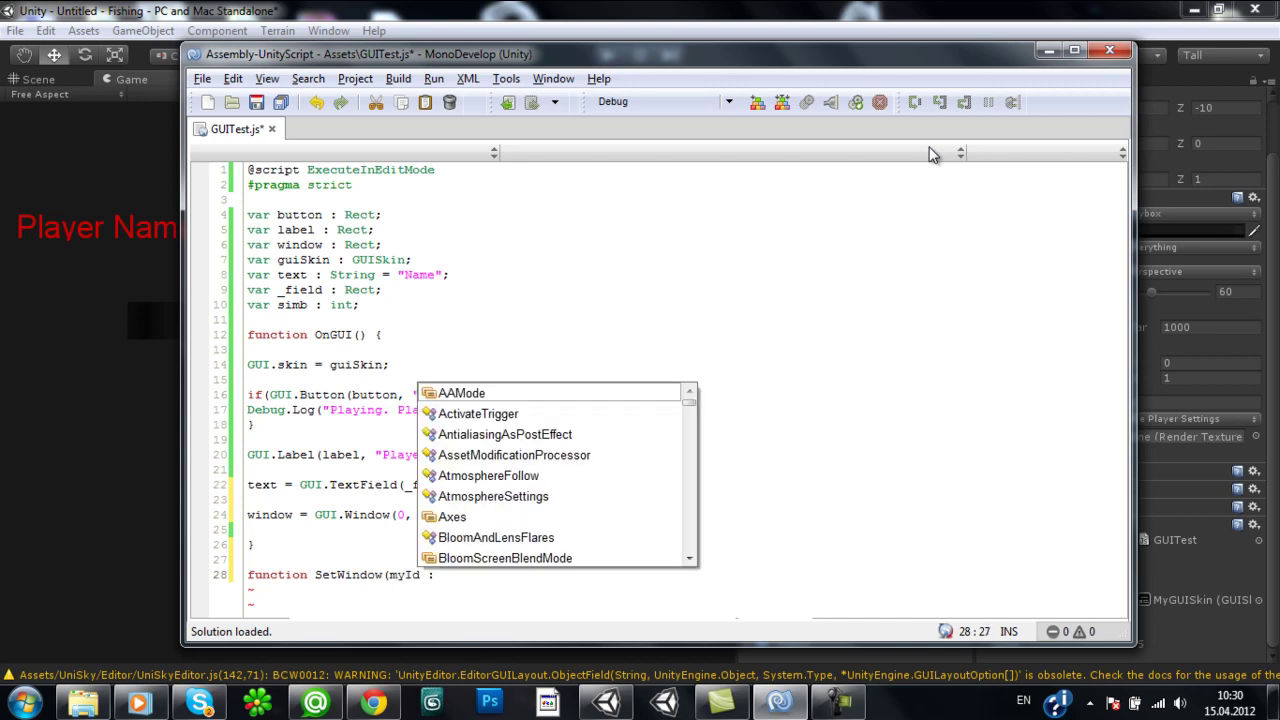
pyautogui.write('int) {')
pyautogui.press('Return')
pyautogui.press('Return')
pyautogui.press('Up')
pyautogui.press('Up')
pyautogui.press('Up')
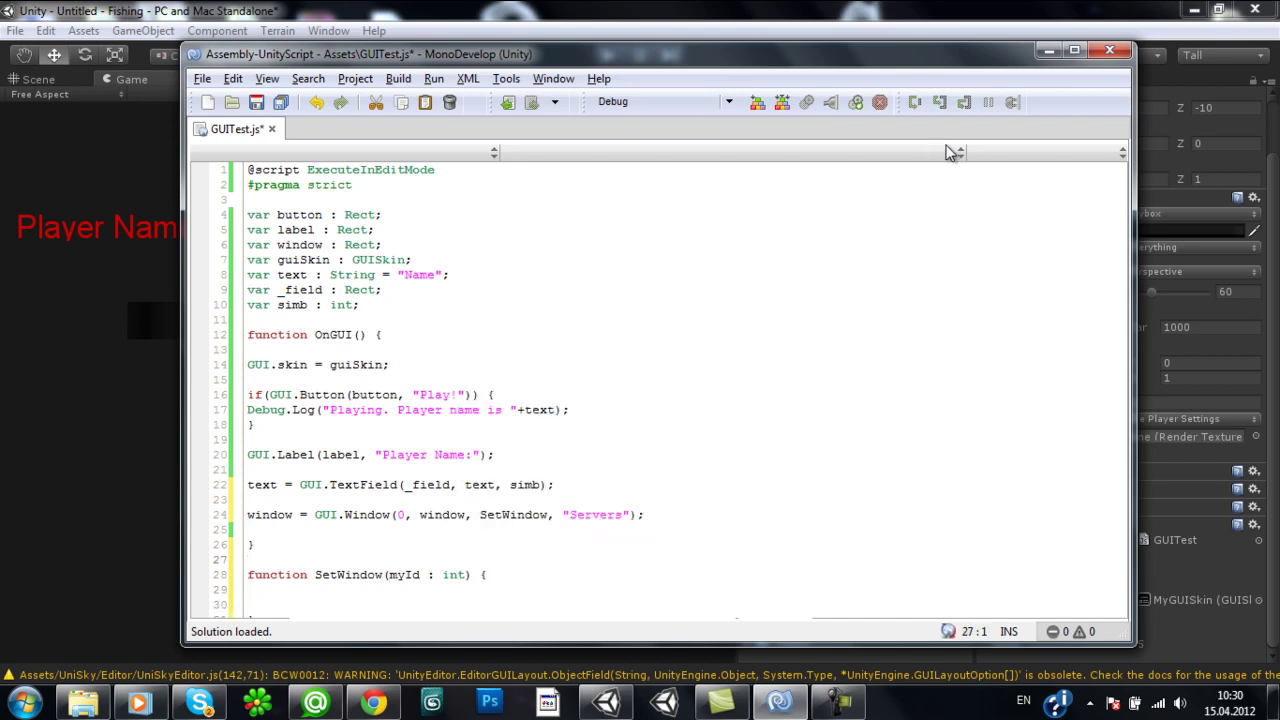
pyautogui.click(1256, 646)
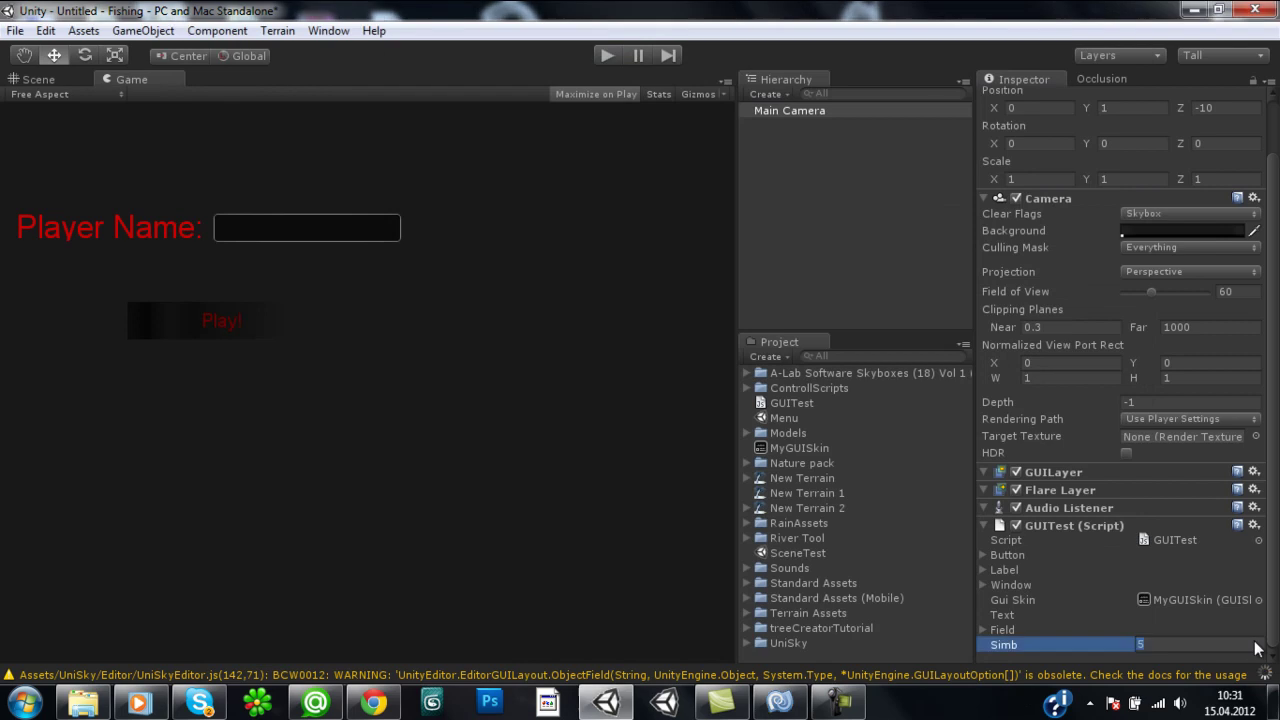
# Step: In the GUITest component, set Text to 'Player' and Simb to 6
pyautogui.click(1194, 641)
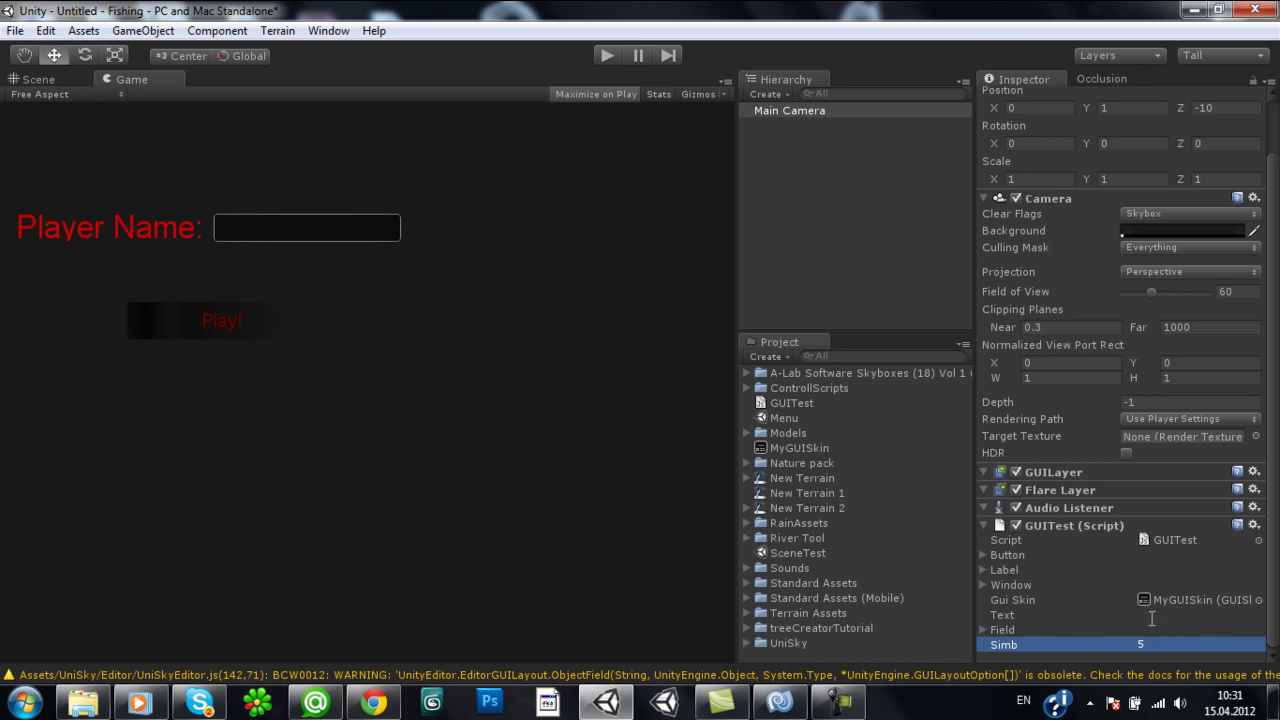
pyautogui.click(1152, 616)
pyautogui.write('Pla')
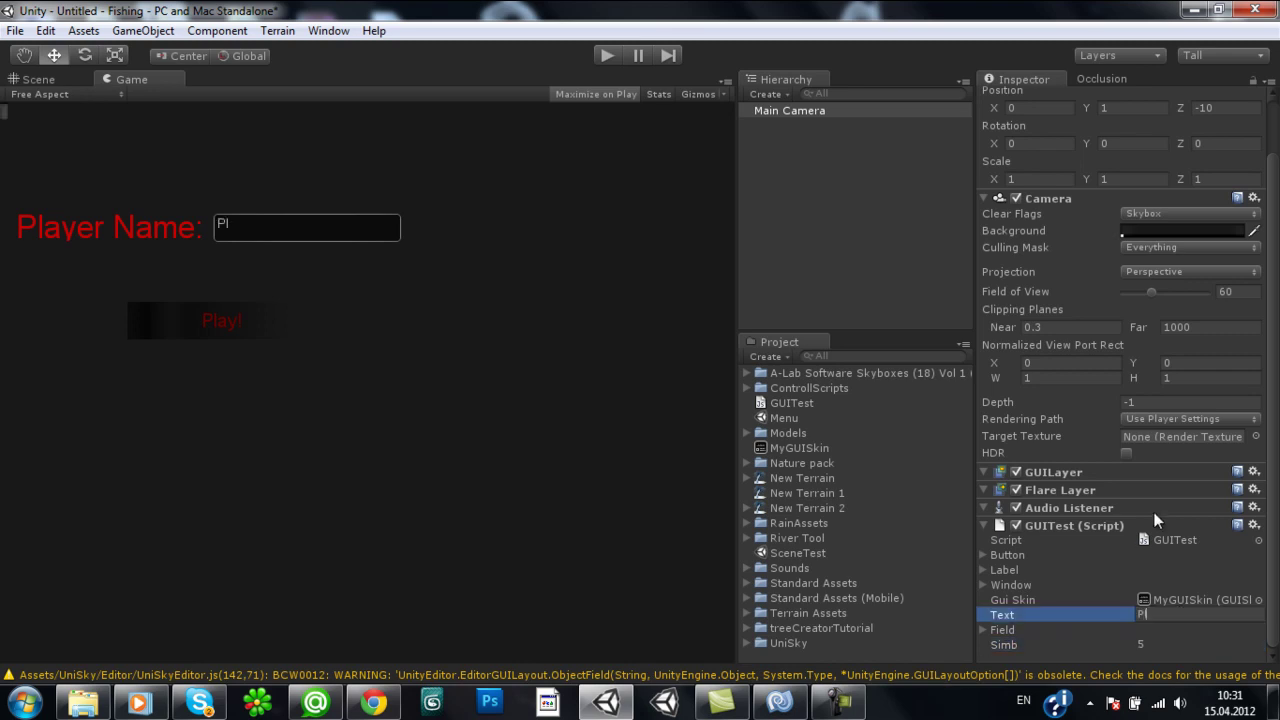
pyautogui.write('ye')
pyautogui.press('Return')
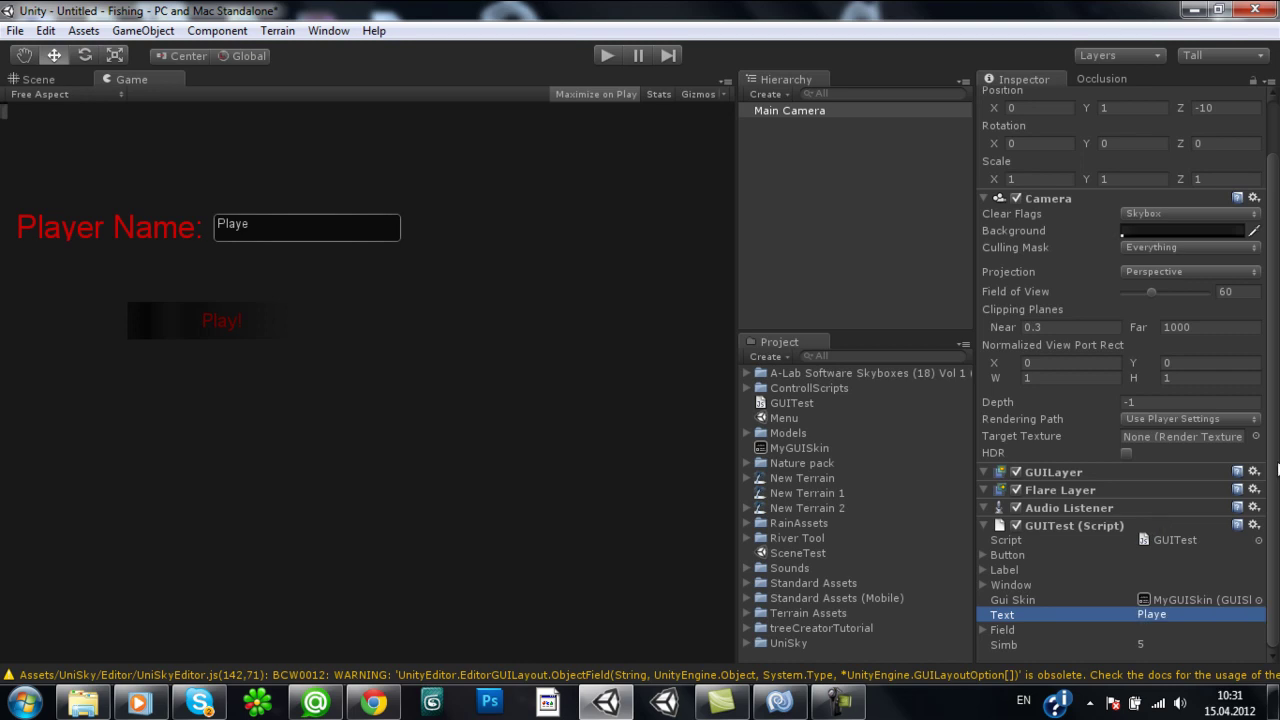
pyautogui.click(1143, 648)
pyautogui.write('67')
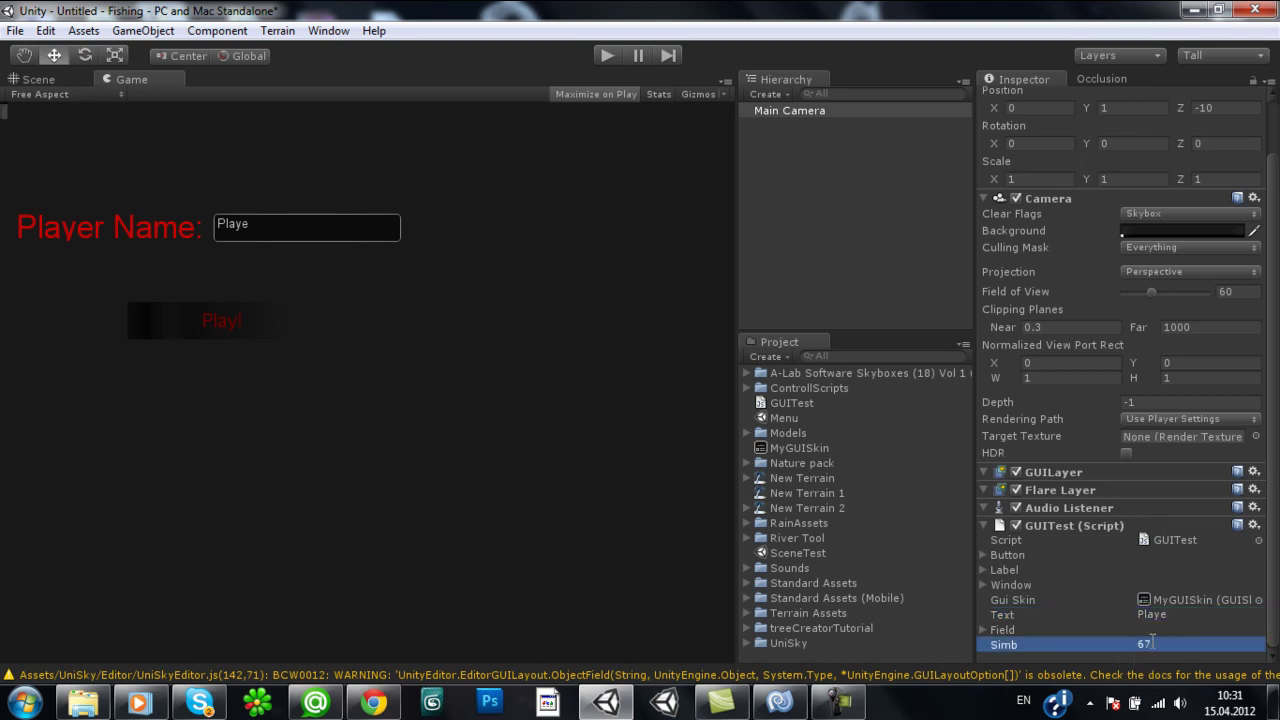
pyautogui.press('BackSpace')
pyautogui.click(1175, 614)
pyautogui.click(1175, 614)
pyautogui.write('r')
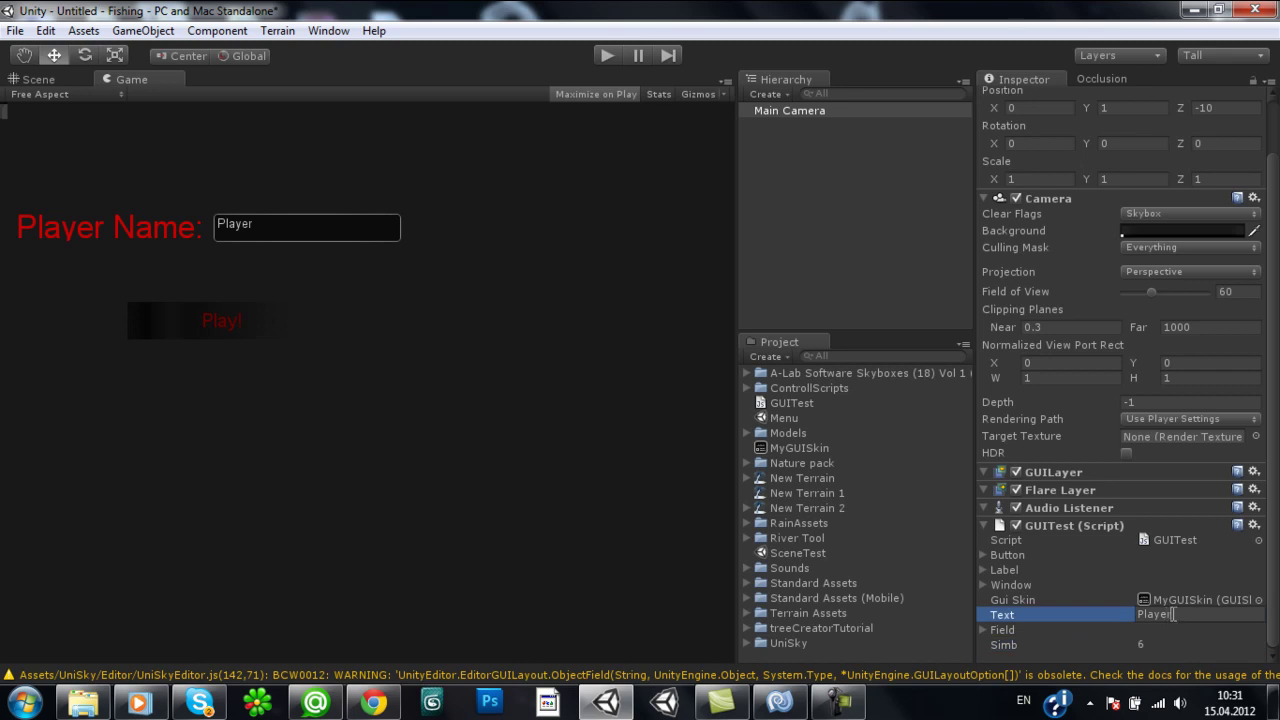
pyautogui.press('Return')
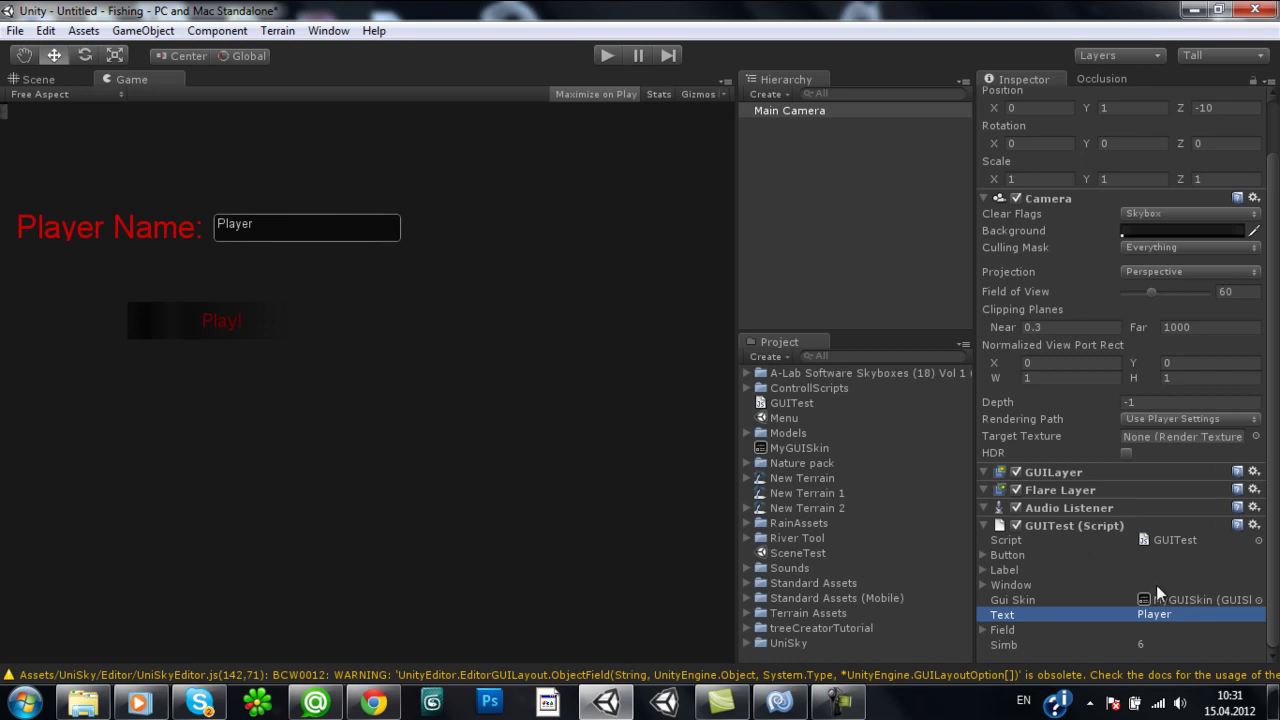
# Step: Expand the Window rect and enter X 200, width 200 and height 20
pyautogui.click(1013, 563)
pyautogui.click(1013, 563)
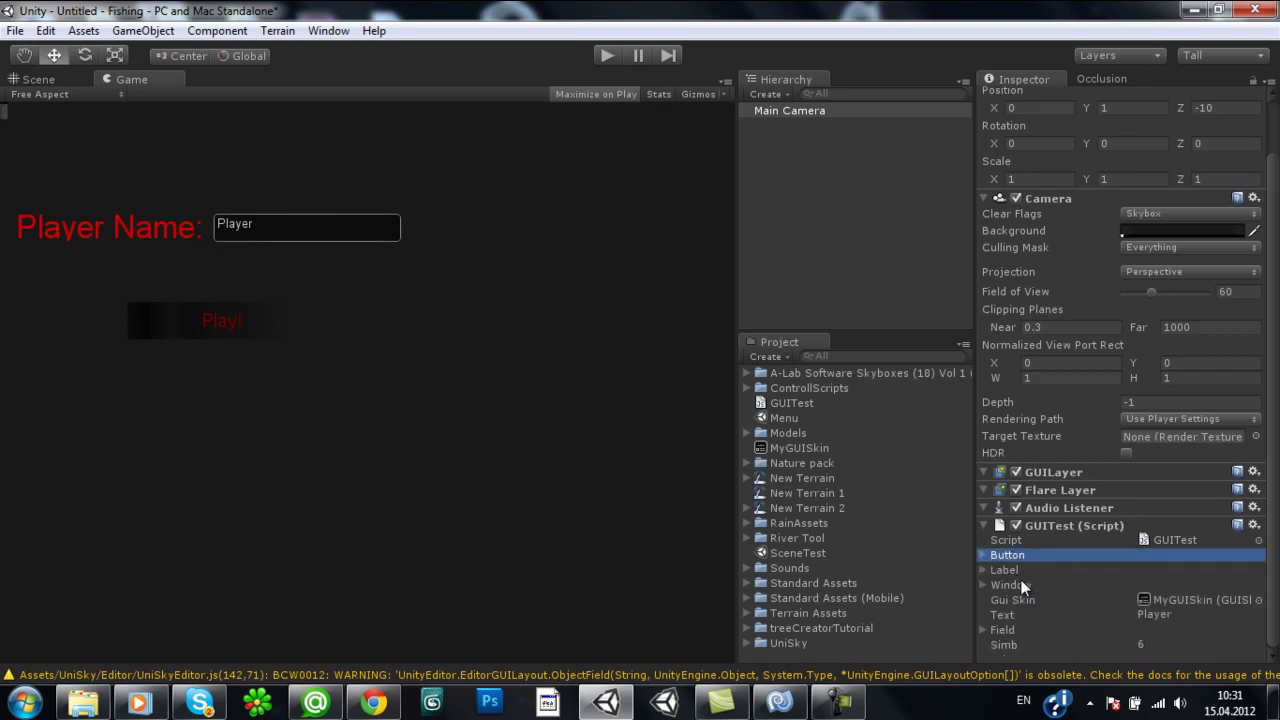
pyautogui.click(1018, 584)
pyautogui.click(1073, 600)
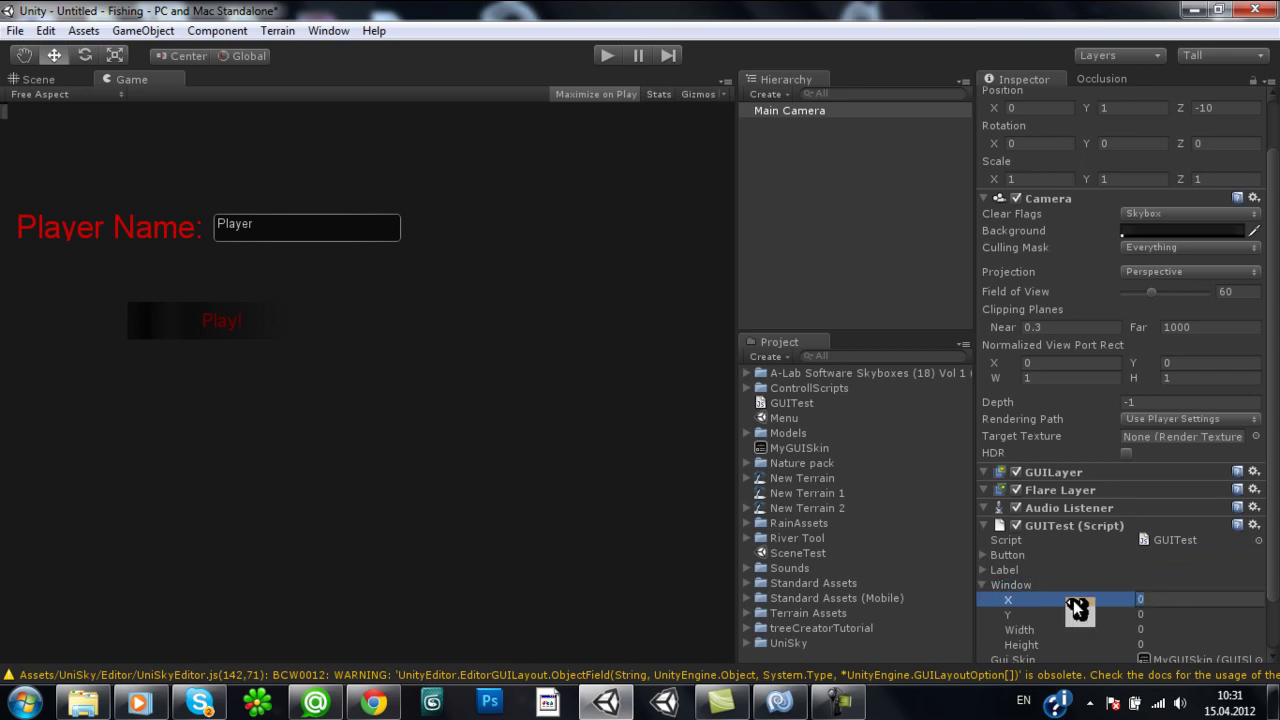
pyautogui.click(1215, 598)
pyautogui.write('200')
pyautogui.press('Tab')
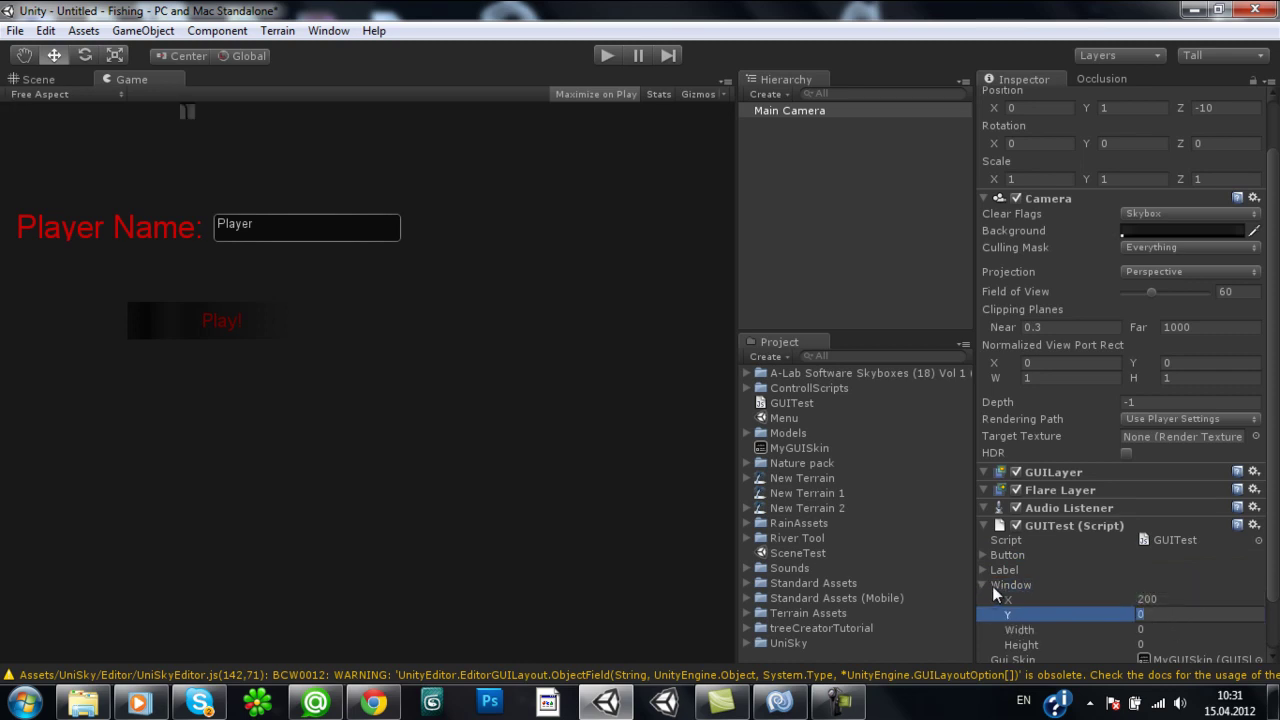
pyautogui.click(1140, 629)
pyautogui.write('20')
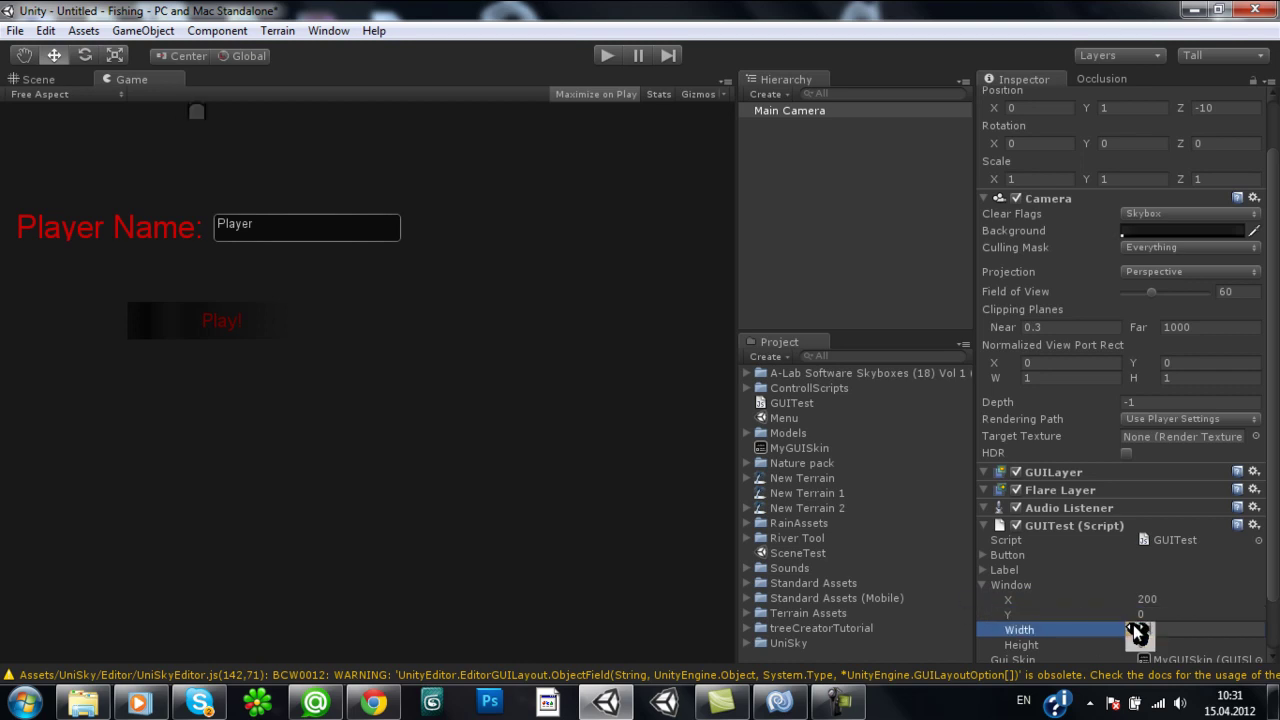
pyautogui.write('0')
pyautogui.press('Tab')
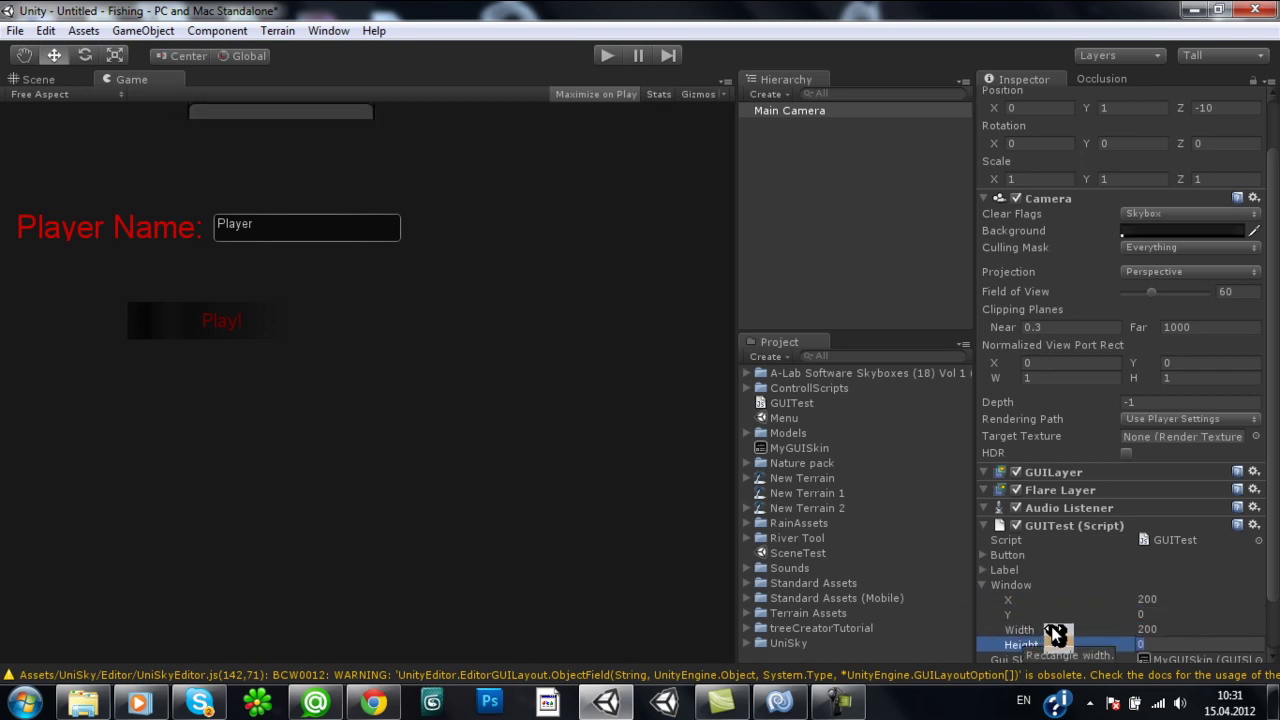
pyautogui.write('320')
# Step: Drag the rect fields to X 224.25, Y 298.8, width 479.7, height 207.7
pyautogui.moveTo(1140, 654); pyautogui.dragTo(953, 177)
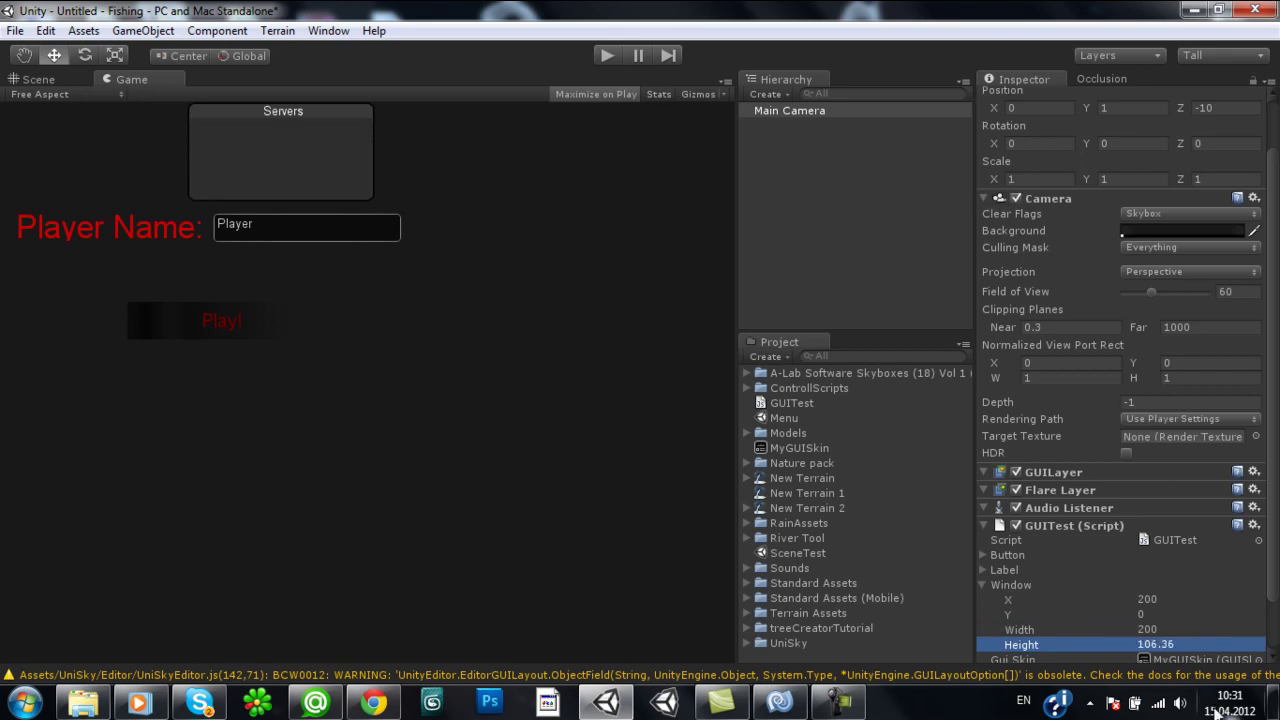
pyautogui.moveTo(1127, 609); pyautogui.dragTo(174, 594)
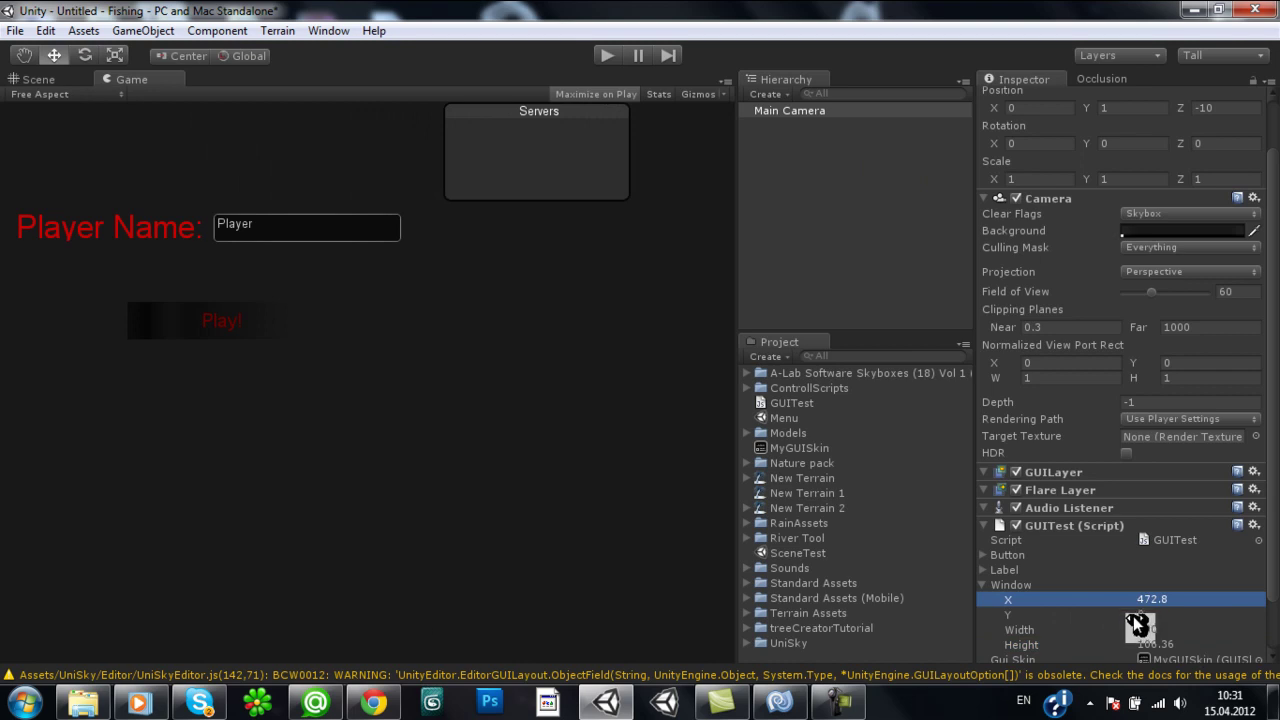
pyautogui.moveTo(1133, 614); pyautogui.dragTo(540, 683)
pyautogui.moveTo(1143, 600)
pyautogui.mouseDown()
pyautogui.moveTo(928, 224)
pyautogui.moveTo(982, 305)
pyautogui.mouseUp()
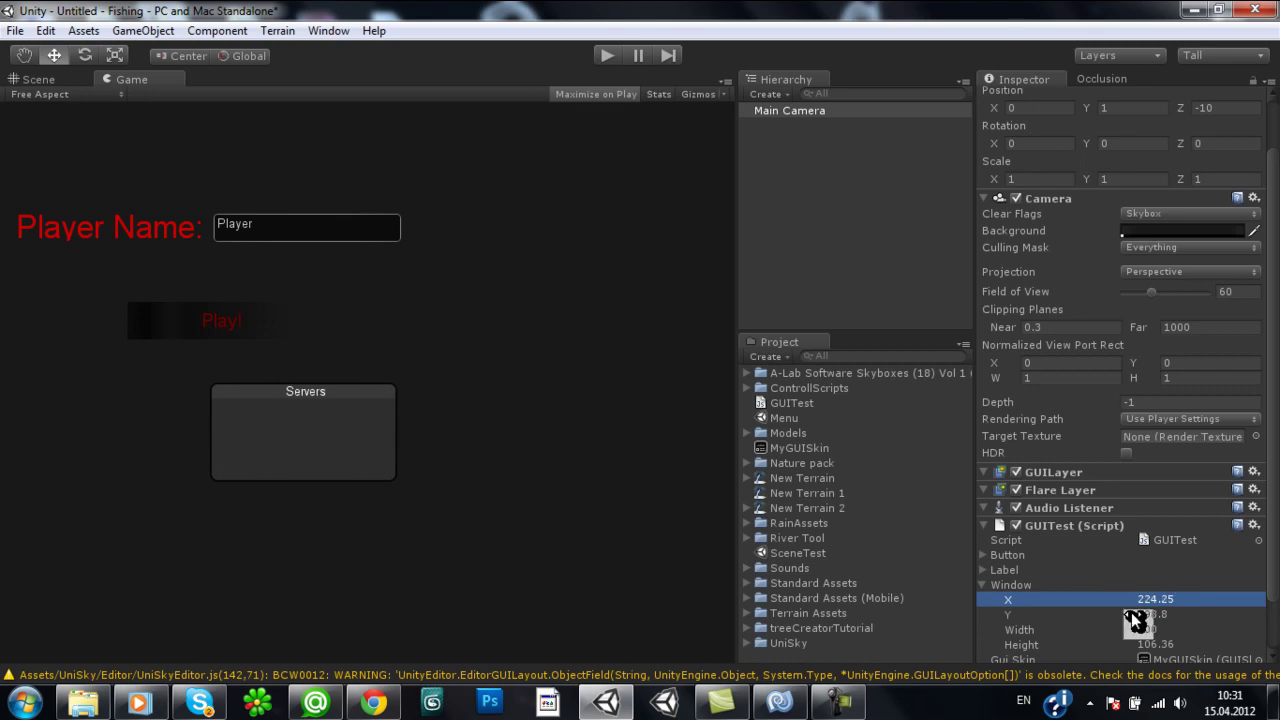
pyautogui.moveTo(1131, 630)
pyautogui.mouseDown()
pyautogui.moveTo(1138, 641)
pyautogui.moveTo(145, 680)
pyautogui.mouseUp()
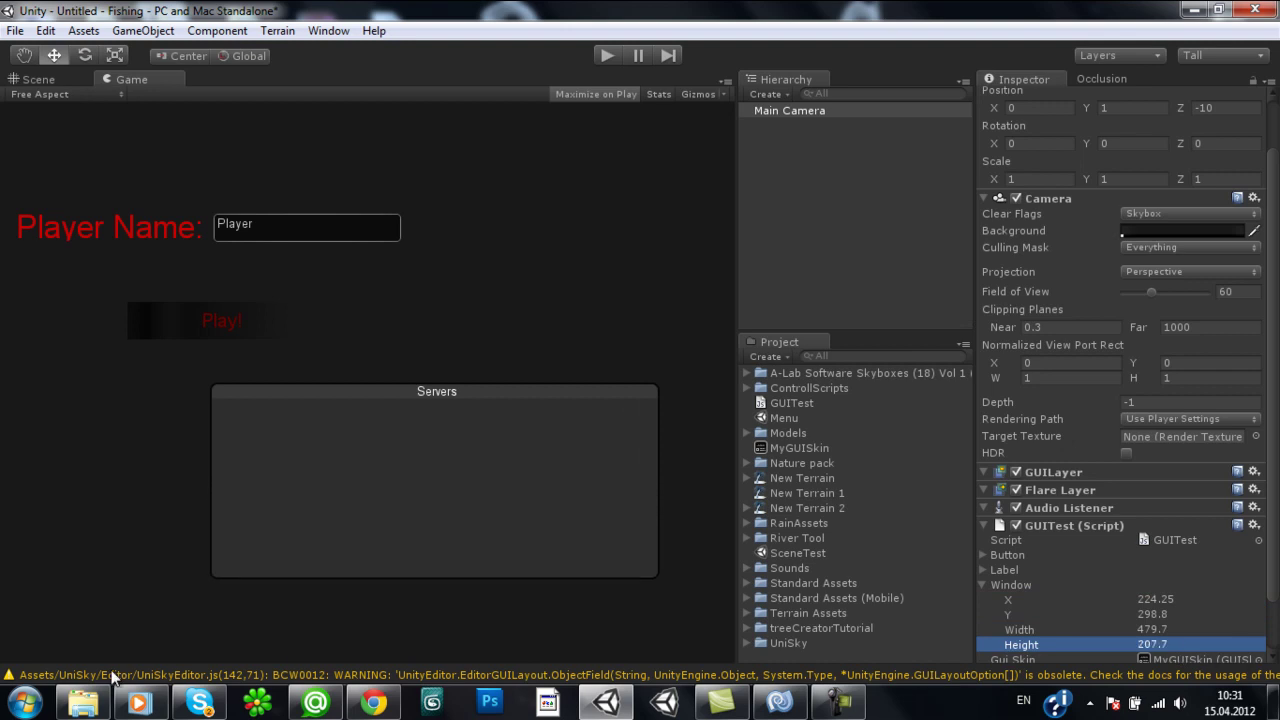
# Step: Start File > Save Scene and cancel it
pyautogui.click(15, 30)
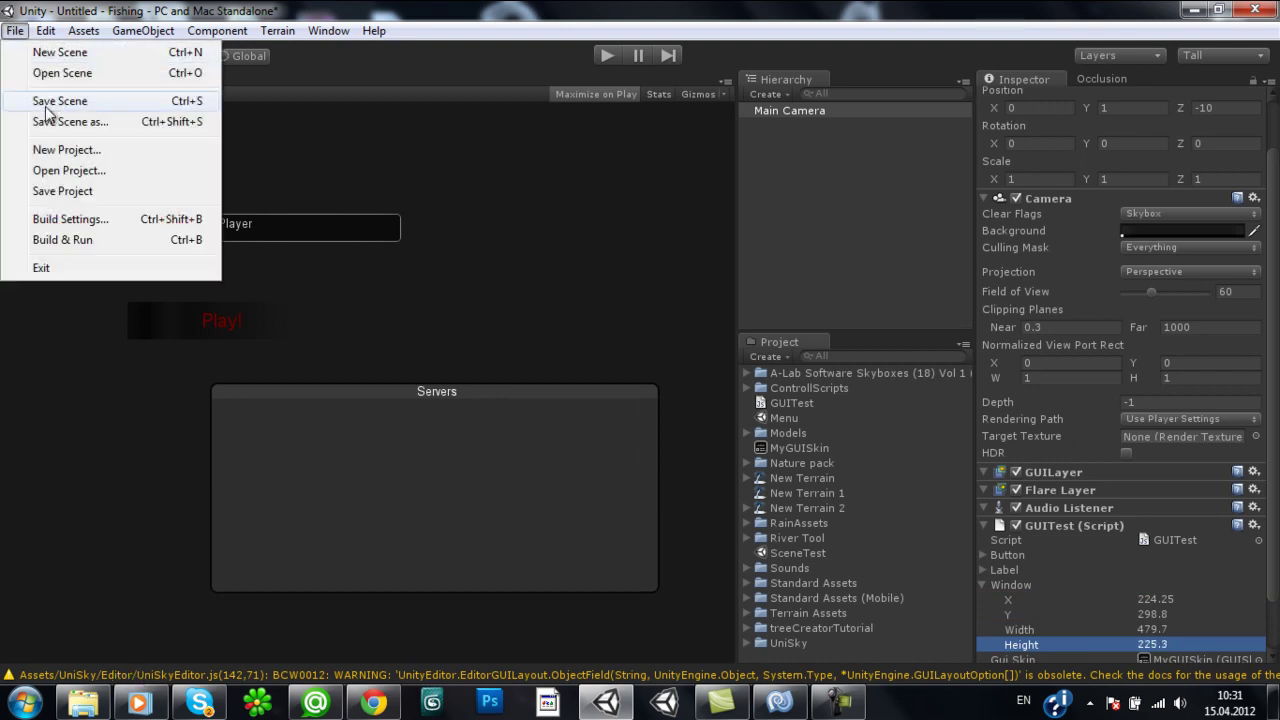
pyautogui.click(50, 100)
pyautogui.click(943, 636)
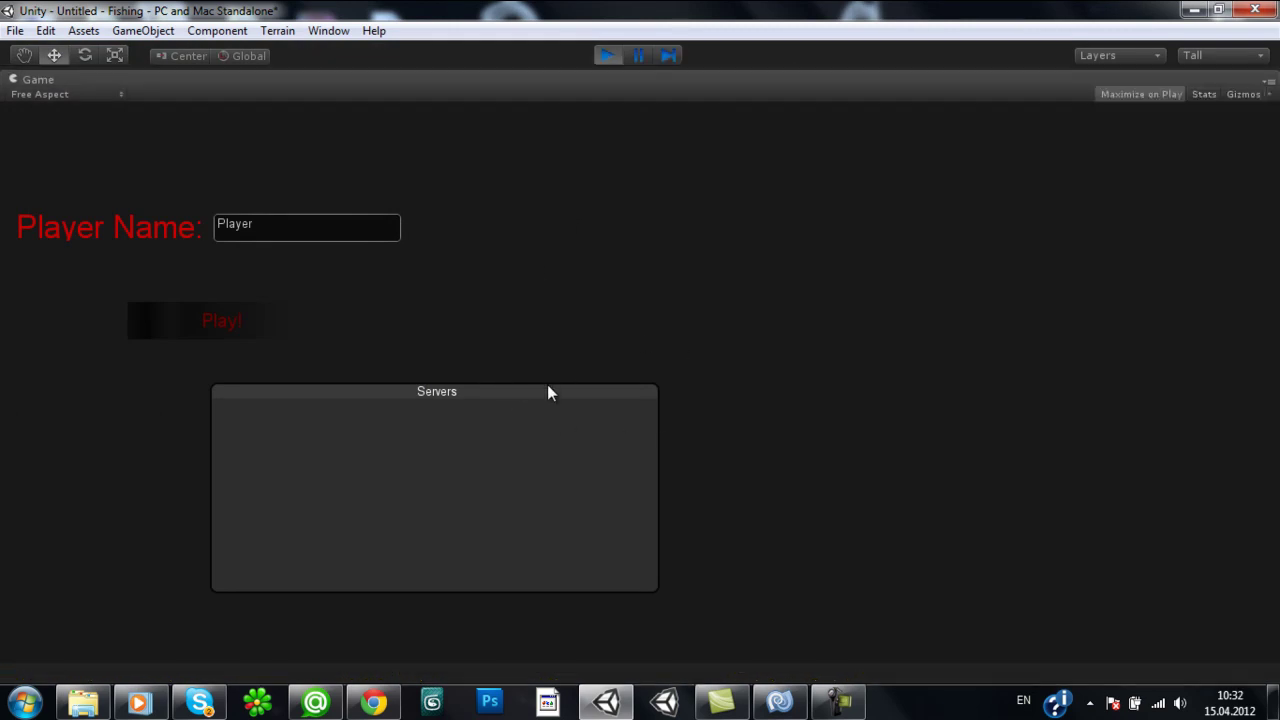
# Step: Run the game, enter 232323 as the player name, press Play!, then stop
pyautogui.click(548, 392)
pyautogui.click(502, 380)
pyautogui.click(259, 226)
pyautogui.doubleClick(263, 230)
pyautogui.write('232323')
pyautogui.click(233, 322)
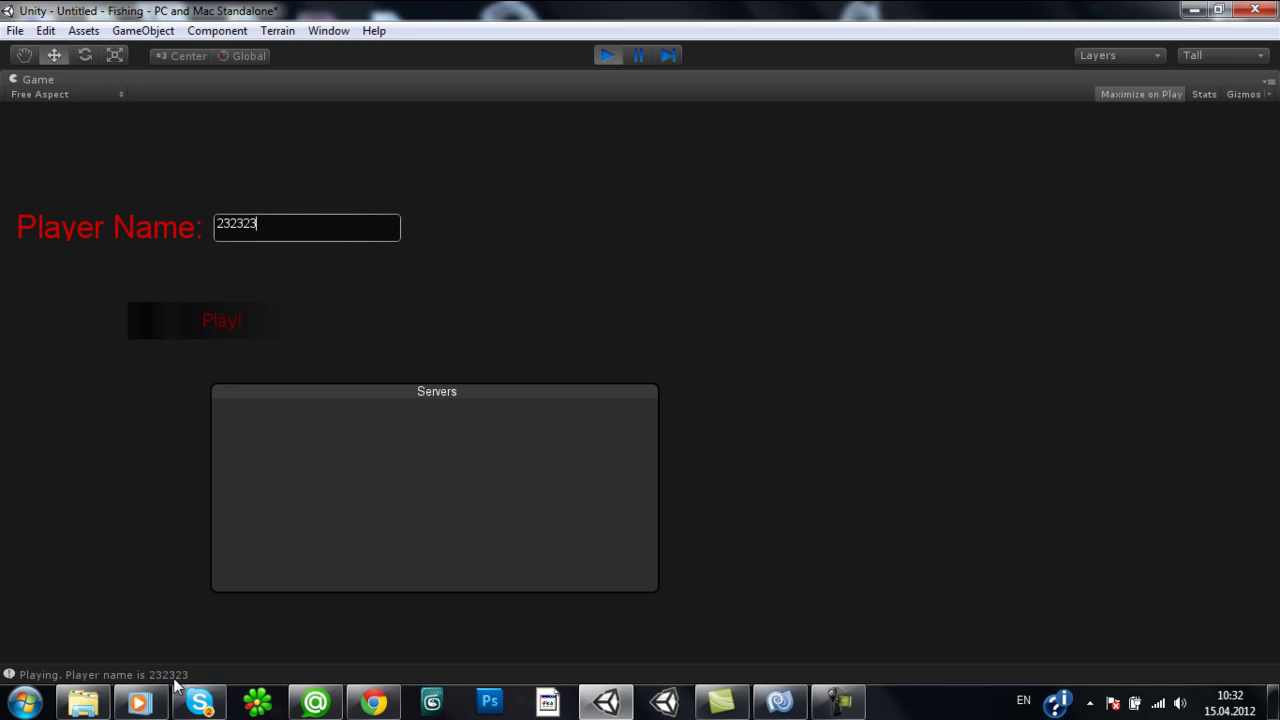
pyautogui.click(608, 56)
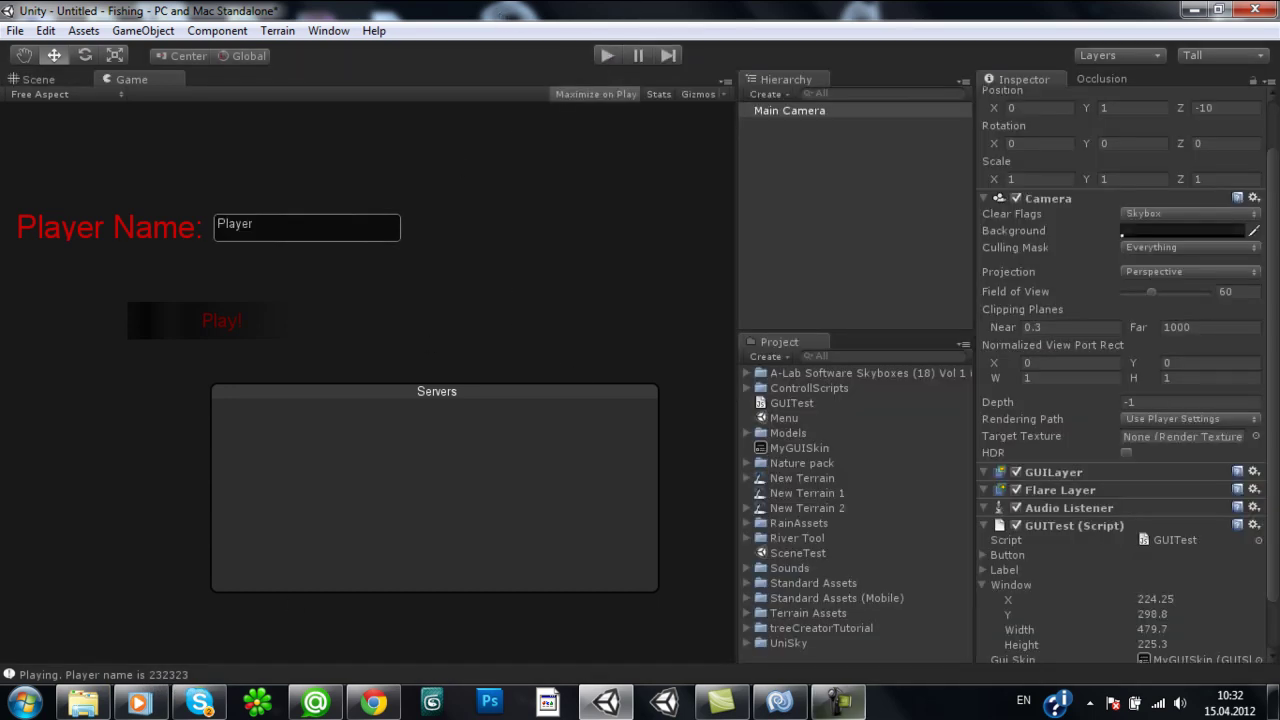
# Step: Return to GUITest.js and place the cursor inside the SetWindow function
pyautogui.click(838, 702)
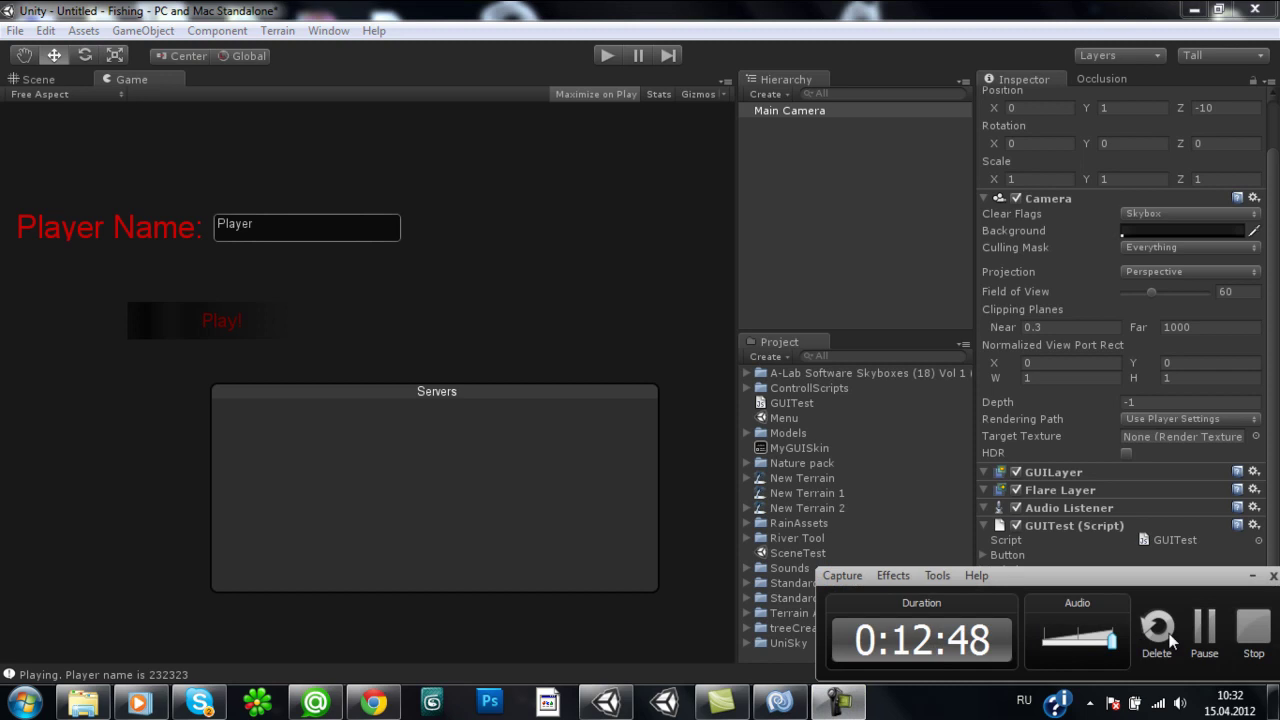
pyautogui.click(1204, 640)
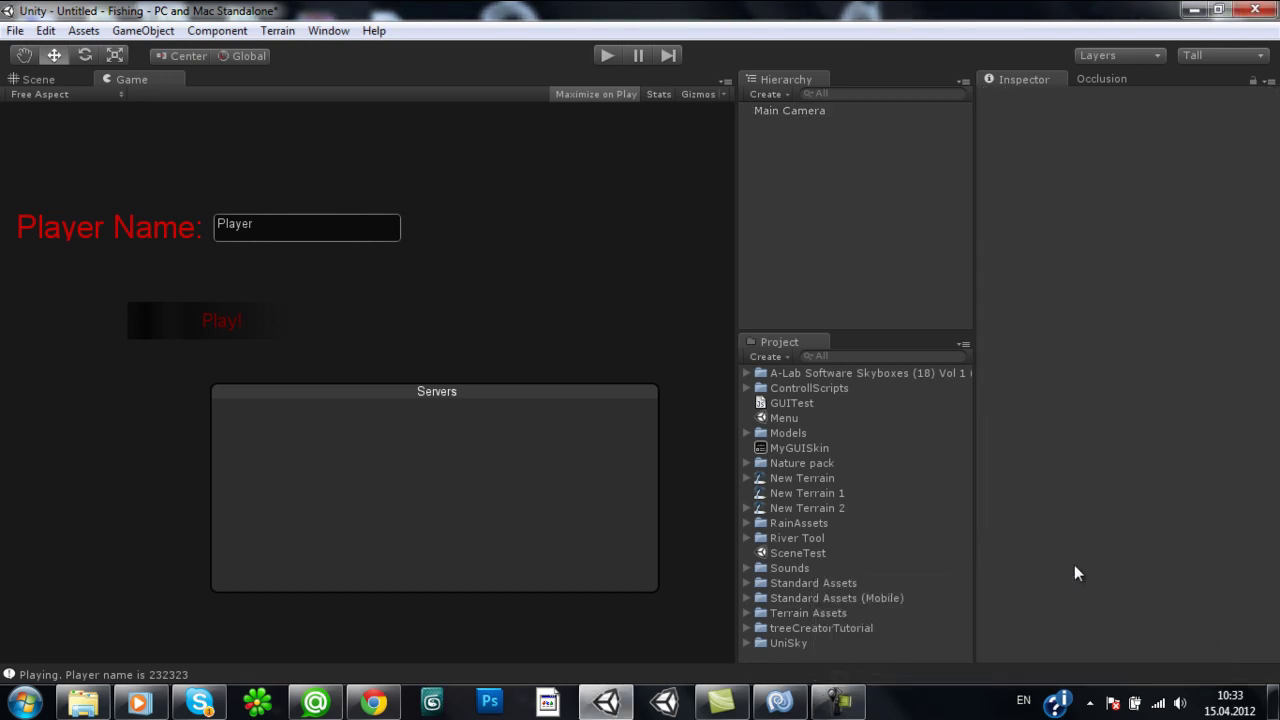
pyautogui.click(838, 702)
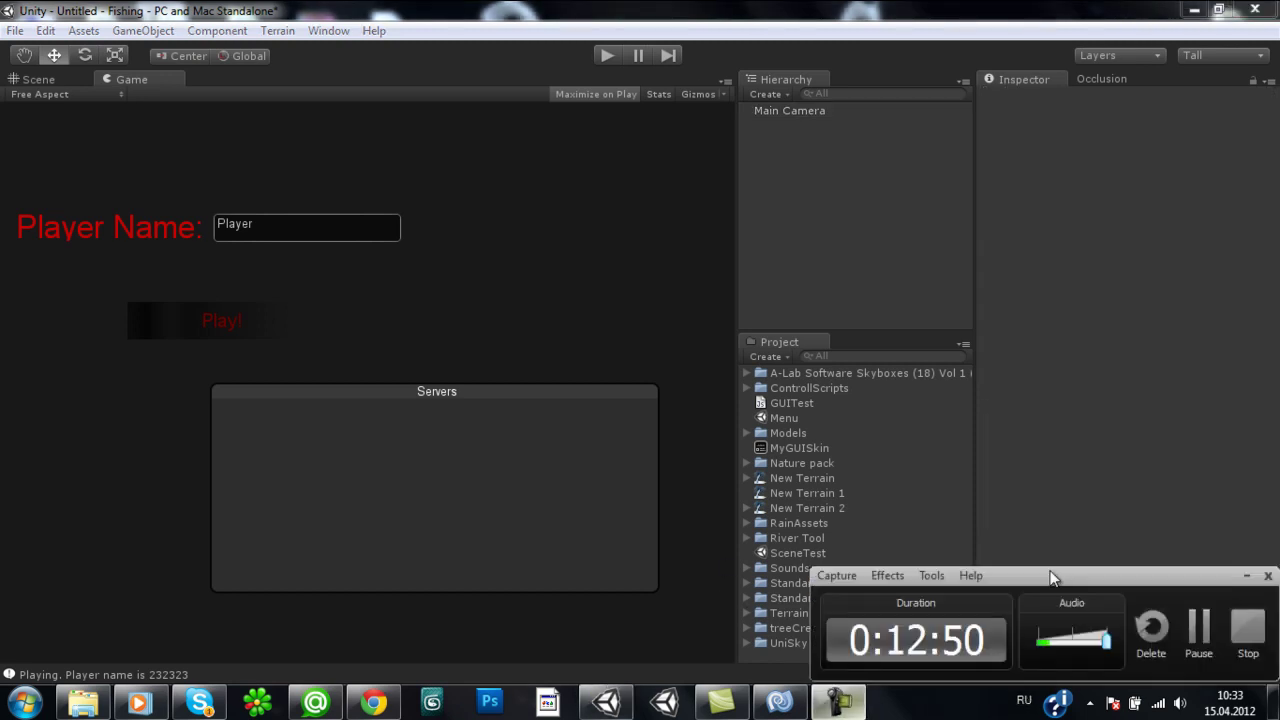
pyautogui.click(1176, 422)
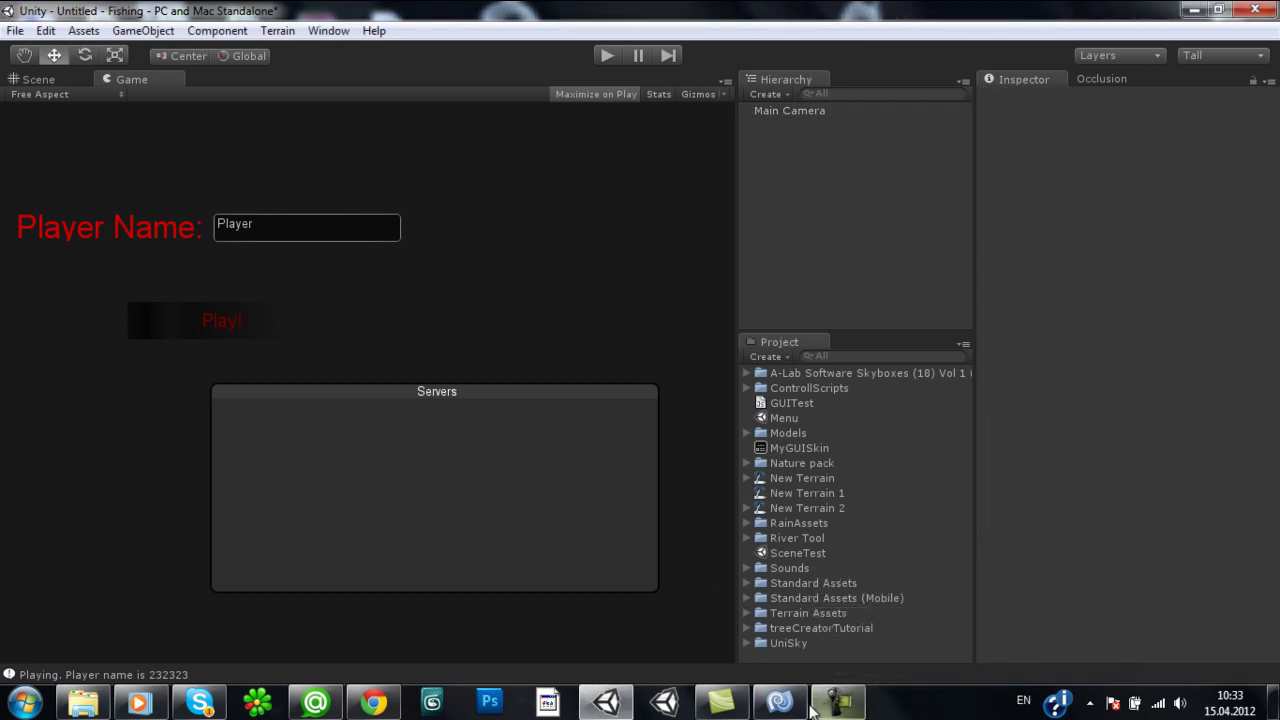
pyautogui.click(779, 702)
pyautogui.click(309, 590)
# Step: Add a GUI.DragWindow(drag); call inside SetWindow using autocomplete
pyautogui.press('Return')
pyautogui.write('GUI.Dr')
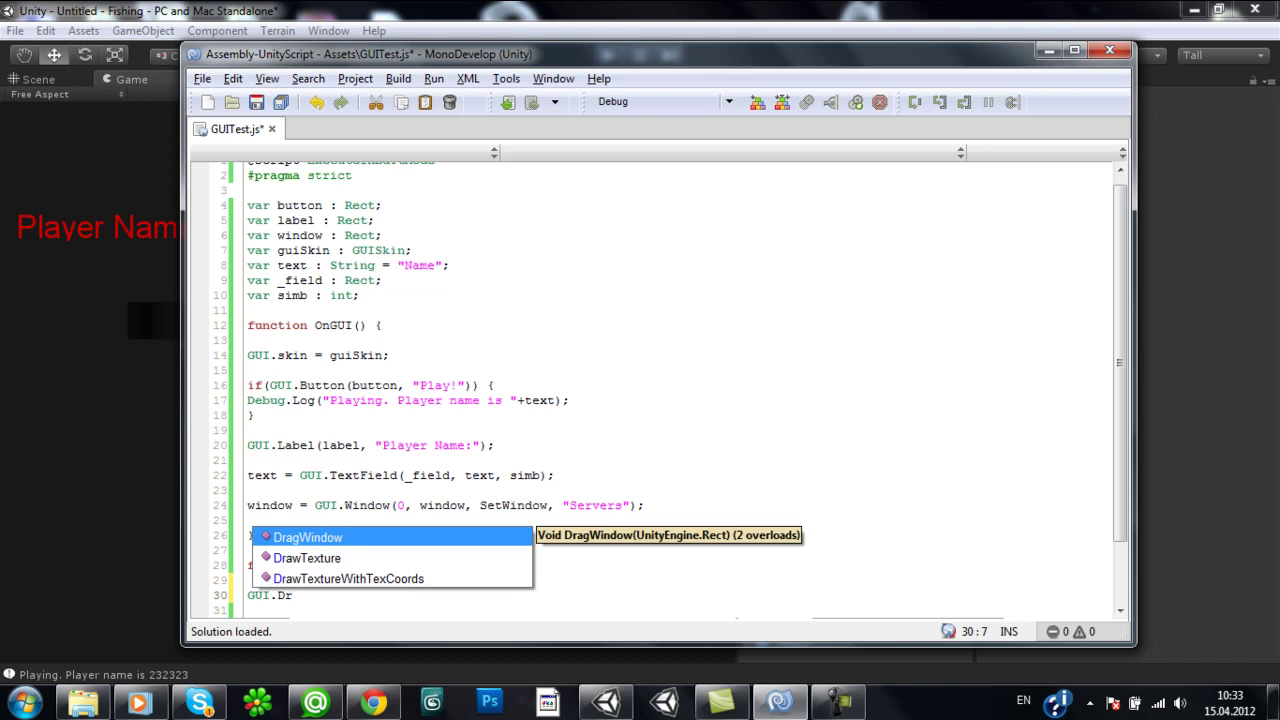
pyautogui.press('Return')
pyautogui.write('(')
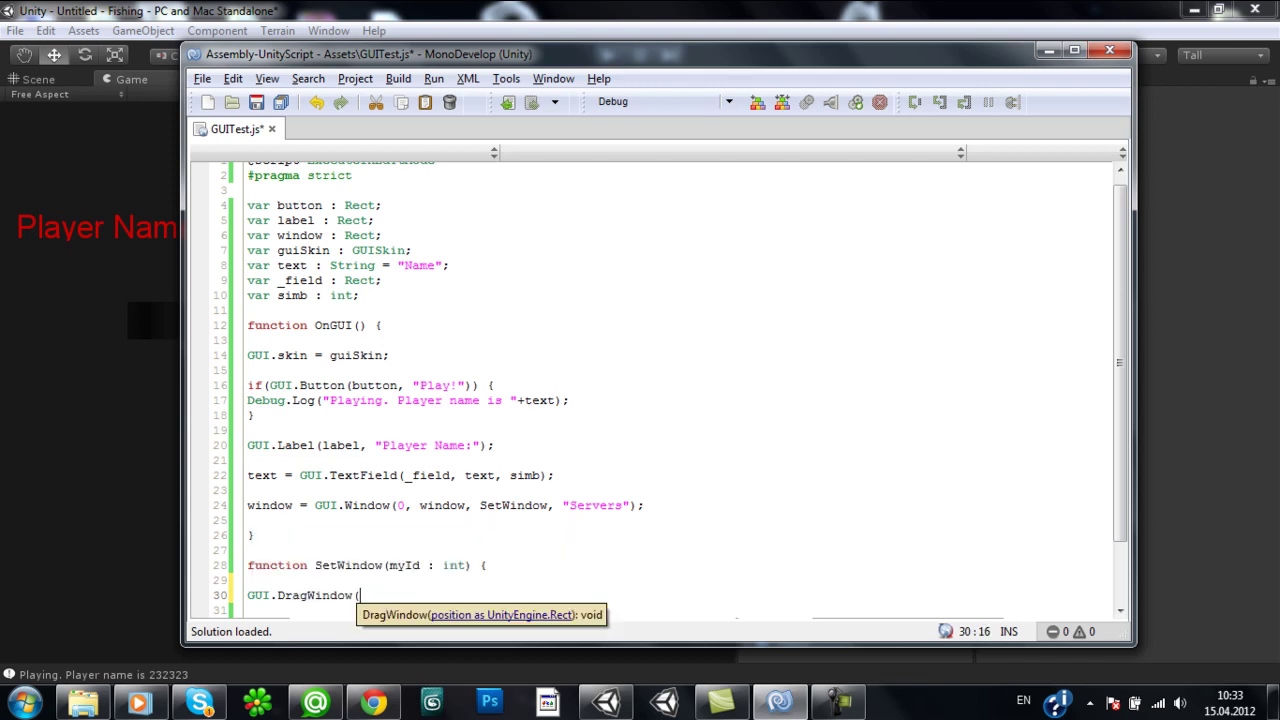
pyautogui.write(');')
pyautogui.press('Left')
pyautogui.press('Left')
pyautogui.write('drag')
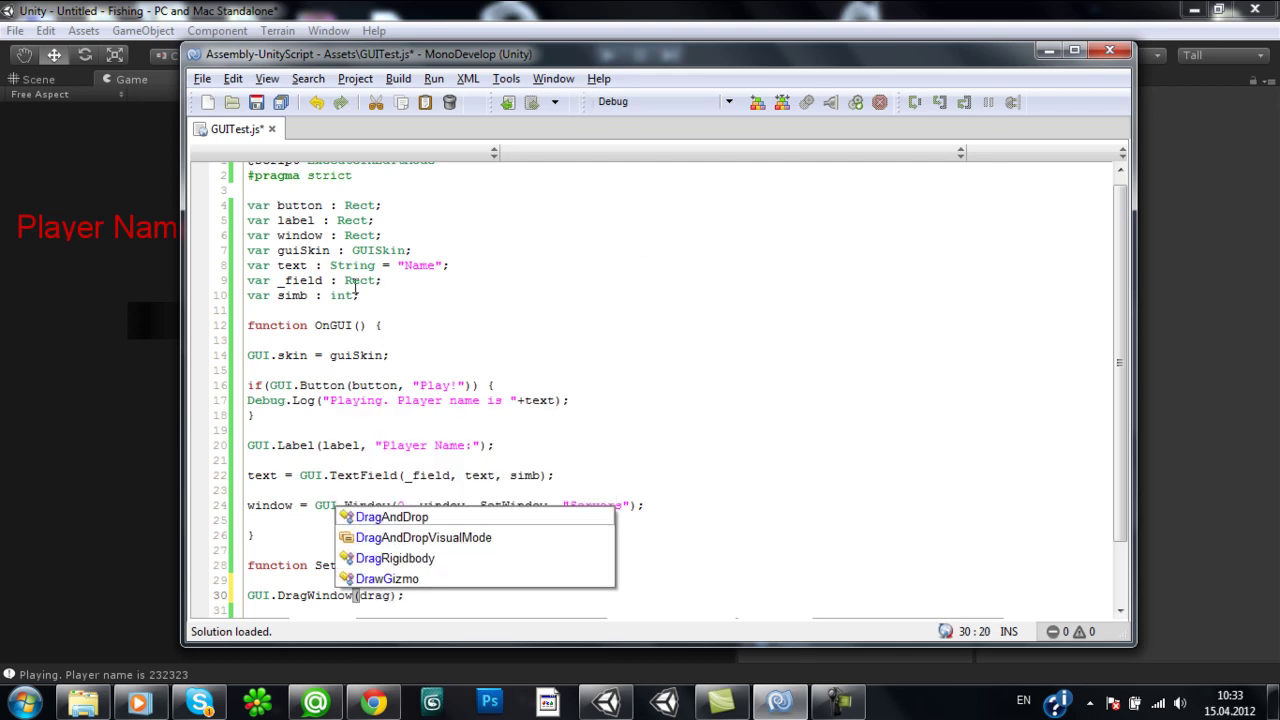
# Step: Replace the drag argument with new Rect(0,0 Screen.width, Screen.height) and save the script
pyautogui.click(358, 292)
pyautogui.press('Return')
pyautogui.write('var ')
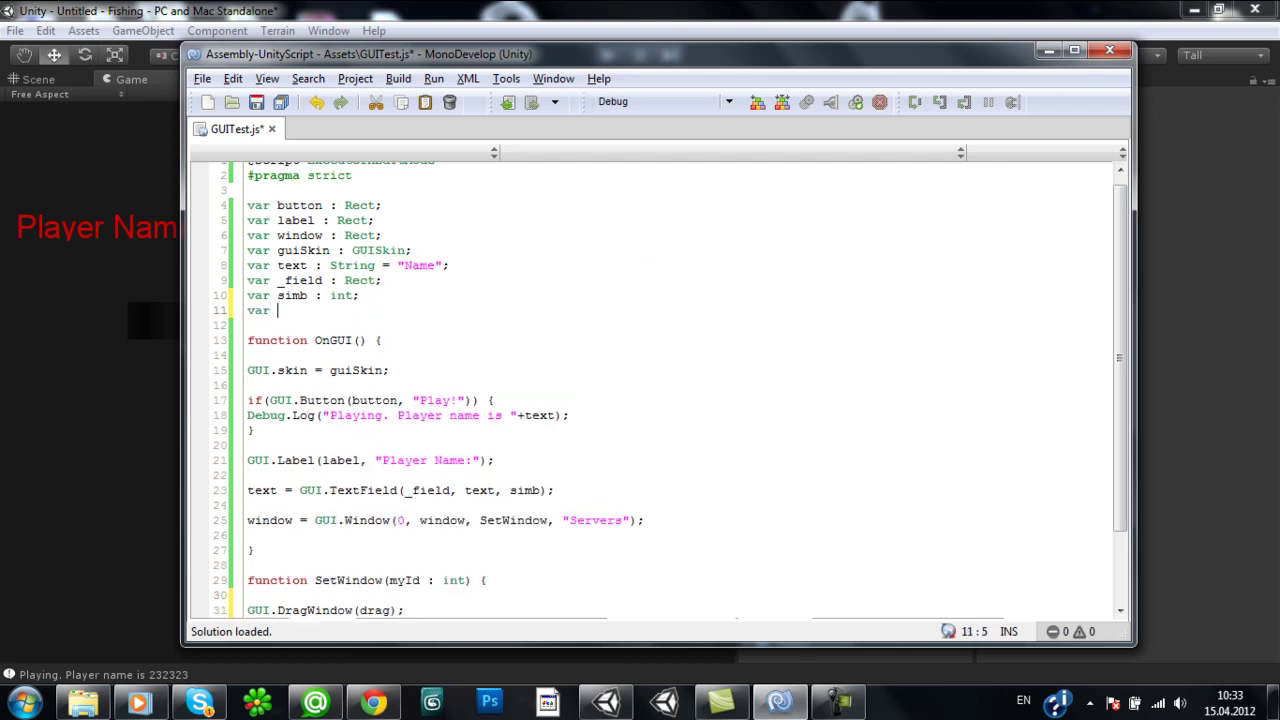
pyautogui.write('dr')
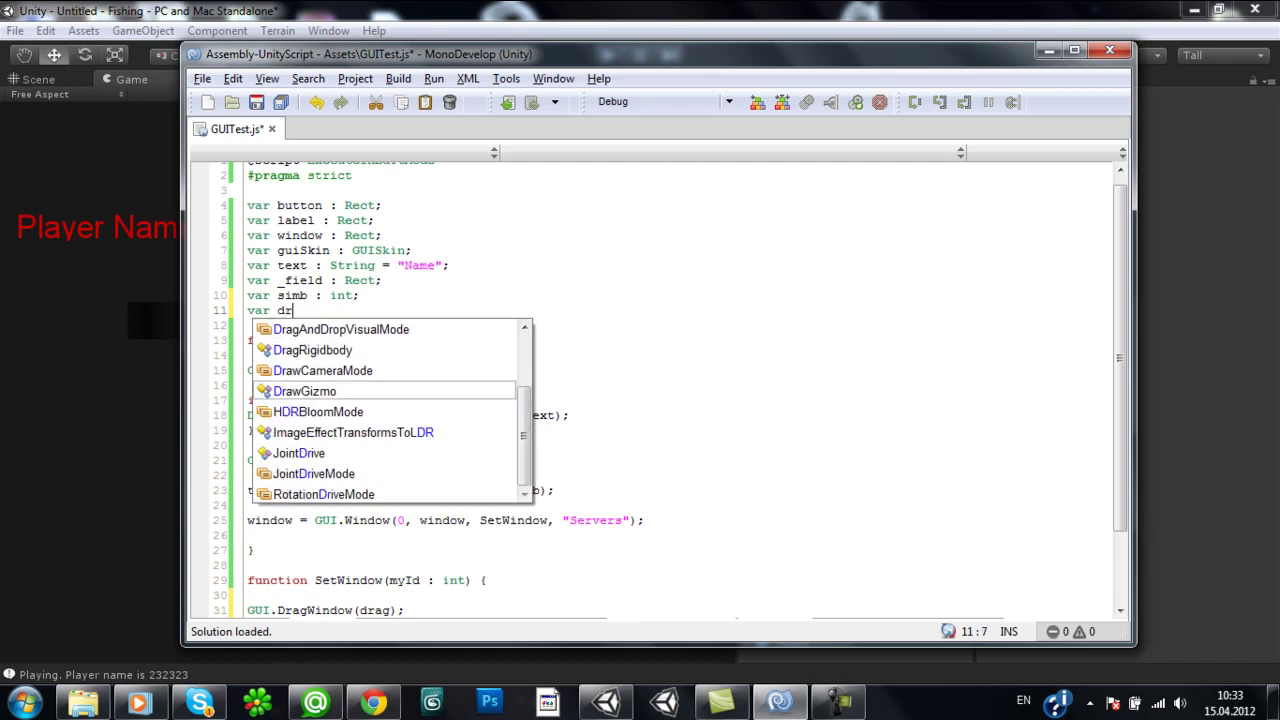
pyautogui.write('ag : Rect;')
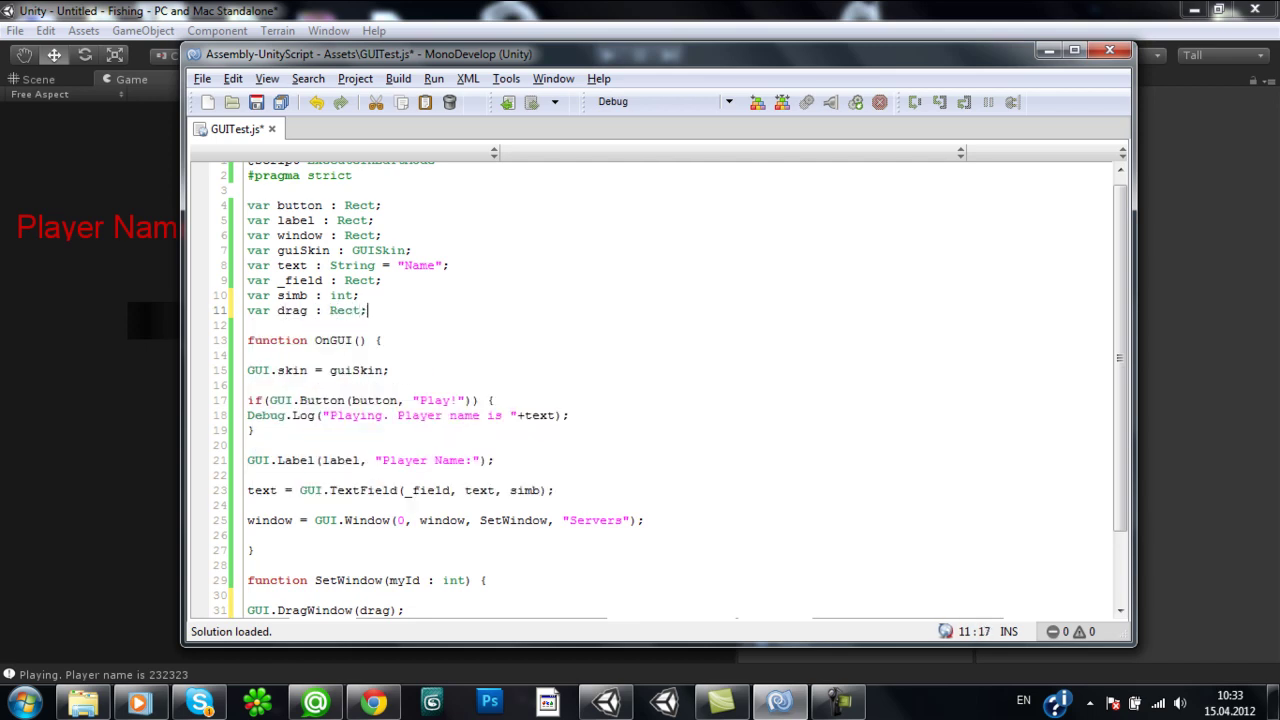
pyautogui.press('BackSpace')
pyautogui.press('BackSpace')
pyautogui.press('BackSpace')
pyautogui.press('BackSpace')
pyautogui.press('BackSpace')
pyautogui.press('BackSpace')
pyautogui.press('BackSpace')
pyautogui.press('BackSpace')
pyautogui.press('BackSpace')
pyautogui.press('BackSpace')
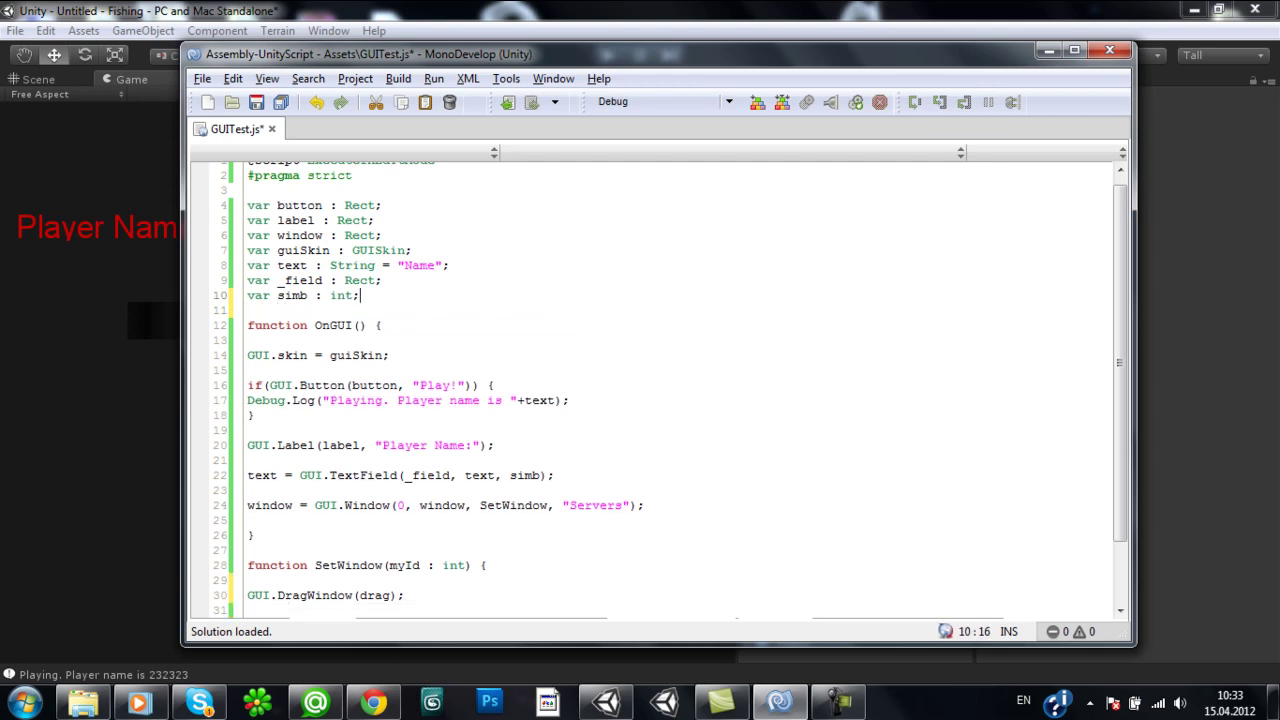
pyautogui.doubleClick(362, 594)
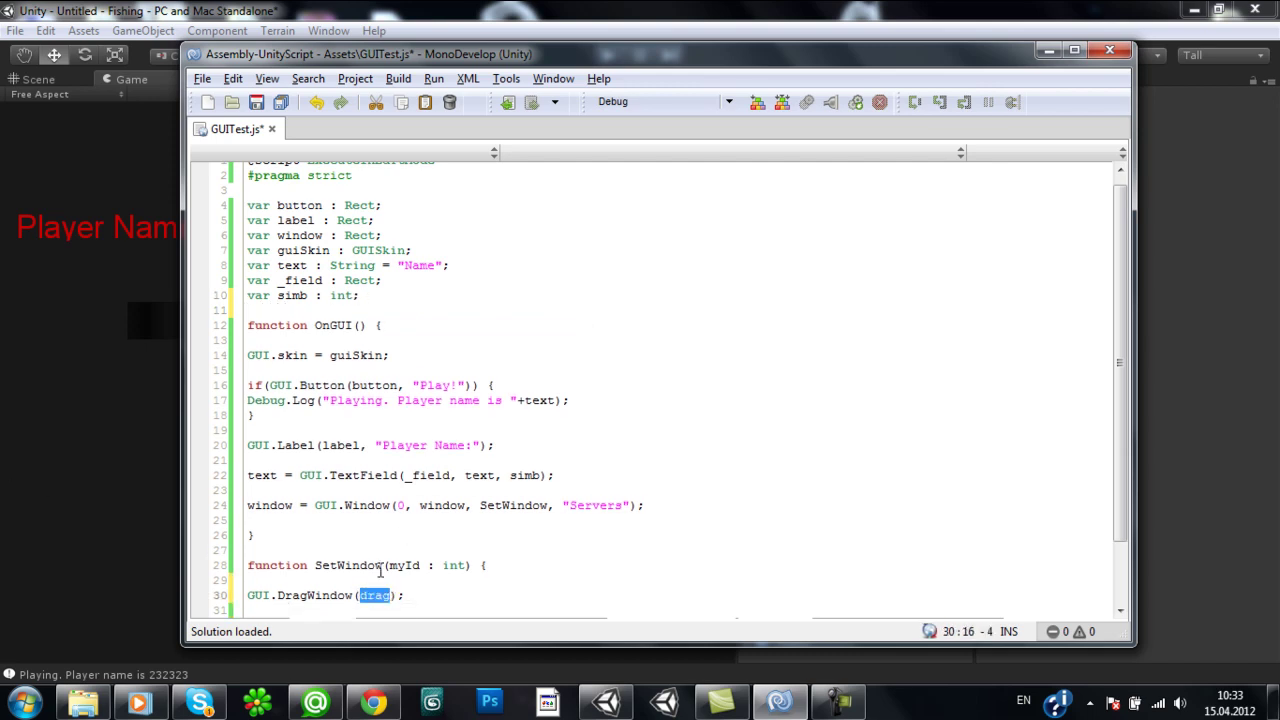
pyautogui.write('new Rect()')
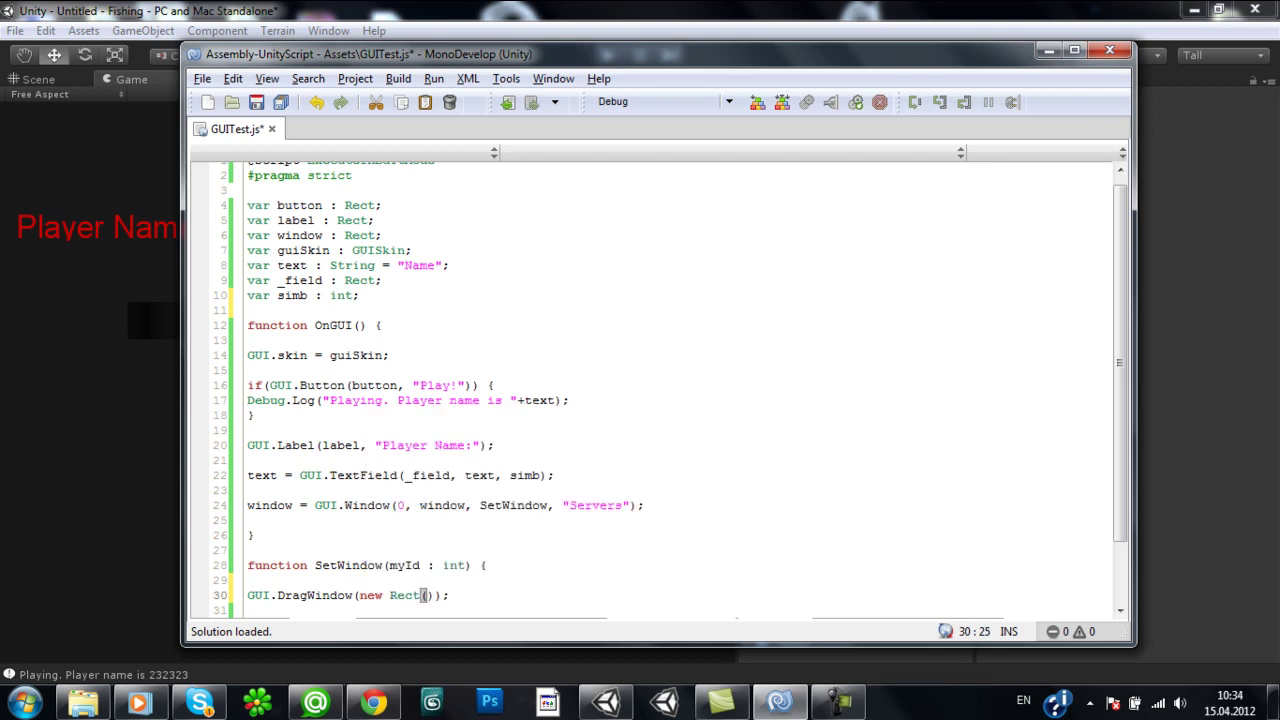
pyautogui.write(',0 Screen.width')
pyautogui.write(' Screen.')
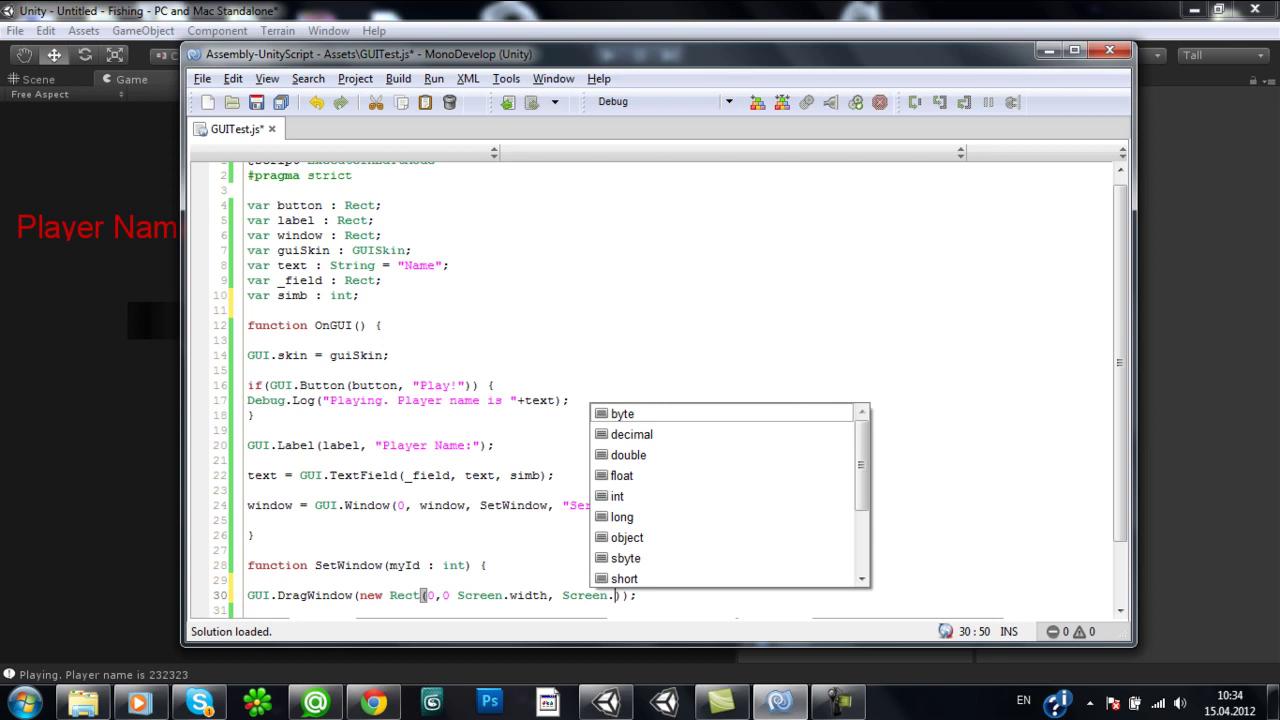
pyautogui.write('height')
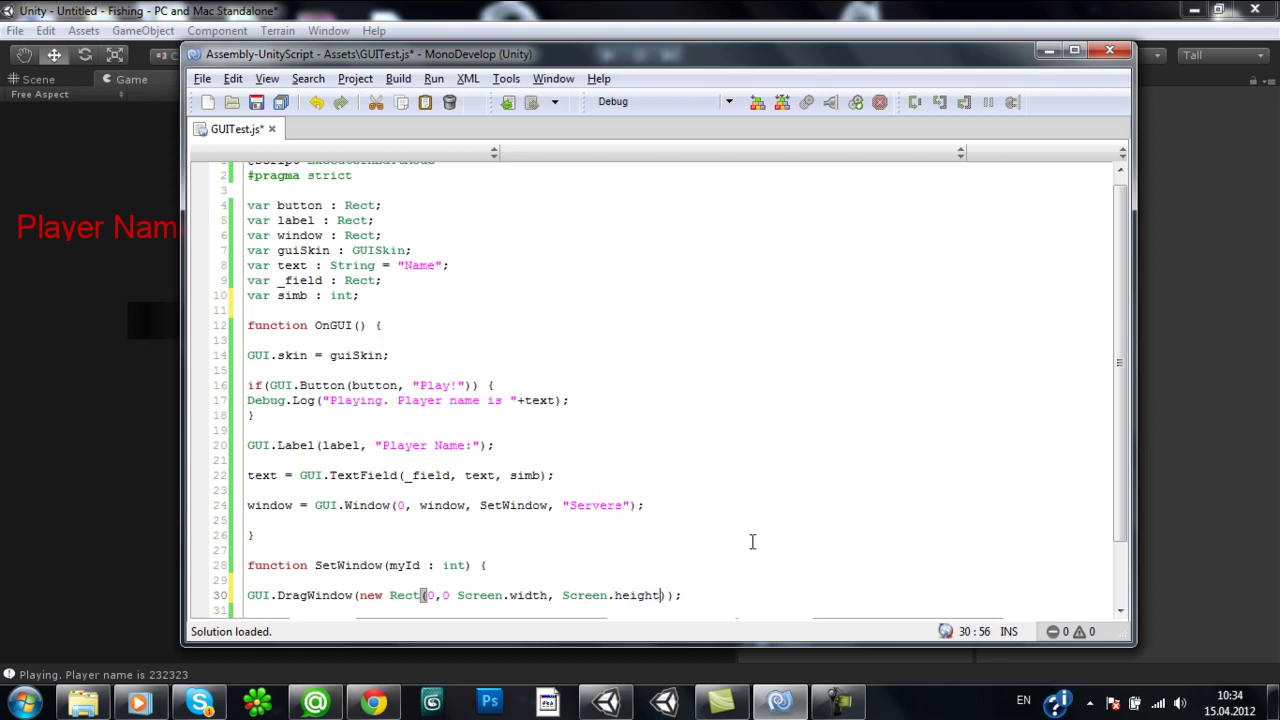
pyautogui.hotkey('ctrl', 's')
pyautogui.hotkey('alt', 'Tab')
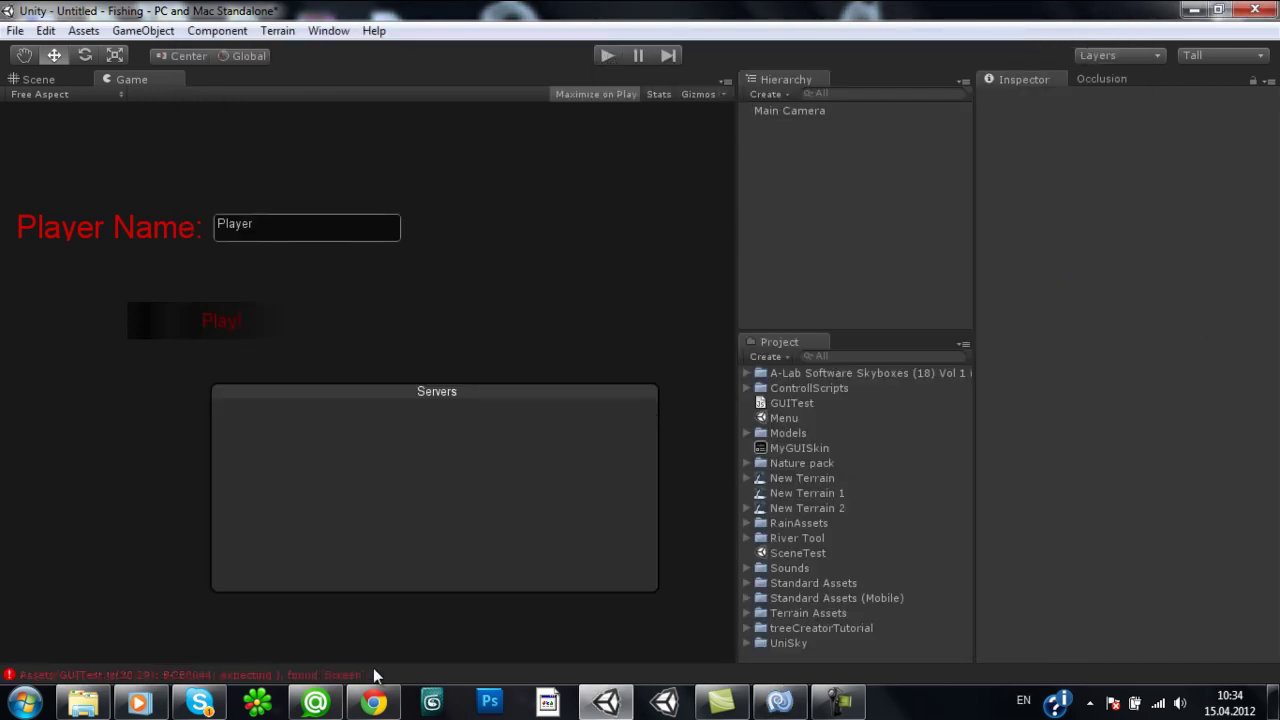
# Step: Read the two line-30 compile errors in the Console and inspect line 30 in GUITest.js
pyautogui.click(374, 669)
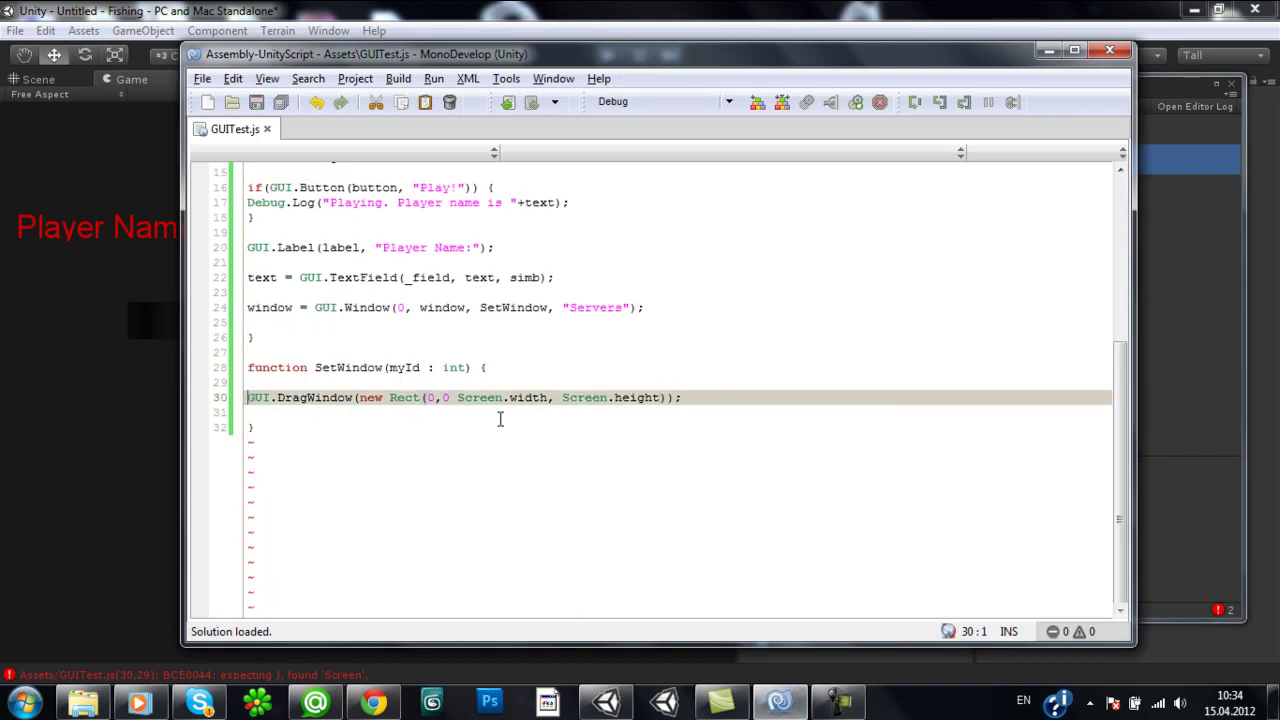
pyautogui.click(676, 397)
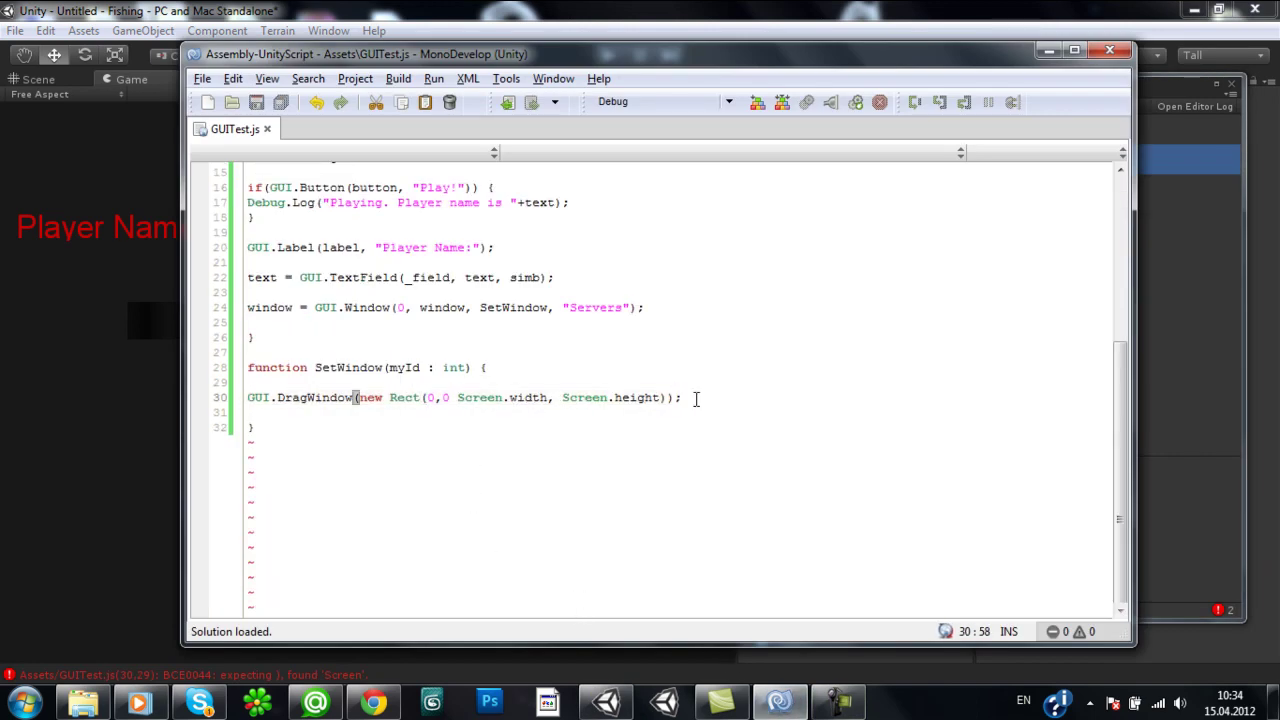
pyautogui.click(669, 397)
pyautogui.write(')')
pyautogui.click(1155, 376)
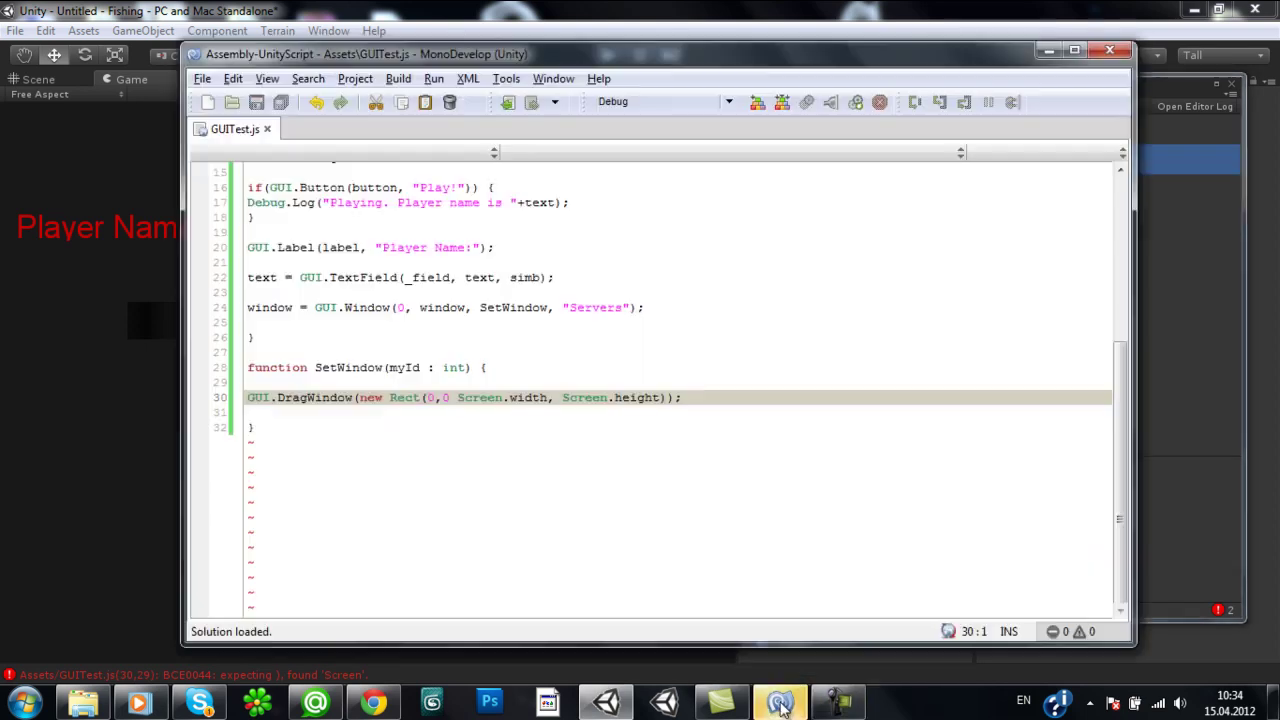
pyautogui.click(780, 700)
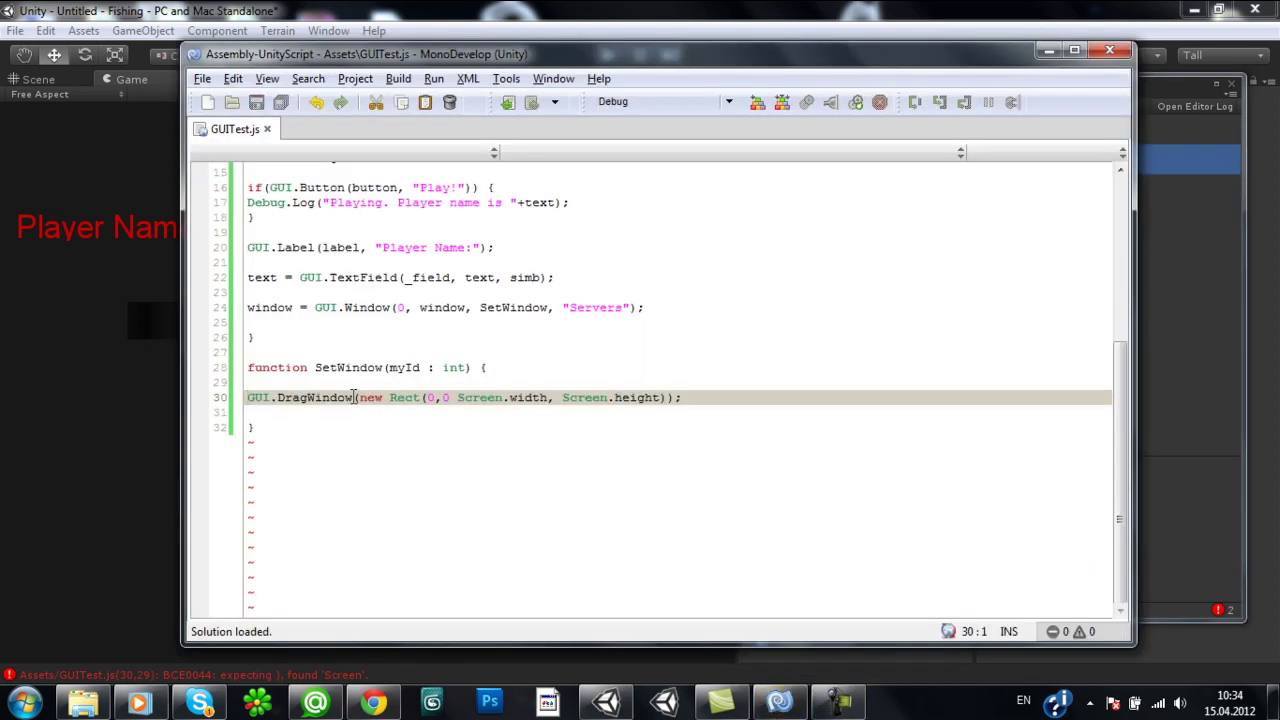
pyautogui.click(359, 397)
pyautogui.click(425, 397)
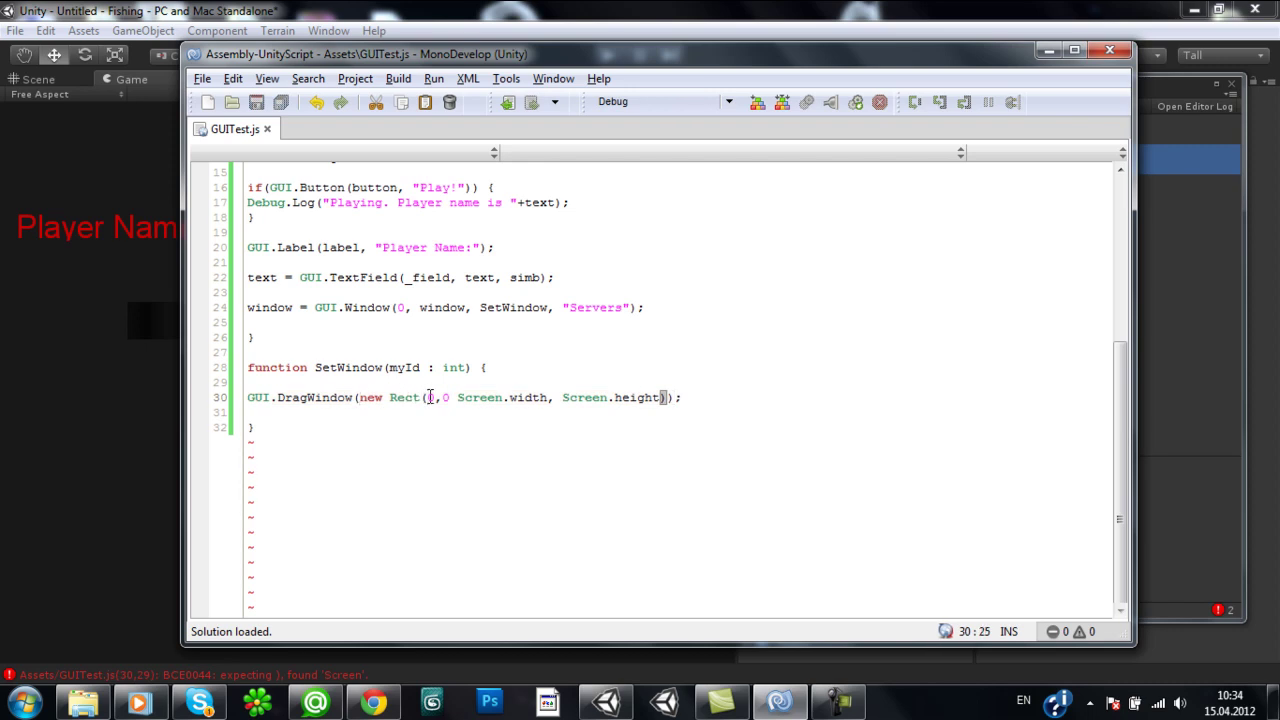
# Step: Fix line 30 to GUI.DragWindow(new Rect(0,0, Screen.width, Screen.height)); and save
pyautogui.click(714, 394)
pyautogui.press('BackSpace')
pyautogui.press('BackSpace')
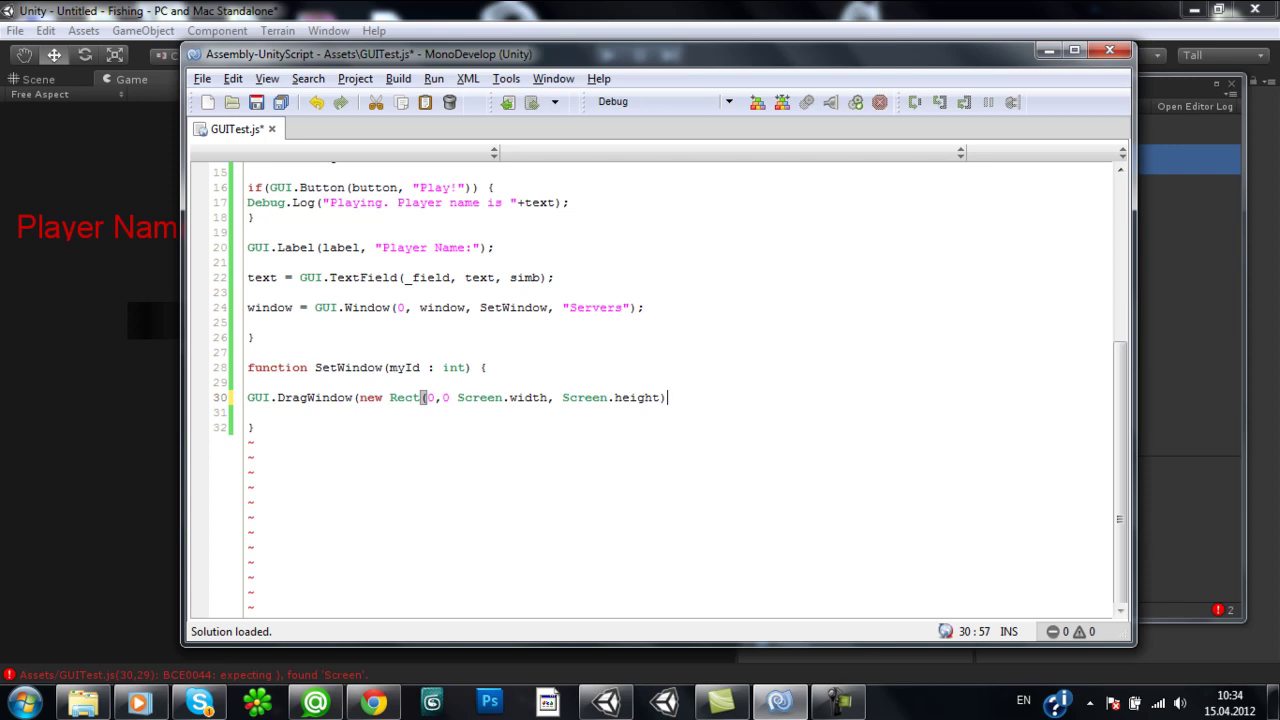
pyautogui.write(');')
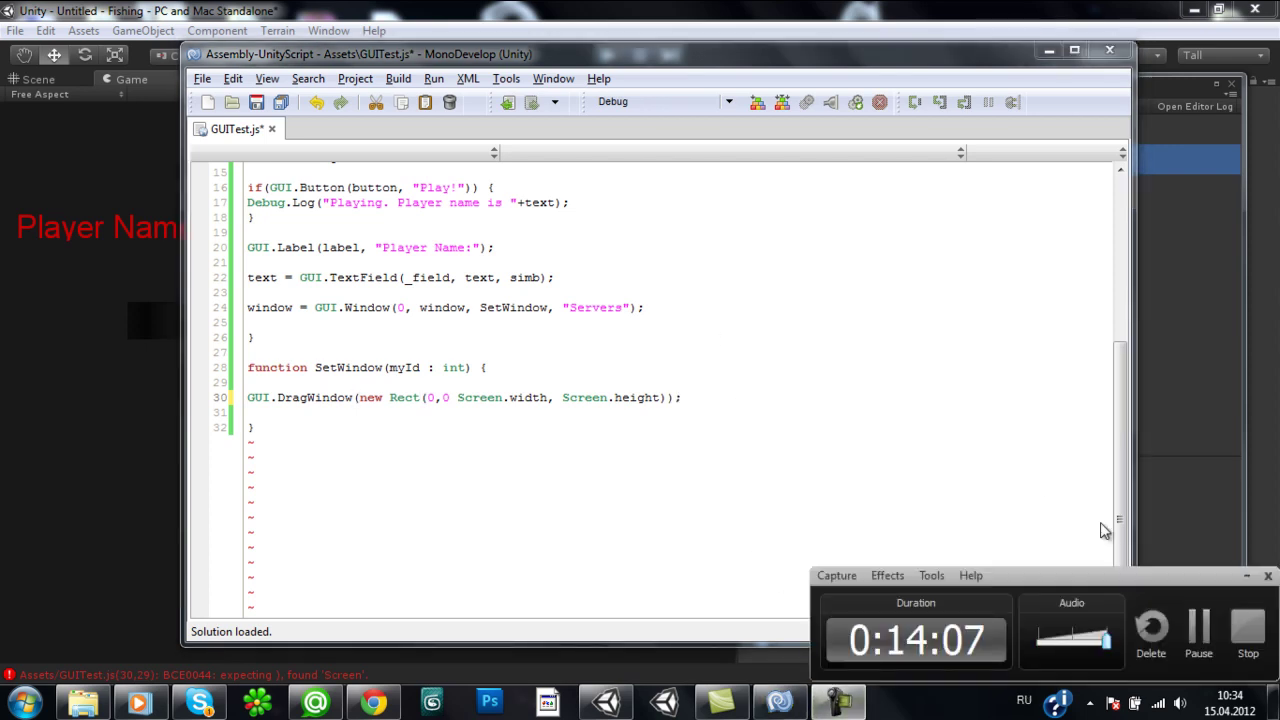
pyautogui.click(549, 397)
pyautogui.click(452, 397)
pyautogui.write(',')
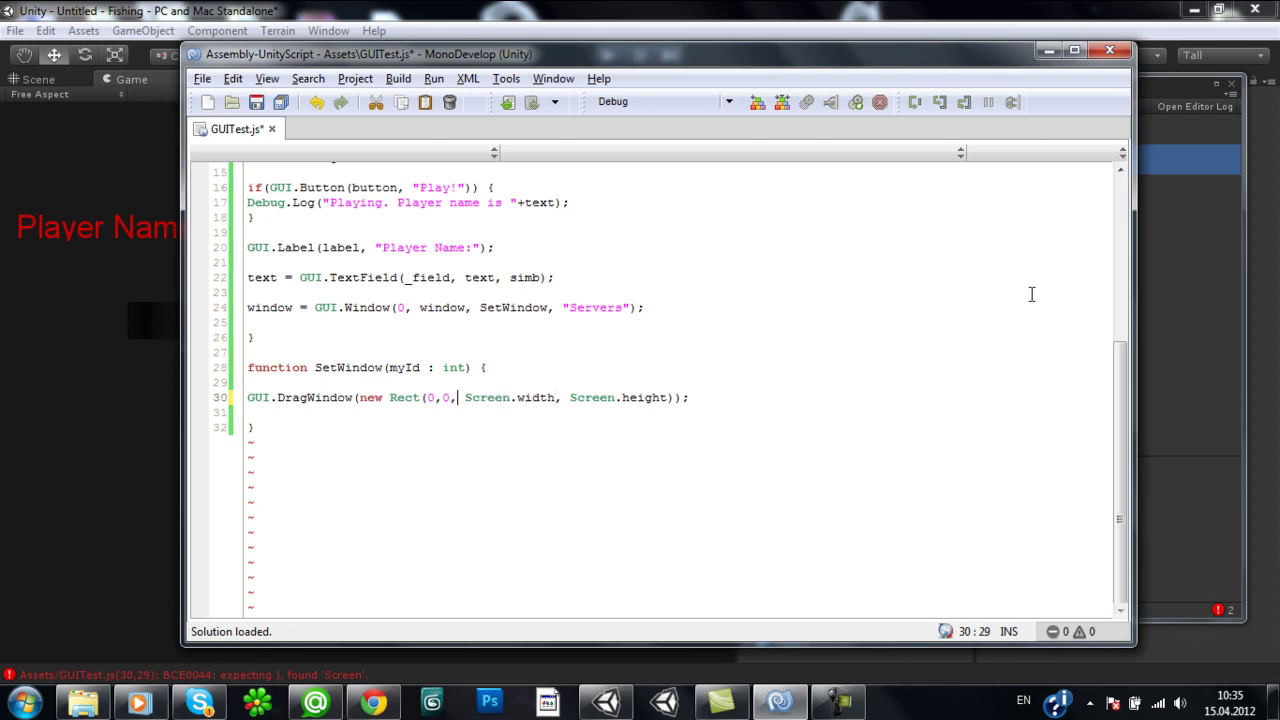
pyautogui.hotkey('ctrl', 's')
pyautogui.click(1254, 241)
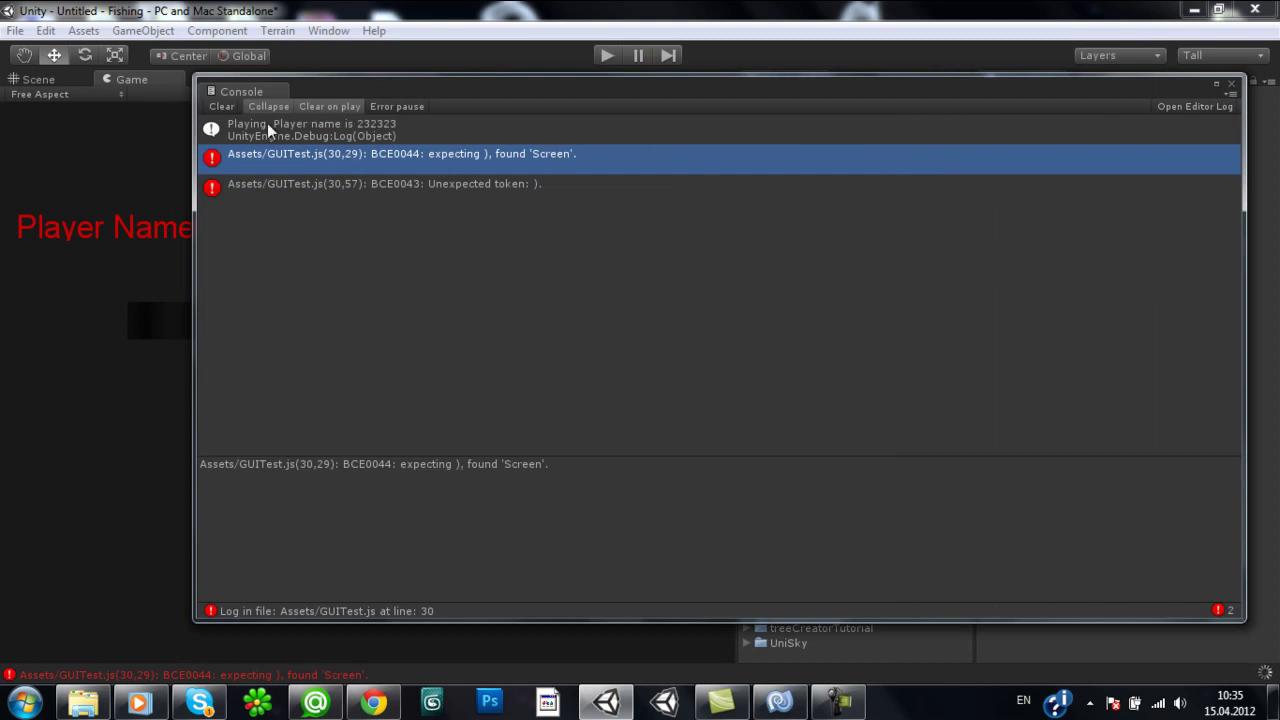
# Step: Close the Console and select the Main Camera
pyautogui.click(1231, 84)
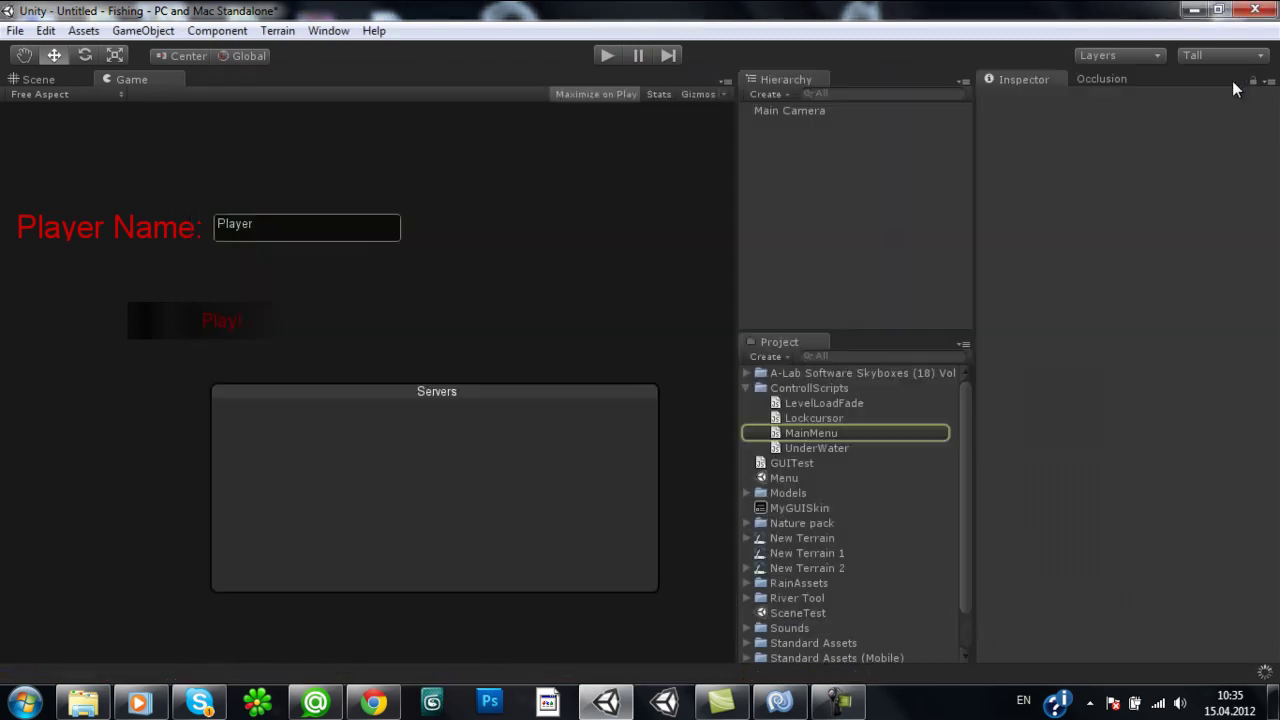
pyautogui.click(748, 387)
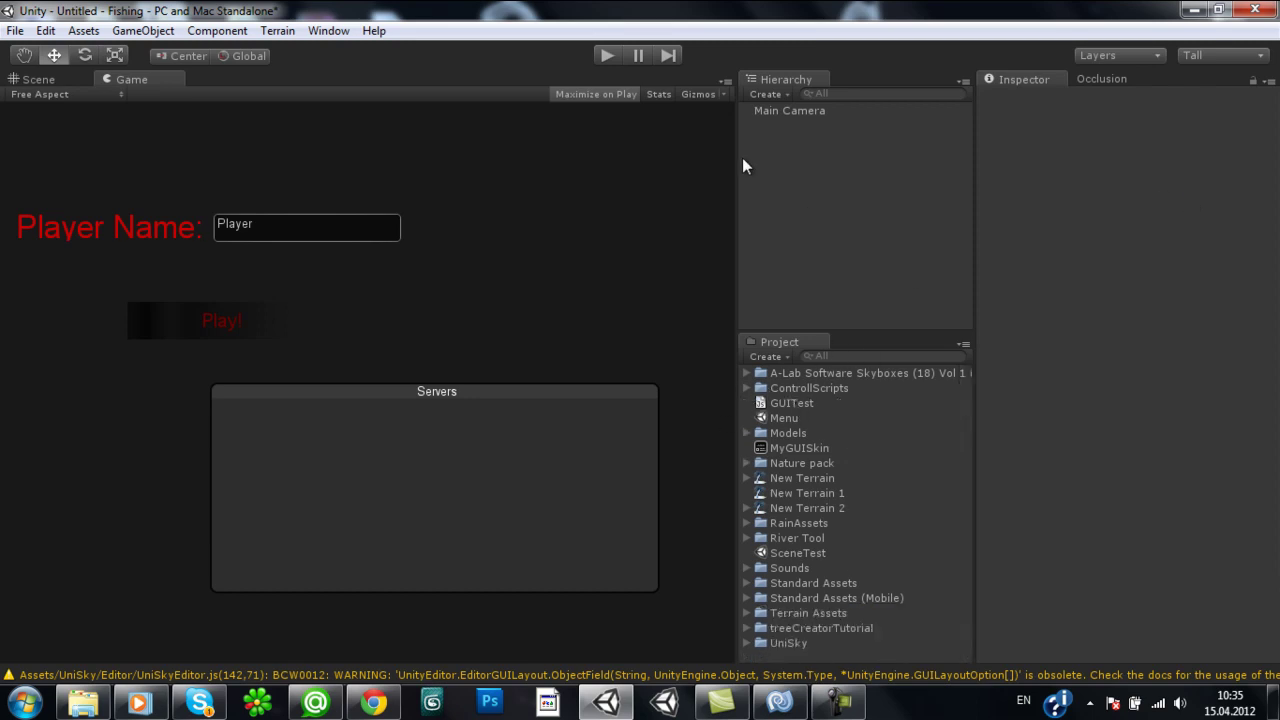
pyautogui.click(783, 110)
pyautogui.scroll(-3, 1164, 505)
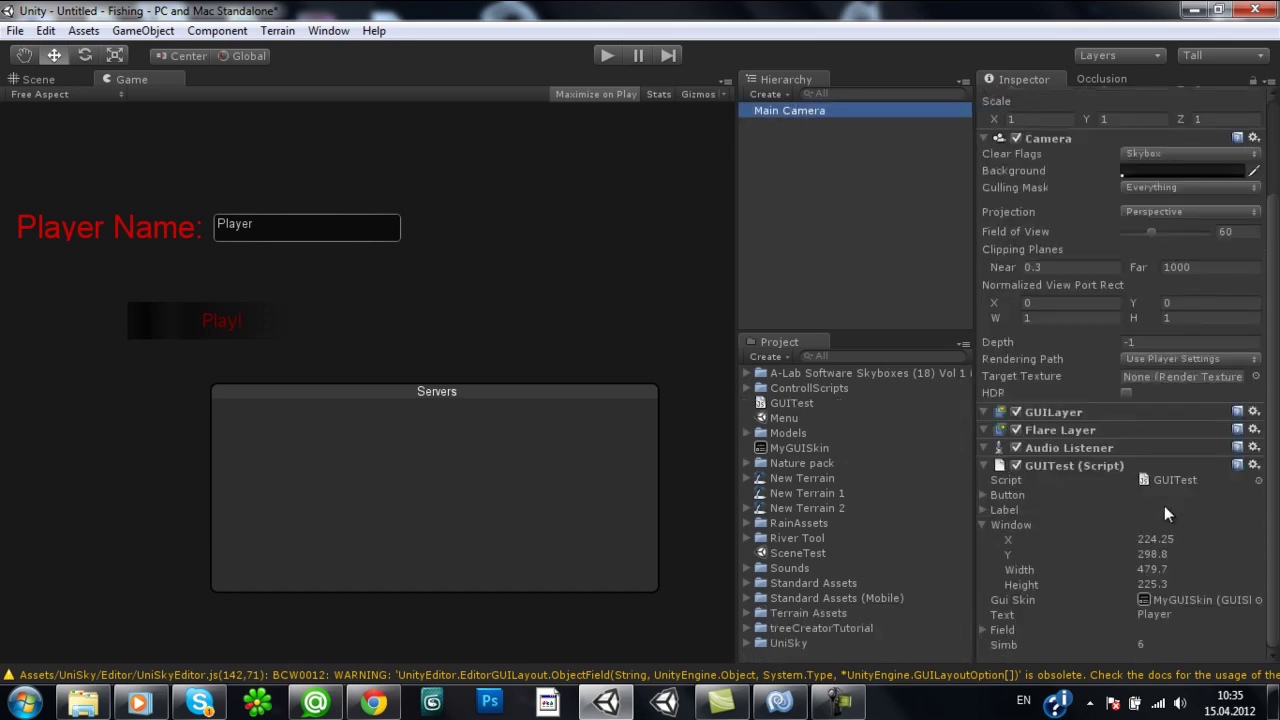
# Step: Run the game and drag the Servers window to the bottom edge, top-left corner and back
pyautogui.click(608, 55)
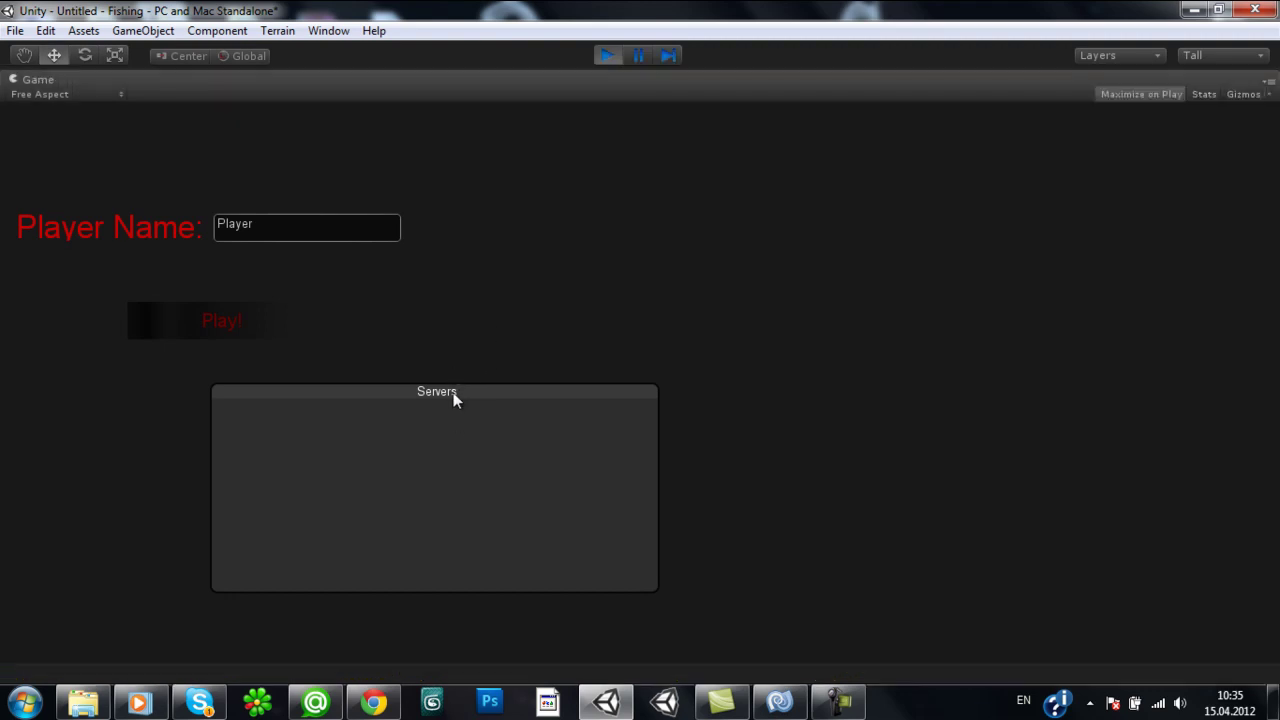
pyautogui.moveTo(455, 395)
pyautogui.mouseDown()
pyautogui.moveTo(541, 608)
pyautogui.moveTo(1163, 8)
pyautogui.moveTo(1160, 690)
pyautogui.mouseUp()
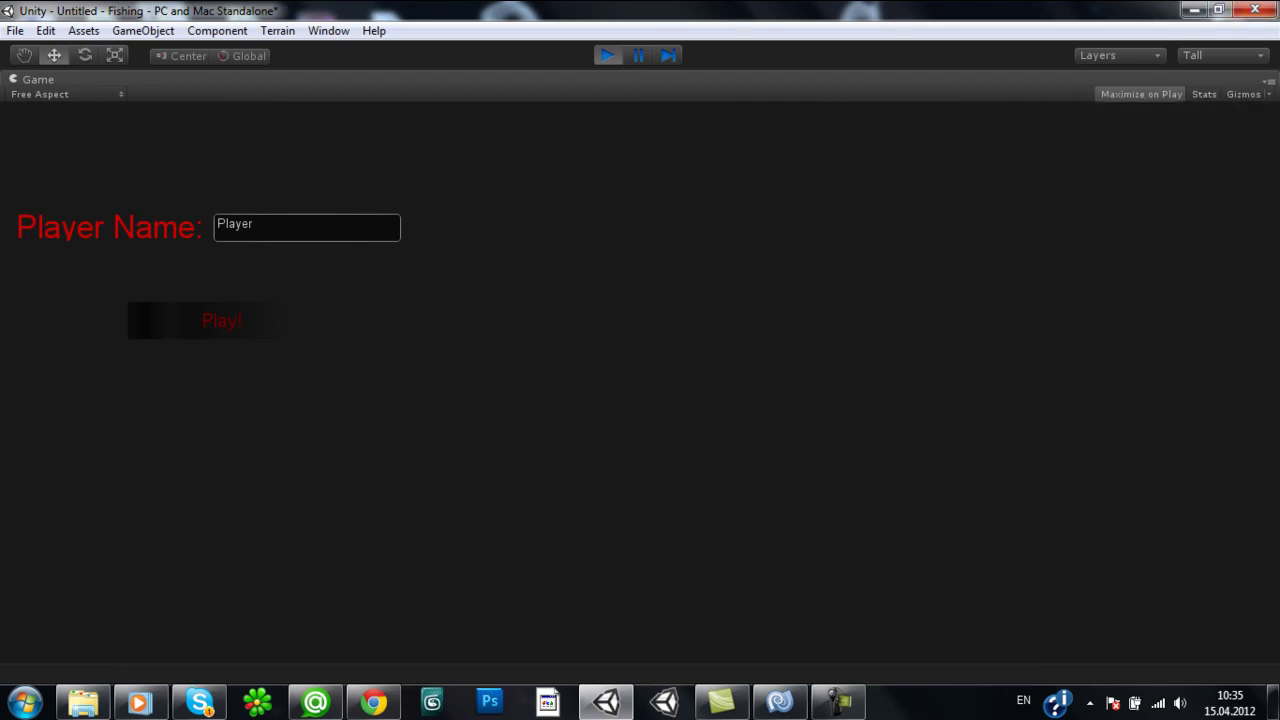
pyautogui.moveTo(440, 680); pyautogui.dragTo(12, 3)
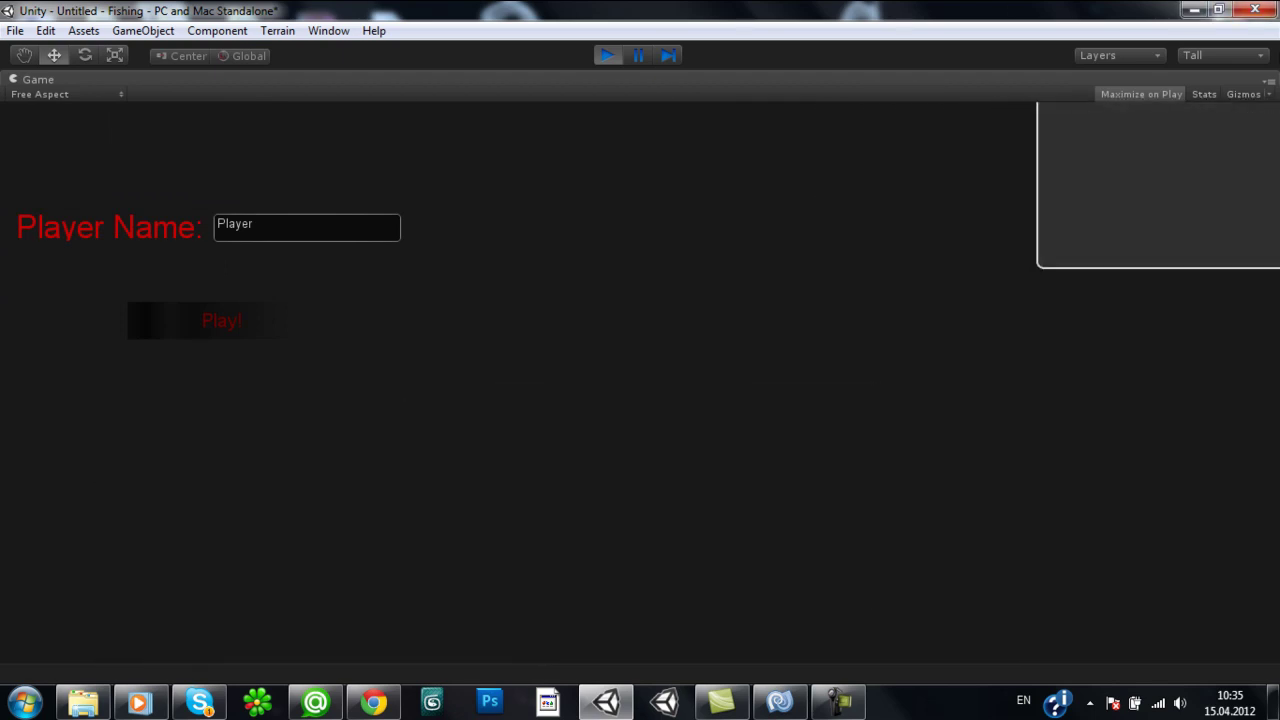
pyautogui.moveTo(2, 3)
pyautogui.mouseDown()
pyautogui.moveTo(2, 165)
pyautogui.moveTo(656, 282)
pyautogui.mouseUp()
pyautogui.click(610, 55)
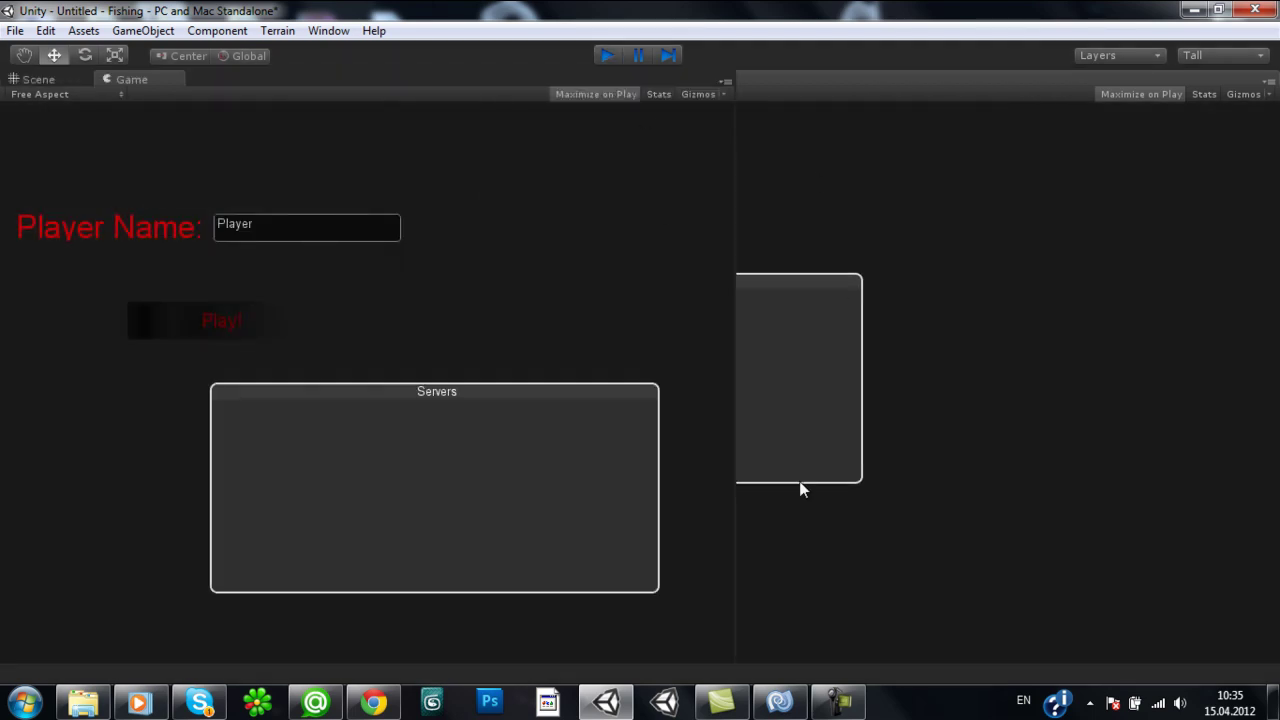
# Step: Try a drag area of Screen.height/2, save, and test dragging the Servers window in play mode
pyautogui.click(780, 700)
pyautogui.click(669, 397)
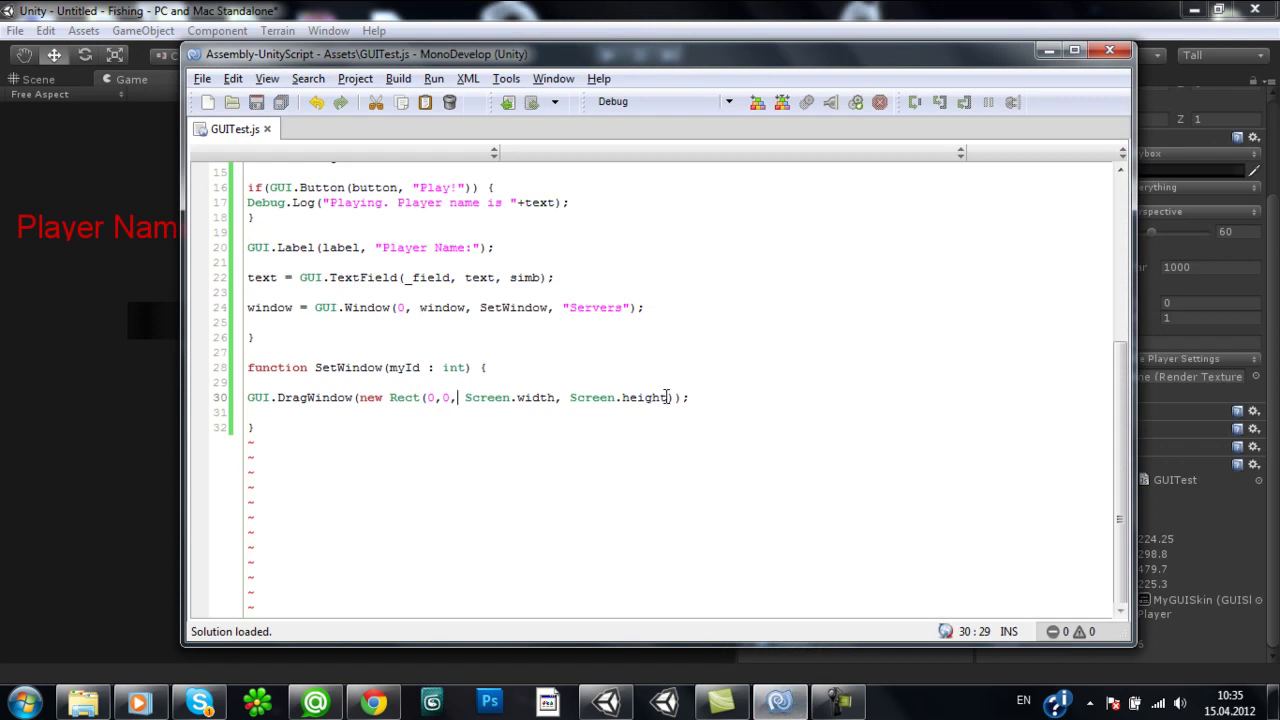
pyautogui.write('/')
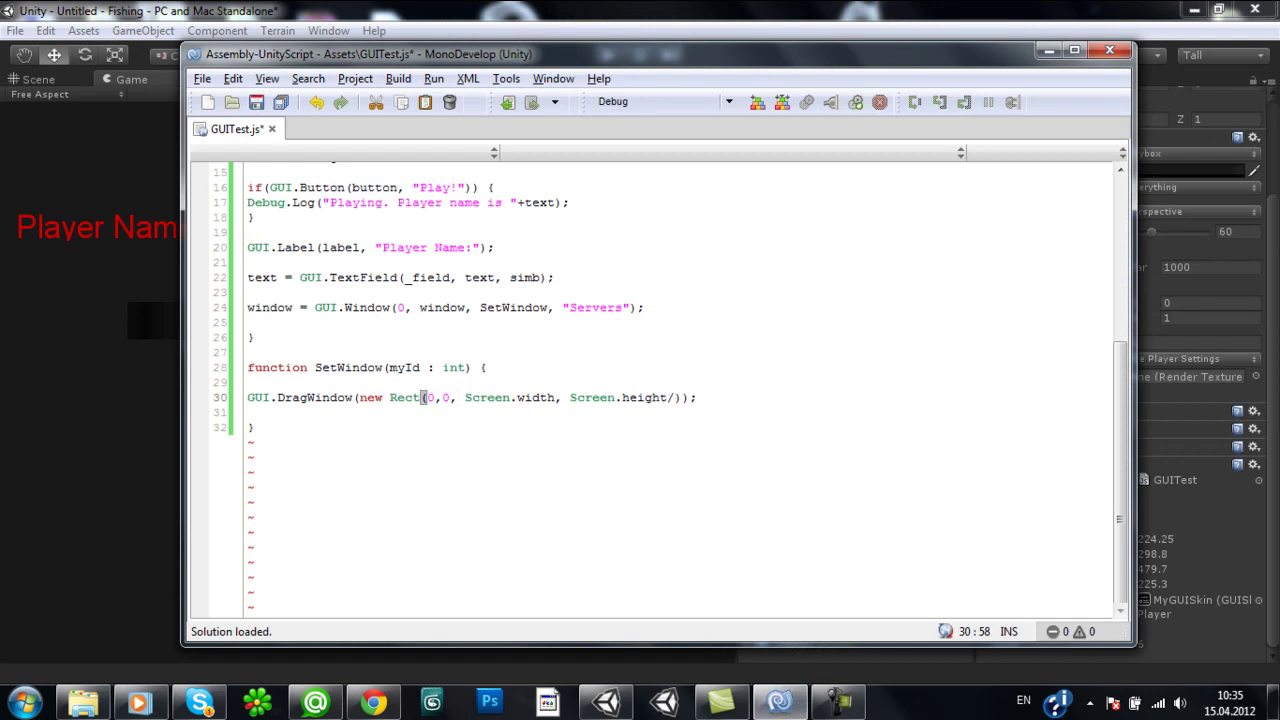
pyautogui.press('BackSpace')
pyautogui.write('-')
pyautogui.write('/2')
pyautogui.hotkey('ctrl', 's')
pyautogui.hotkey('alt', 'Tab')
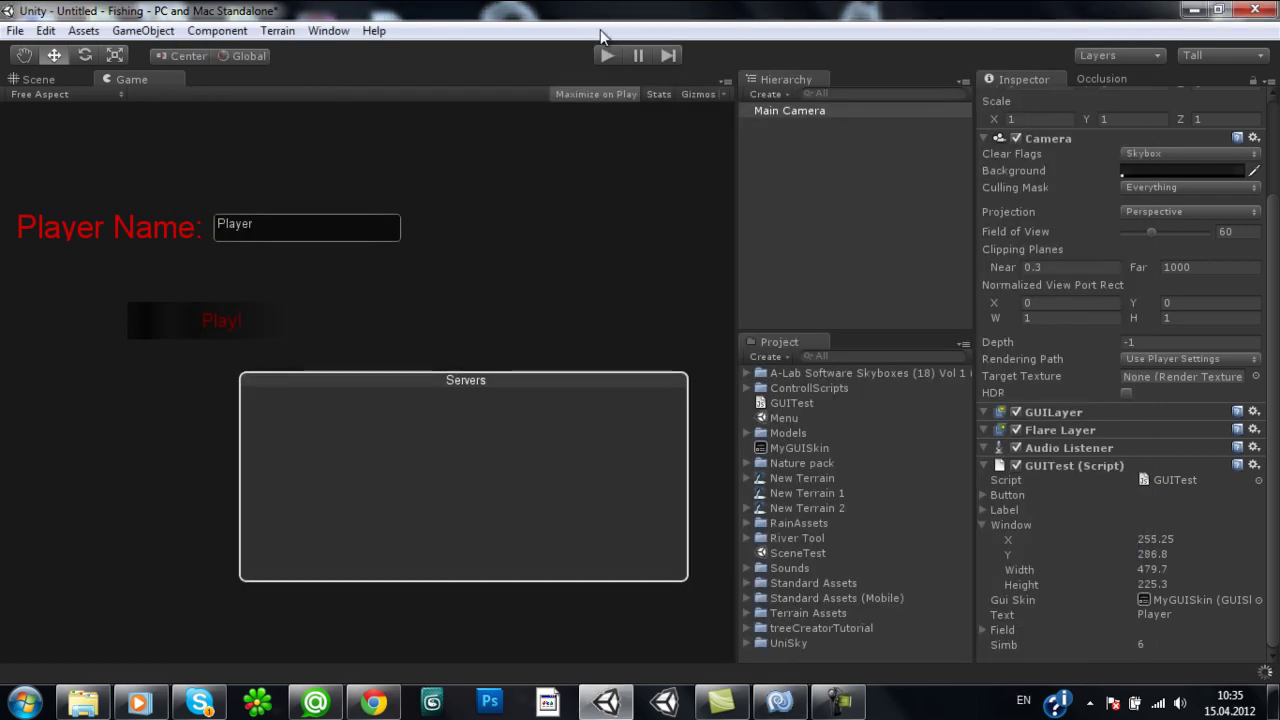
pyautogui.click(606, 58)
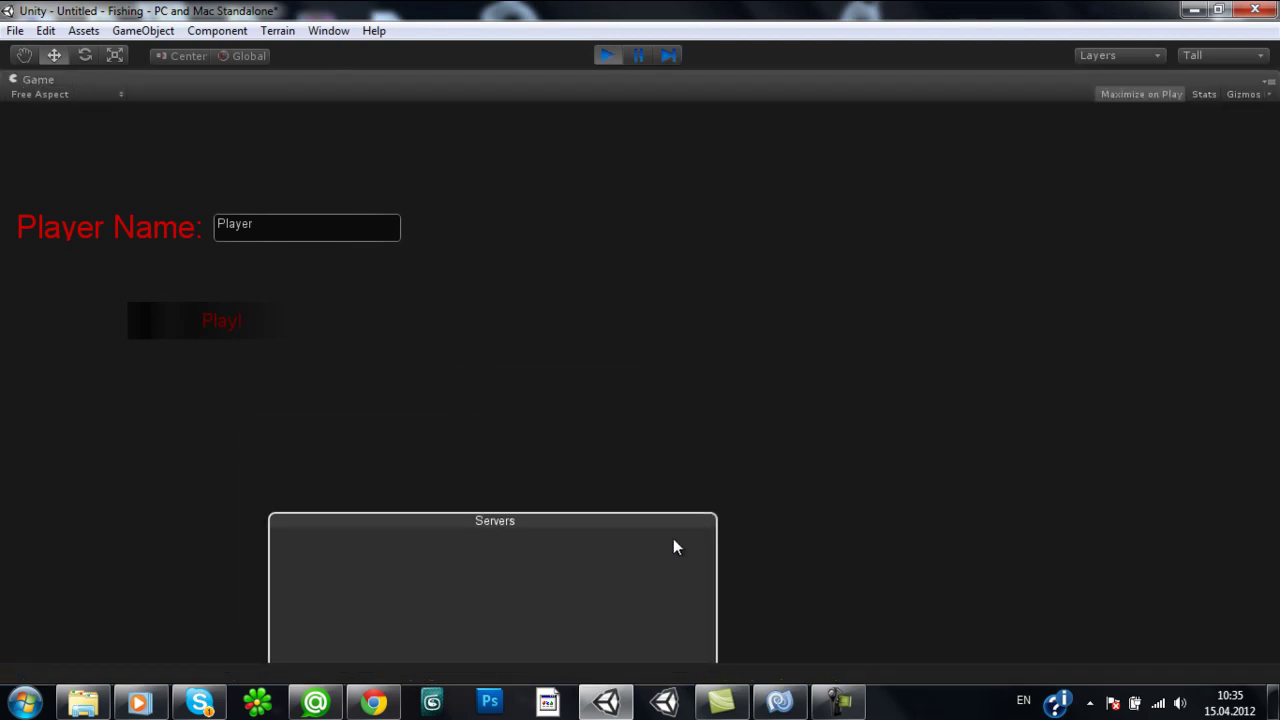
pyautogui.moveTo(1078, 652)
pyautogui.mouseDown()
pyautogui.moveTo(57, 8)
pyautogui.moveTo(727, 8)
pyautogui.mouseUp()
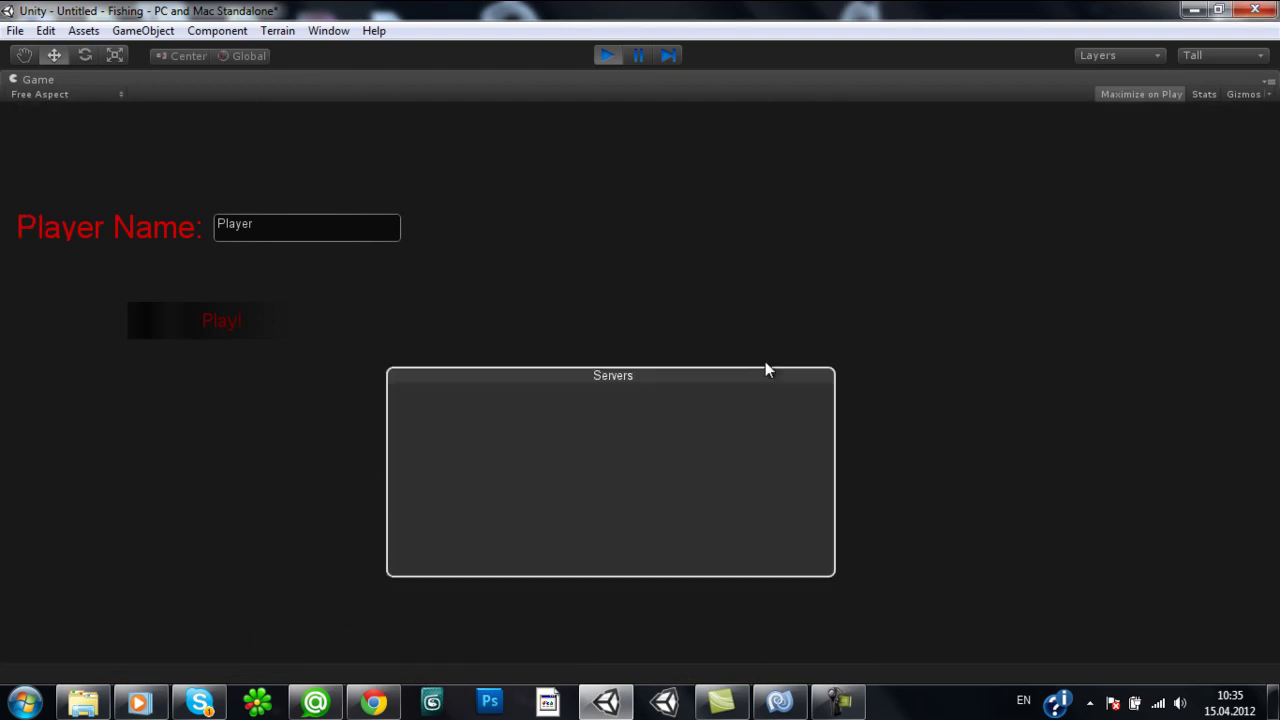
pyautogui.click(609, 56)
# Step: Remove the /2 so the drag area uses full Screen.height again, and save
pyautogui.click(779, 700)
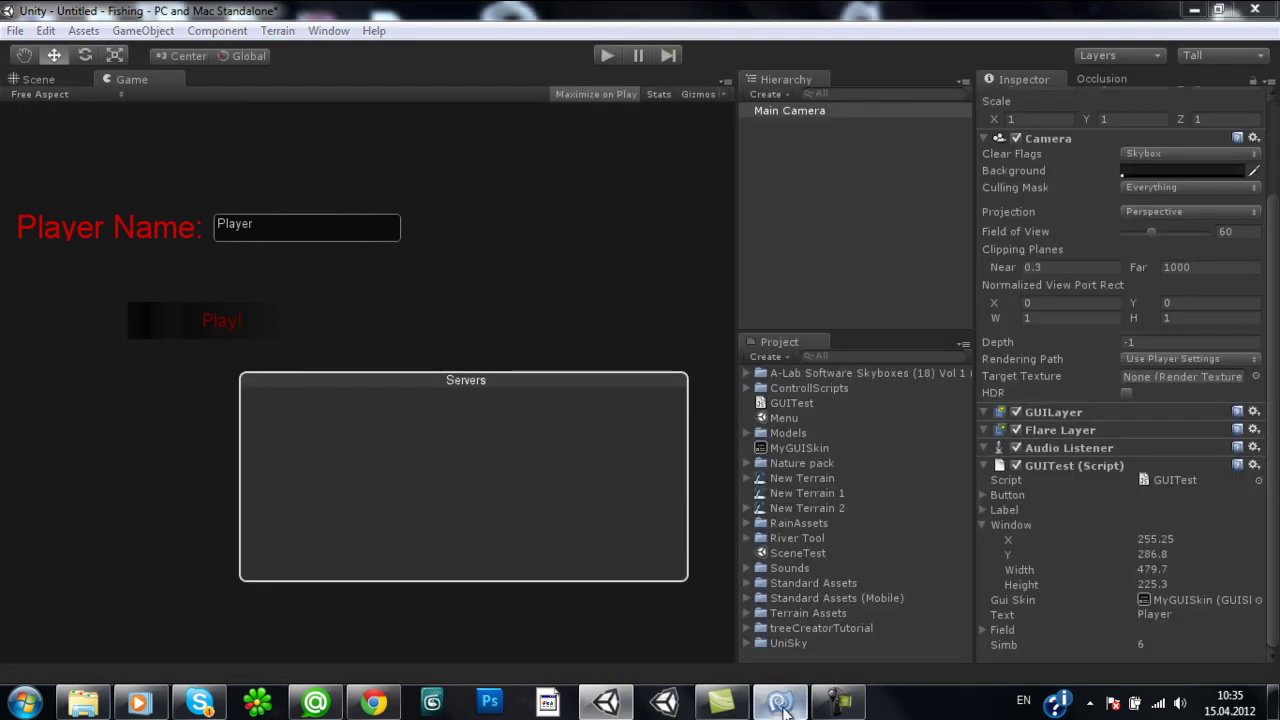
pyautogui.moveTo(668, 397); pyautogui.dragTo(682, 397)
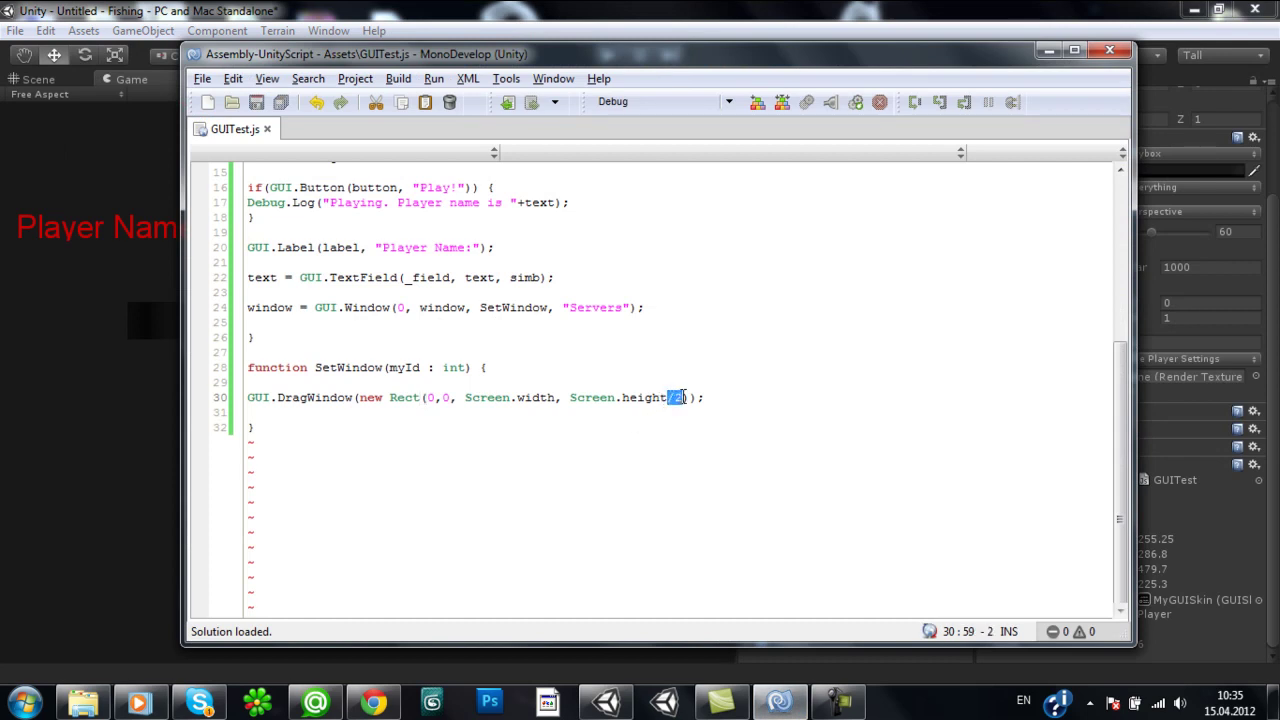
pyautogui.press('BackSpace')
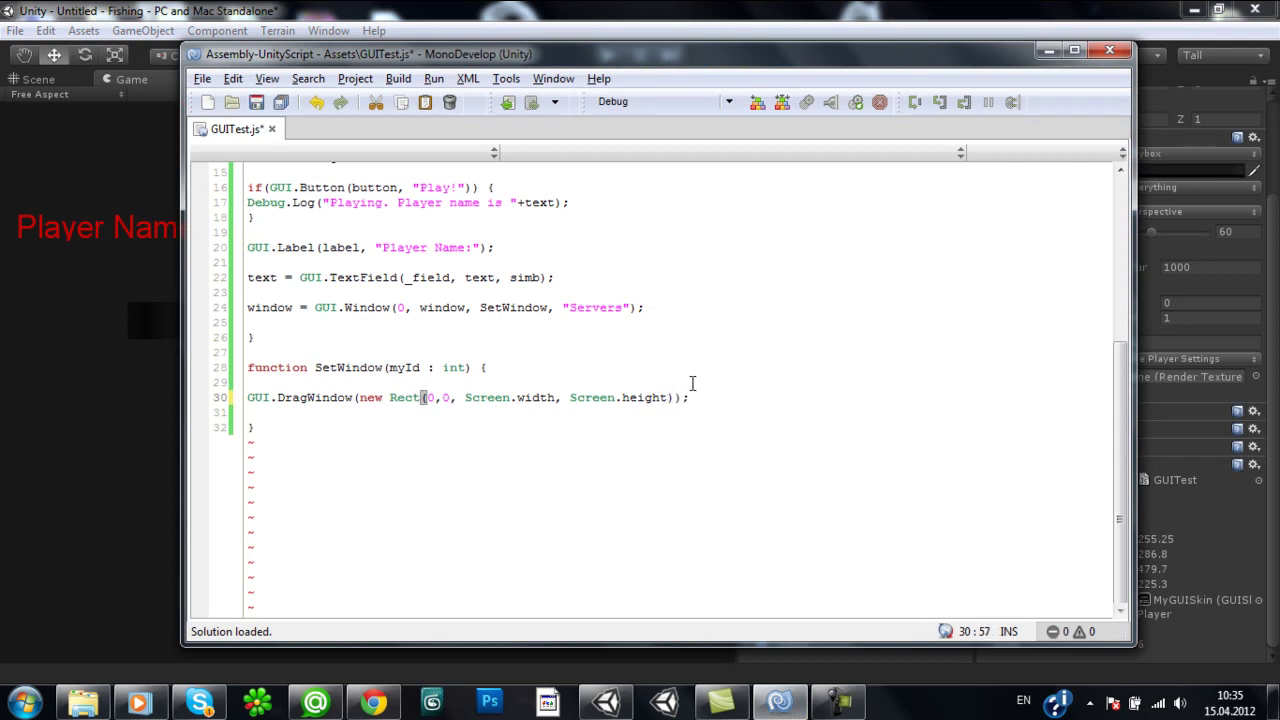
pyautogui.hotkey('ctrl', 's')
pyautogui.click(1243, 660)
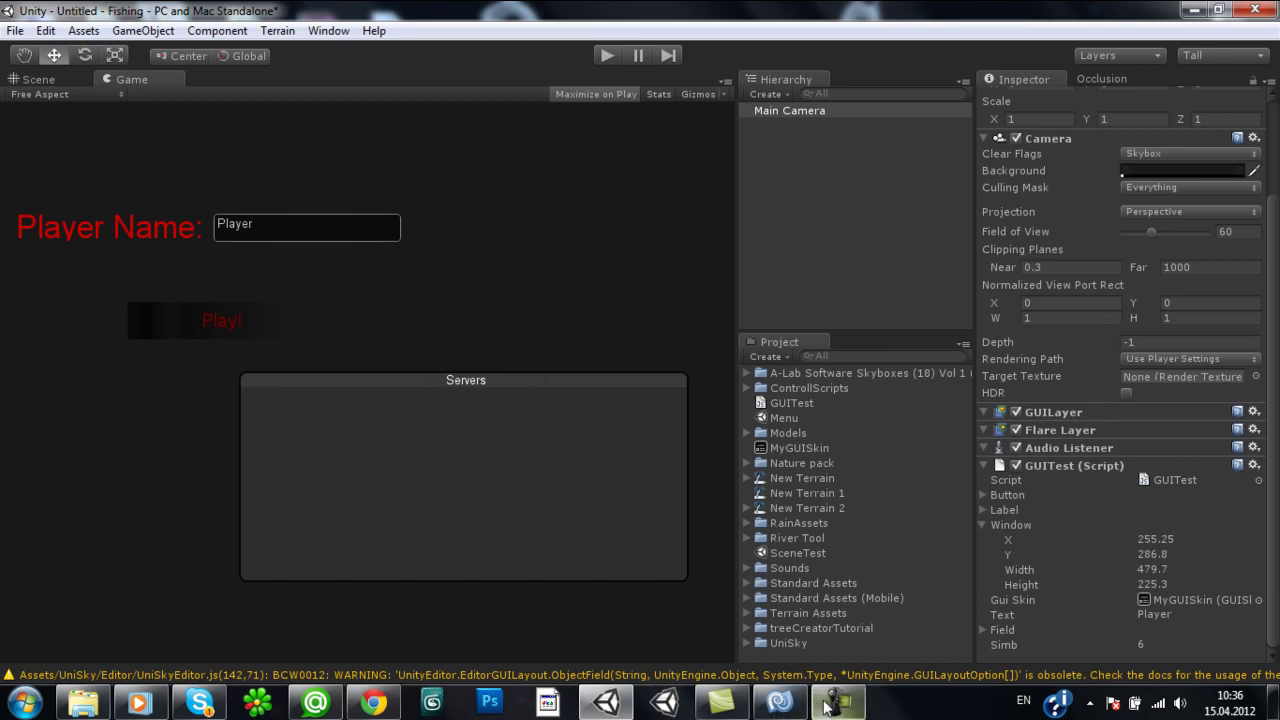
# Step: Above GUI.DragWindow, add a GUI.Button with new Rect(0,0,90,10) labelled "Connect"
pyautogui.click(785, 695)
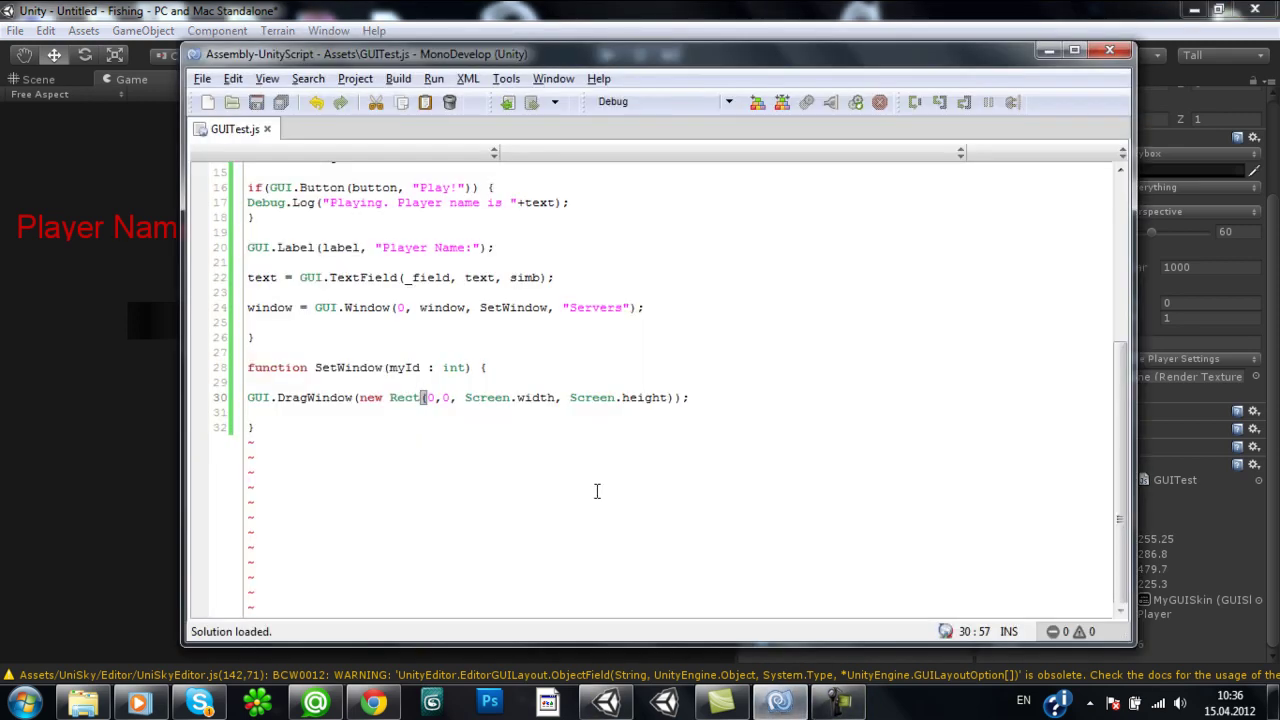
pyautogui.click(361, 387)
pyautogui.press('Return')
pyautogui.write('GUI.')
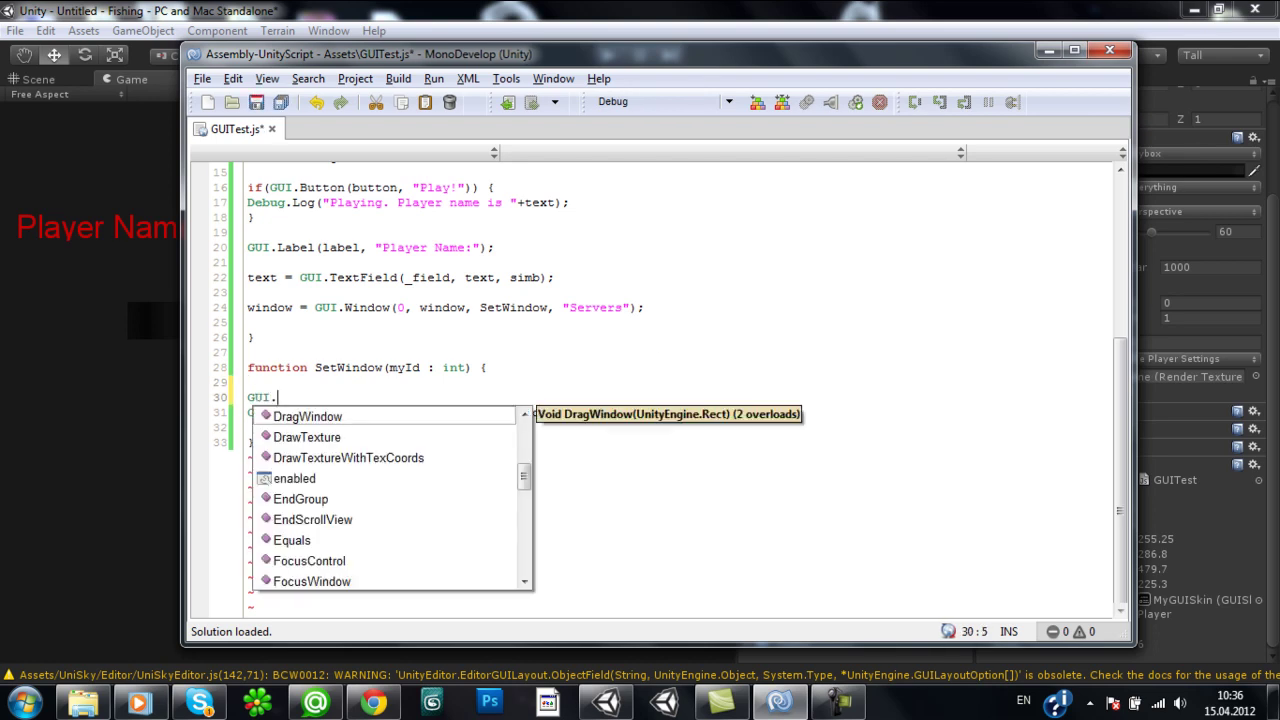
pyautogui.write('B')
pyautogui.press('Return')
pyautogui.write('()')
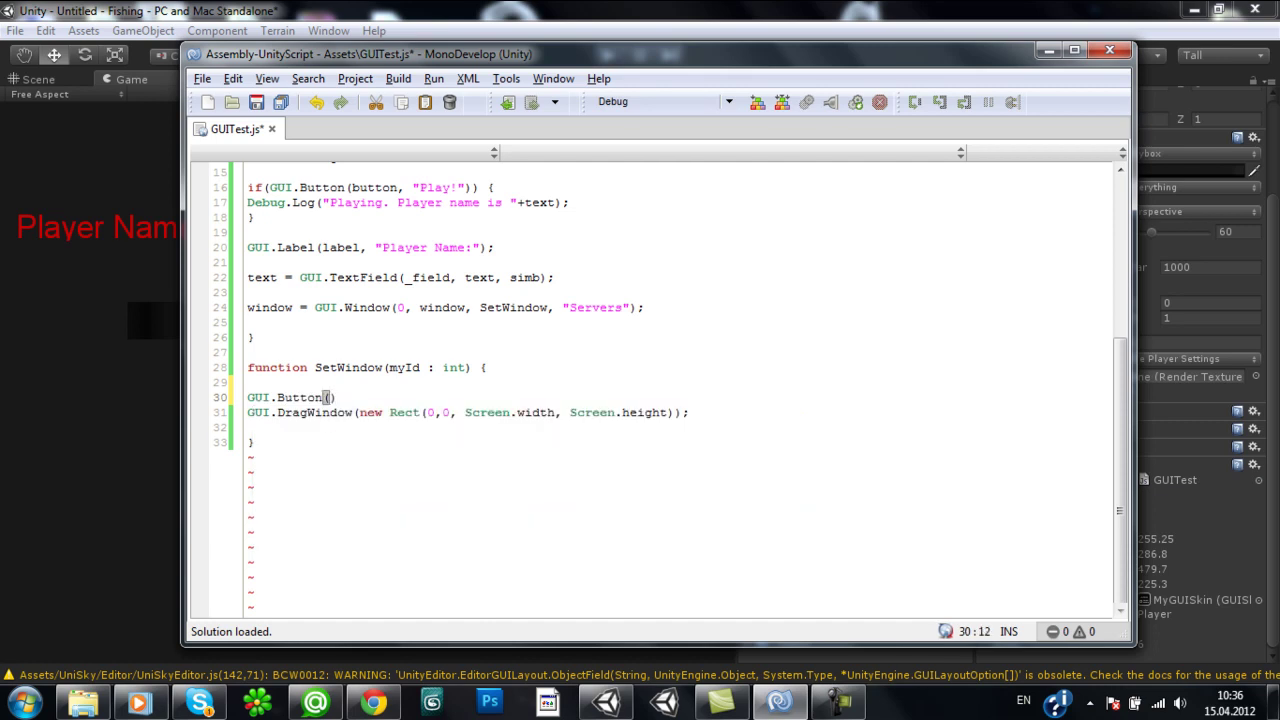
pyautogui.write('buton')
pyautogui.press('BackSpace')
pyautogui.press('BackSpace')
pyautogui.press('BackSpace')
pyautogui.press('BackSpace')
pyautogui.press('BackSpace')
pyautogui.write('new R')
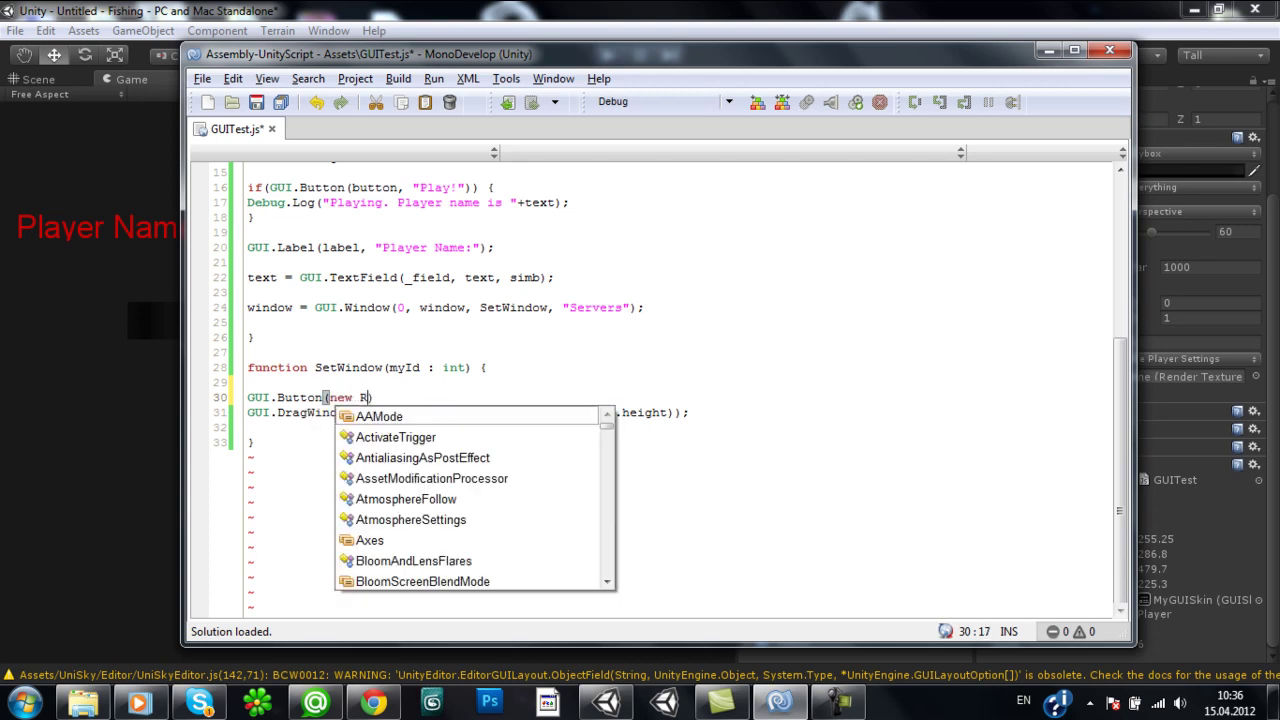
pyautogui.write('ect(0,0,90,10,')
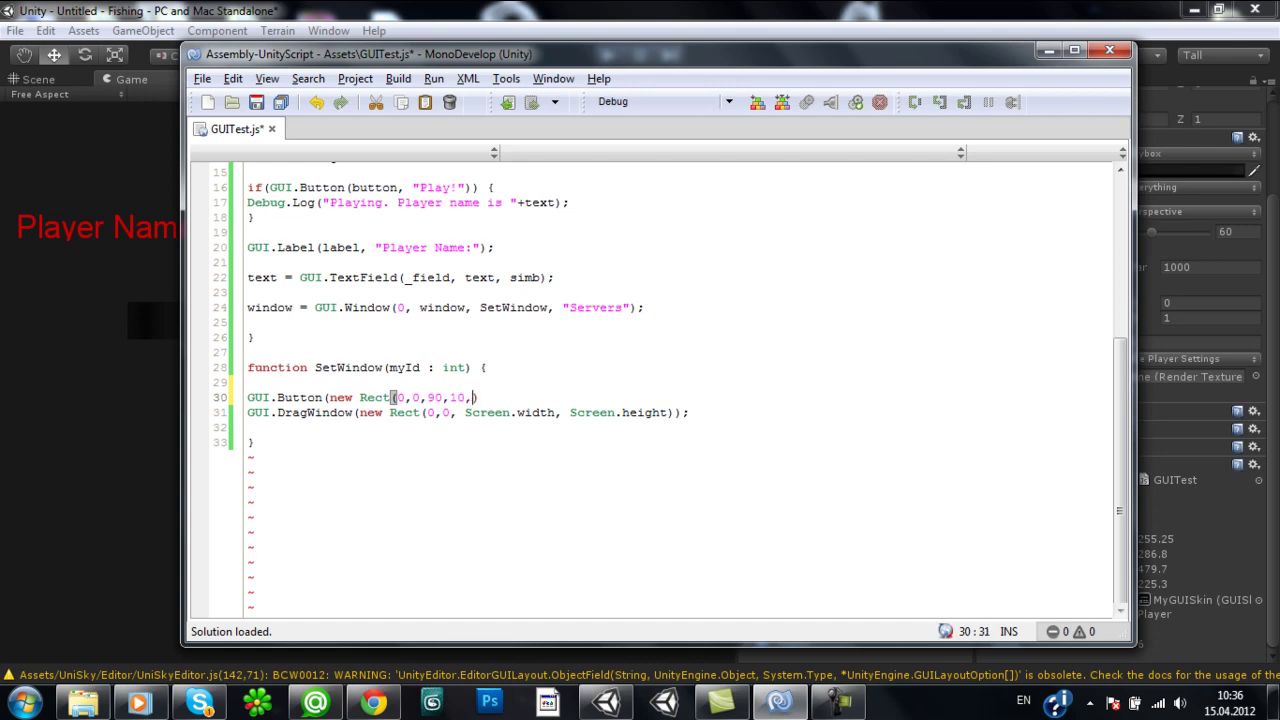
pyautogui.press('BackSpace')
pyautogui.write(', ""')
pyautogui.press('BackSpace')
pyautogui.press('Left')
pyautogui.write('Connect')
# Step: Wrap the Connect button in an if block that calls Debug.Log("Connecting..")
pyautogui.click(242, 397)
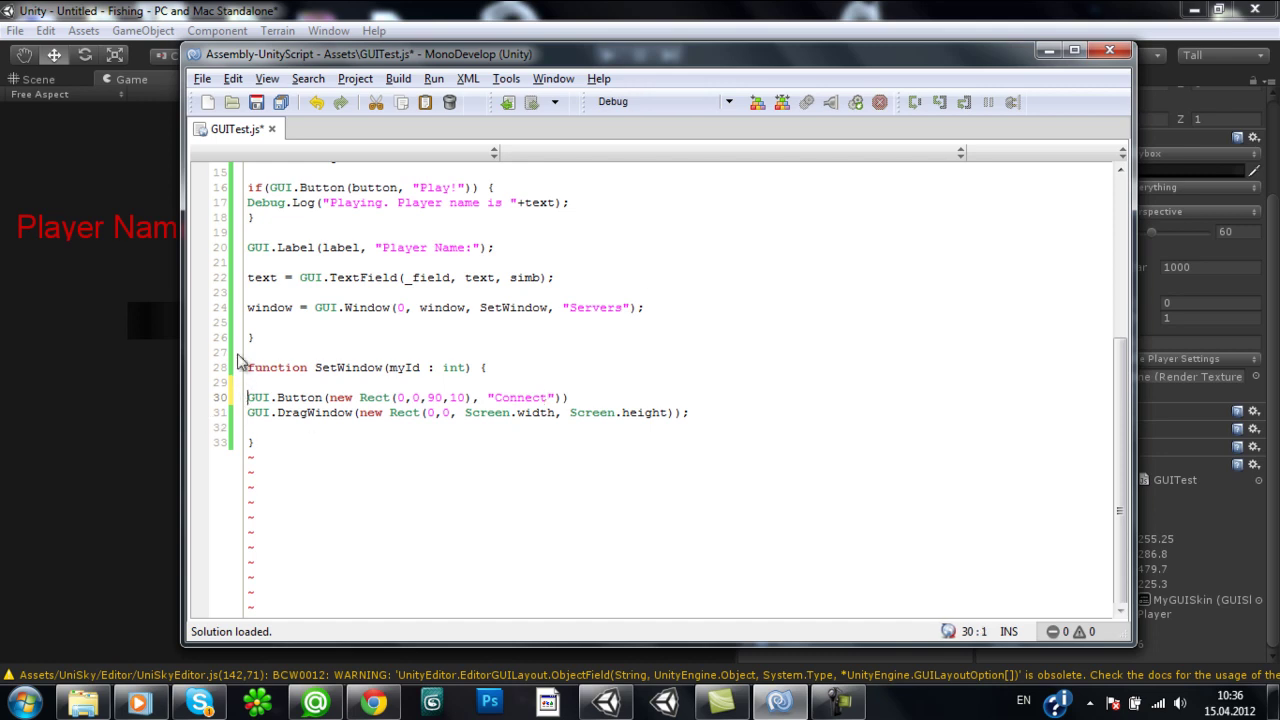
pyautogui.write('if')
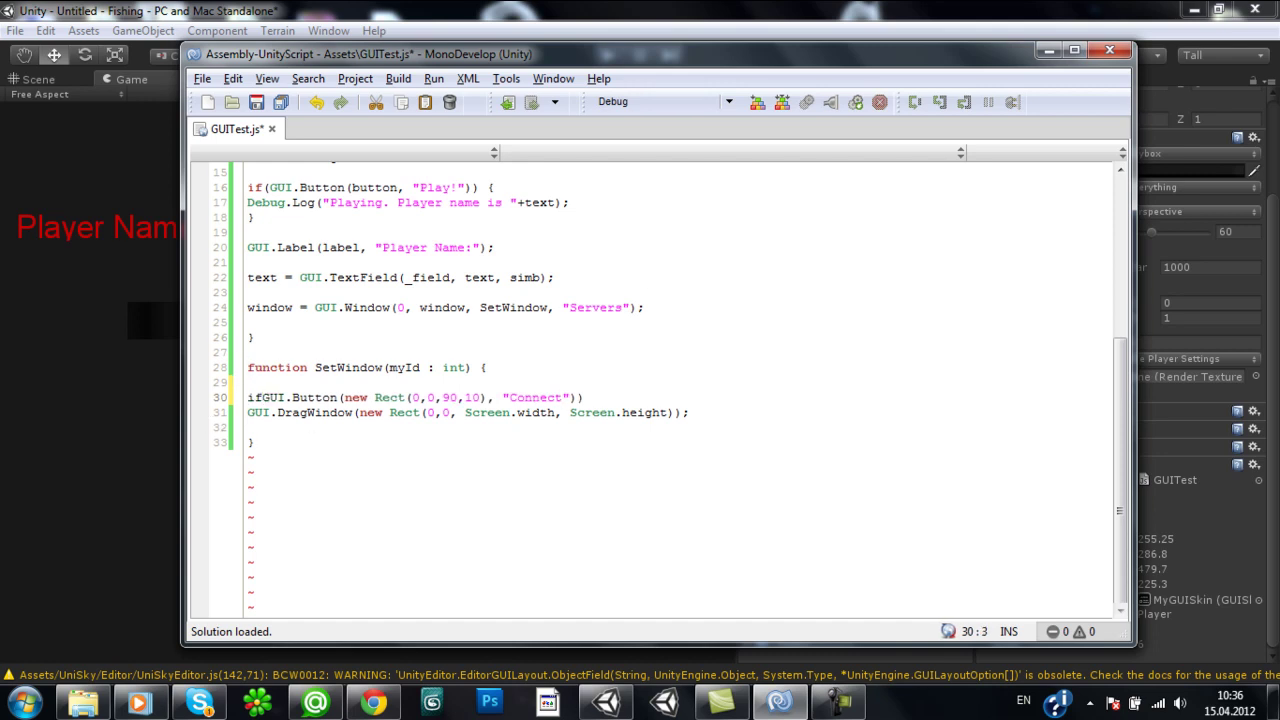
pyautogui.write('(')
pyautogui.click(614, 394)
pyautogui.write(') ')
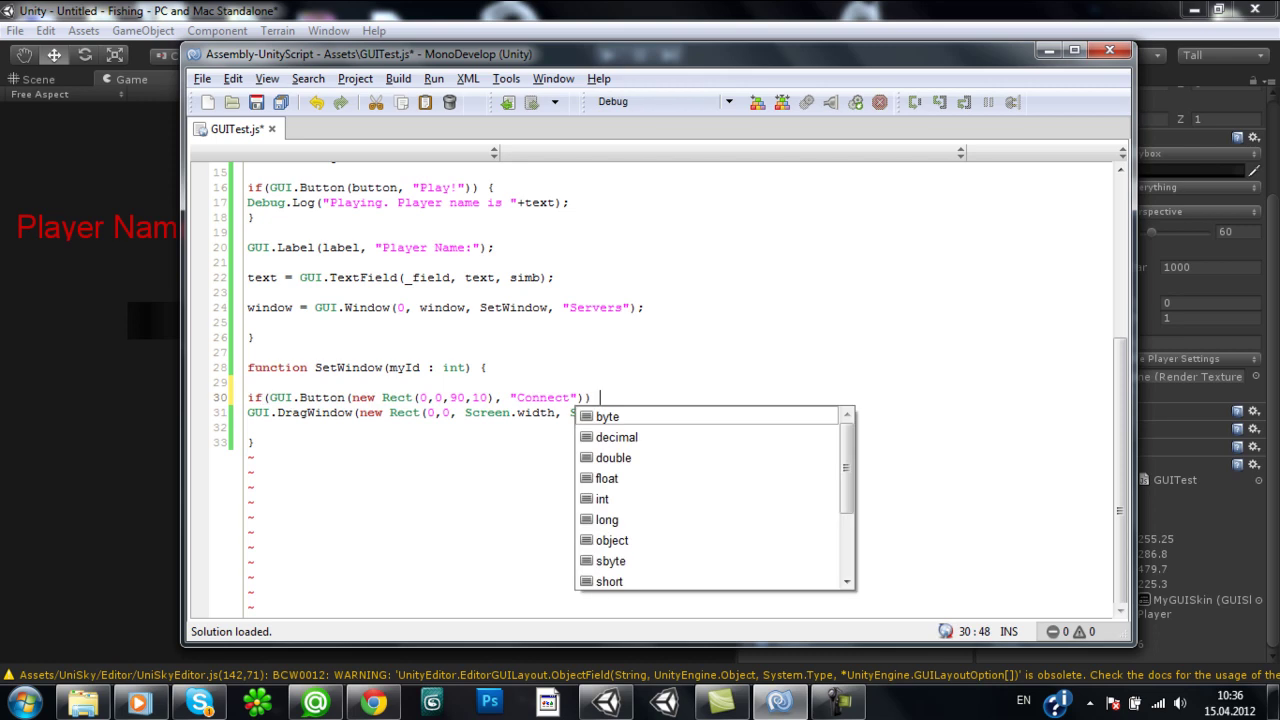
pyautogui.write('{')
pyautogui.press('Return')
pyautogui.write('Debug.Log()')
pyautogui.write('"onnectin')
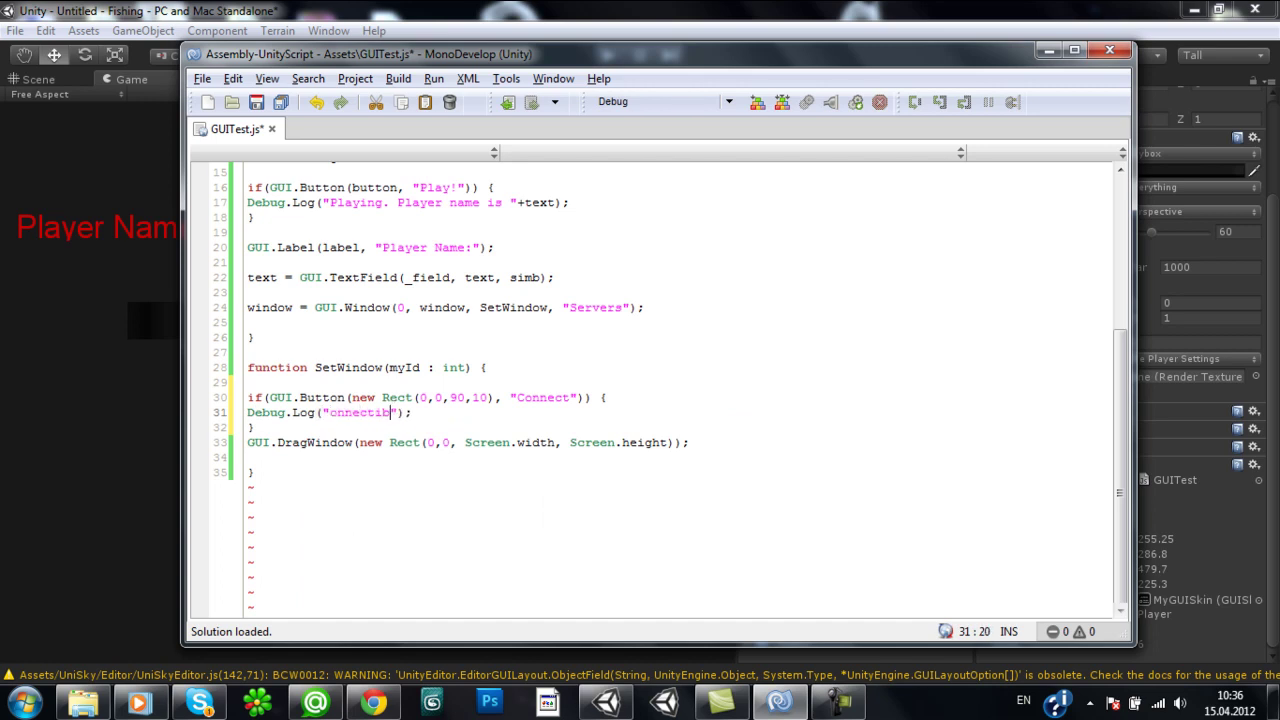
pyautogui.write('g..')
pyautogui.press('Left')
pyautogui.press('Left')
pyautogui.press('Left')
pyautogui.write('C')
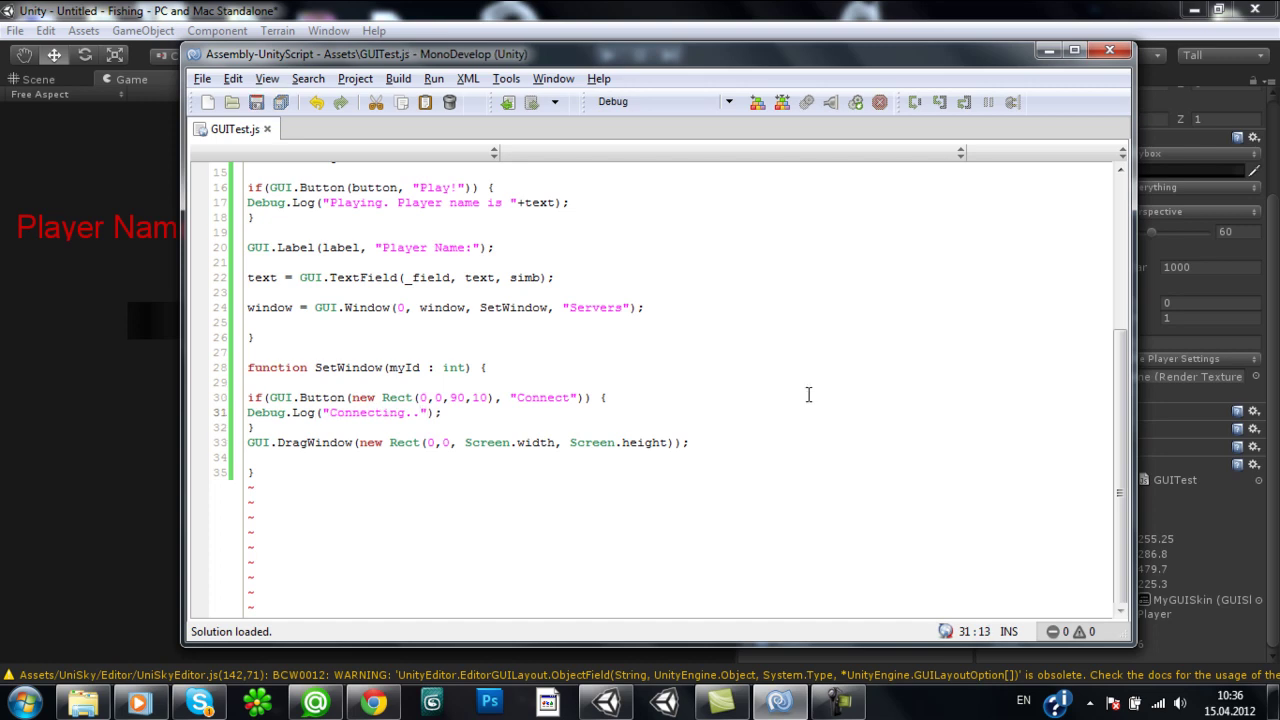
pyautogui.click(128, 423)
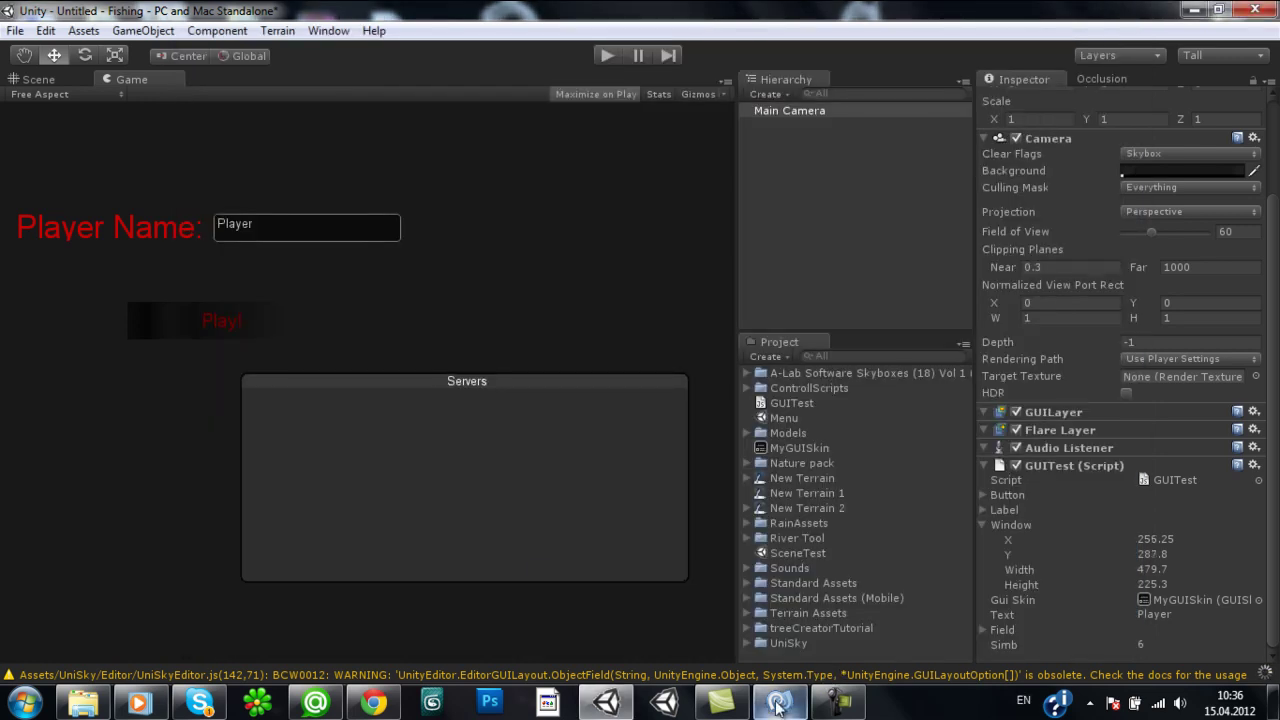
# Step: Minimize MonoDevelop and widen the Game view by dragging its divider right
pyautogui.click(778, 705)
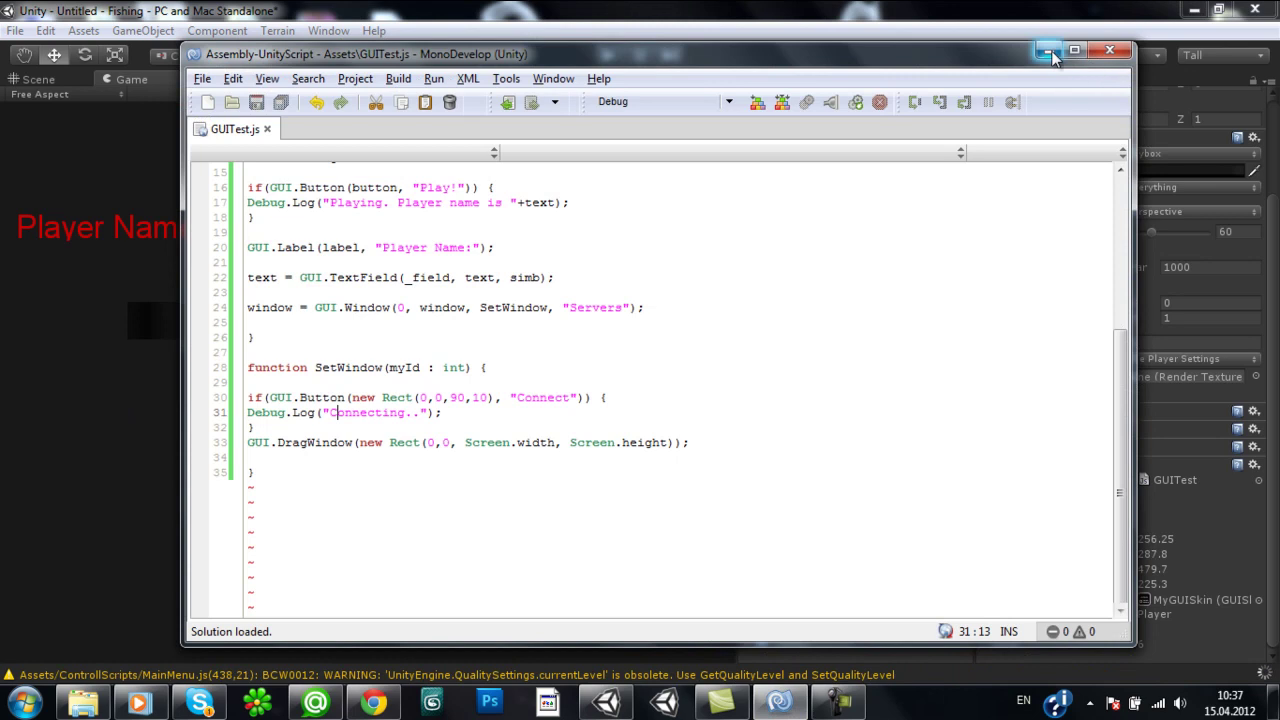
pyautogui.click(1050, 55)
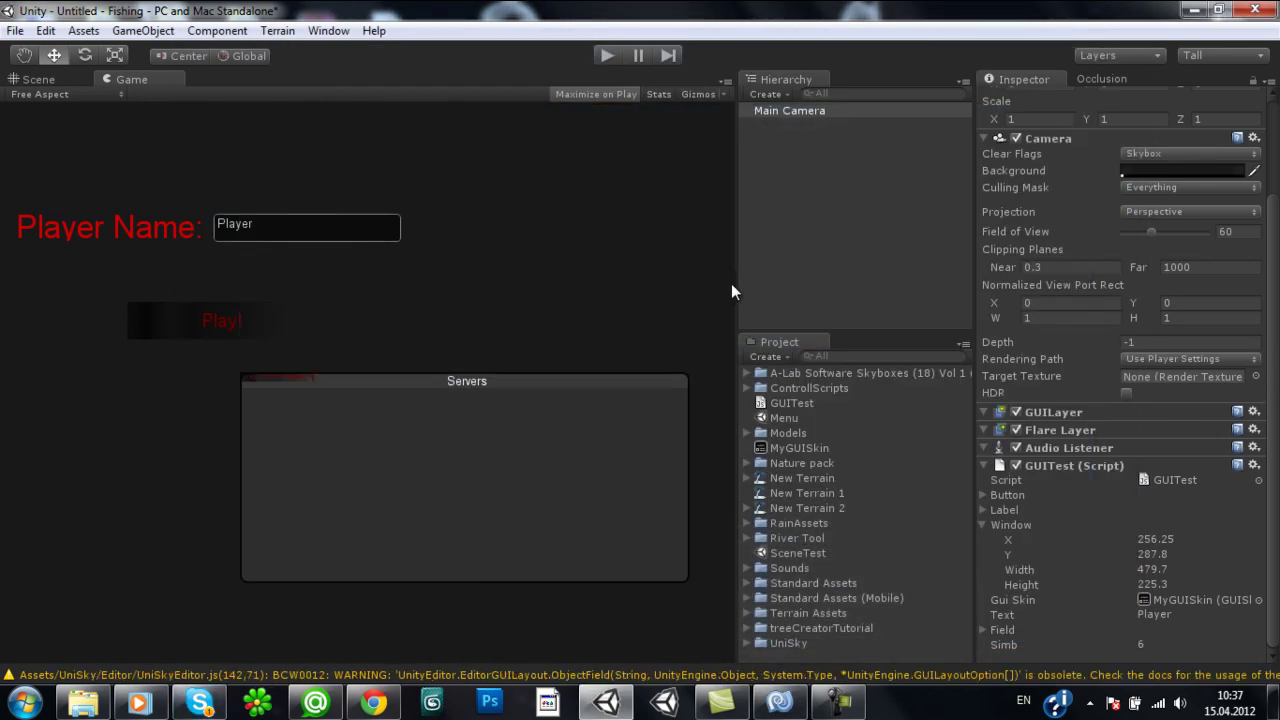
pyautogui.moveTo(736, 283); pyautogui.dragTo(1000, 294)
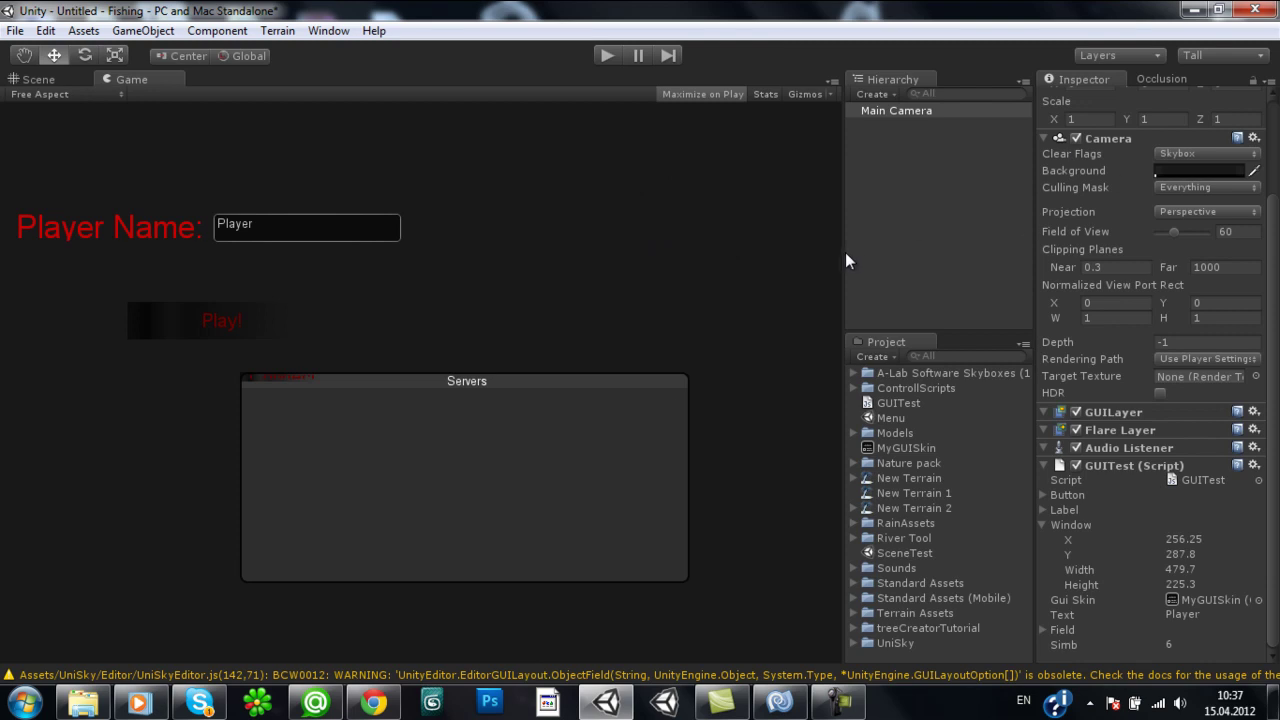
# Step: Deselect and reselect Main Camera so the Connect button appears in the Servers window
pyautogui.click(945, 205)
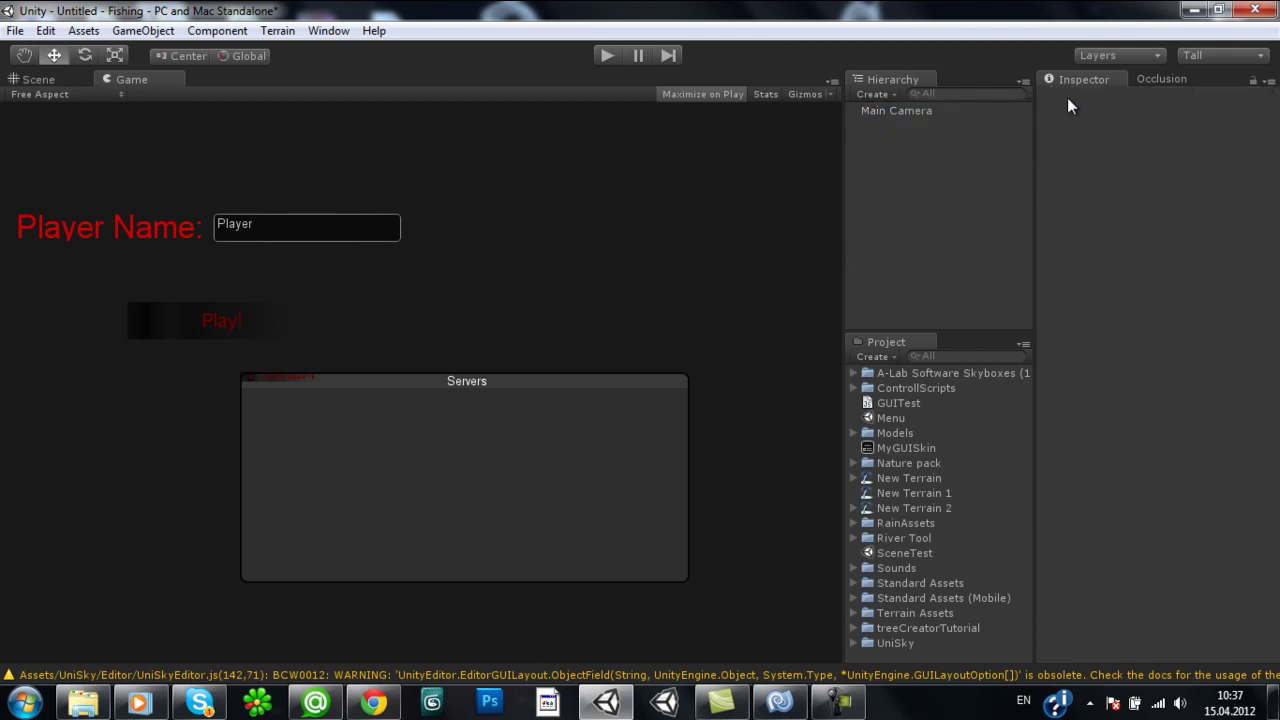
pyautogui.click(908, 112)
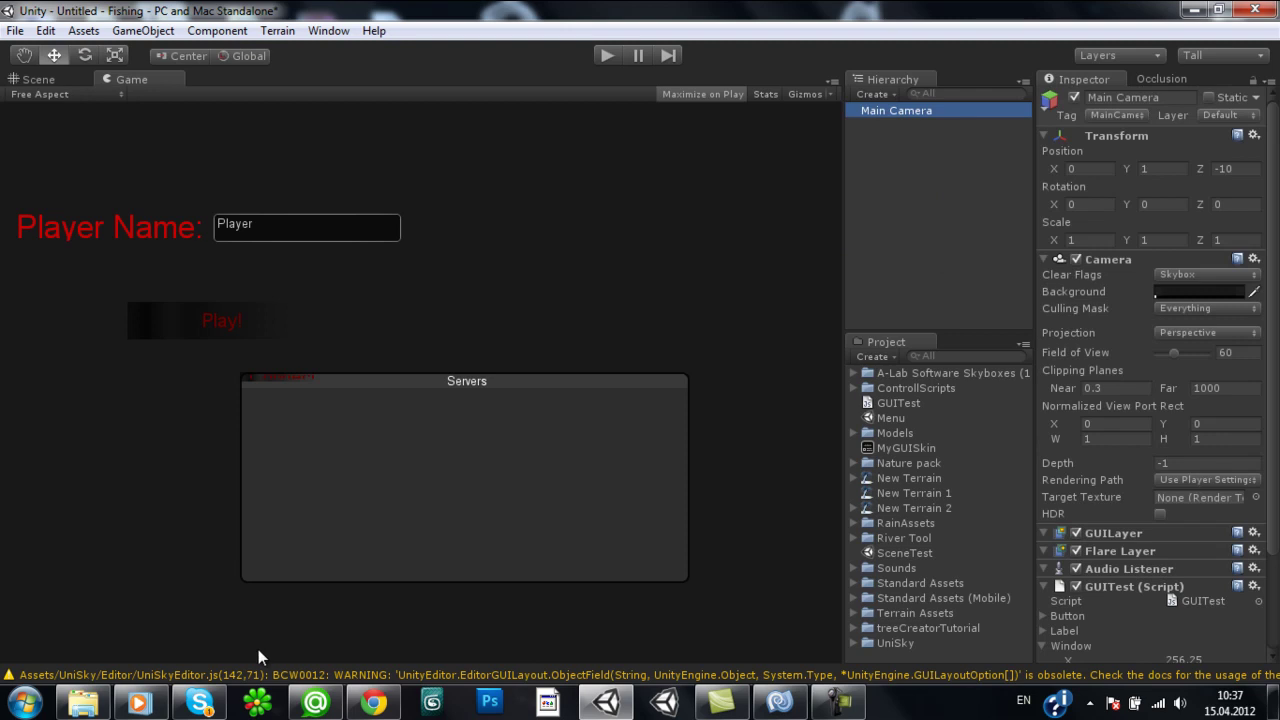
pyautogui.moveTo(215, 705)
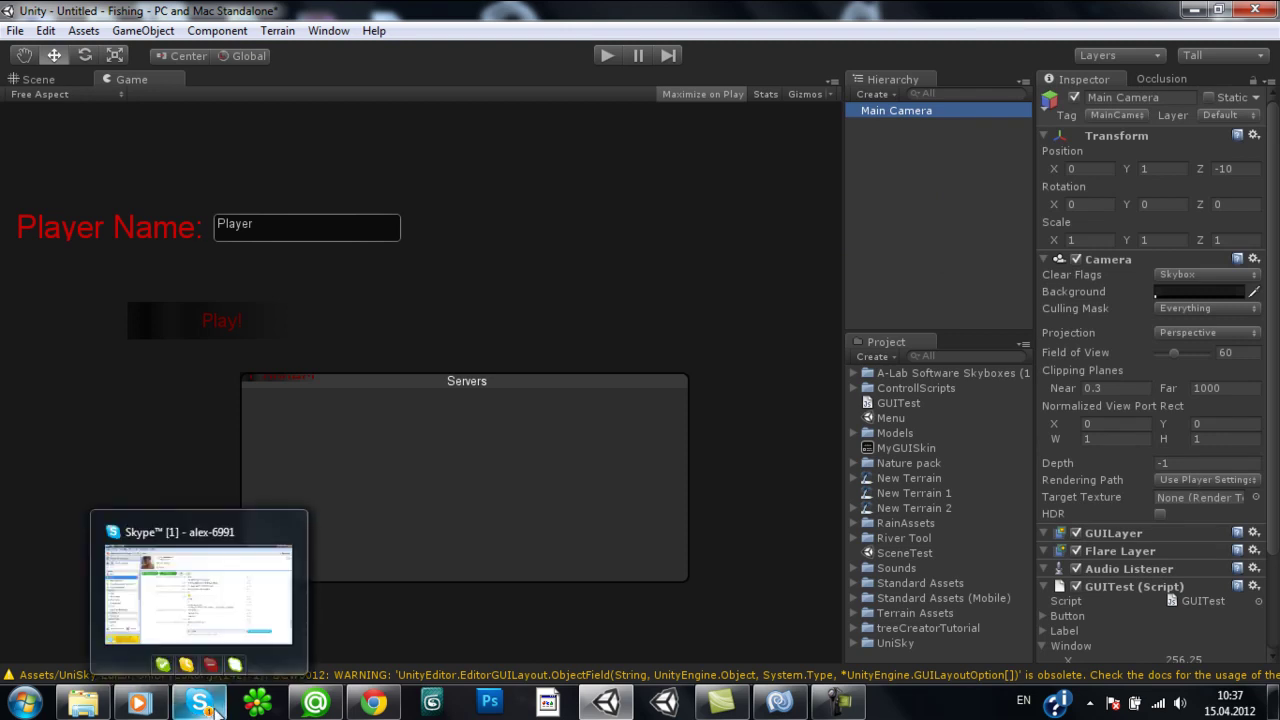
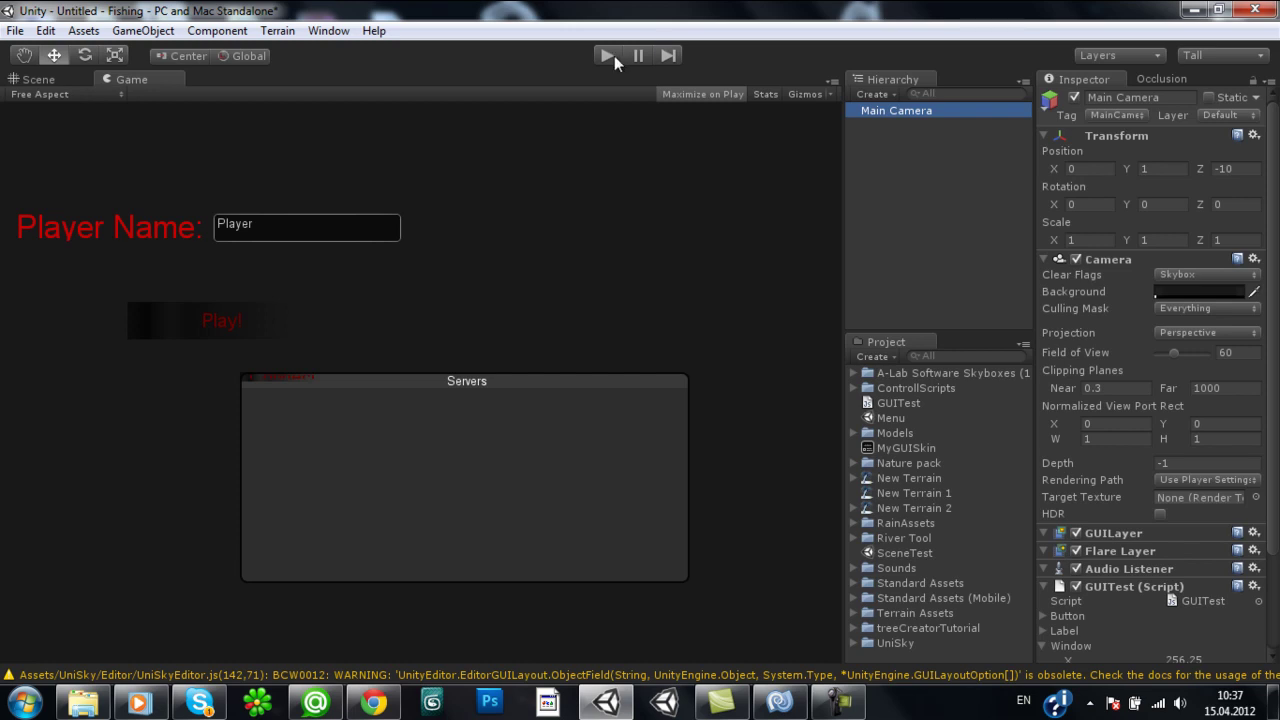
# Step: Test-run the game so the Servers window's tiny Connect button logs Connecting..., then stop play
pyautogui.click(614, 55)
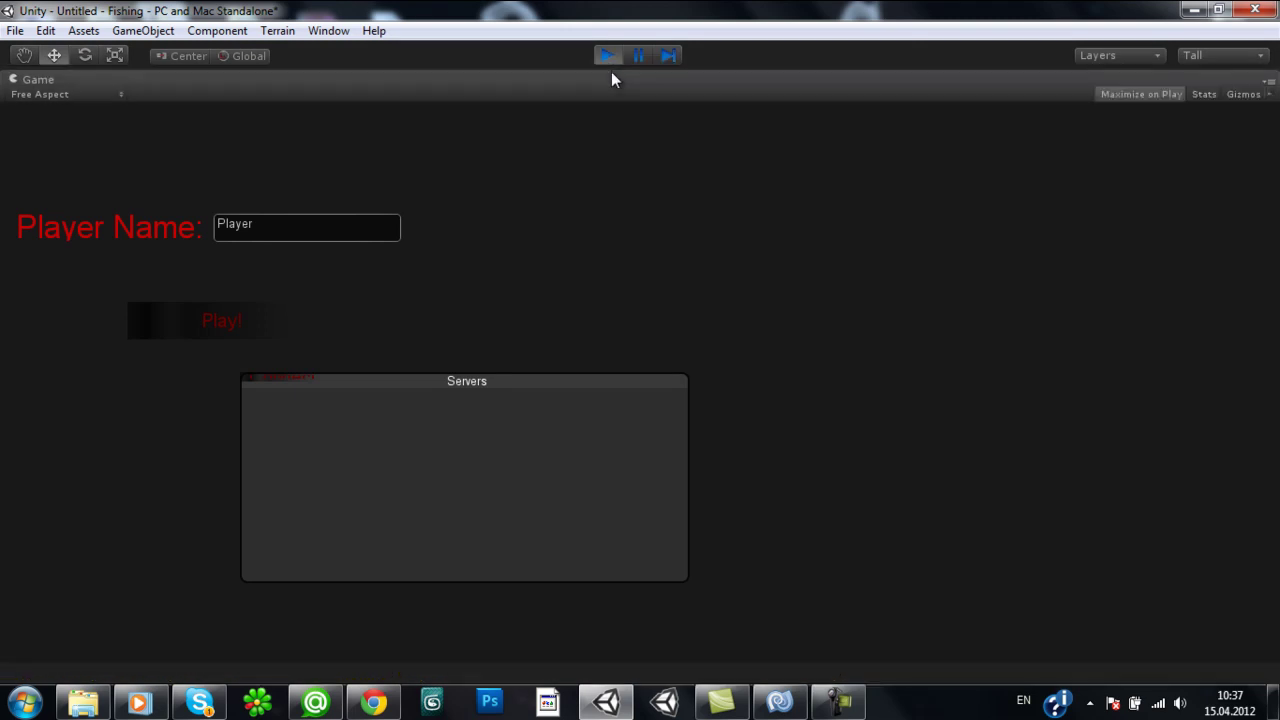
pyautogui.click(300, 379)
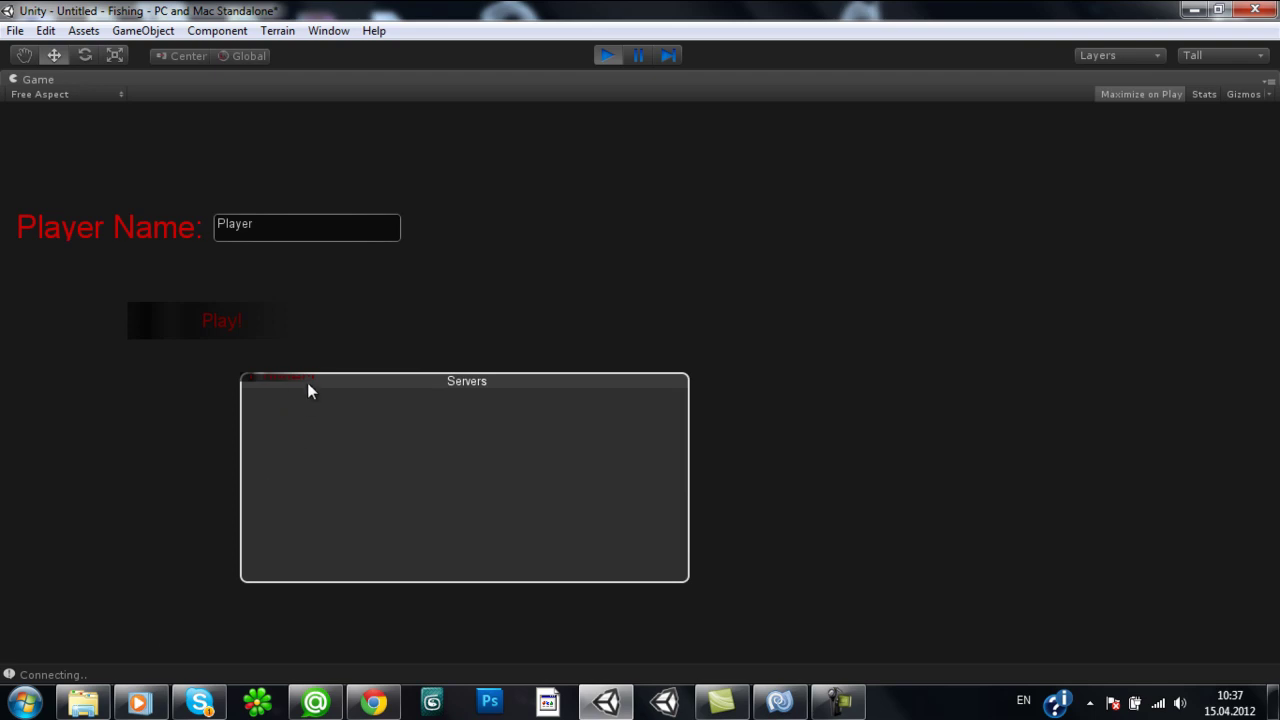
pyautogui.click(607, 55)
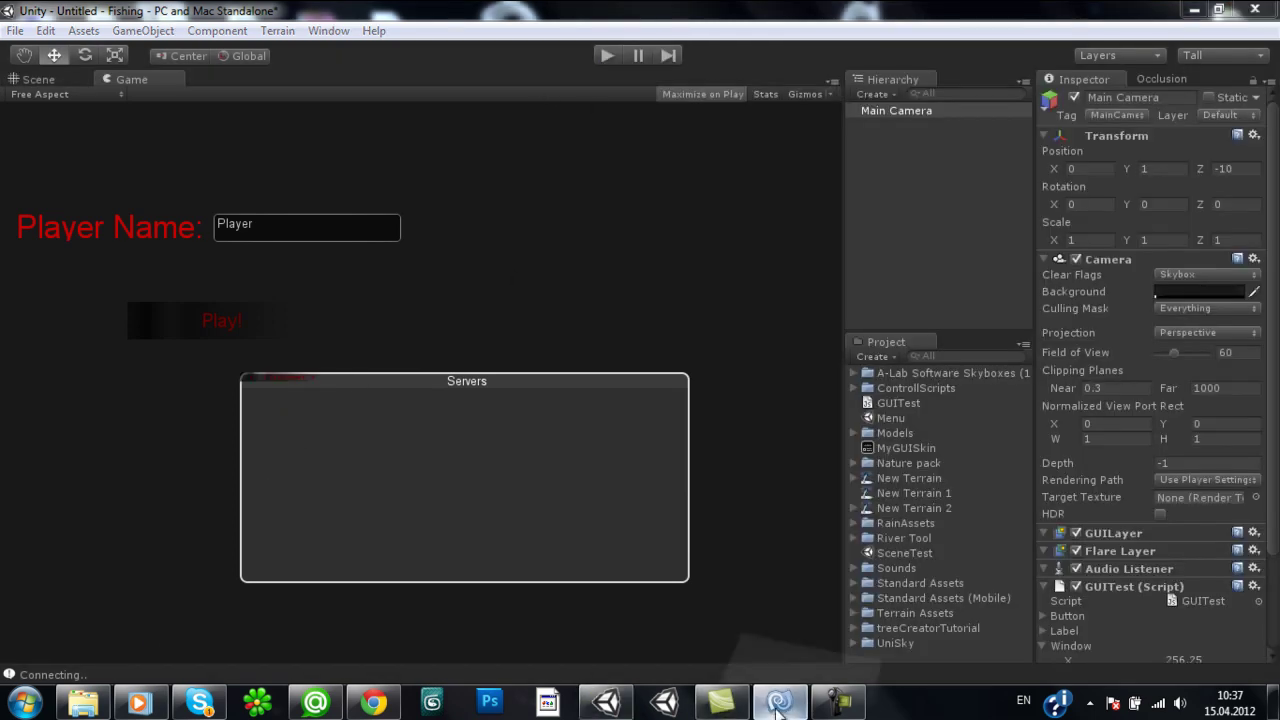
pyautogui.click(779, 701)
# Step: Change the Connect button's rectangle in GUITest.js to Rect(5,20,200,40) and save the script
pyautogui.moveTo(473, 398); pyautogui.dragTo(459, 398)
pyautogui.write('4')
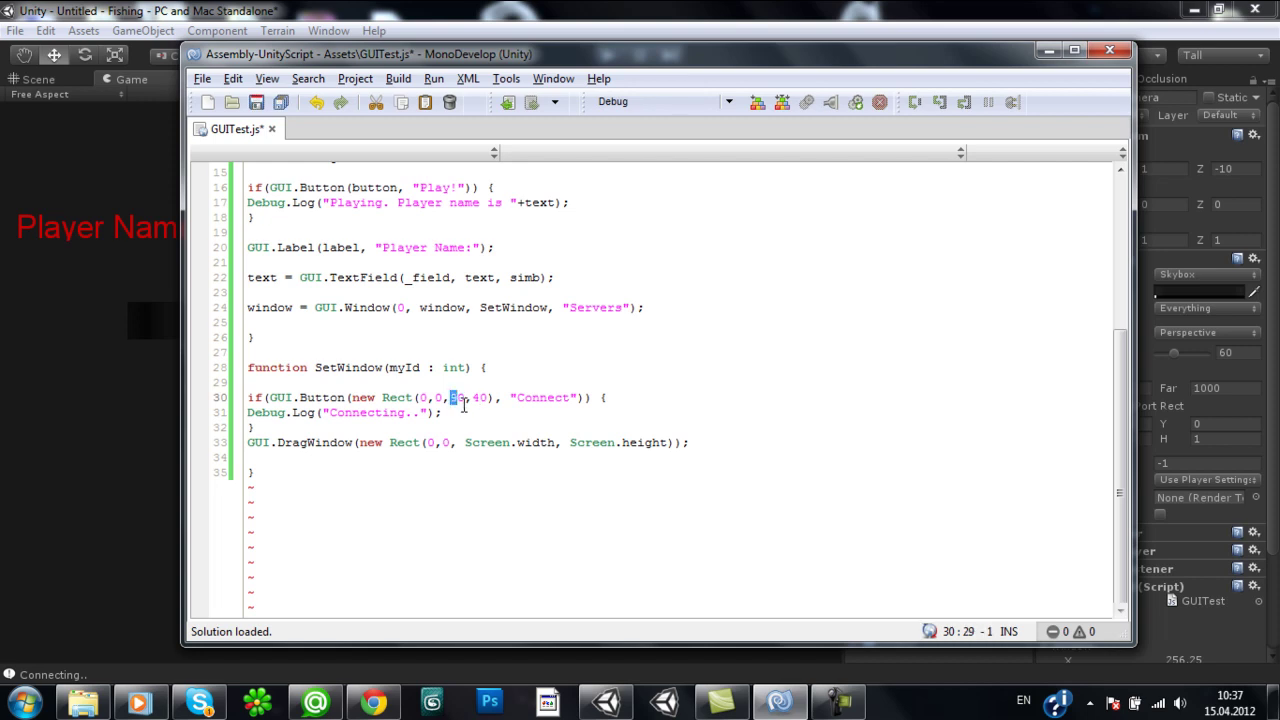
pyautogui.write('20')
pyautogui.moveTo(434, 398); pyautogui.dragTo(427, 398)
pyautogui.write('20')
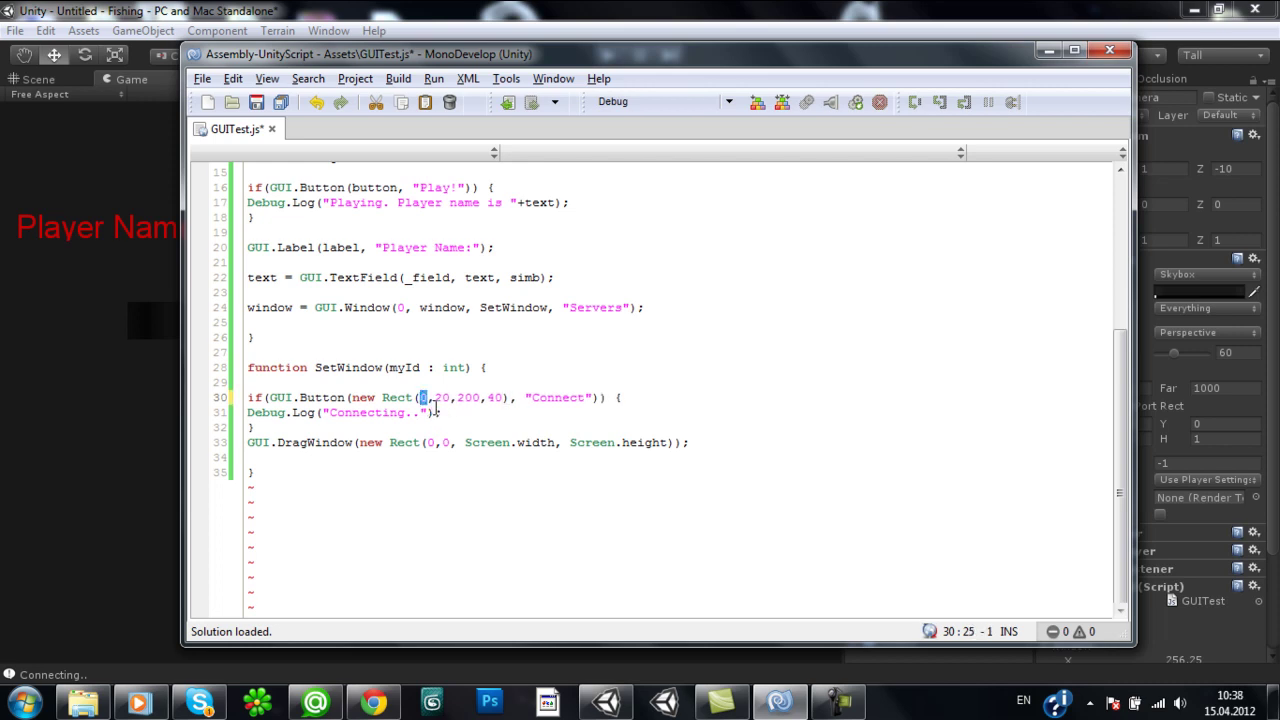
pyautogui.write('1')
pyautogui.hotkey('ctrl', 's')
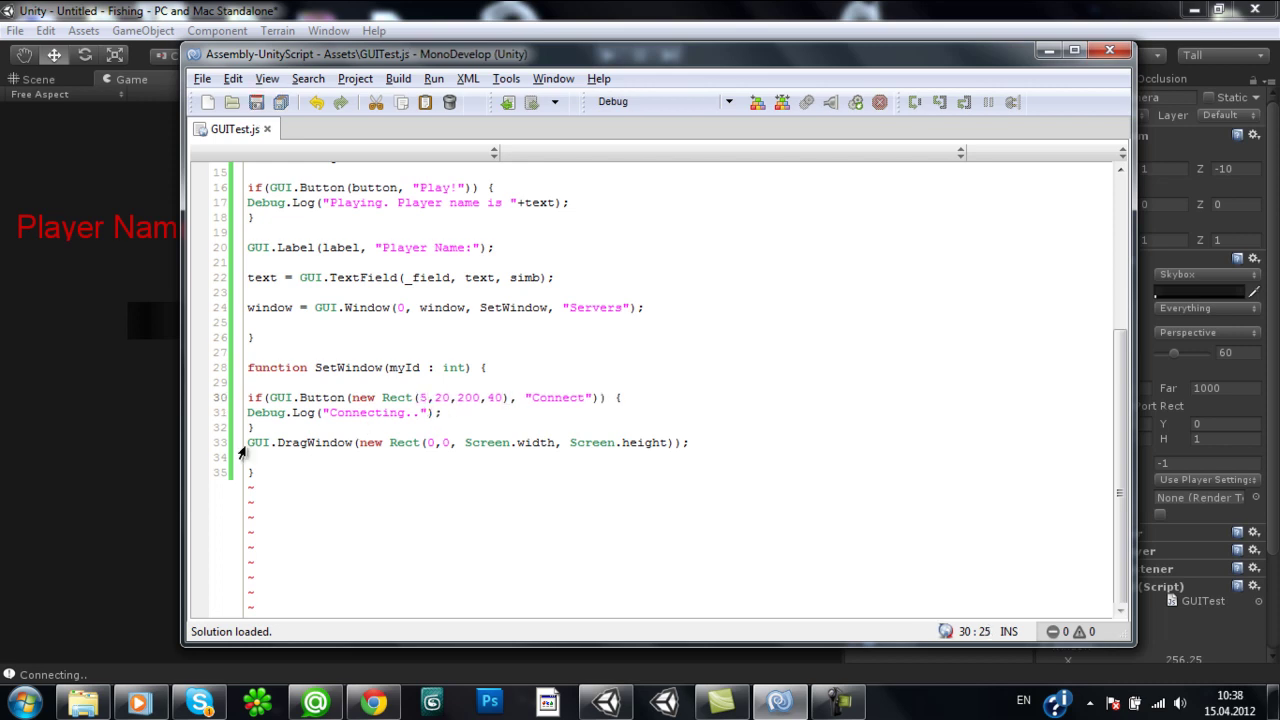
pyautogui.hotkey('alt', 'Tab')
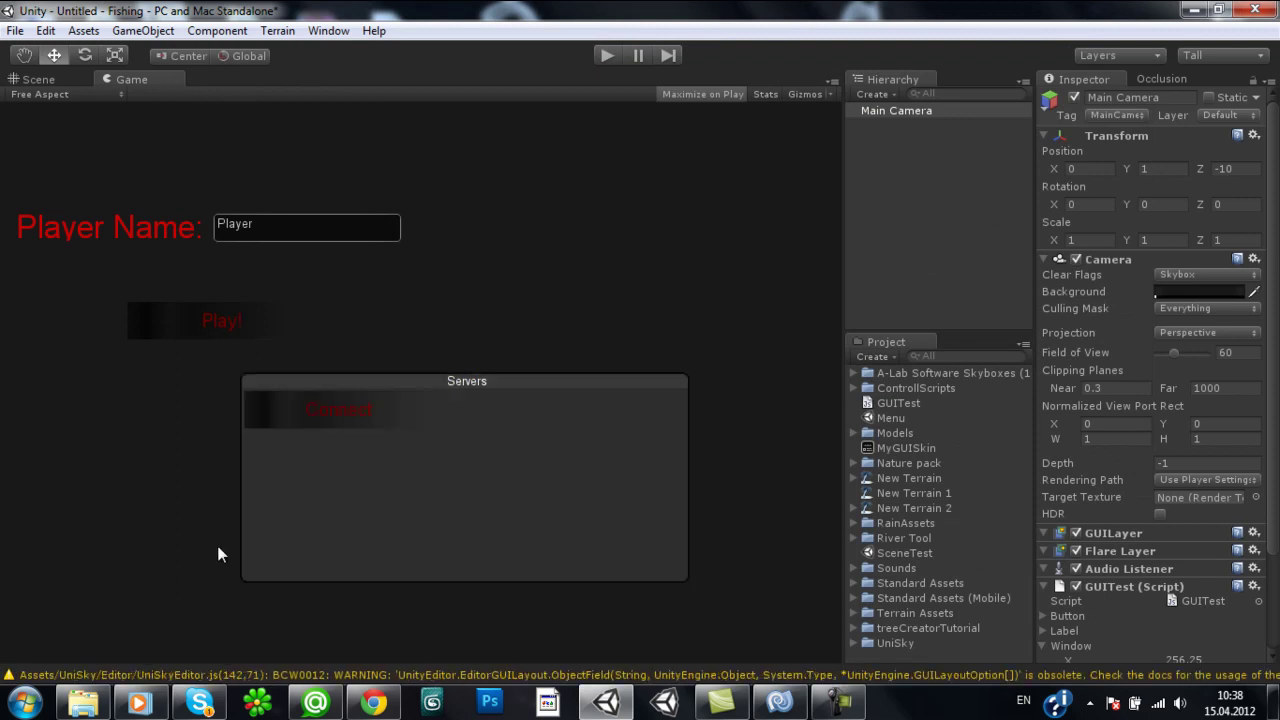
# Step: Run the game, drag the Servers window right of centre, and press the larger Connect button
pyautogui.click(606, 57)
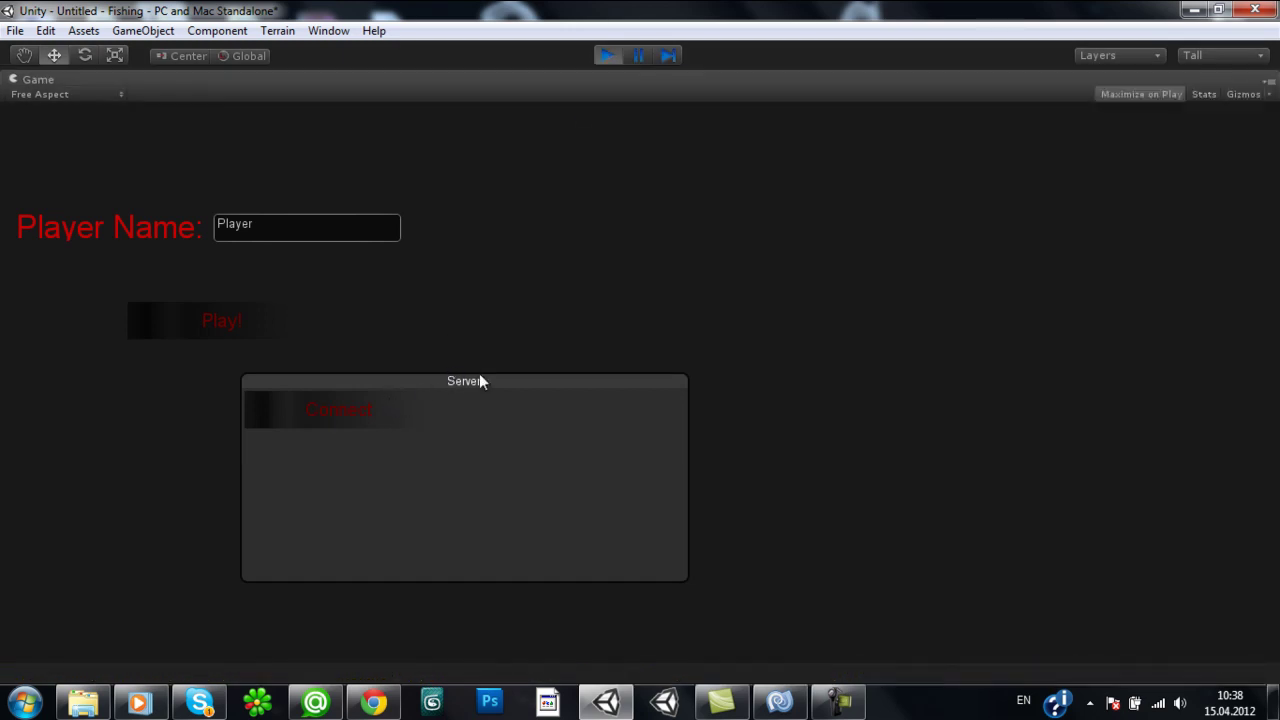
pyautogui.moveTo(479, 376)
pyautogui.mouseDown()
pyautogui.moveTo(618, 192)
pyautogui.moveTo(1031, 245)
pyautogui.moveTo(893, 351)
pyautogui.mouseUp()
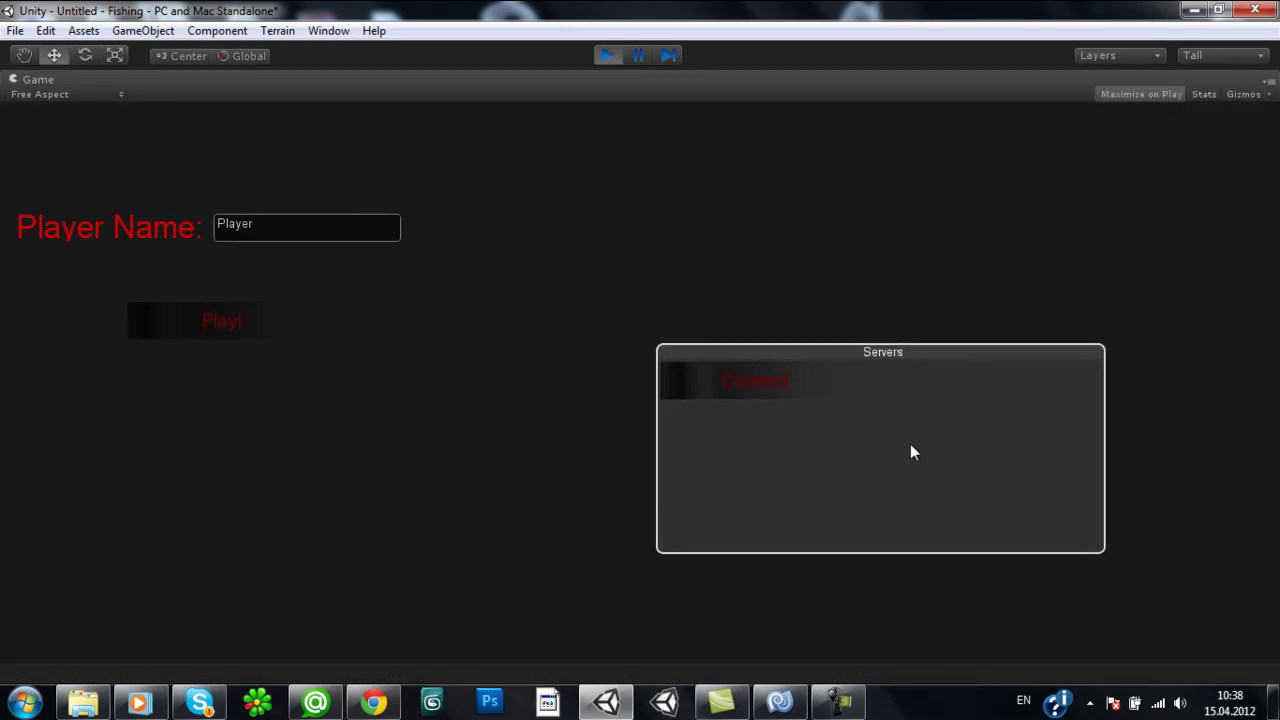
pyautogui.click(778, 377)
# Step: In the Console, list each Connecting.. entry separately, clear all log messages, then close it
pyautogui.click(211, 676)
pyautogui.moveTo(466, 97)
pyautogui.mouseDown()
pyautogui.moveTo(471, 154)
pyautogui.moveTo(948, 191)
pyautogui.mouseUp()
pyautogui.click(270, 164)
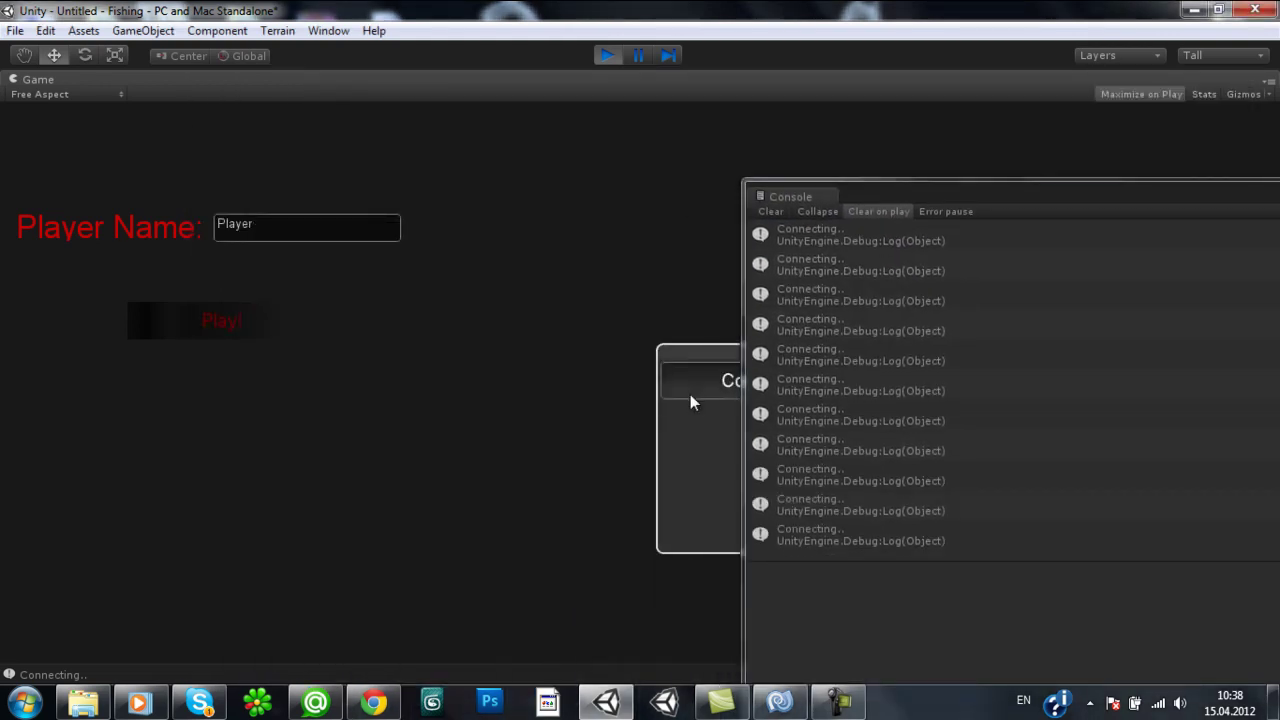
pyautogui.click(768, 213)
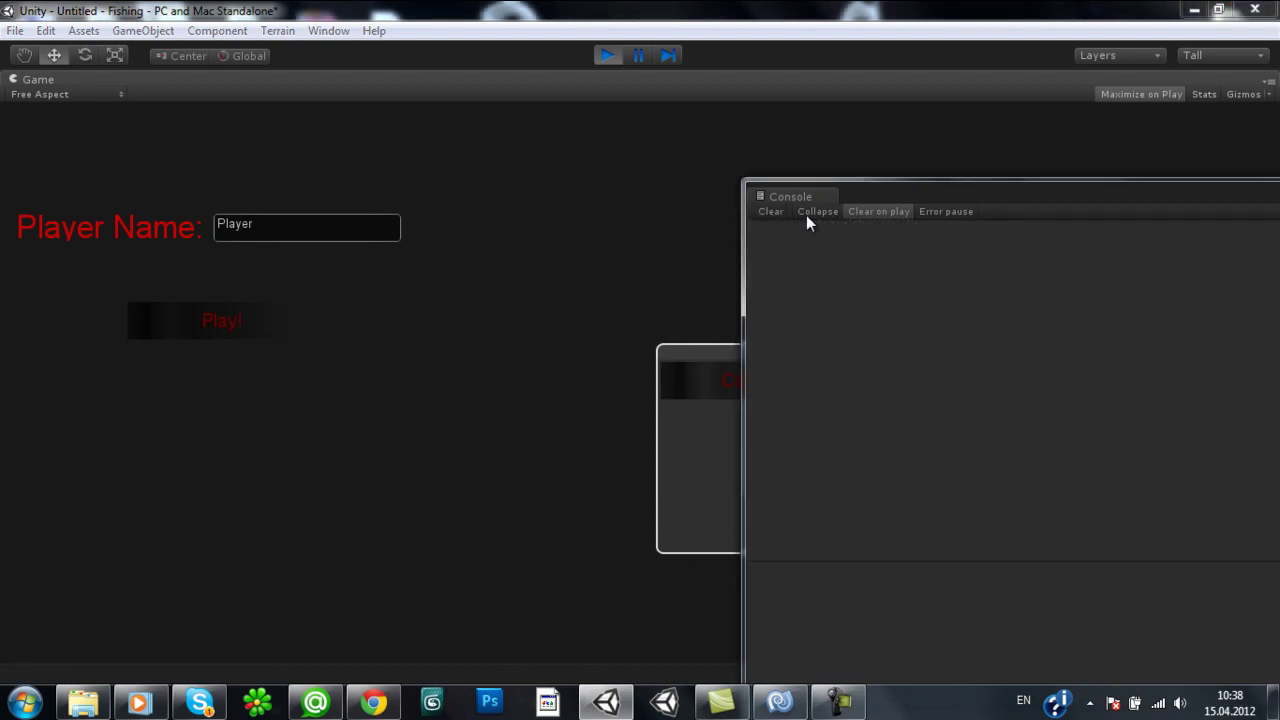
pyautogui.moveTo(866, 197); pyautogui.dragTo(631, 170)
pyautogui.click(985, 157)
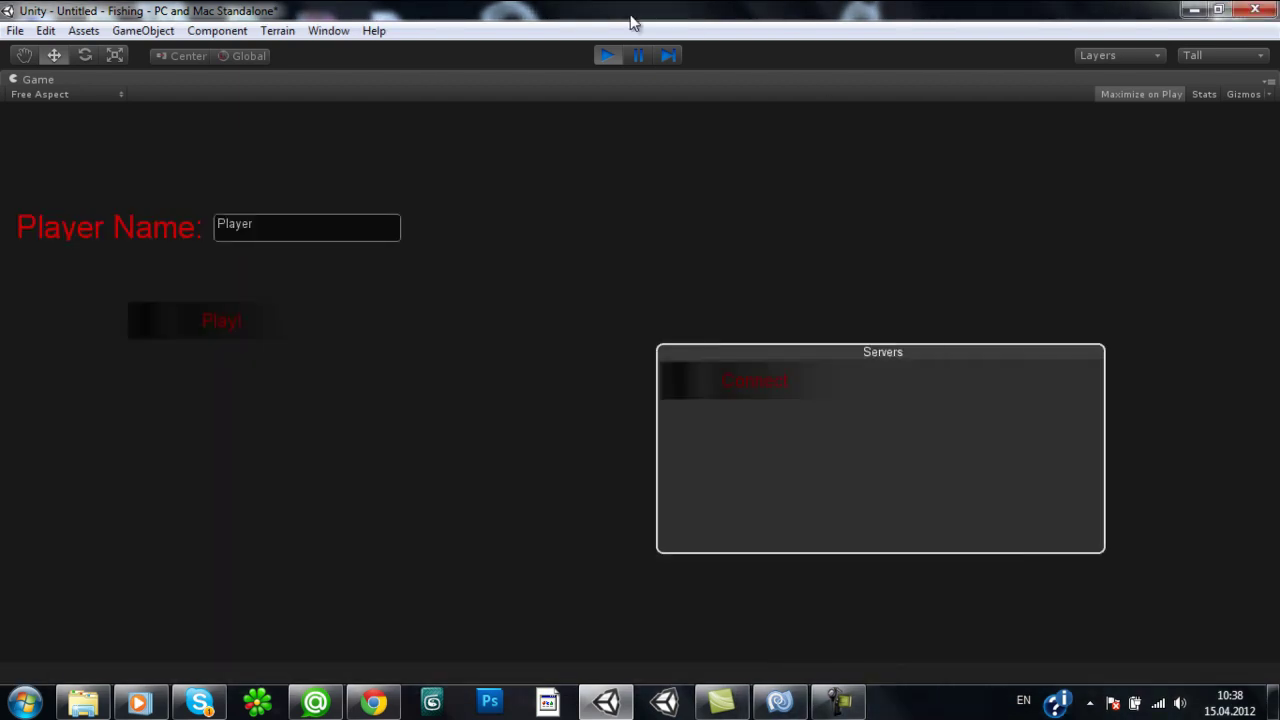
pyautogui.click(600, 58)
pyautogui.hotkey('ctrl', 's')
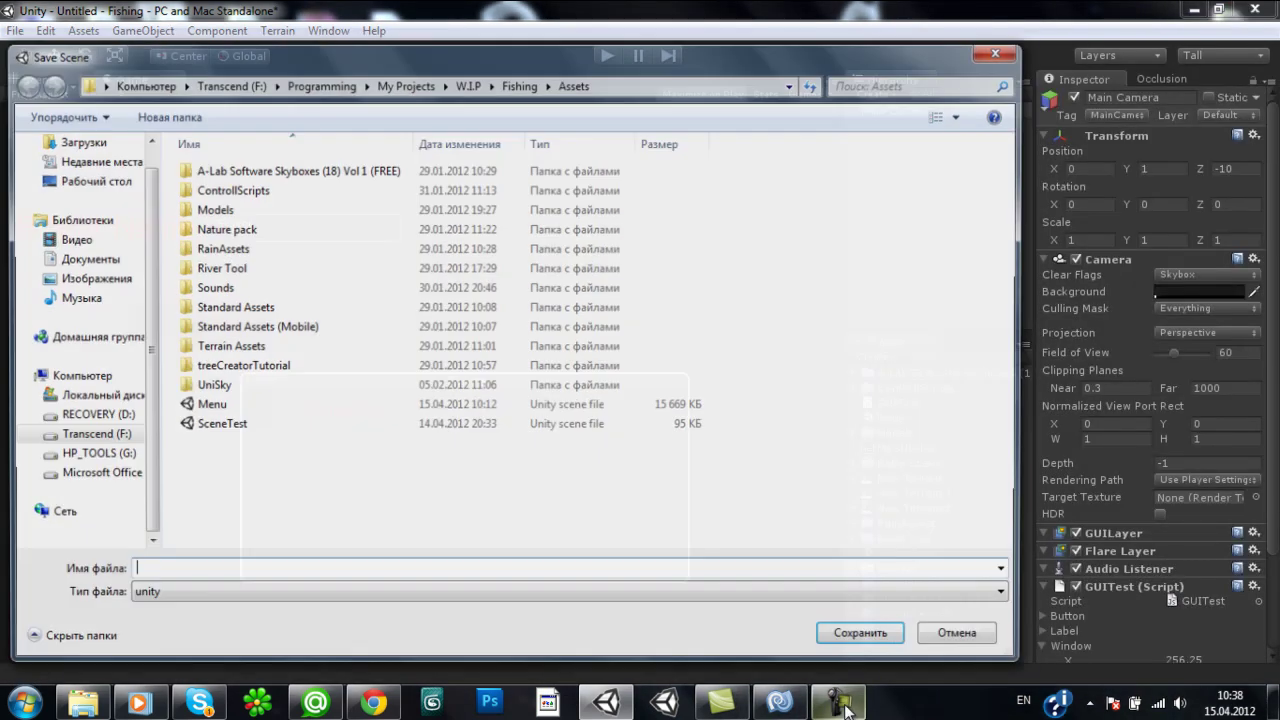
pyautogui.press('Escape')
pyautogui.click(804, 701)
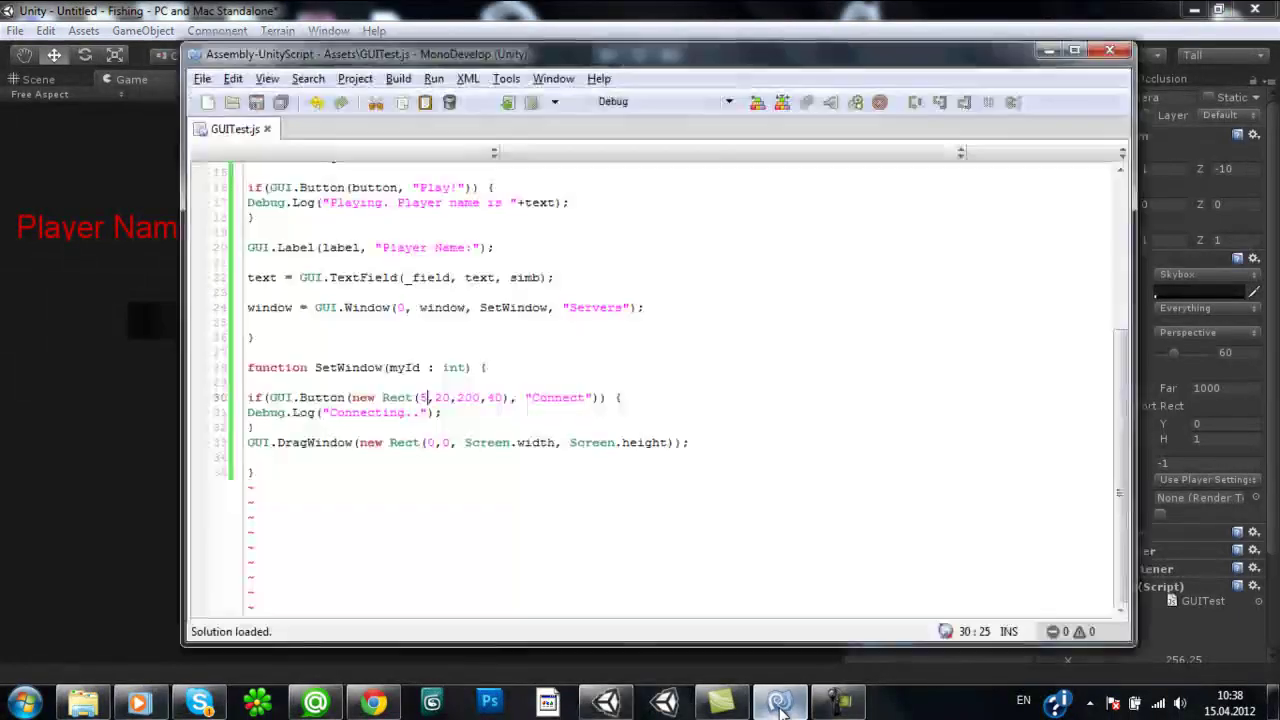
pyautogui.scroll(5, 548, 290)
pyautogui.scroll(-3, 548, 290)
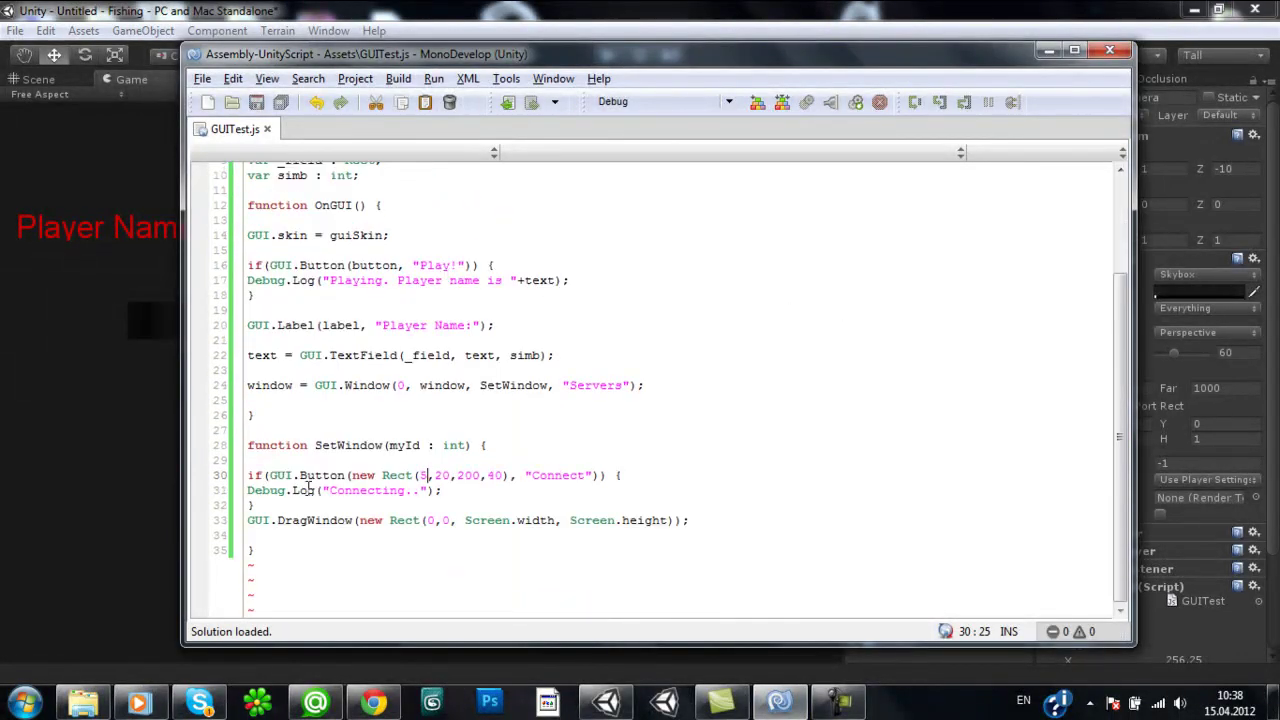
pyautogui.hotkey('ctrl', 'a')
pyautogui.click(372, 274)
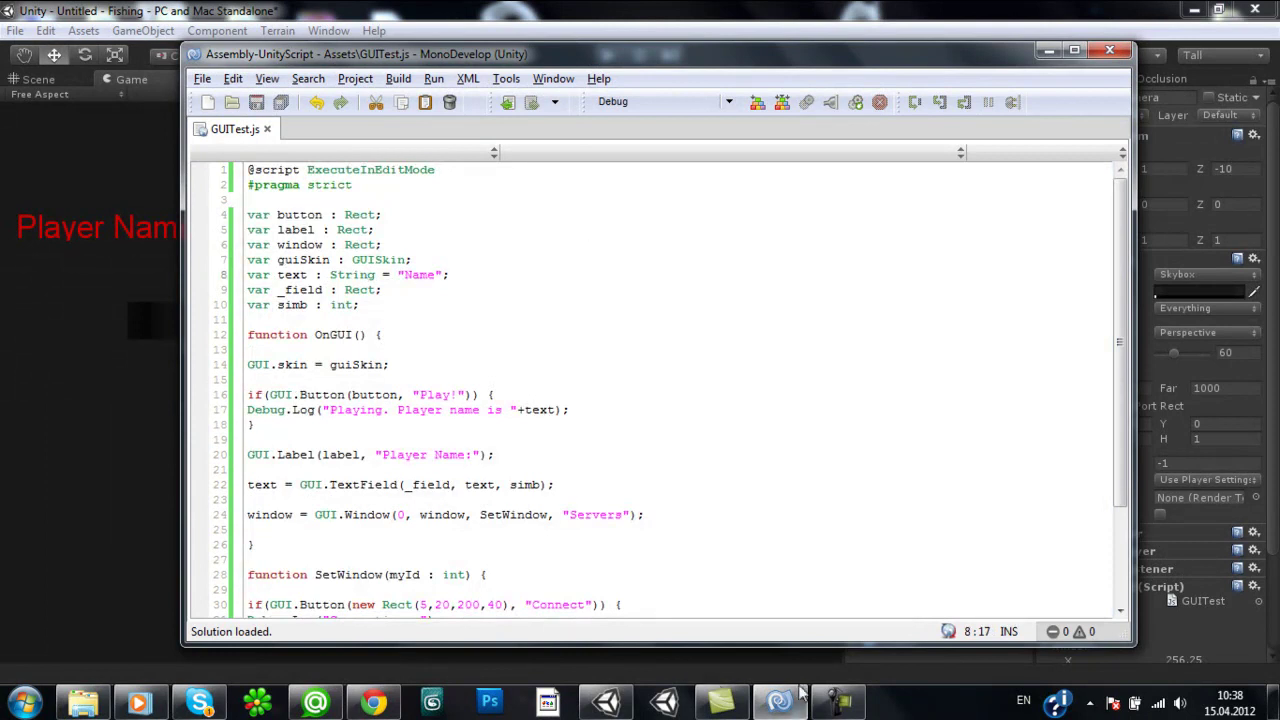
pyautogui.scroll(-3, 578, 550)
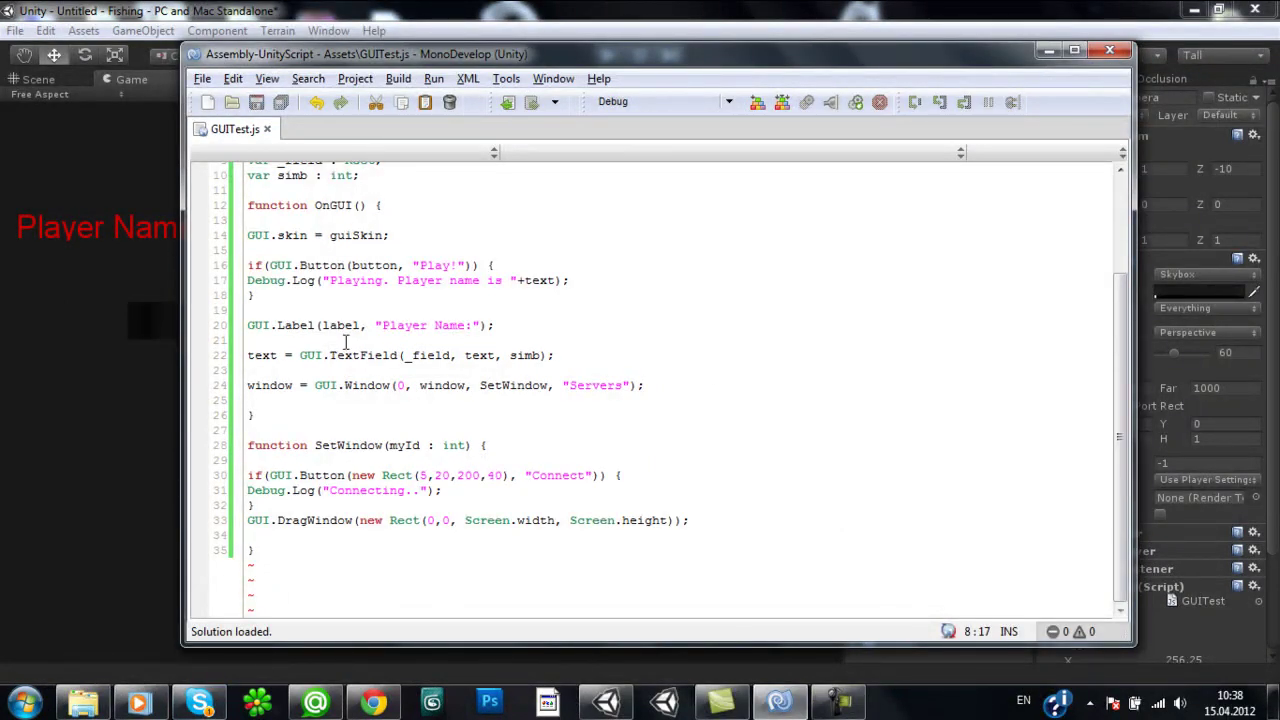
pyautogui.scroll(3, 457, 257)
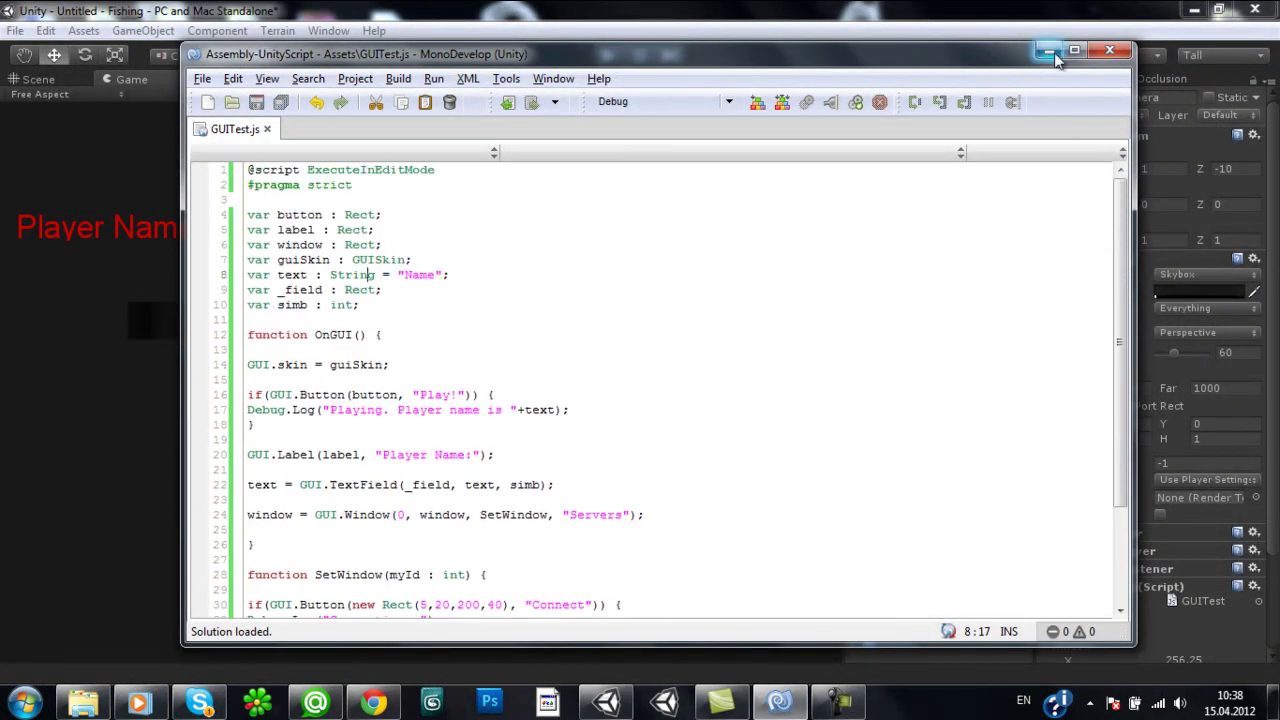
pyautogui.click(1048, 50)
pyautogui.click(1091, 708)
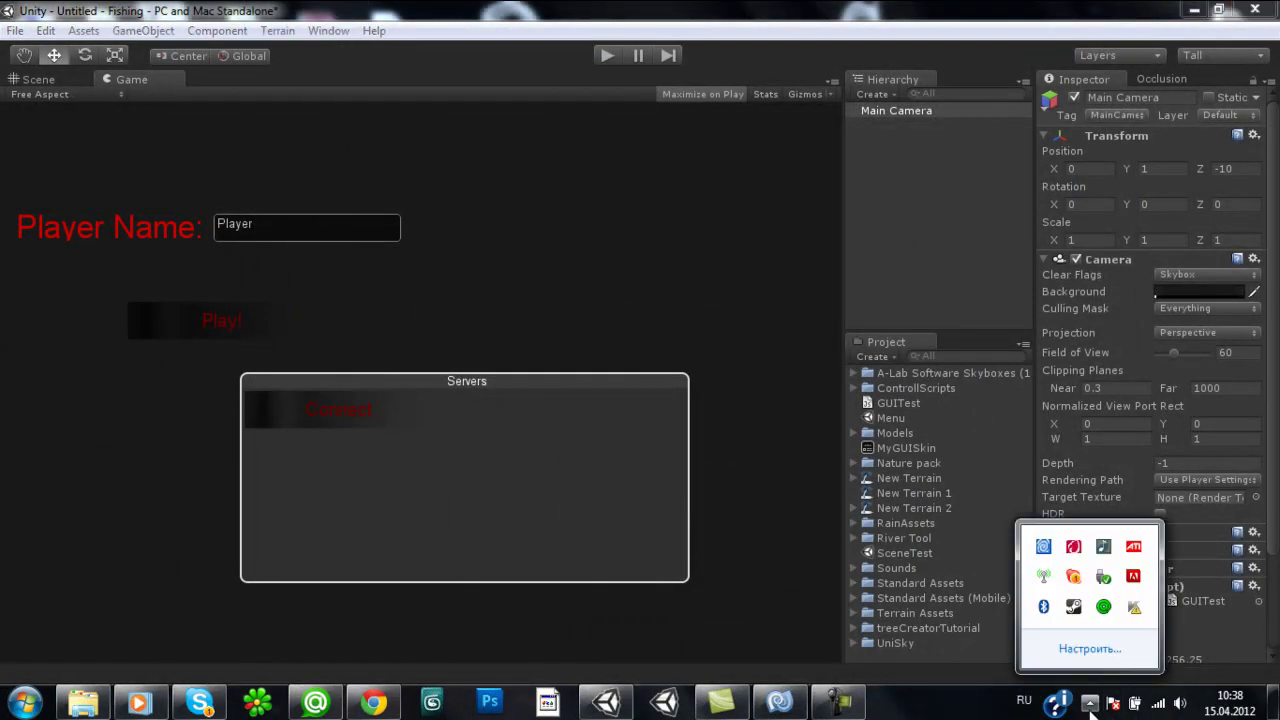
pyautogui.click(1091, 708)
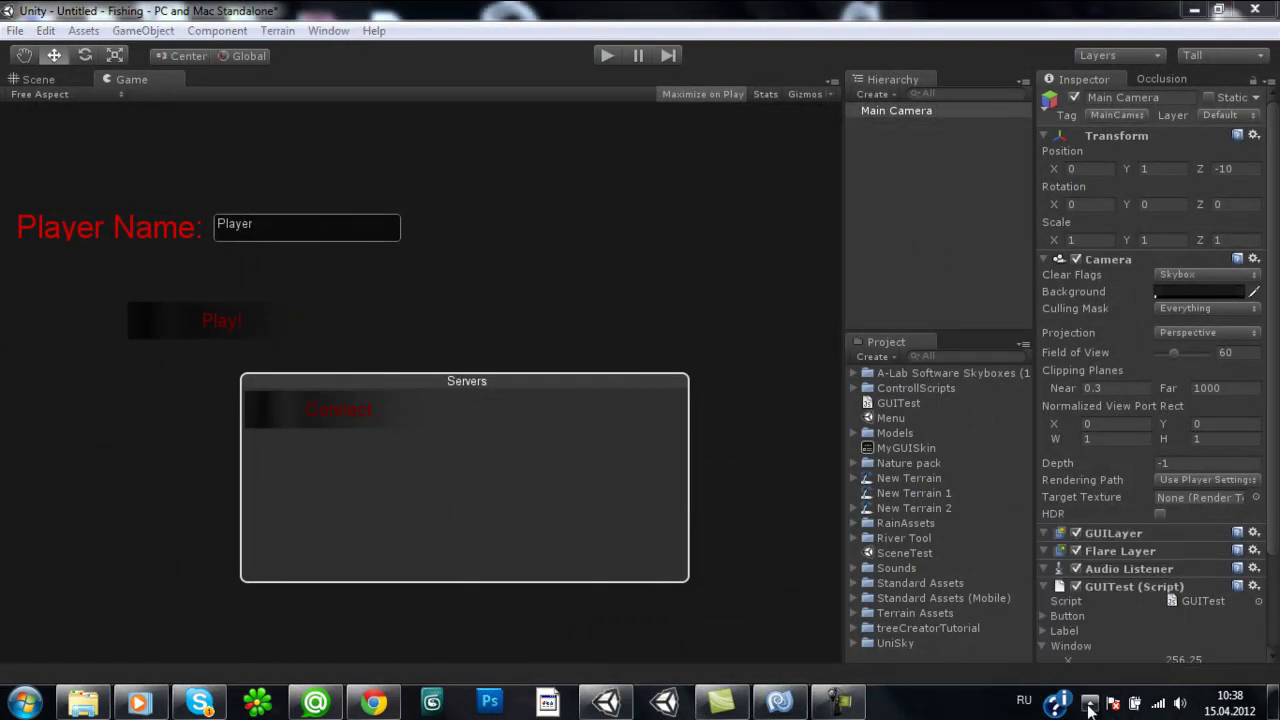
pyautogui.click(421, 379)
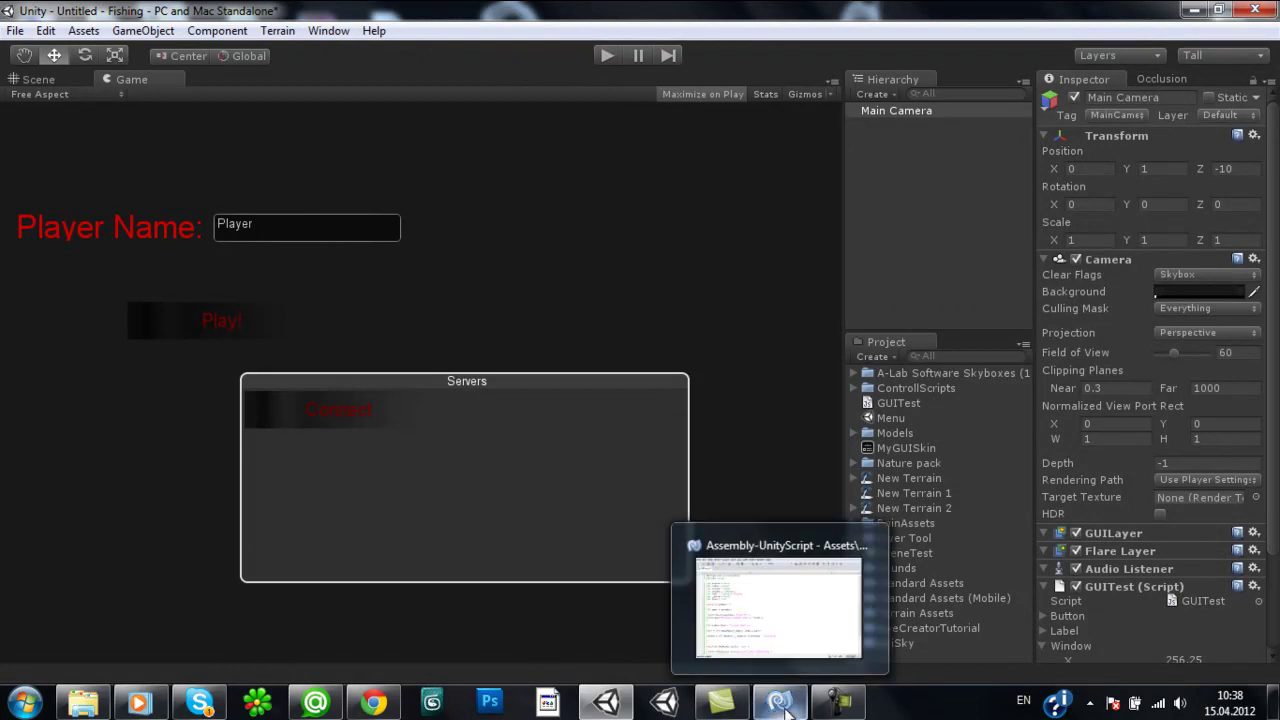
pyautogui.click(838, 703)
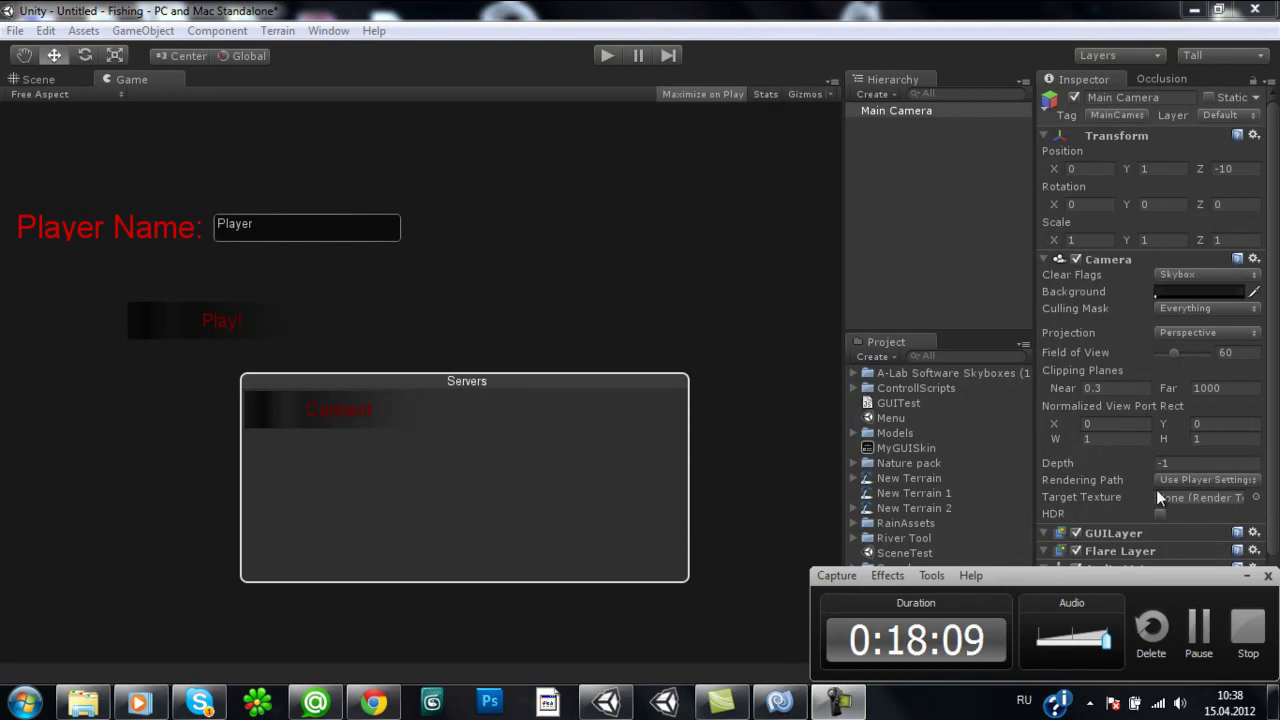